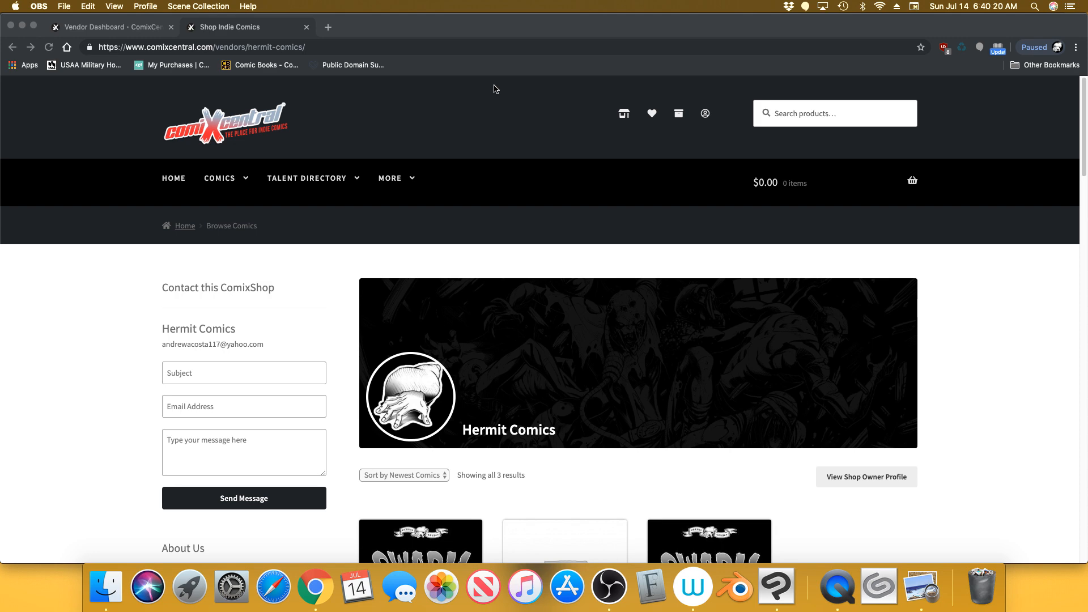
Switch from the Chrome shop page to the Hellsprung 4 color artwork and references in Preview
{"action": "left_click", "coordinate": [972, 547]}
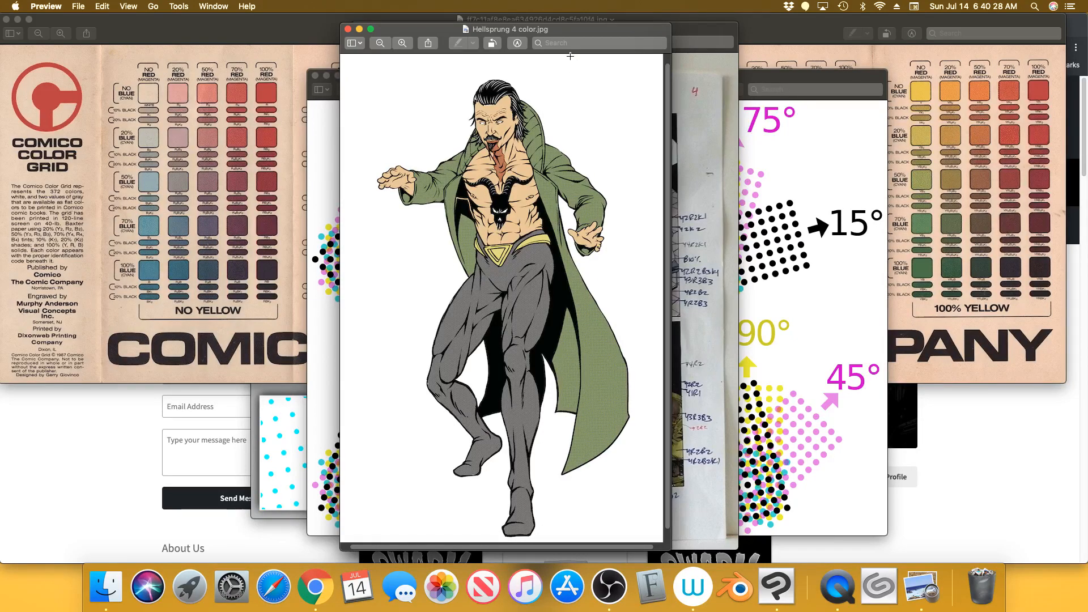
Zoom in on the Hellsprung figure's face and neck to inspect the halftone texture
{"action": "left_click", "coordinate": [403, 44]}
{"action": "left_click", "coordinate": [403, 44]}
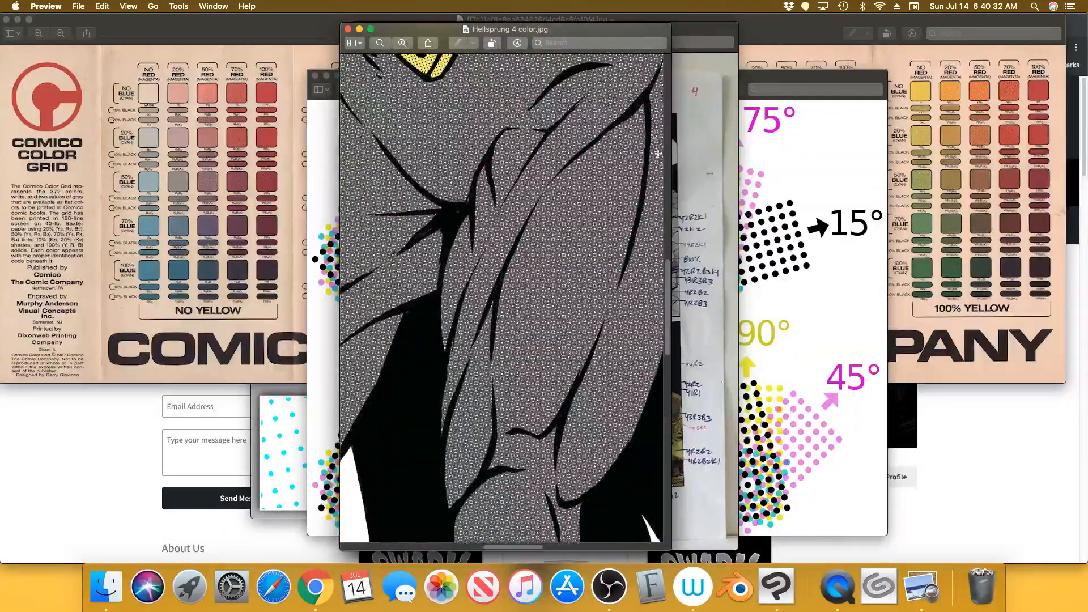
{"action": "scroll", "coordinate": [669, 270], "scroll_direction": "up", "scroll_amount": 1}
{"action": "left_click_drag", "start_coordinate": [669, 270], "coordinate": [665, 103]}
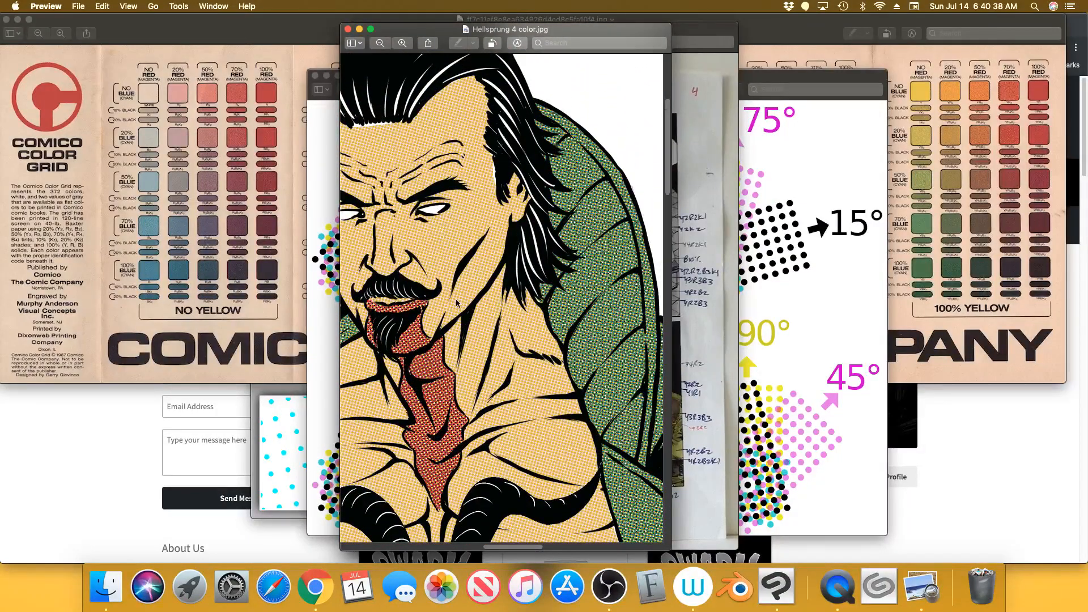
{"action": "left_click", "coordinate": [403, 44]}
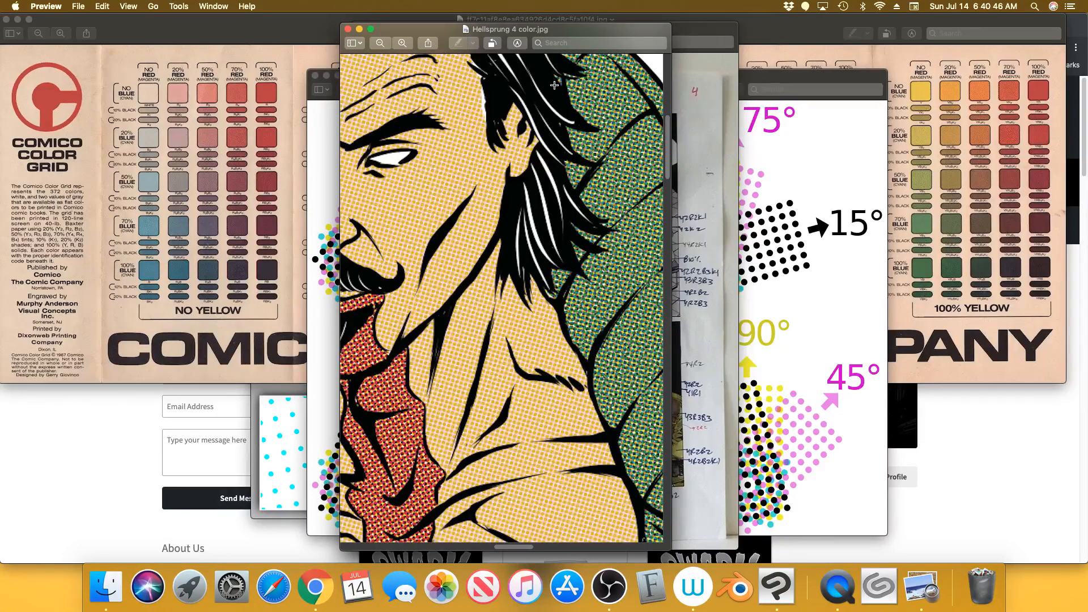
Zoom back out to show the whole Hellsprung figure
{"action": "left_click", "coordinate": [379, 43]}
{"action": "left_click", "coordinate": [379, 43]}
{"action": "left_click", "coordinate": [380, 43]}
{"action": "left_click", "coordinate": [380, 44]}
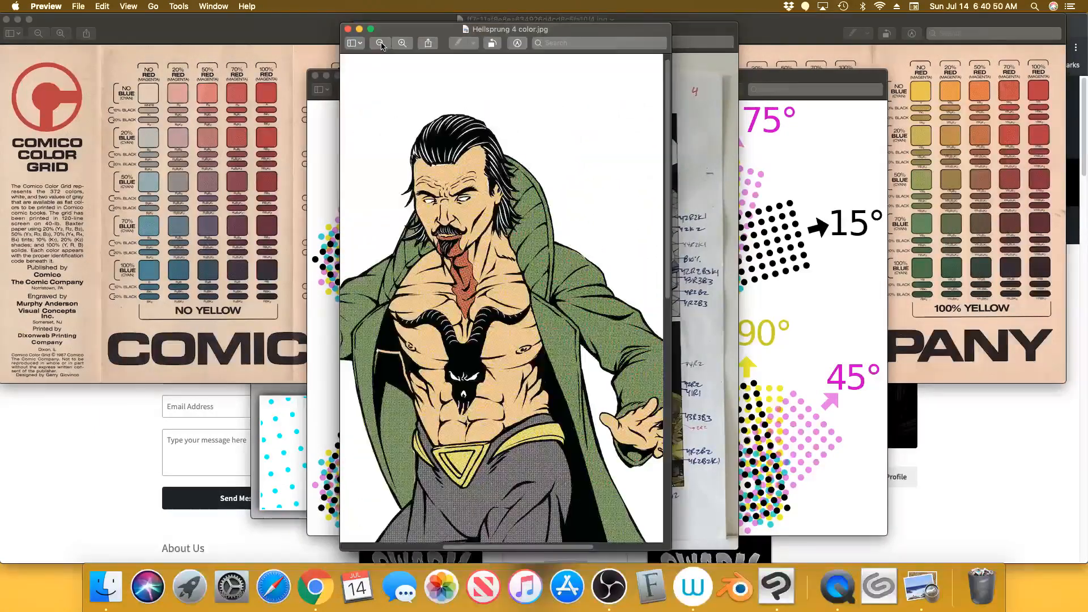
{"action": "left_click", "coordinate": [380, 43]}
{"action": "left_click", "coordinate": [380, 44]}
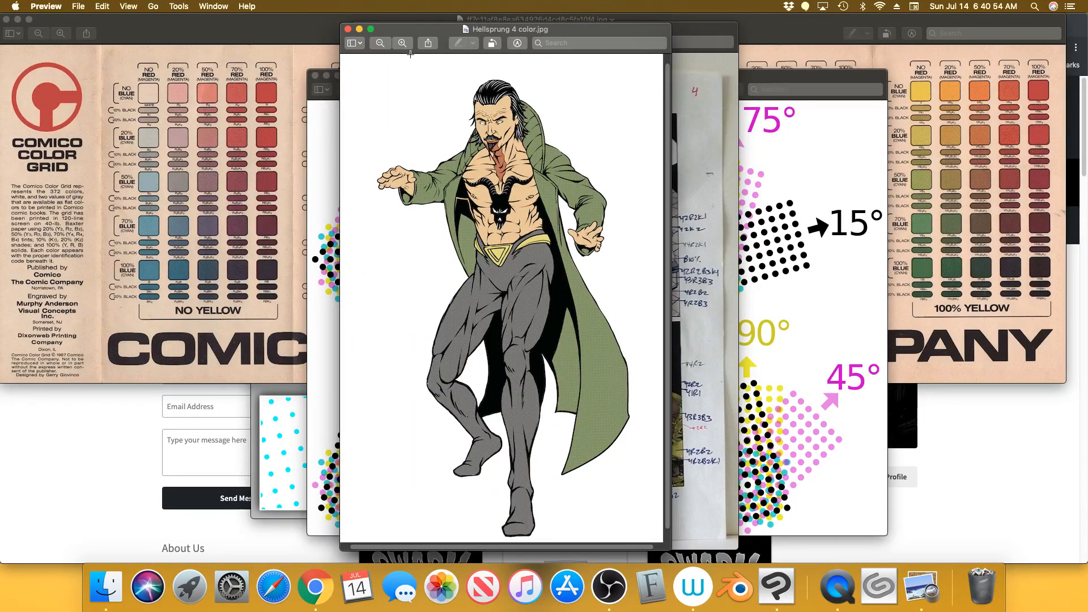
Zoom closely into the torso and legs to examine the halftone dots
{"action": "left_click", "coordinate": [403, 44]}
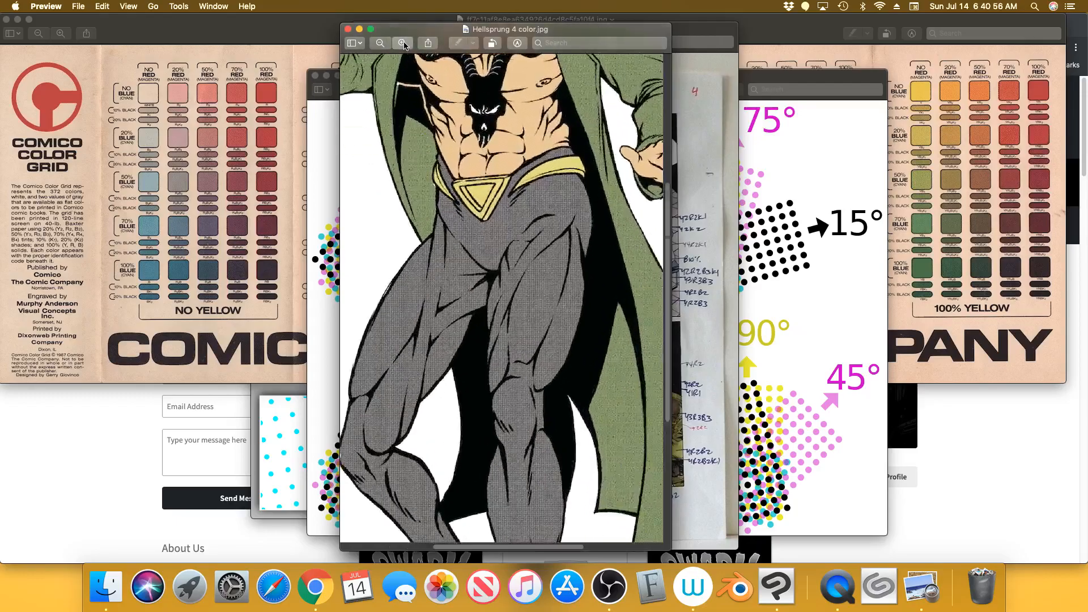
{"action": "left_click", "coordinate": [402, 43]}
{"action": "left_click", "coordinate": [403, 43]}
{"action": "left_click", "coordinate": [403, 44]}
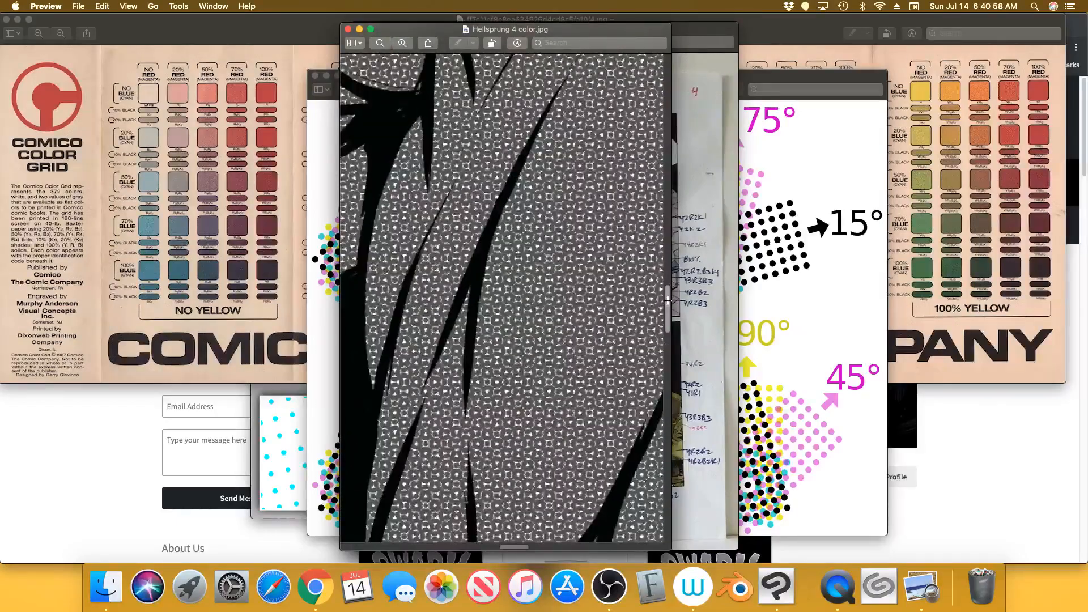
{"action": "left_click_drag", "start_coordinate": [667, 300], "coordinate": [672, 126]}
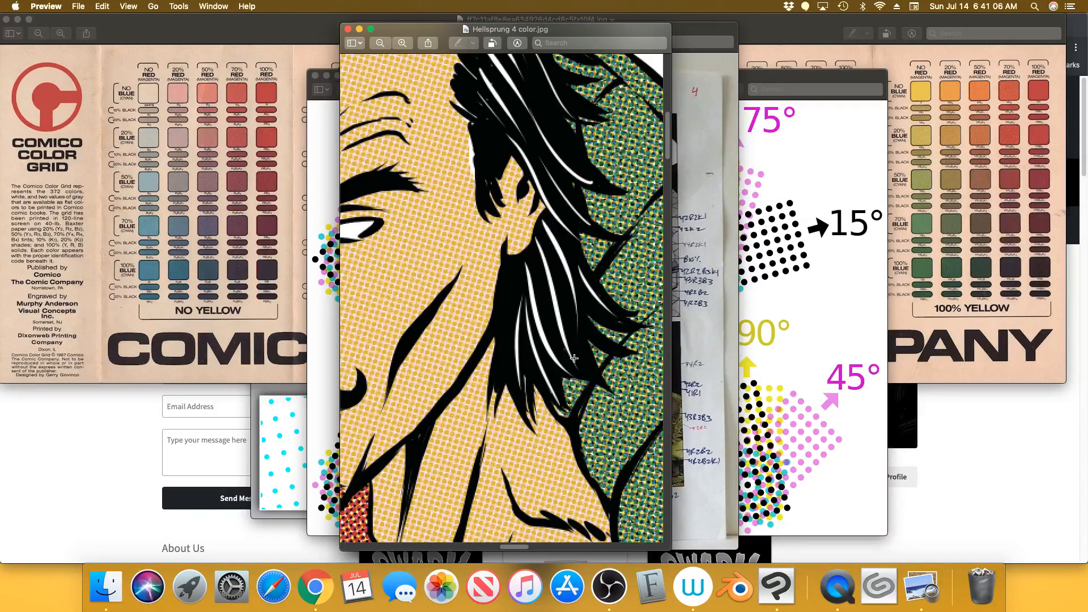
{"action": "left_click_drag", "start_coordinate": [522, 547], "coordinate": [535, 546]}
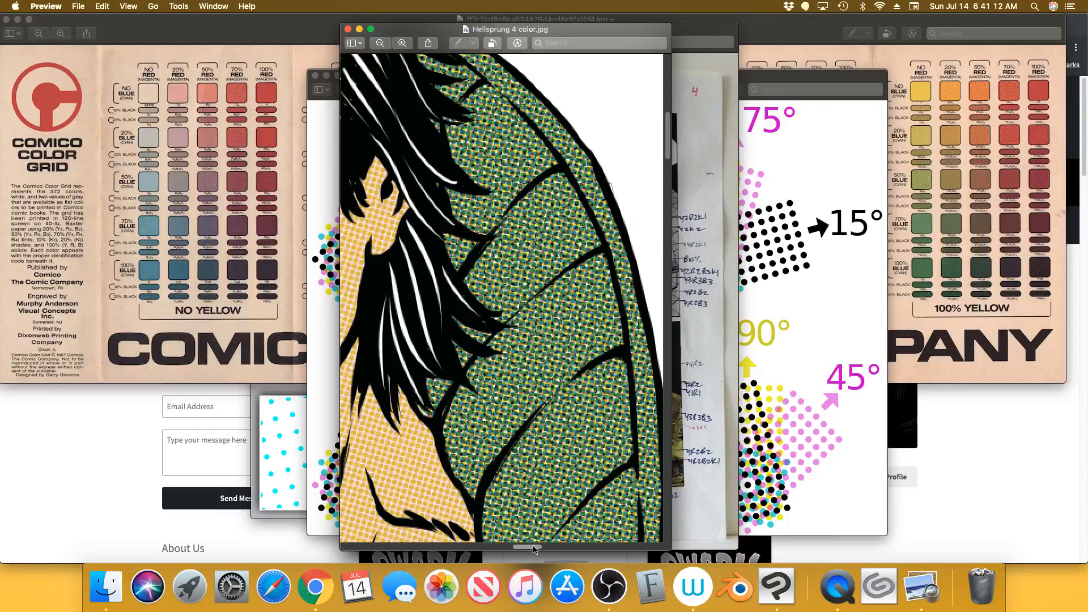
{"action": "left_click_drag", "start_coordinate": [533, 548], "coordinate": [505, 549]}
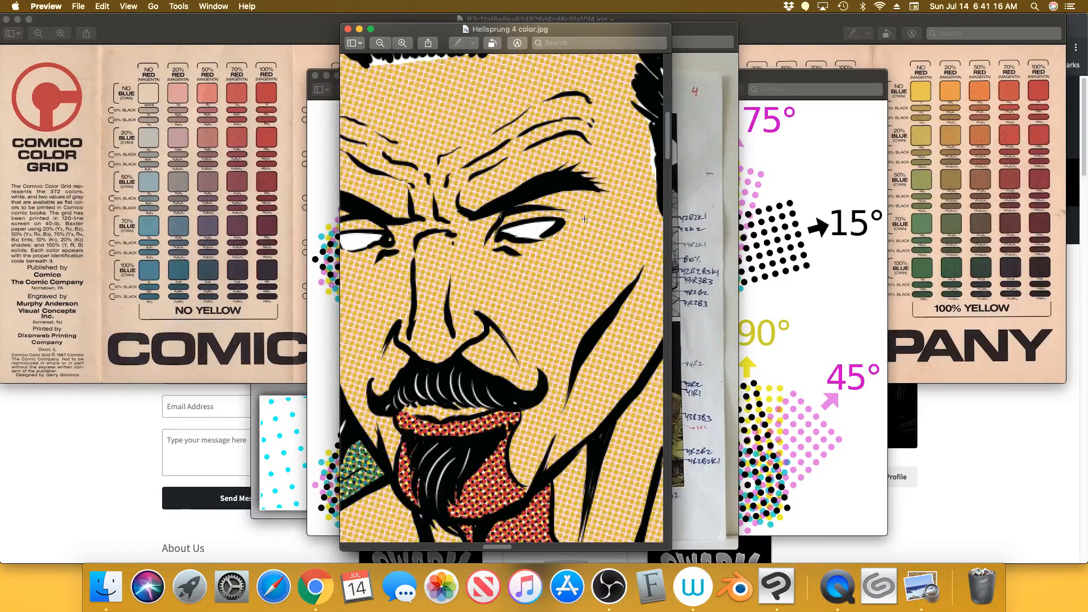
Zoom out to the full figure and return to the Hermit Comics shop page in Chrome
{"action": "left_click", "coordinate": [380, 44]}
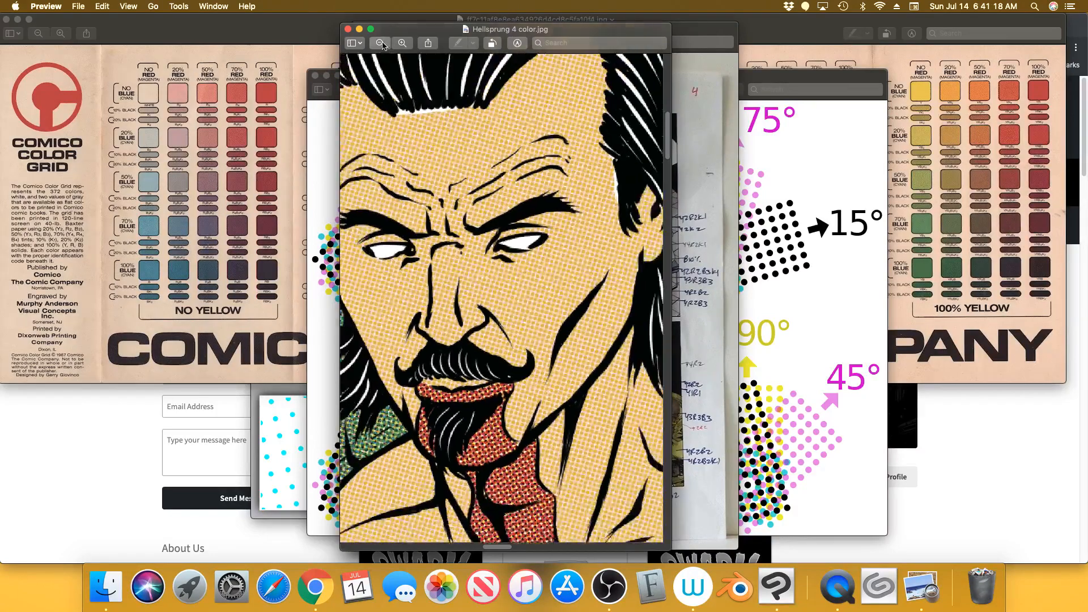
{"action": "left_click", "coordinate": [381, 44]}
{"action": "left_click", "coordinate": [381, 43]}
{"action": "left_click", "coordinate": [380, 44]}
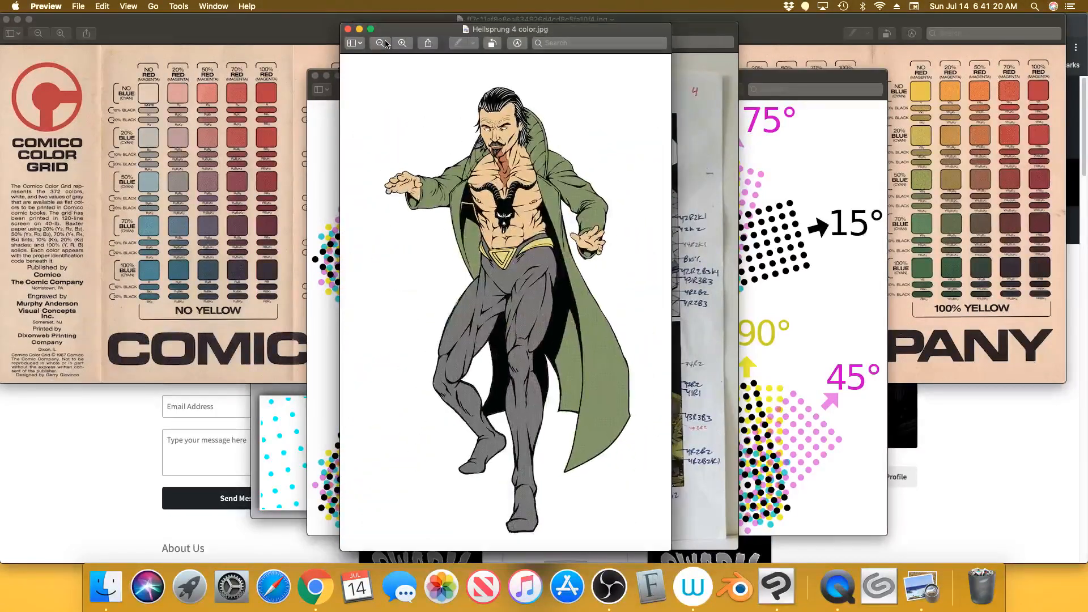
{"action": "left_click", "coordinate": [316, 587]}
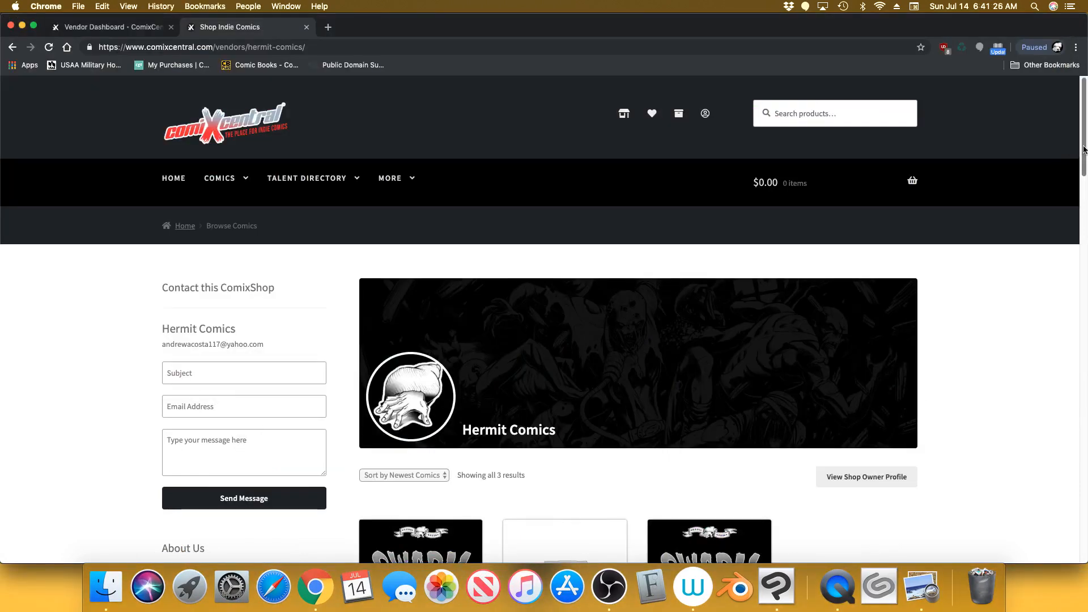
Scroll the Hermit Comics page down to the three Swarm comics, then switch to Clip Studio Paint
{"action": "mouse_move", "coordinate": [1083, 151]}
{"action": "left_mouse_down"}
{"action": "mouse_move", "coordinate": [1083, 208]}
{"action": "mouse_move", "coordinate": [1084, 149]}
{"action": "left_mouse_up"}
{"action": "left_click_drag", "start_coordinate": [1083, 153], "coordinate": [1078, 223]}
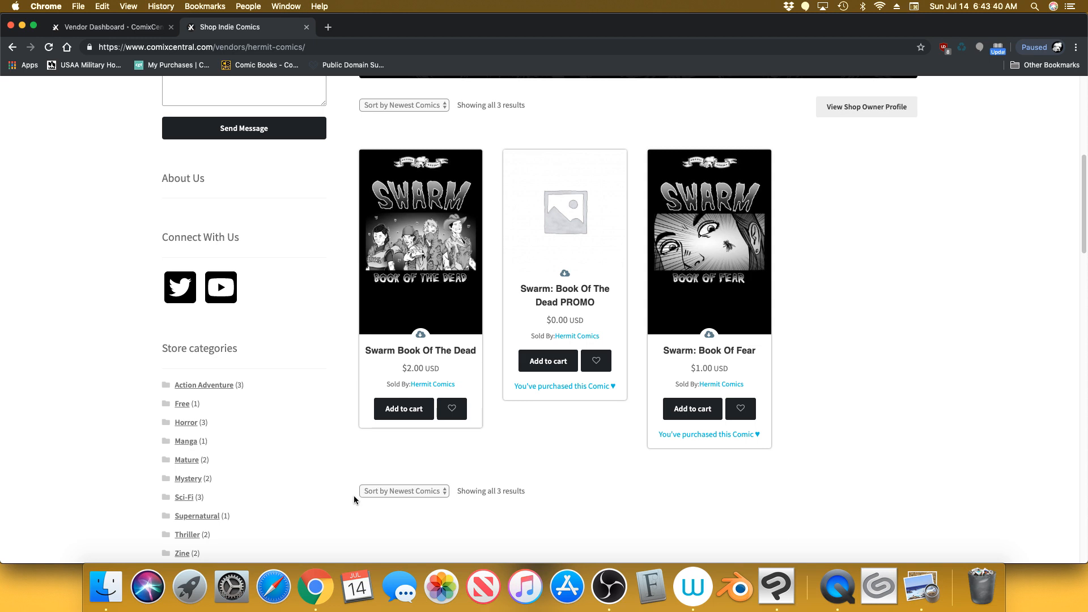
{"action": "left_click", "coordinate": [776, 567]}
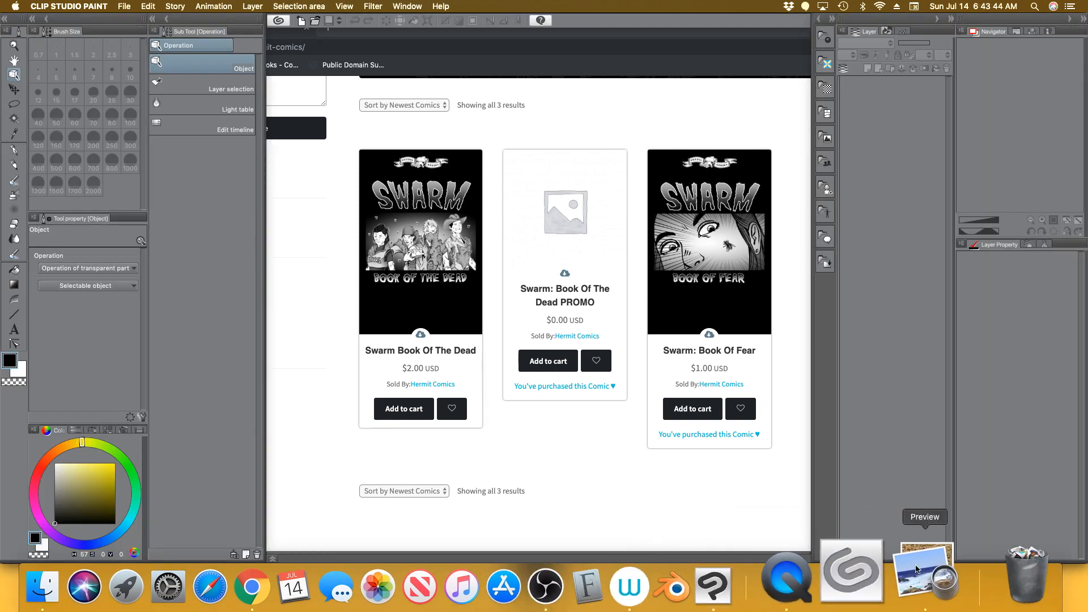
Switch to Preview and raise the 1024px-CMYK_screen_angles chart over the Hellsprung art
{"action": "left_click", "coordinate": [926, 574]}
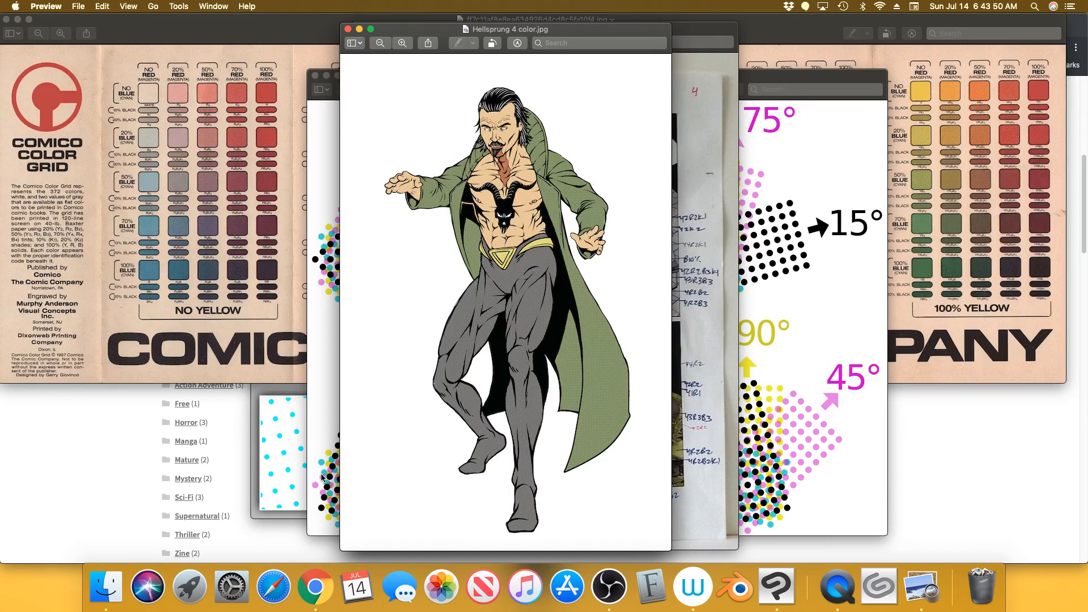
{"action": "left_click", "coordinate": [324, 133]}
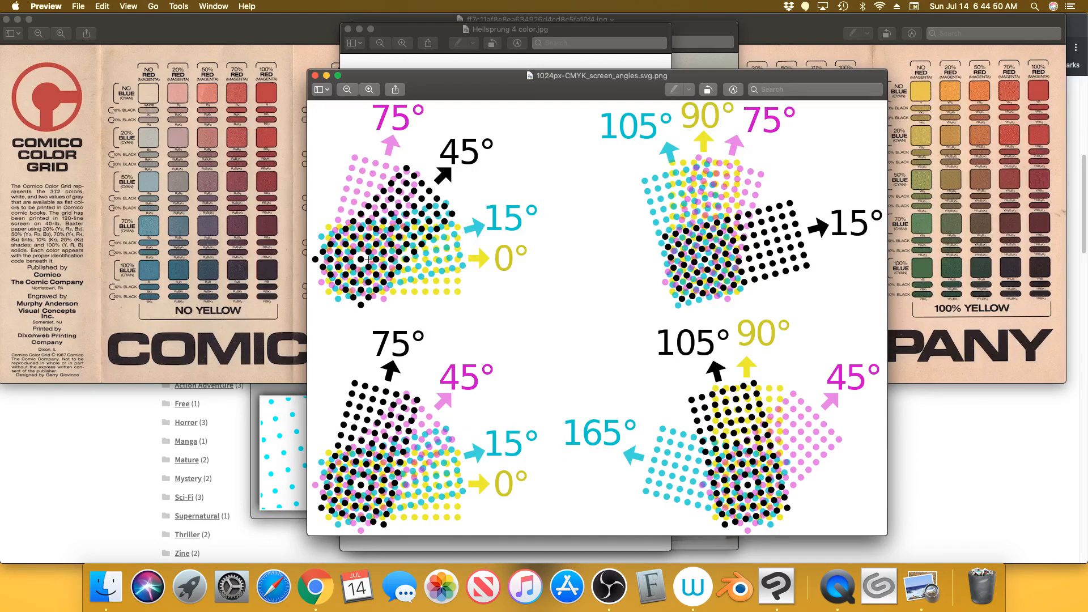
Raise the Comico colour grid image above the CMYK screen-angles diagram
{"action": "left_click", "coordinate": [287, 23]}
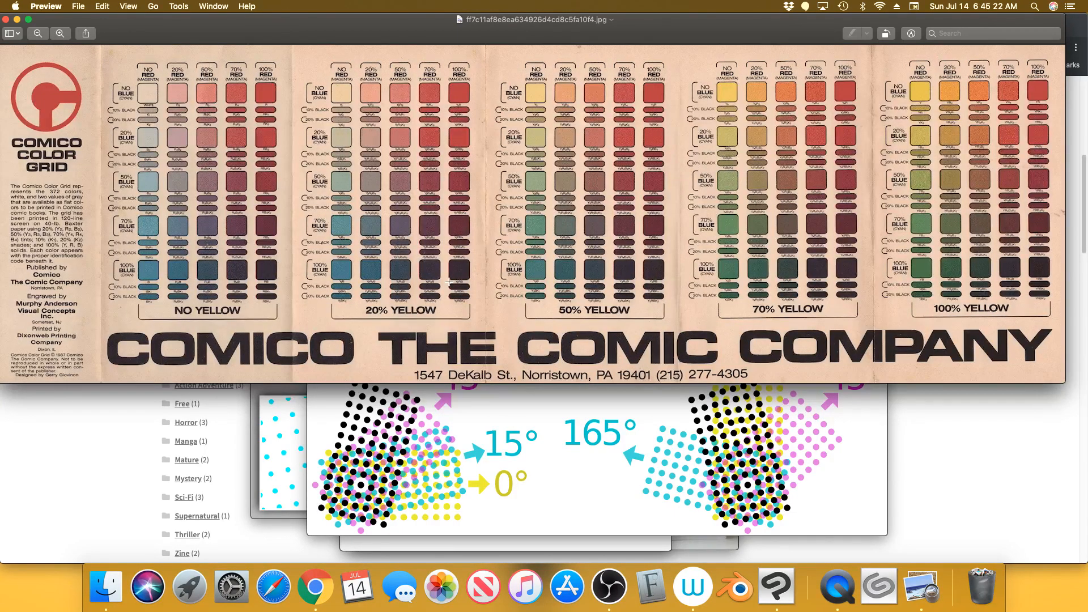
Zoom into the colour grid's top-left NO RED and NO BLUE swatches with their 10%/20% black variants
{"action": "left_click", "coordinate": [62, 35]}
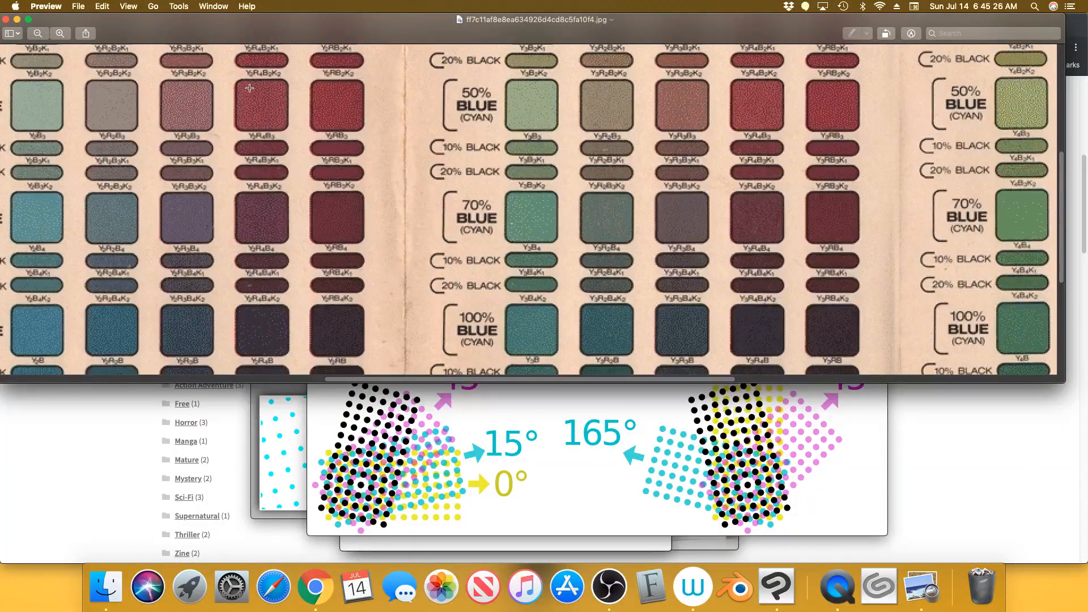
{"action": "left_click_drag", "start_coordinate": [493, 380], "coordinate": [236, 381]}
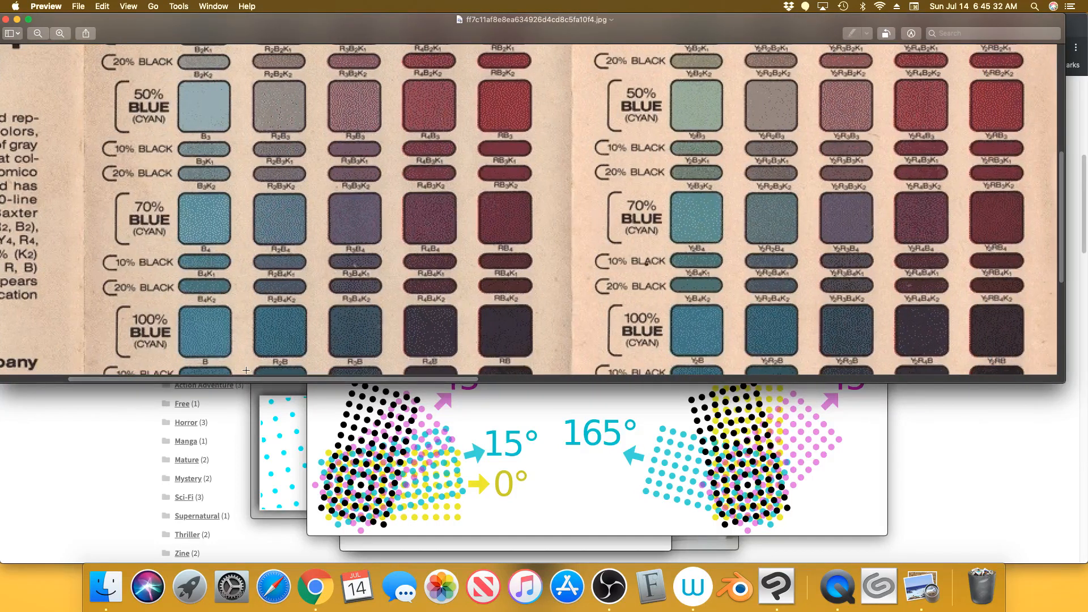
{"action": "left_click_drag", "start_coordinate": [1062, 195], "coordinate": [1058, 98]}
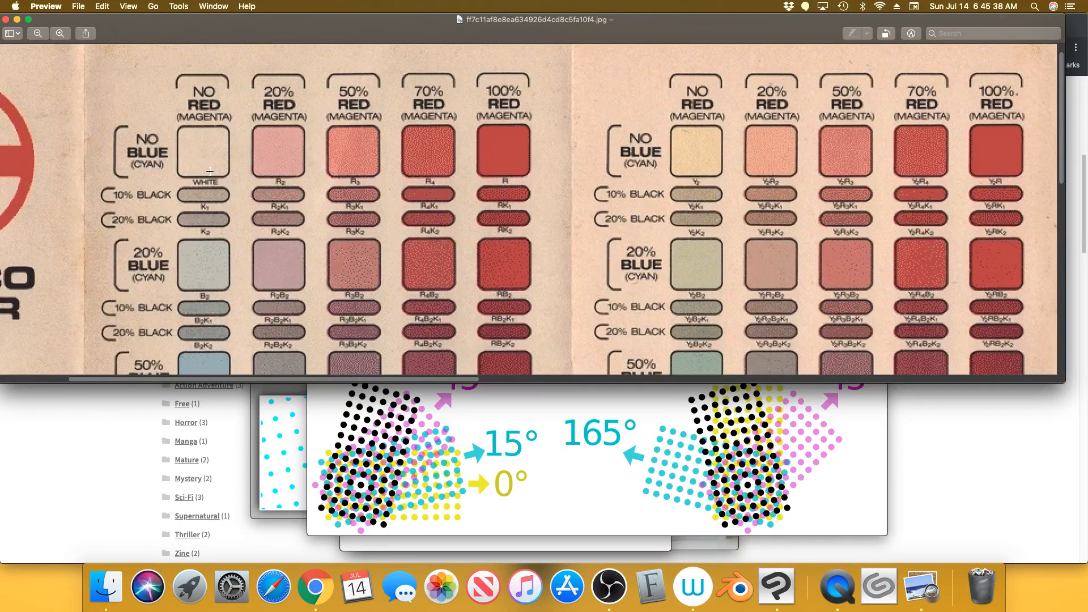
{"action": "left_click", "coordinate": [46, 36]}
{"action": "left_click", "coordinate": [46, 36]}
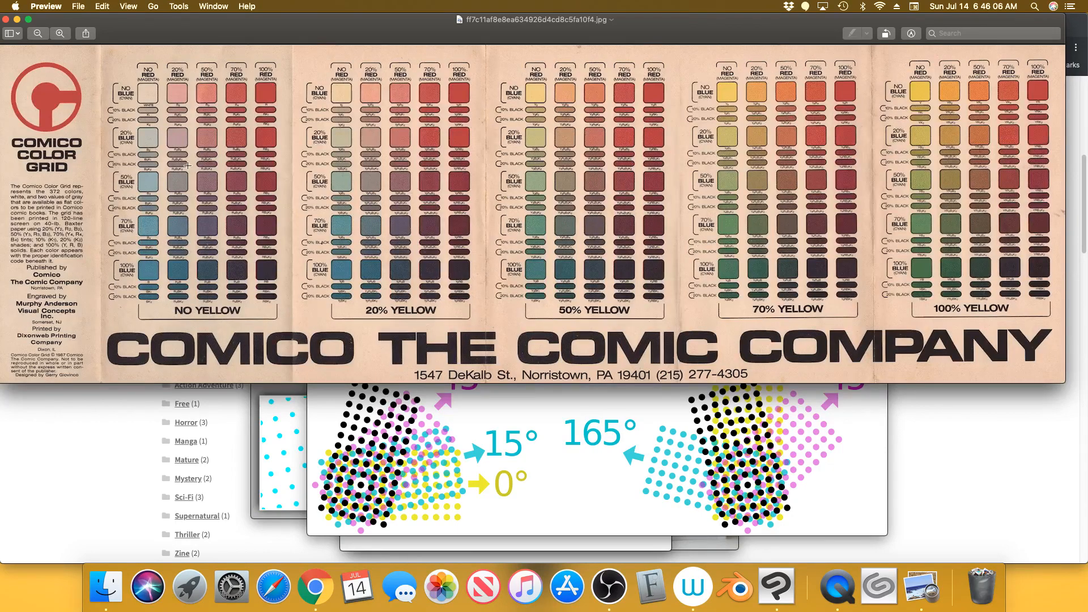
{"action": "left_click", "coordinate": [60, 34]}
{"action": "left_click", "coordinate": [60, 34]}
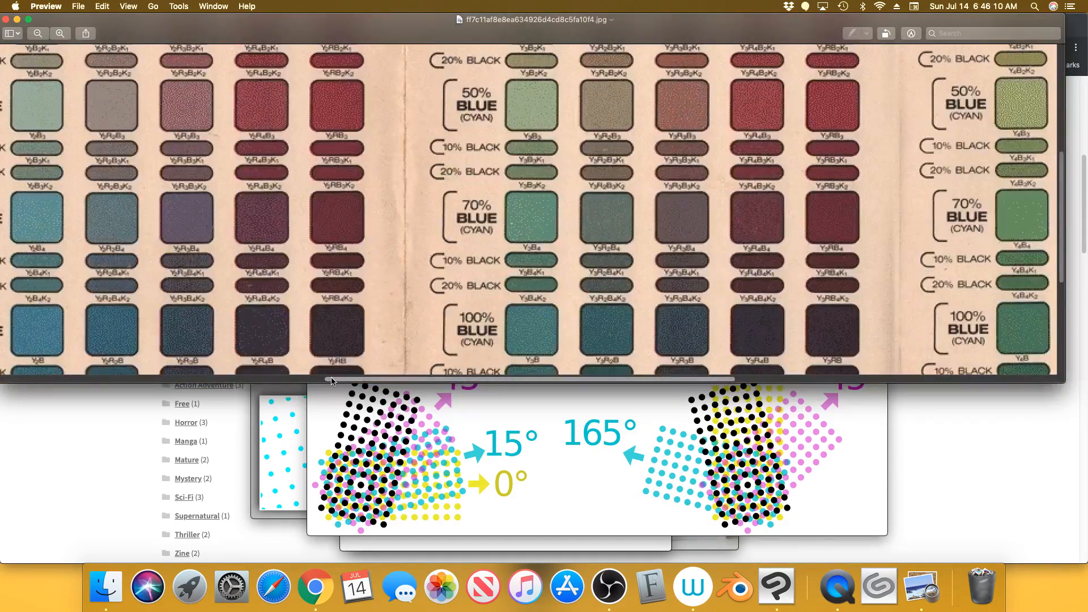
{"action": "left_click_drag", "start_coordinate": [331, 380], "coordinate": [56, 334]}
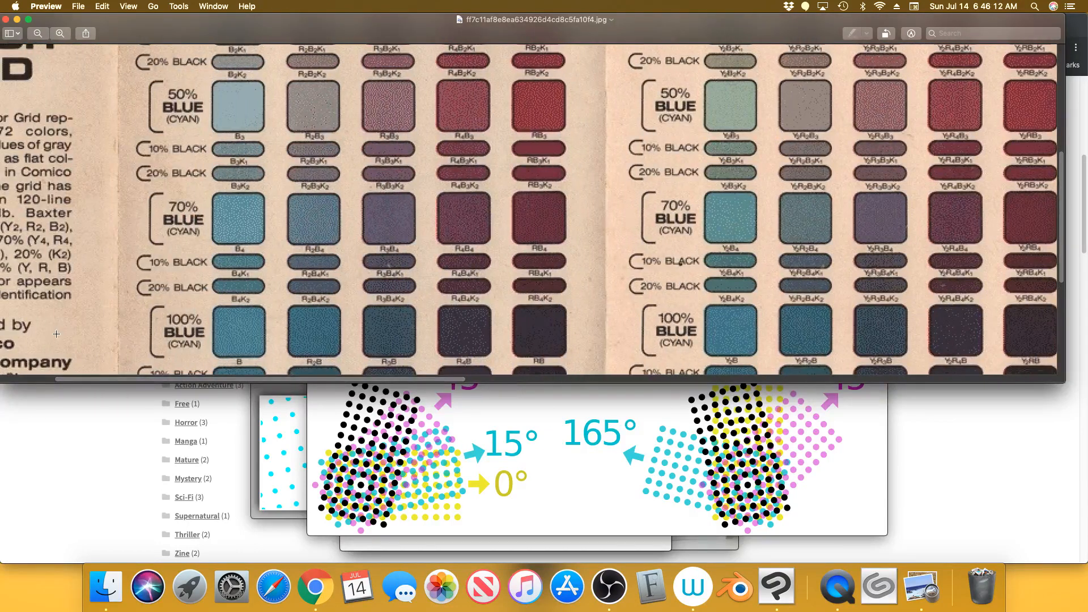
{"action": "left_click_drag", "start_coordinate": [1064, 183], "coordinate": [1057, 95]}
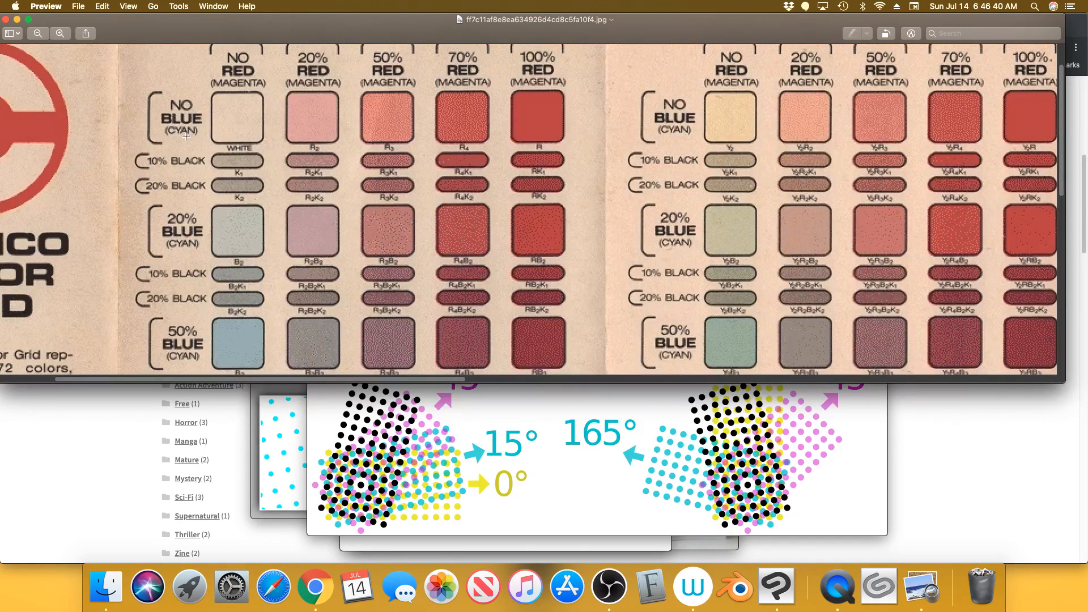
{"action": "left_click", "coordinate": [549, 115]}
{"action": "left_click", "coordinate": [577, 112]}
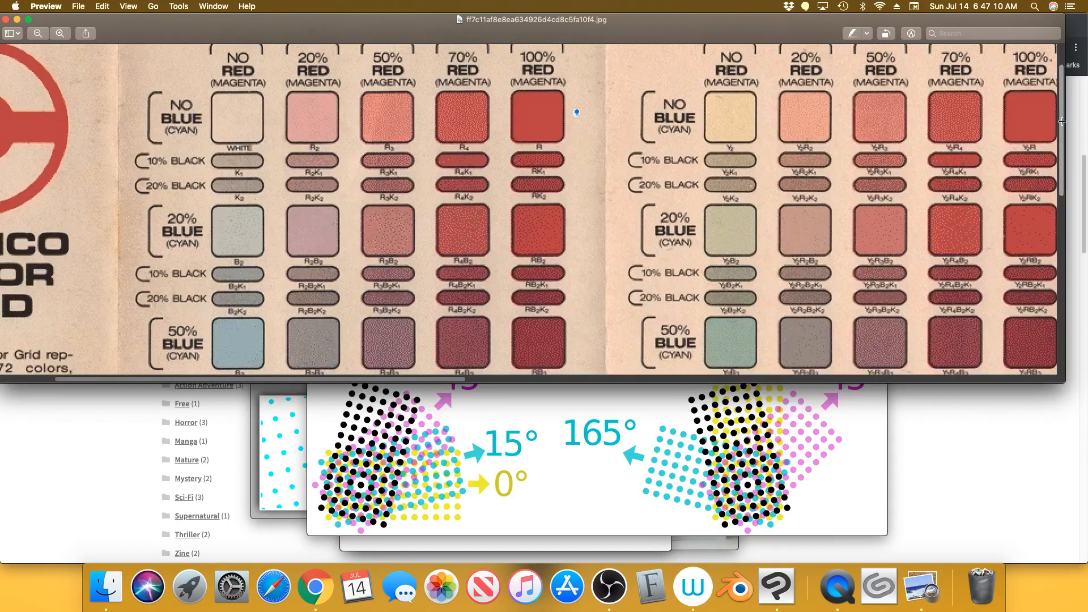
Scroll through the colour chart's BLUE rows, then raise the 81njvJZ8-7L._SL1500_.jpg comic page
{"action": "left_click_drag", "start_coordinate": [1061, 125], "coordinate": [1058, 193]}
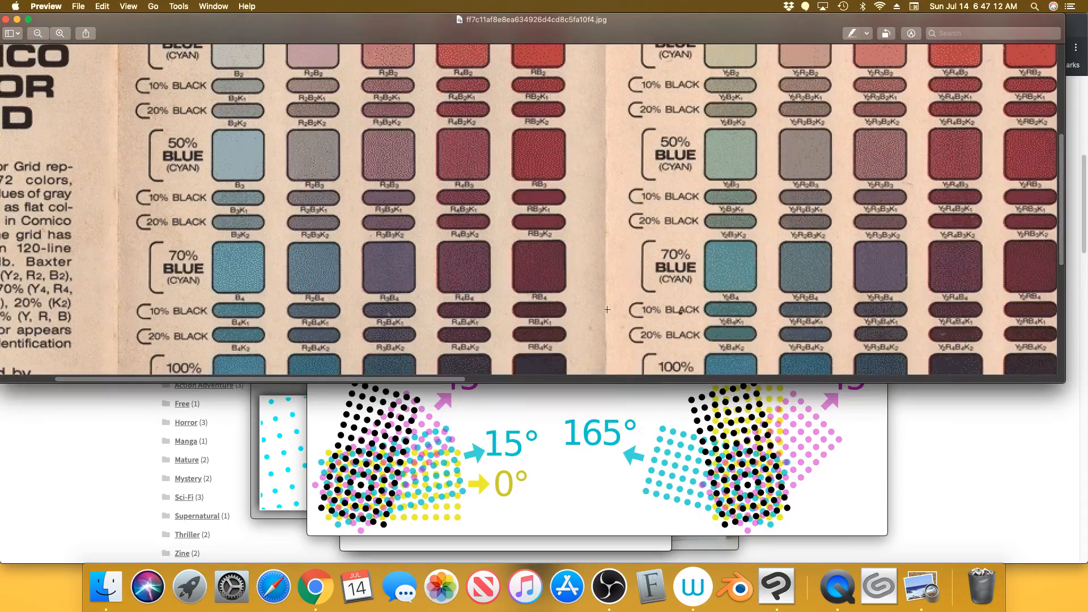
{"action": "left_click_drag", "start_coordinate": [449, 381], "coordinate": [755, 382]}
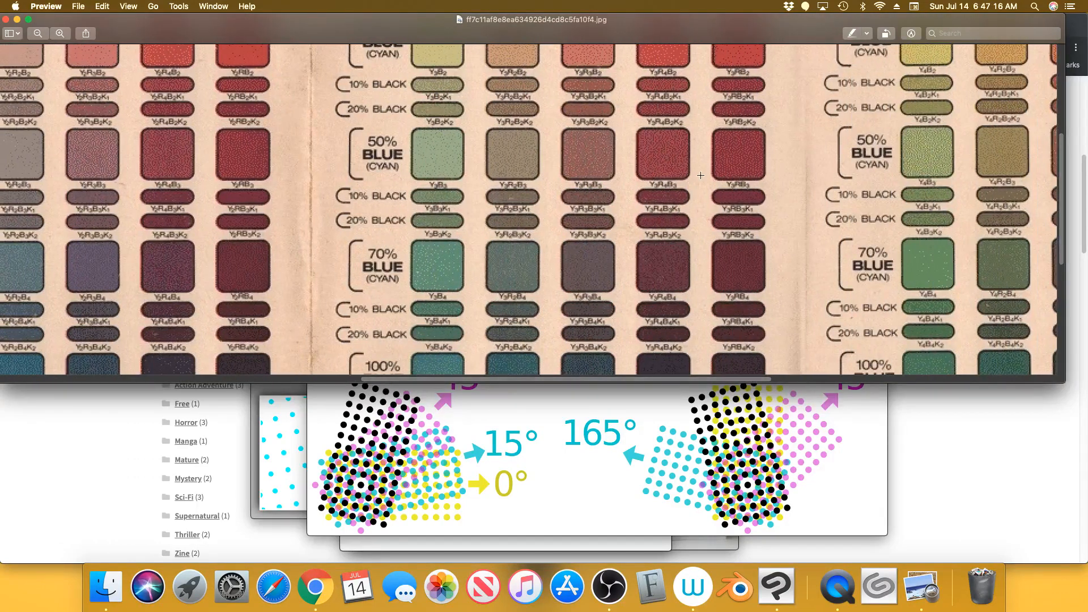
{"action": "scroll", "coordinate": [1063, 169], "scroll_direction": "down", "scroll_amount": 2}
{"action": "scroll", "coordinate": [1063, 169], "scroll_direction": "down", "scroll_amount": 5}
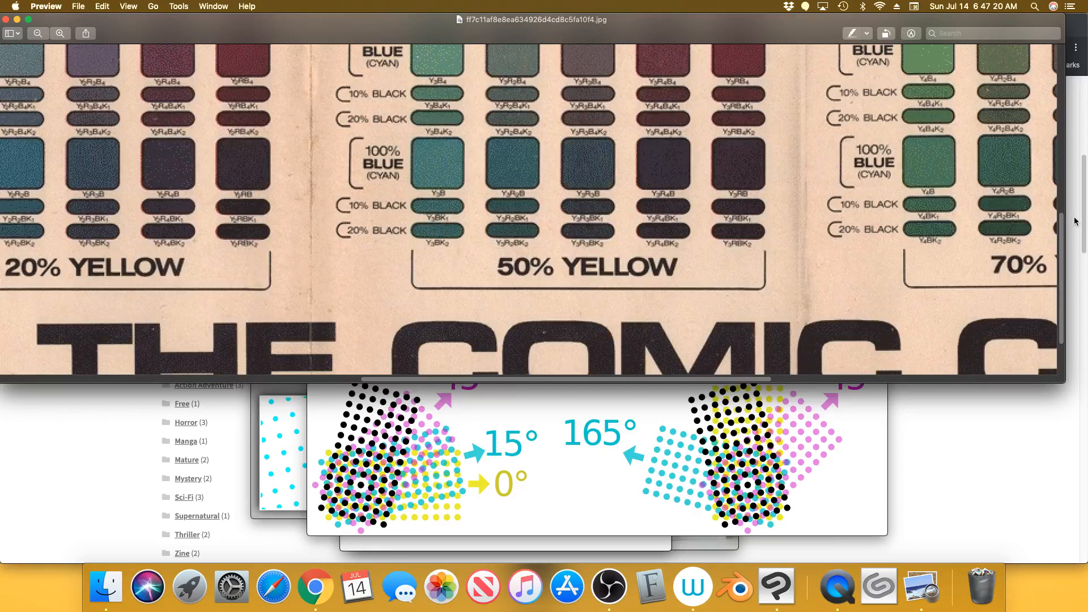
{"action": "left_click_drag", "start_coordinate": [1061, 227], "coordinate": [1071, 84]}
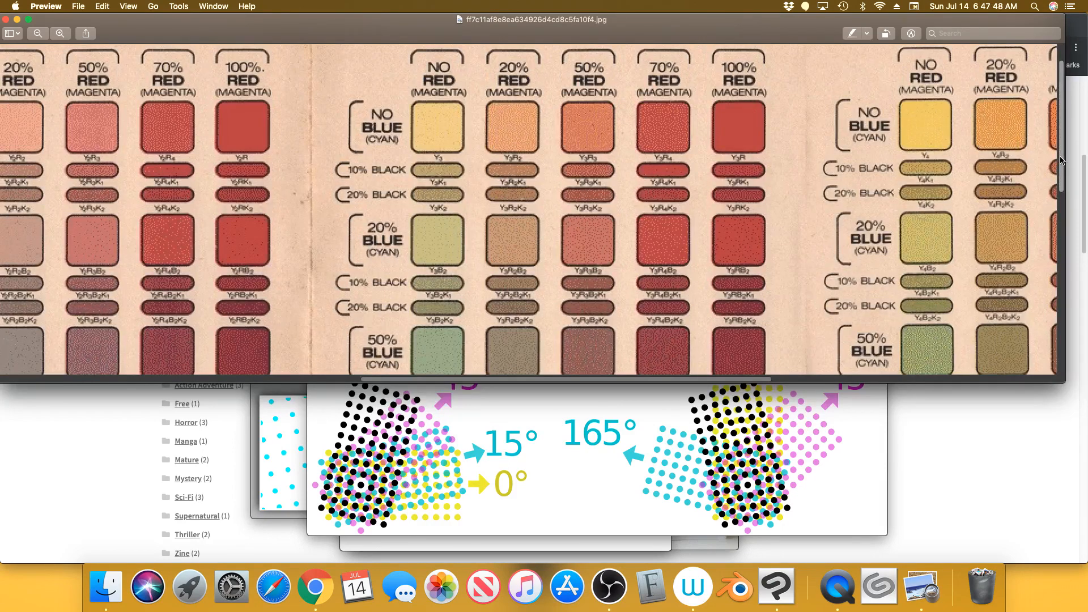
{"action": "left_click_drag", "start_coordinate": [1061, 159], "coordinate": [1061, 211]}
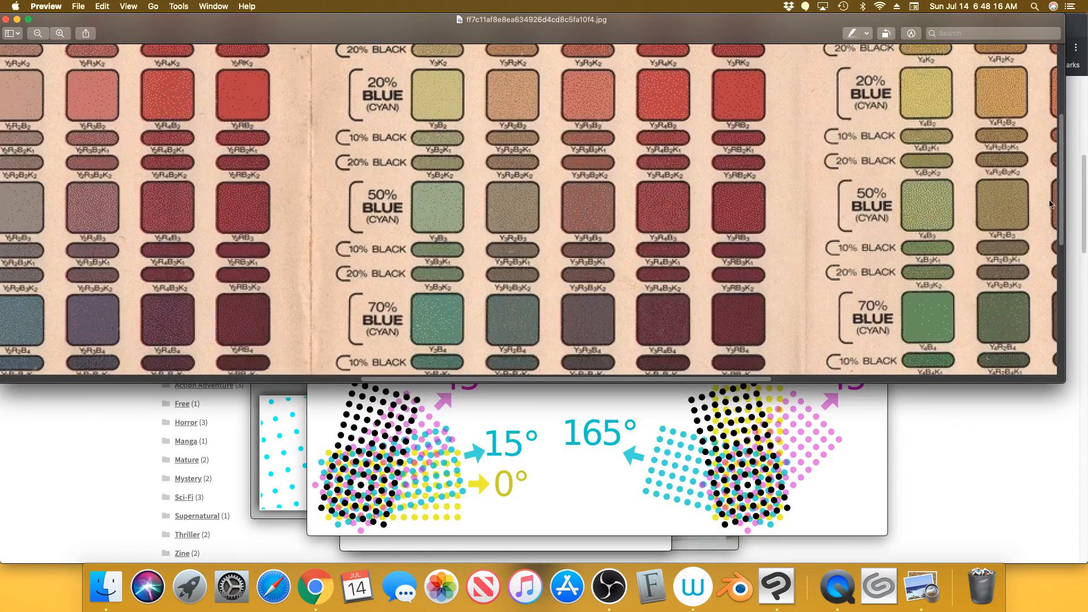
{"action": "left_click_drag", "start_coordinate": [1063, 220], "coordinate": [1063, 160]}
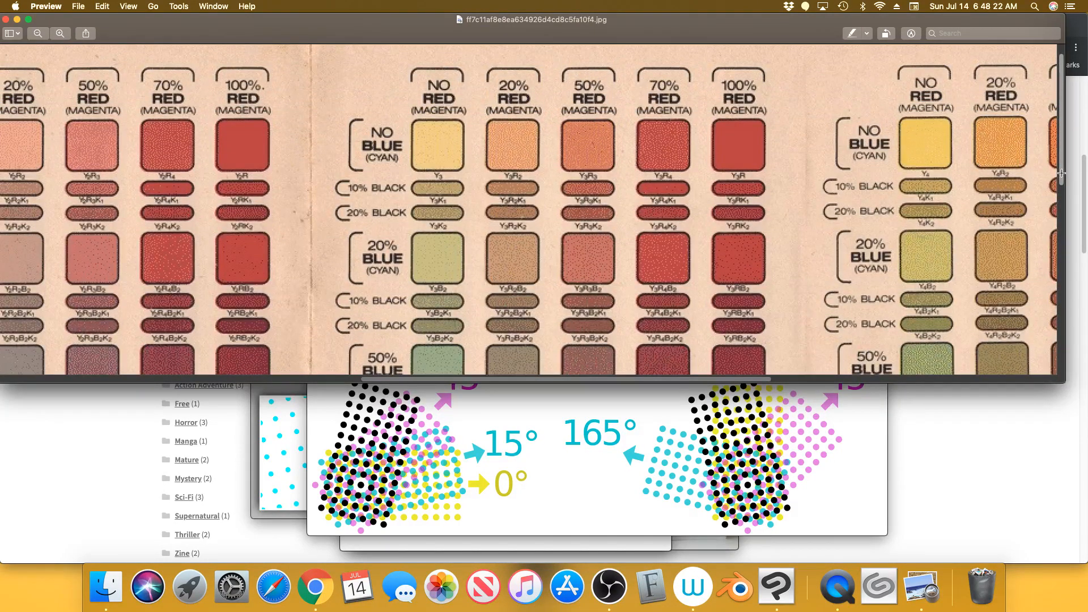
{"action": "left_click_drag", "start_coordinate": [1061, 173], "coordinate": [1057, 250]}
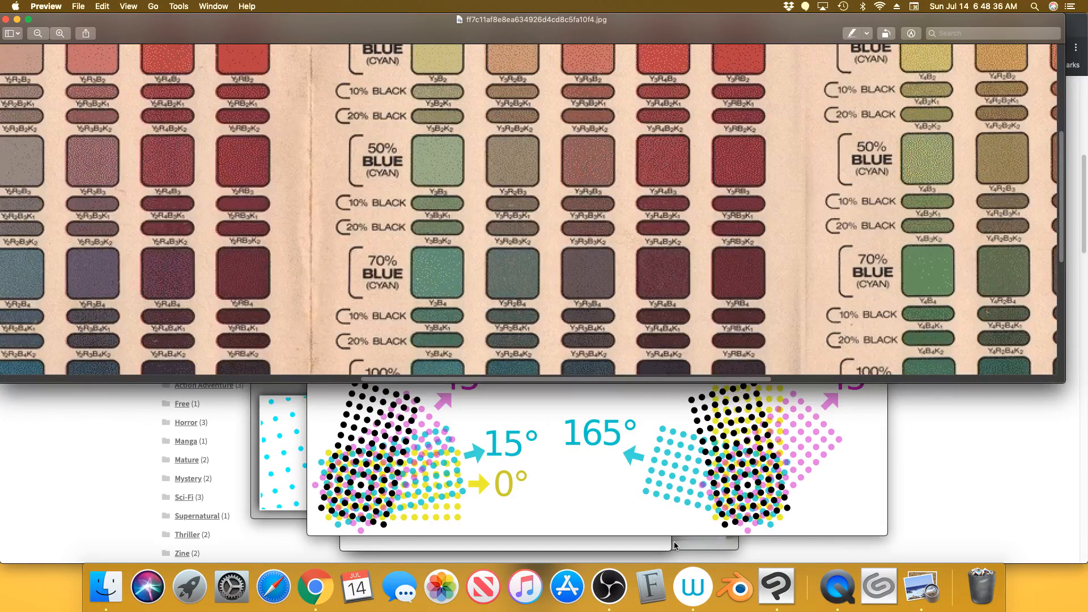
{"action": "left_click", "coordinate": [692, 544]}
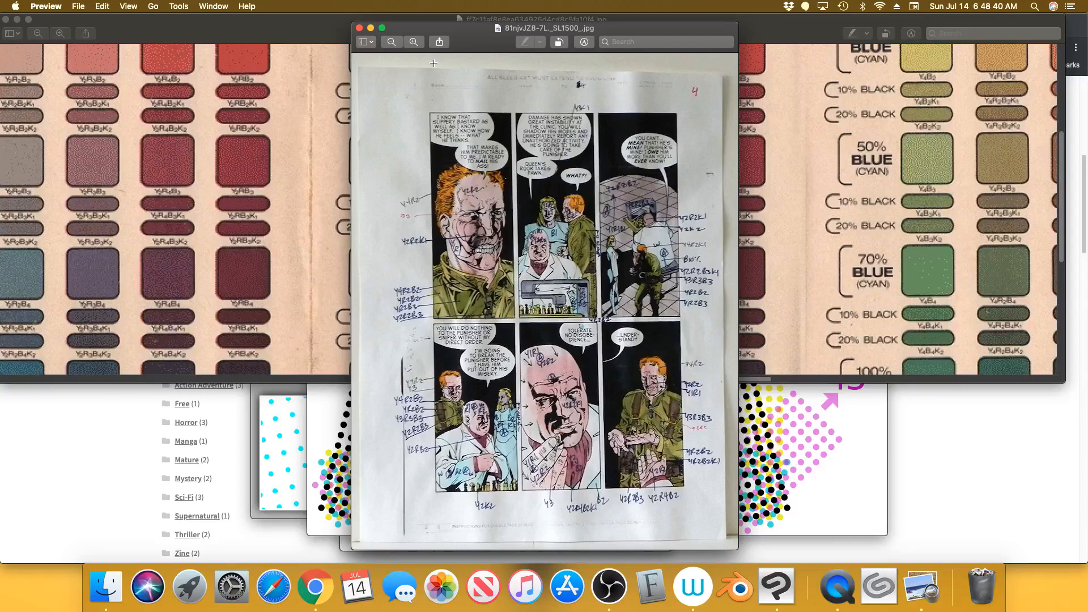
Zoom into the comic page's colour-coded middle panels, shift that window right, and raise the colour chart
{"action": "left_click", "coordinate": [415, 43]}
{"action": "left_click", "coordinate": [414, 42]}
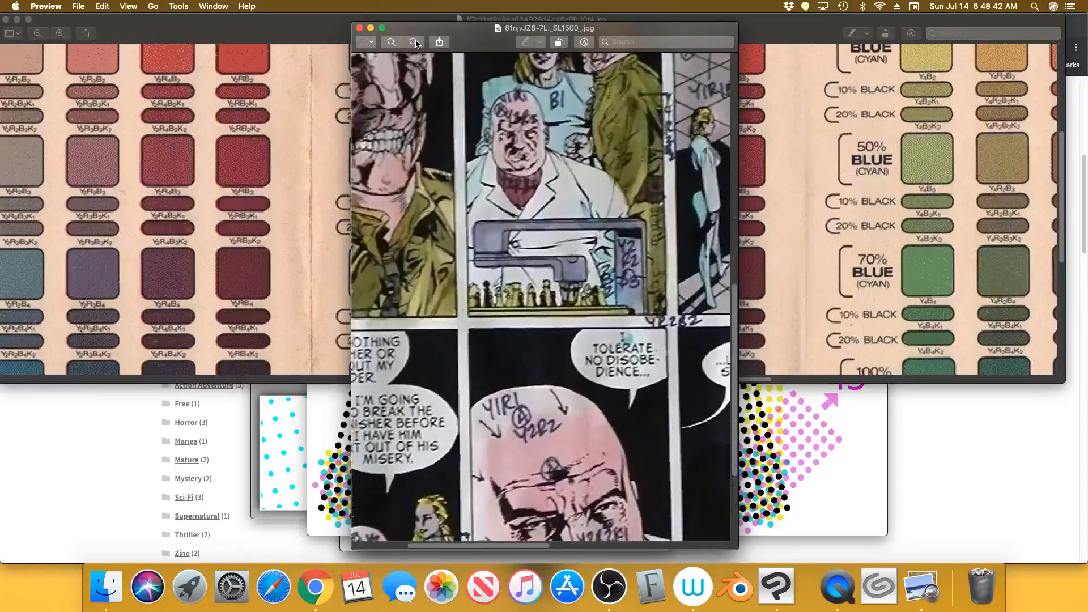
{"action": "scroll", "coordinate": [512, 479], "scroll_direction": "left", "scroll_amount": 5}
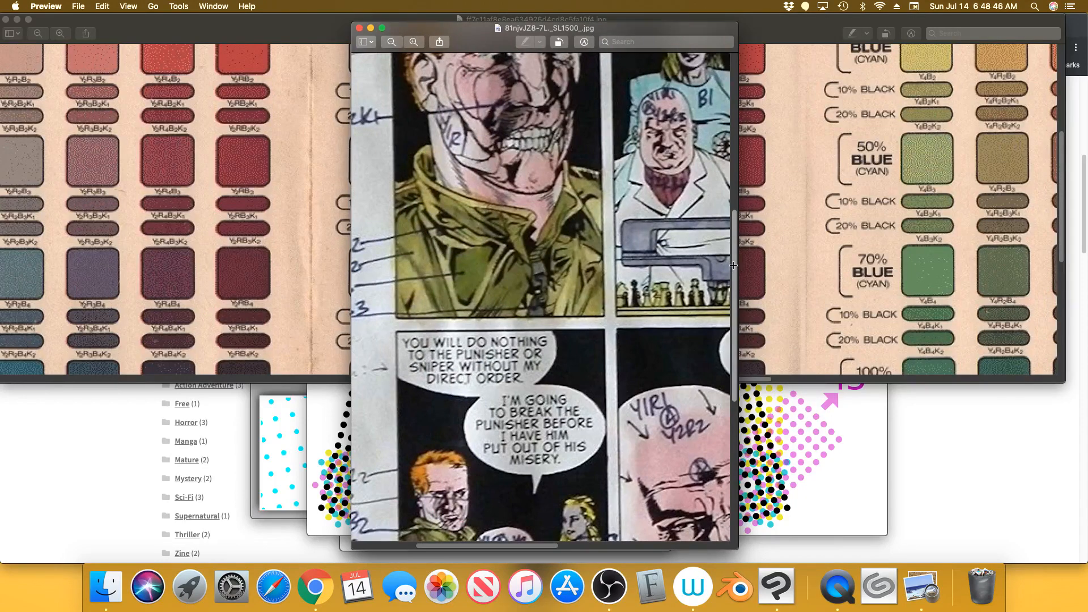
{"action": "left_click_drag", "start_coordinate": [733, 265], "coordinate": [732, 360]}
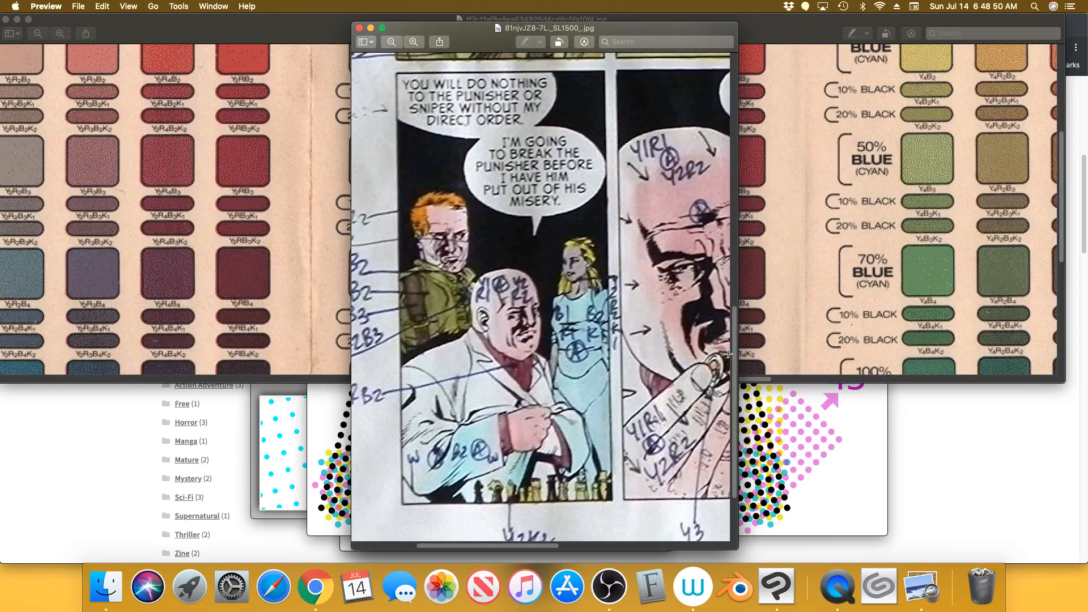
{"action": "left_click_drag", "start_coordinate": [524, 547], "coordinate": [495, 551]}
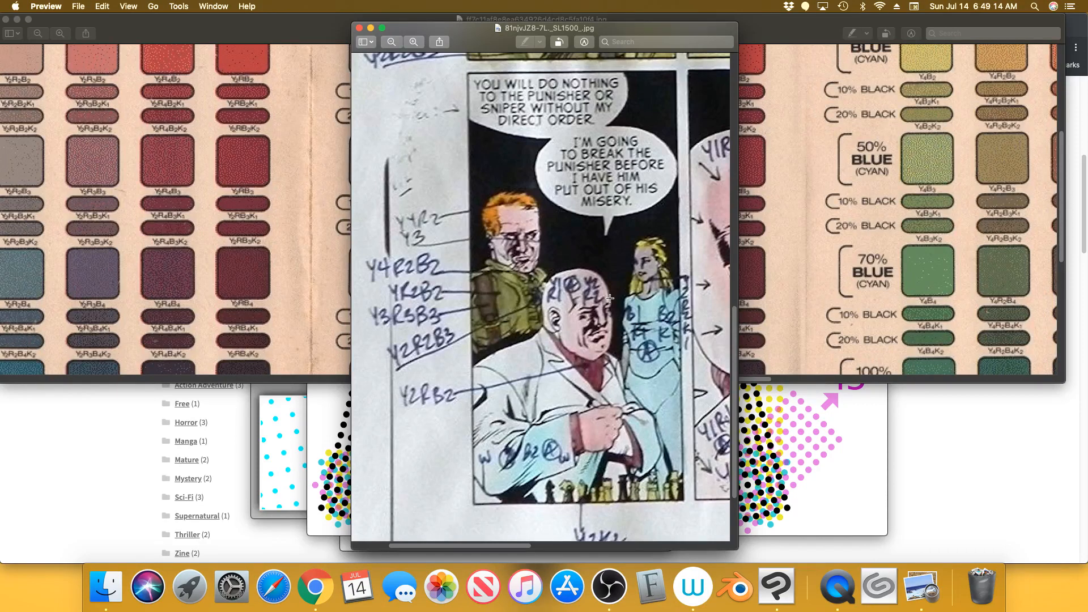
{"action": "left_click_drag", "start_coordinate": [721, 29], "coordinate": [947, 23]}
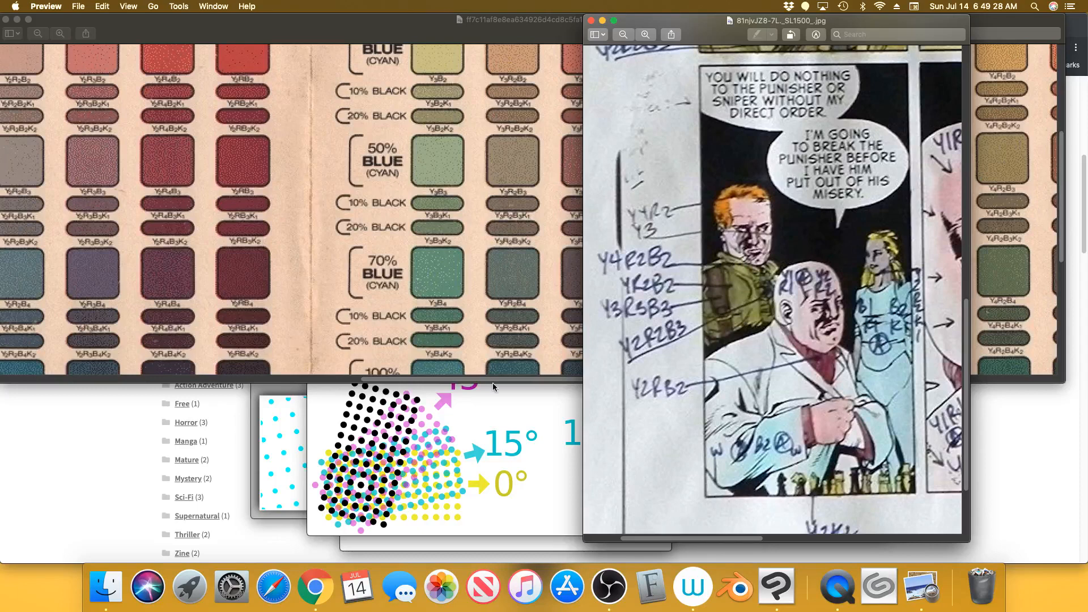
{"action": "left_click", "coordinate": [509, 379]}
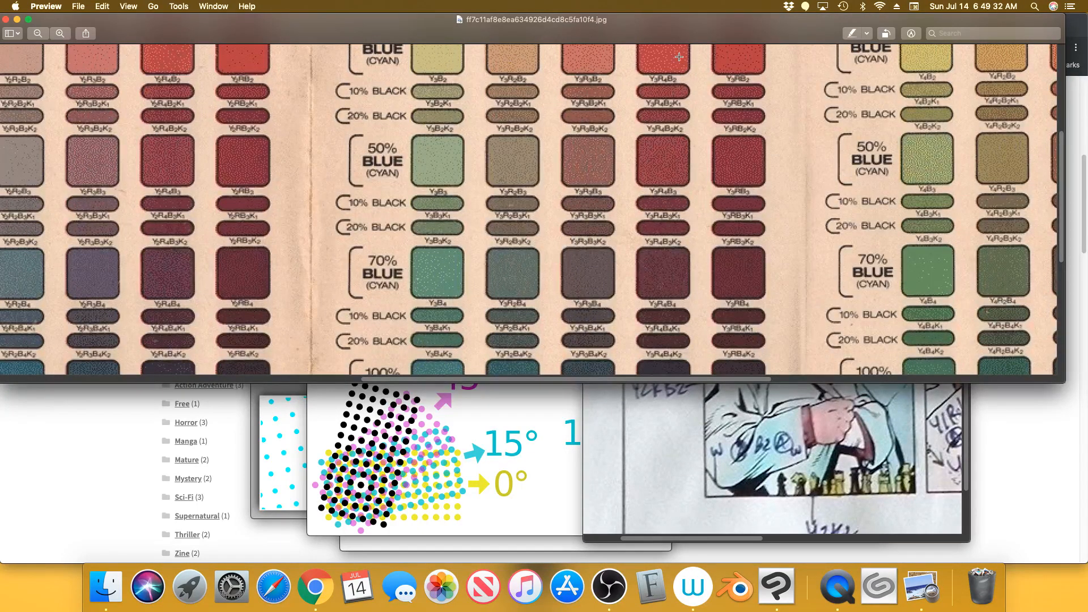
Move the comic page window lower and left, keeping the colour chart in front
{"action": "left_click", "coordinate": [621, 423]}
{"action": "left_click_drag", "start_coordinate": [692, 33], "coordinate": [601, 74]}
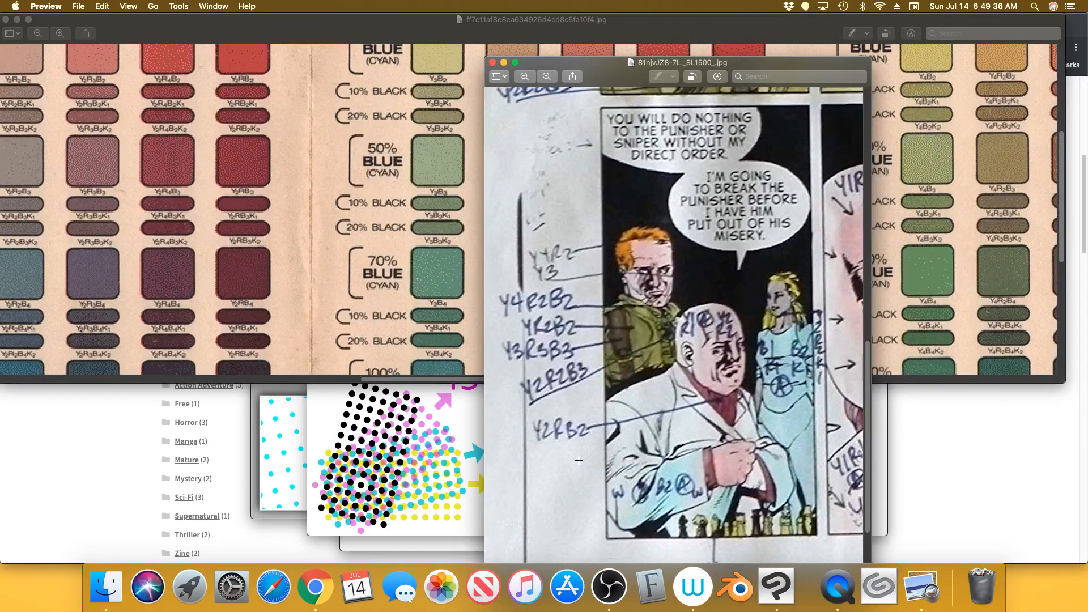
{"action": "left_click", "coordinate": [480, 37]}
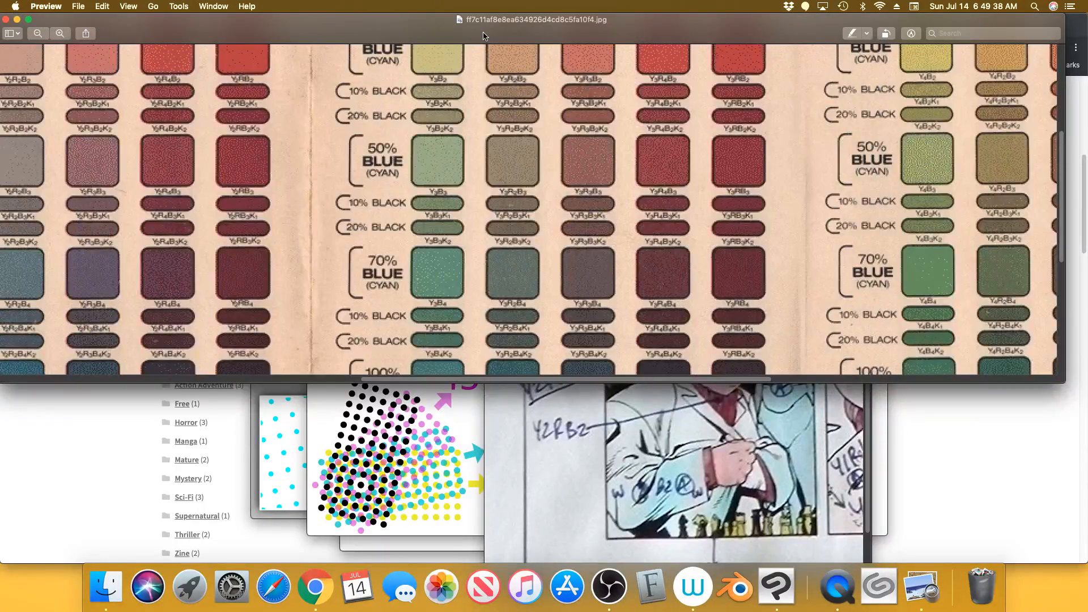
Zoom the colour chart out to the full grid, then back in on the 20% and 50% blue rows
{"action": "left_click_drag", "start_coordinate": [586, 379], "coordinate": [434, 381]}
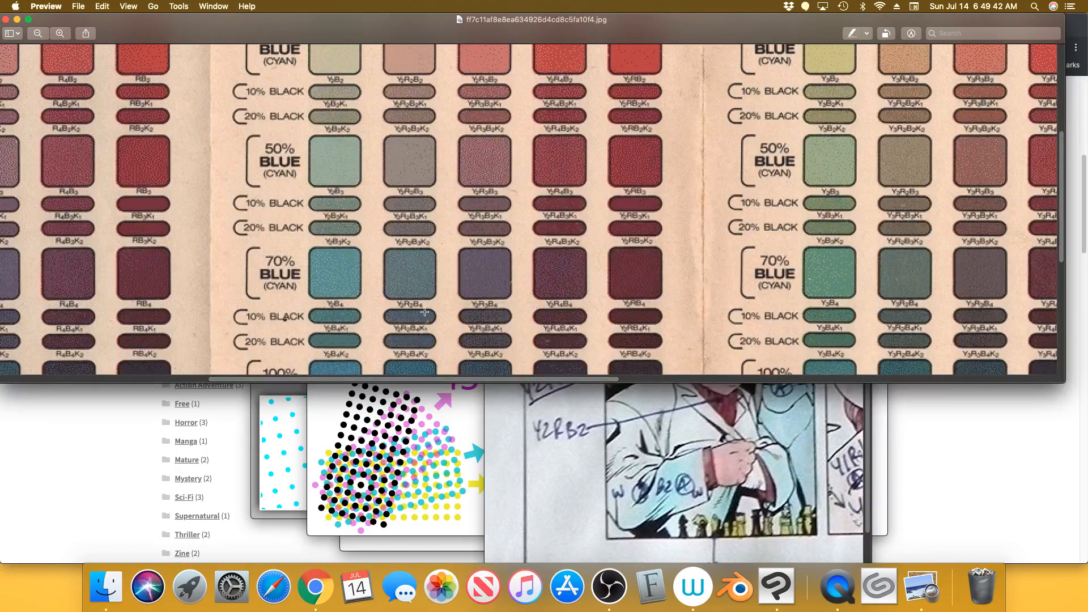
{"action": "left_click", "coordinate": [38, 34]}
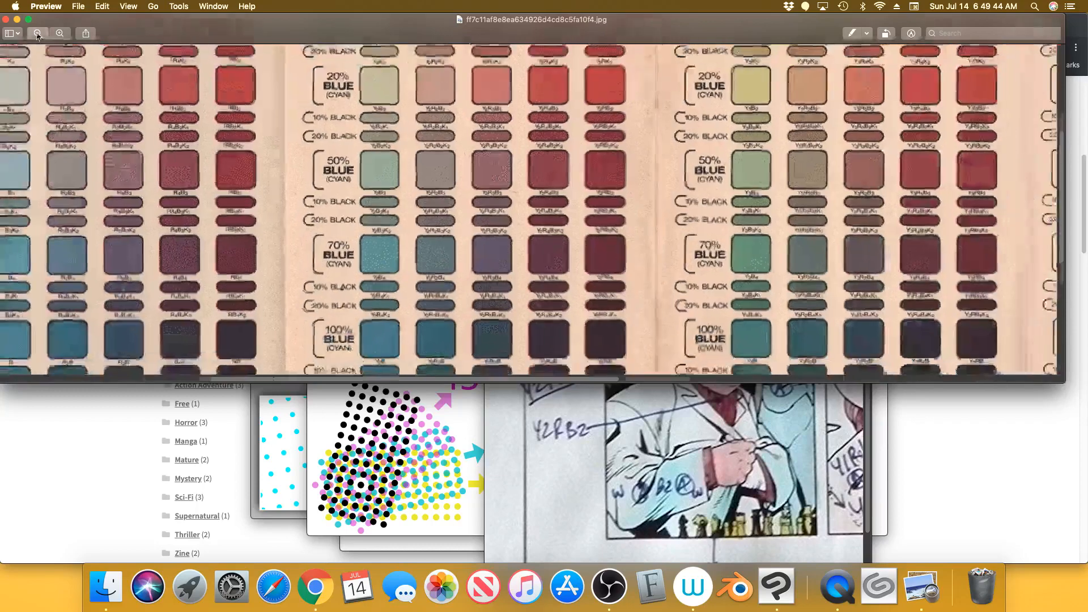
{"action": "left_click", "coordinate": [38, 34]}
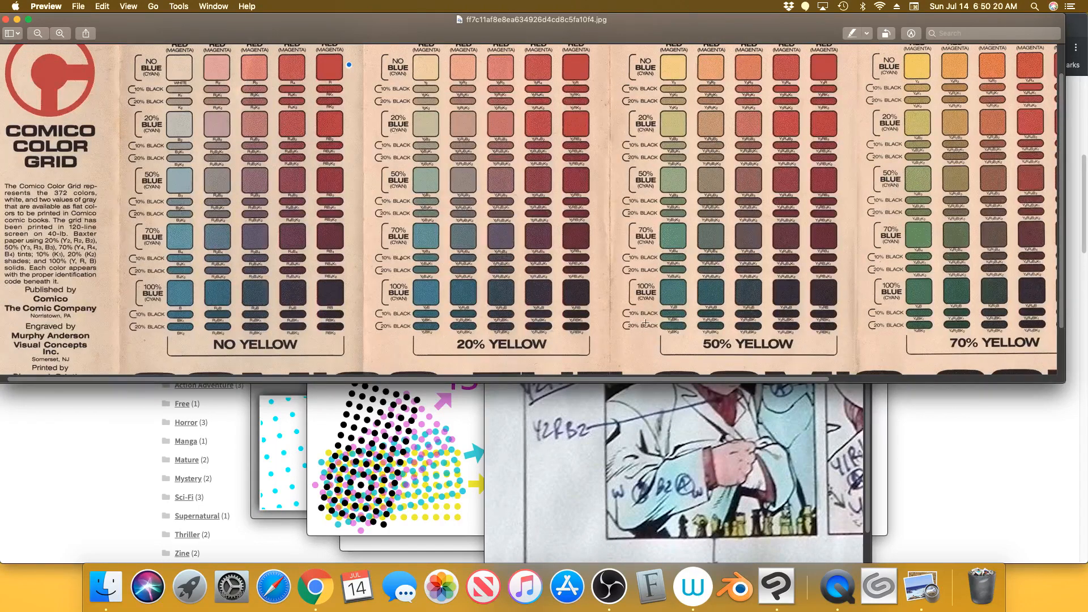
{"action": "left_click", "coordinate": [60, 33]}
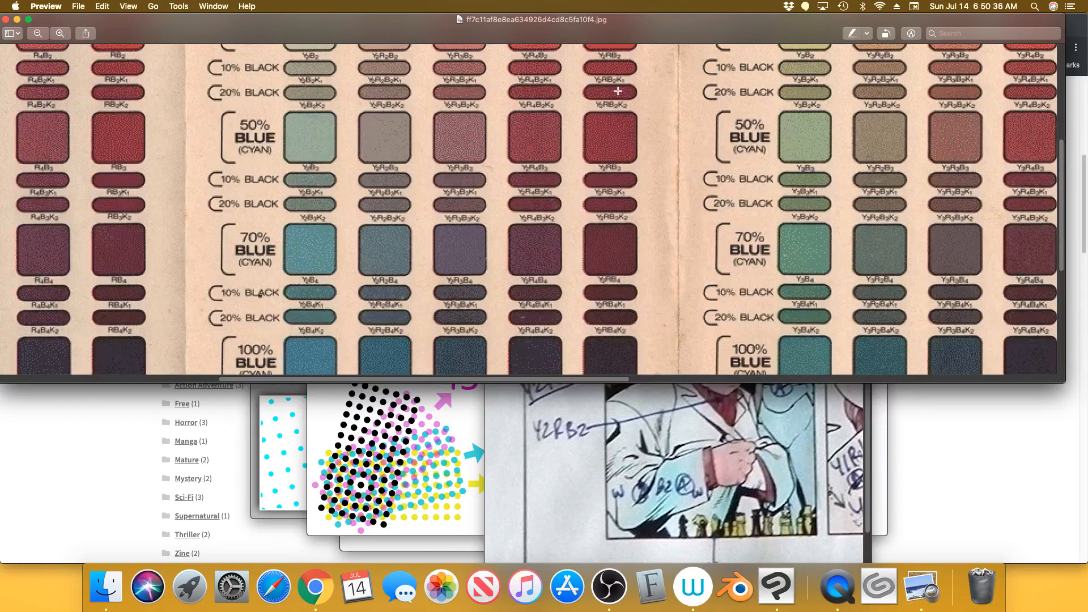
{"action": "scroll", "coordinate": [1062, 209], "scroll_direction": "up", "scroll_amount": 5}
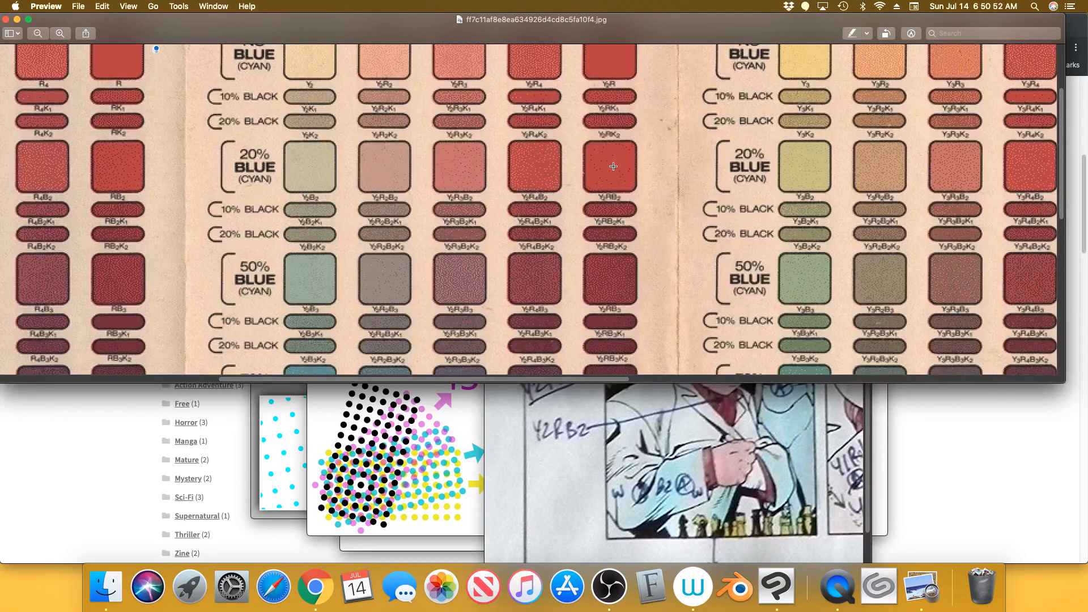
Flip between the comic page and colour chart to compare them, then raise the CMYK screen-angles diagram
{"action": "left_click", "coordinate": [724, 420]}
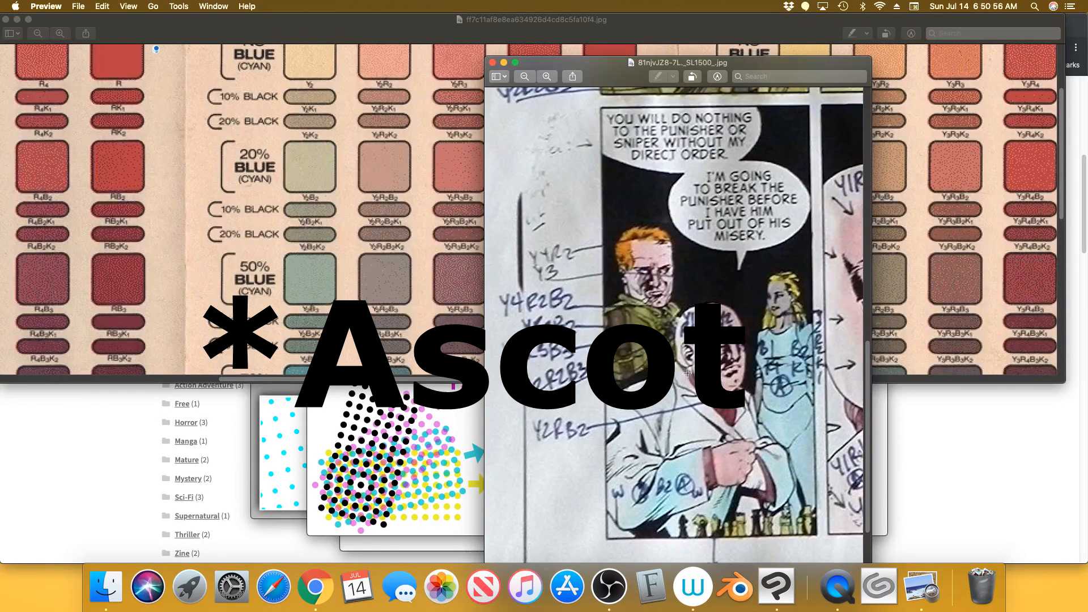
{"action": "left_click", "coordinate": [477, 259]}
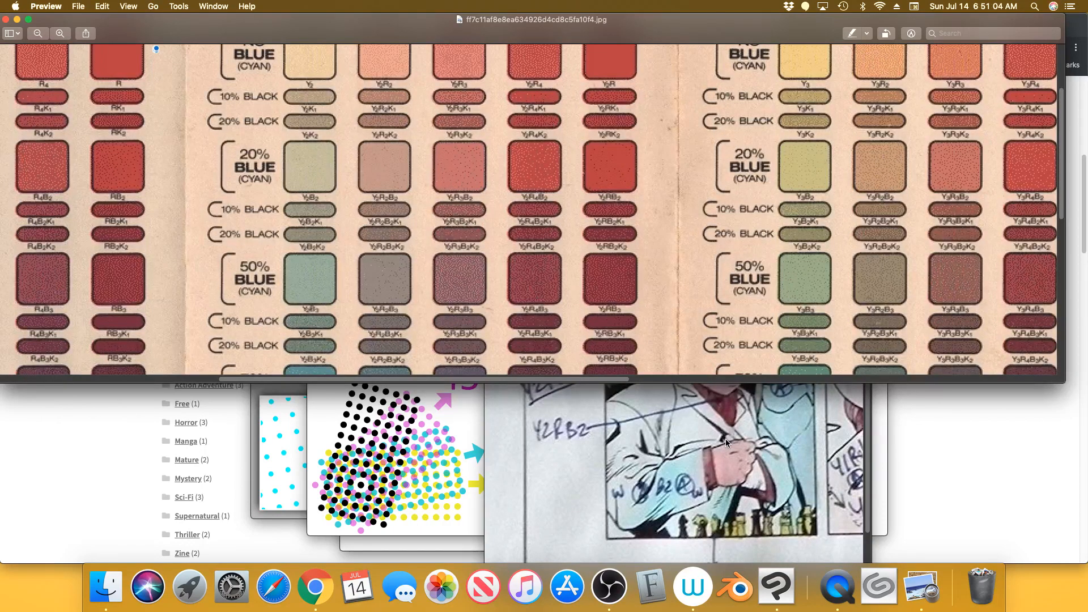
{"action": "left_click", "coordinate": [656, 513]}
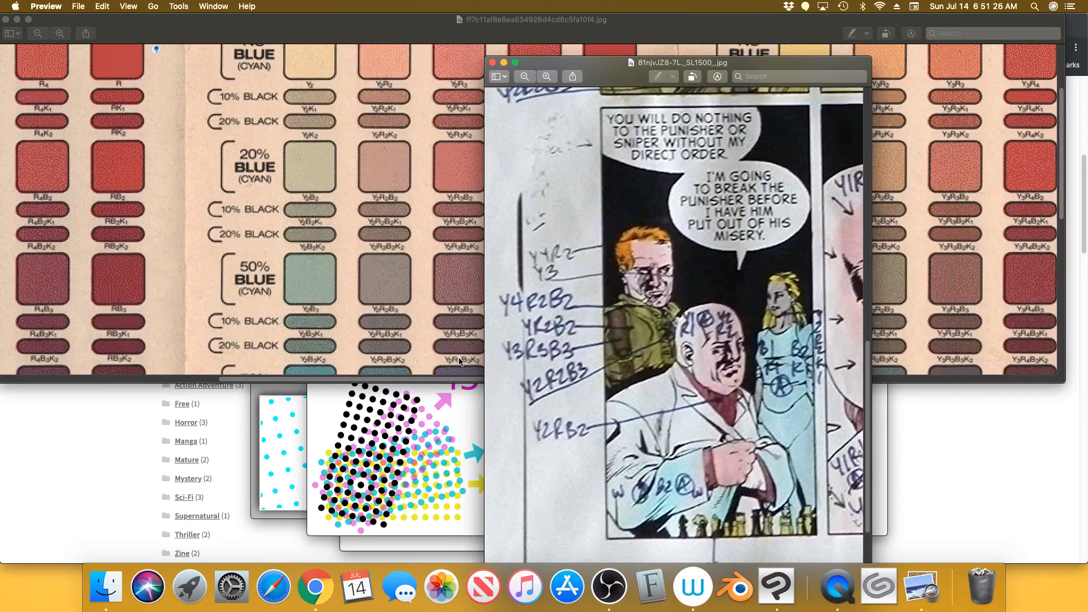
{"action": "left_click", "coordinate": [464, 288]}
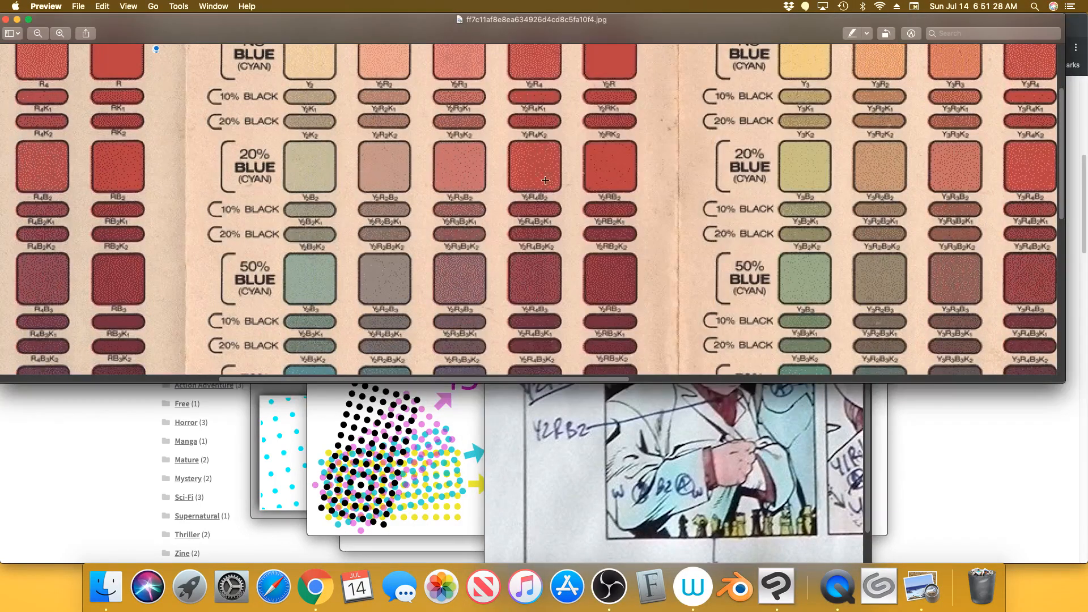
{"action": "left_click", "coordinate": [462, 420]}
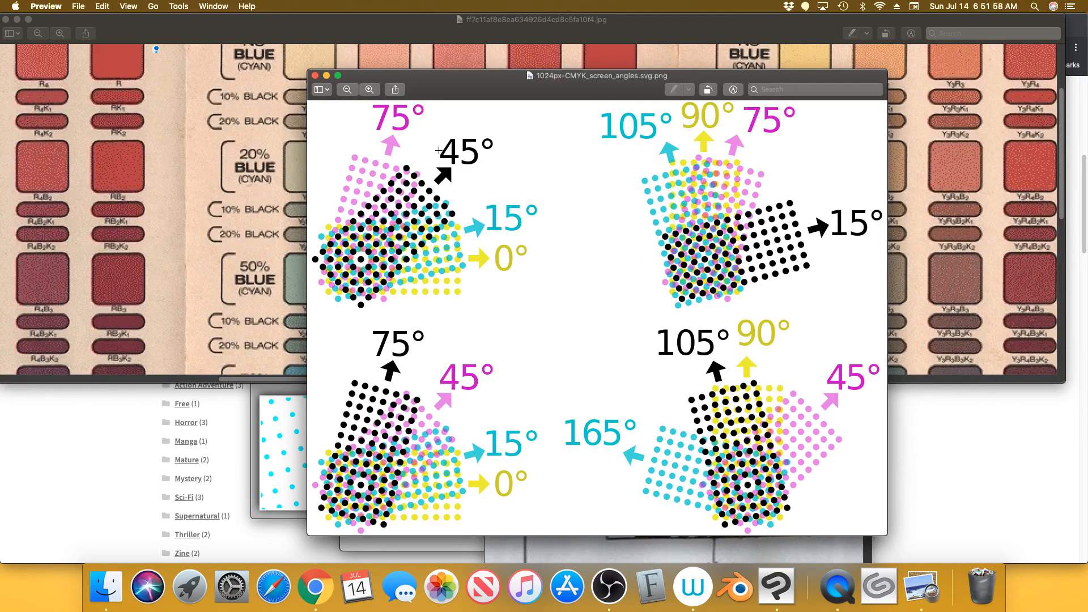
Bring the Halftoningcolor.svg.png CMYK dot-mixing diagram to the front in Preview
{"action": "left_click", "coordinate": [282, 429]}
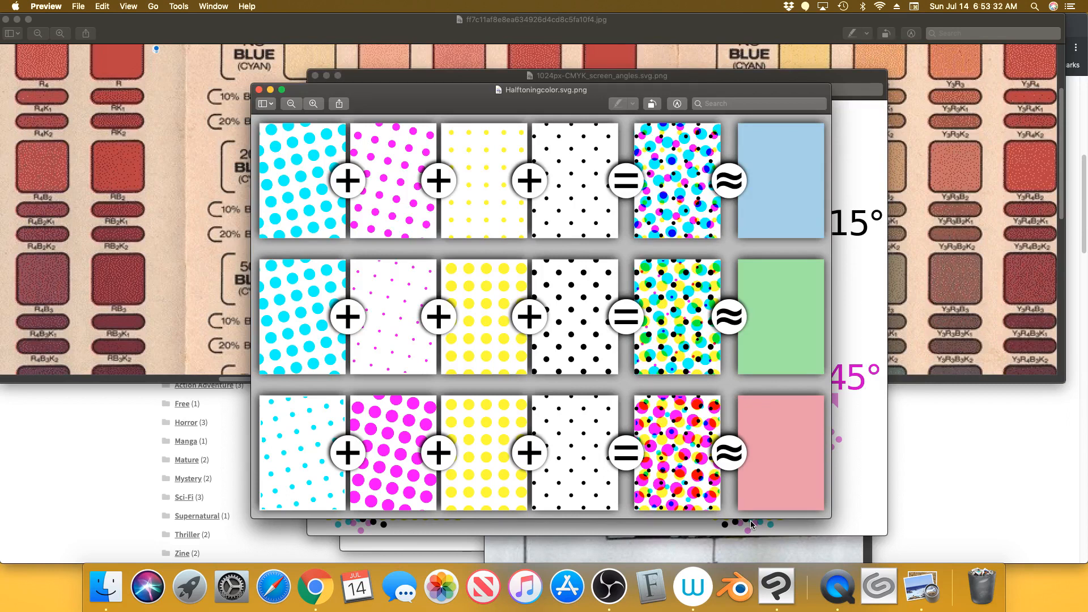
Create a new 10×15 in Comic canvas in Clip Studio Paint, then return to Preview's halftone references
{"action": "left_click", "coordinate": [772, 584]}
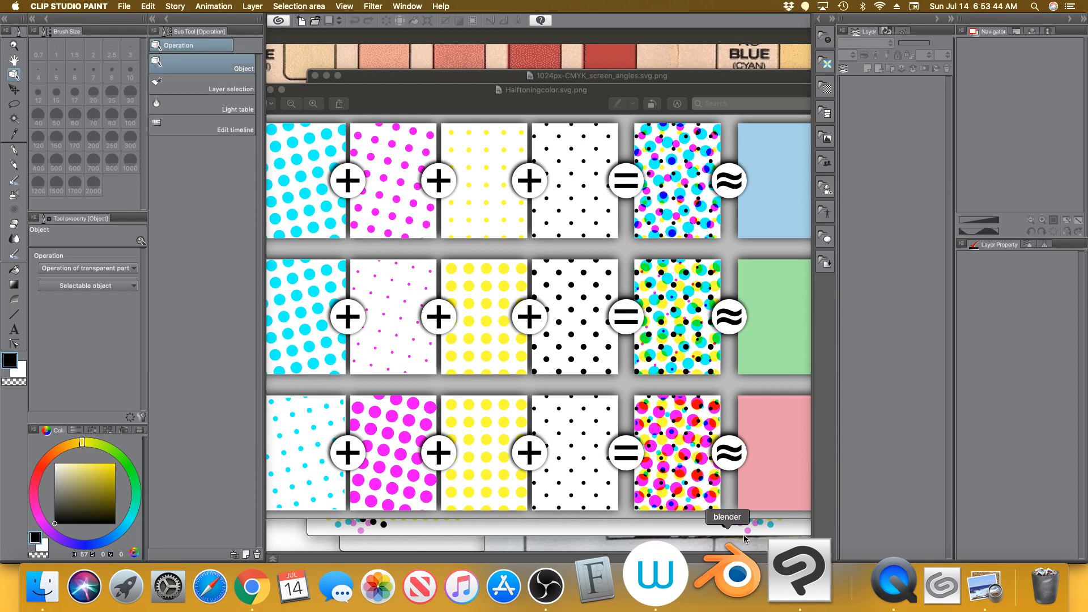
{"action": "left_click", "coordinate": [304, 22]}
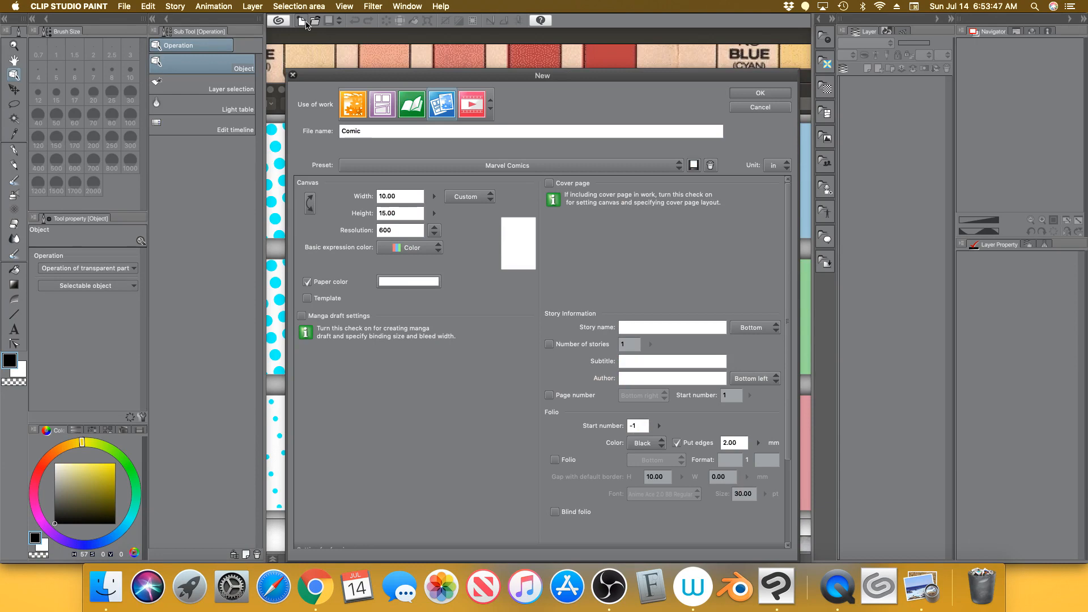
{"action": "left_click", "coordinate": [751, 95]}
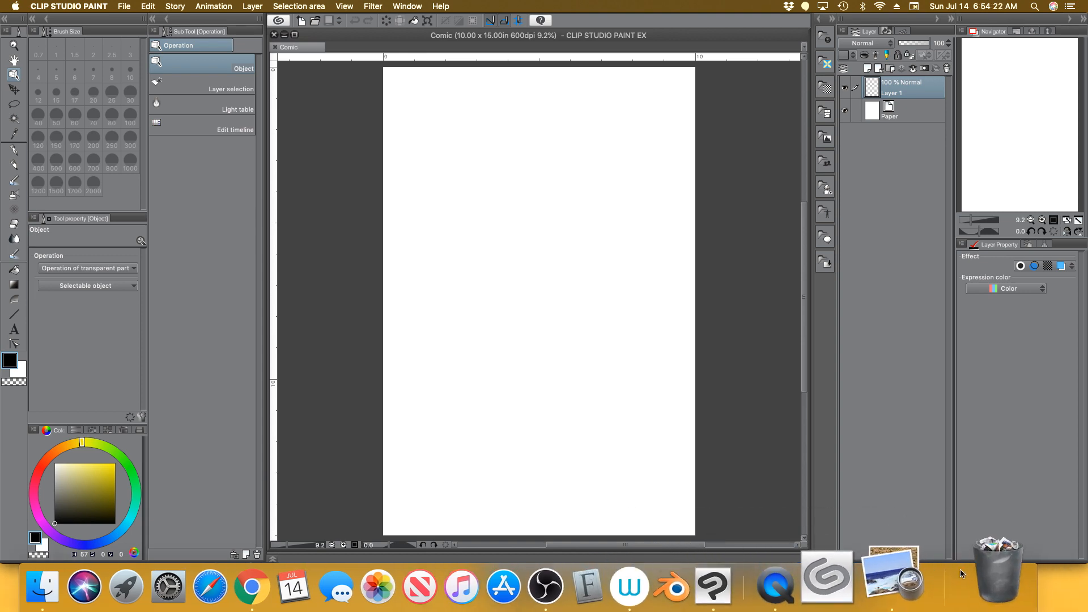
{"action": "left_click", "coordinate": [922, 570]}
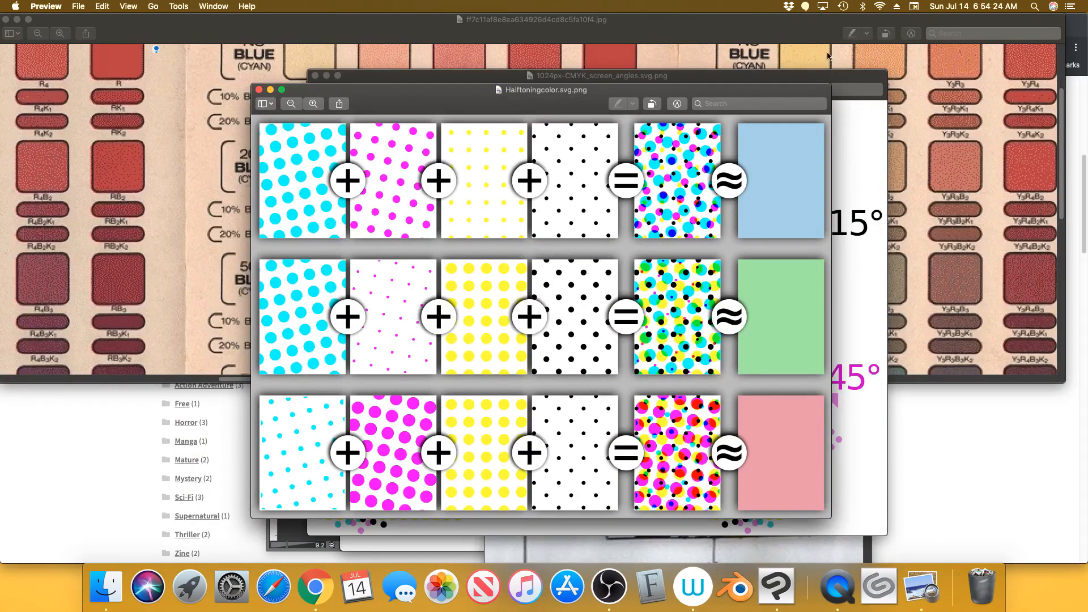
Minimize the colour swatch, halftone colour and CMYK screen-angle windows, and bring Hellsprung 4 color.jpg forward
{"action": "left_click", "coordinate": [17, 19]}
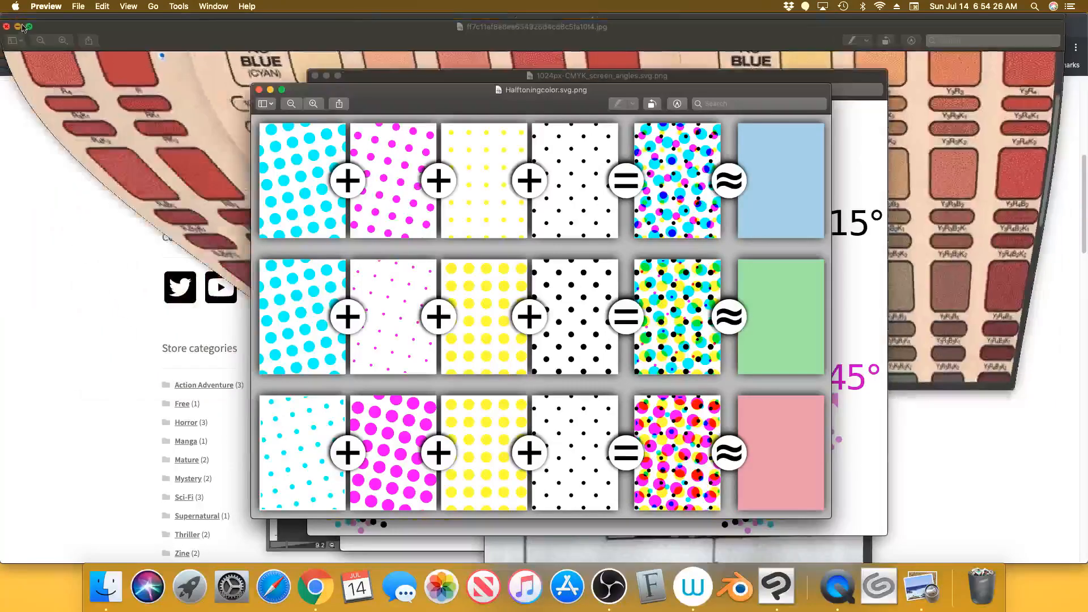
{"action": "left_click", "coordinate": [270, 89]}
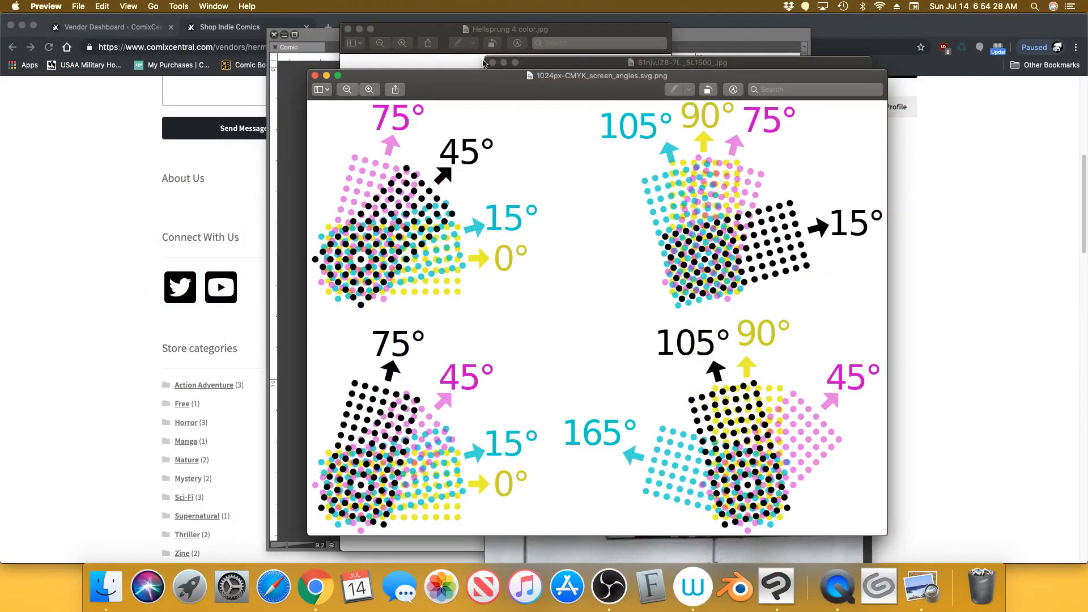
{"action": "left_click", "coordinate": [326, 76]}
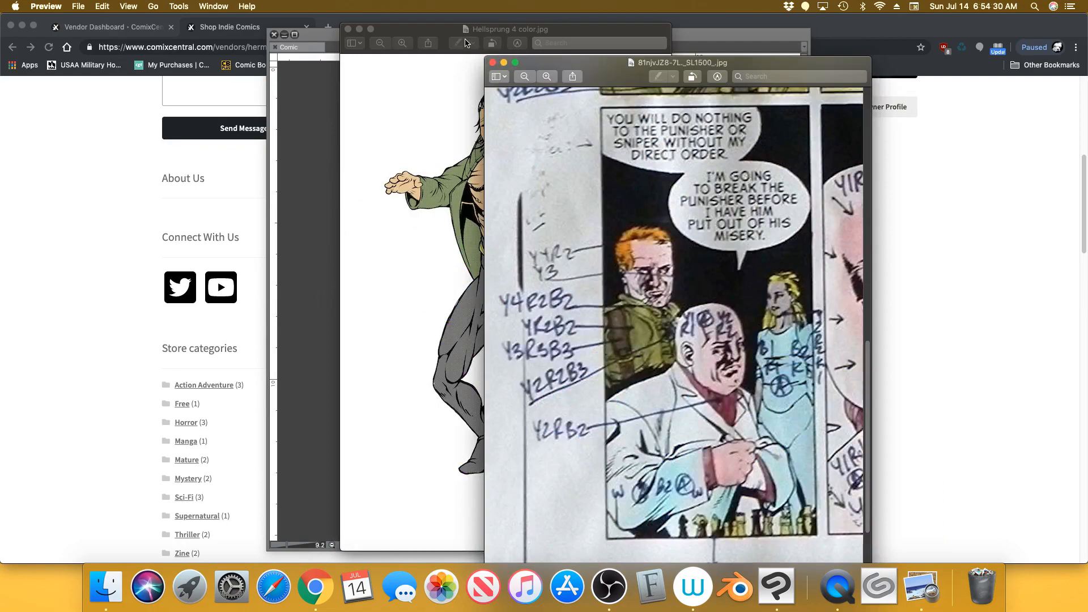
{"action": "left_click", "coordinate": [456, 96]}
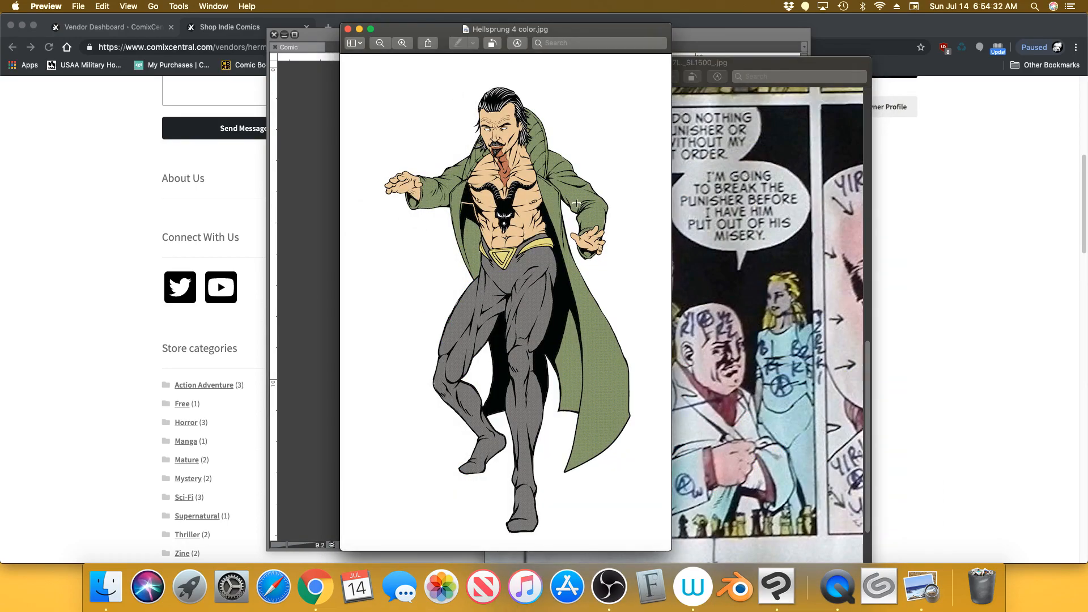
Zoom in three levels on Hellsprung 4 color.jpg's halftone dots, then zoom out twice onto the upper figure
{"action": "left_click", "coordinate": [402, 44]}
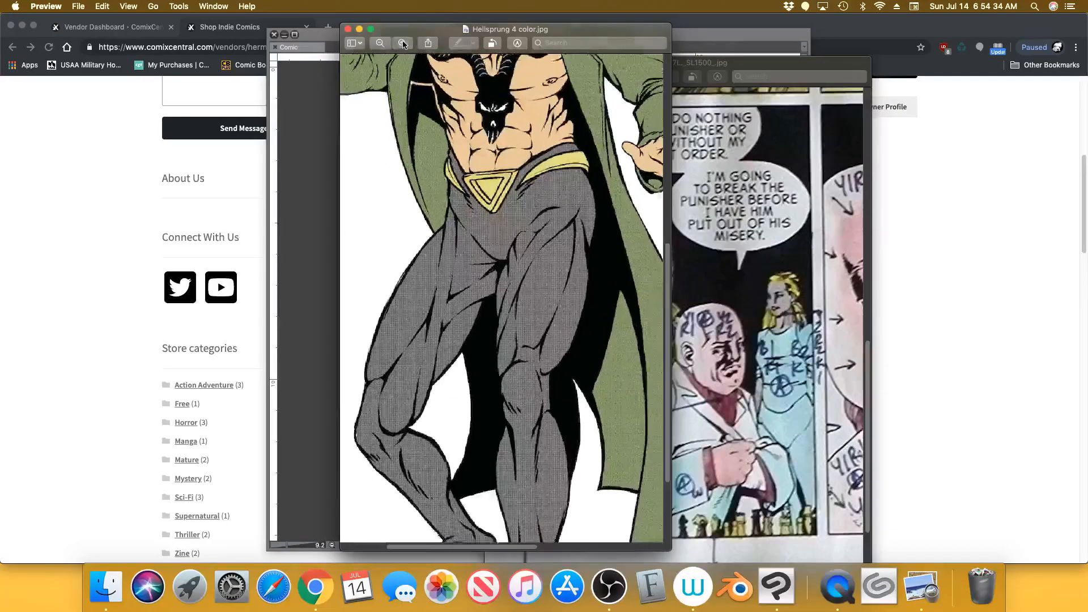
{"action": "left_click", "coordinate": [402, 44]}
{"action": "left_click", "coordinate": [402, 43]}
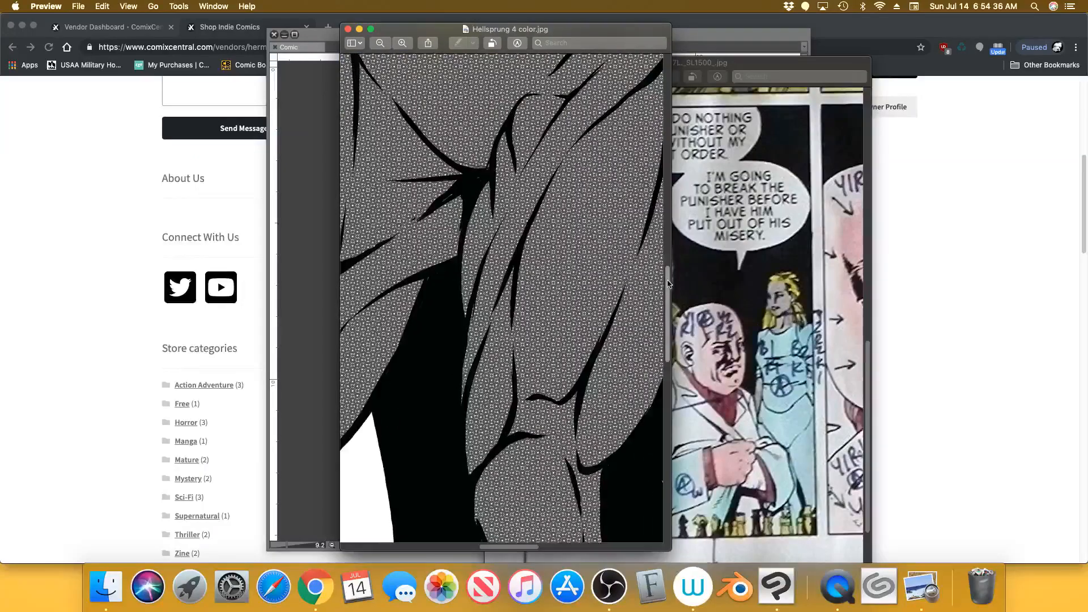
{"action": "left_click_drag", "start_coordinate": [666, 284], "coordinate": [668, 130]}
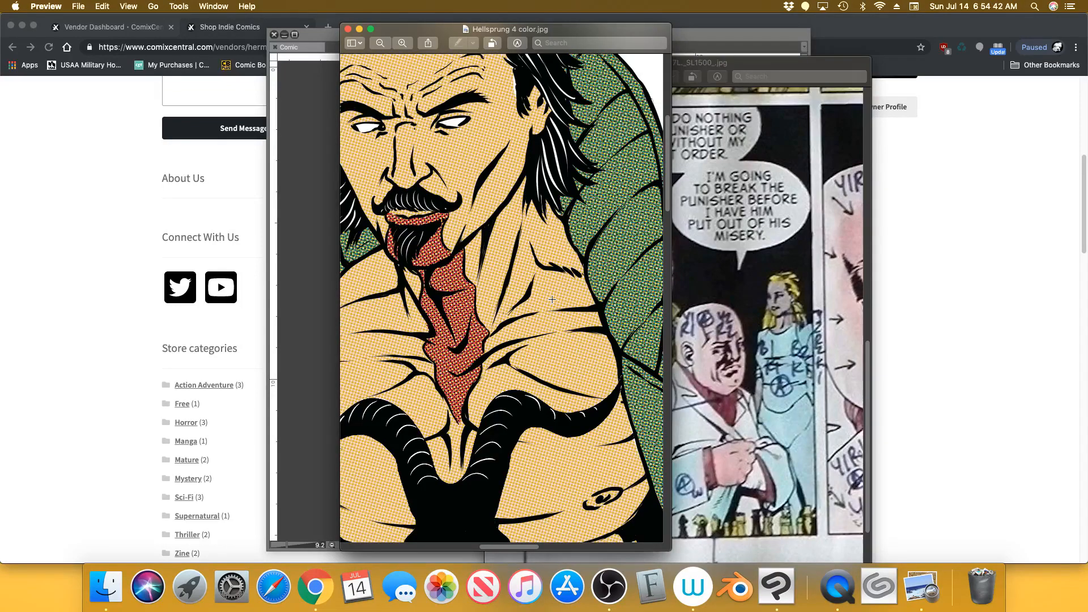
{"action": "left_click", "coordinate": [380, 44]}
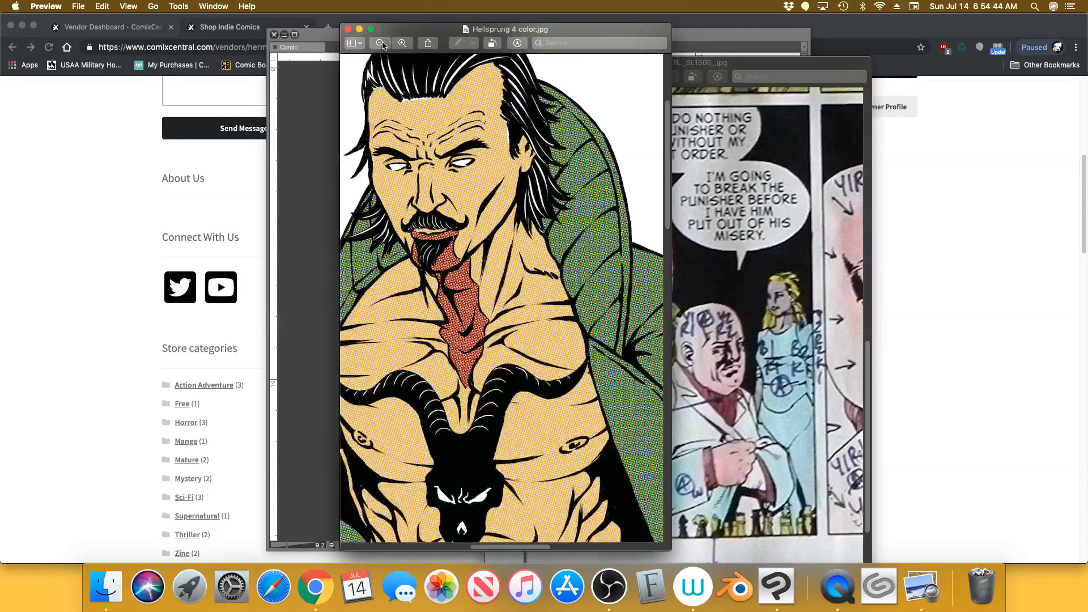
{"action": "left_click", "coordinate": [380, 44]}
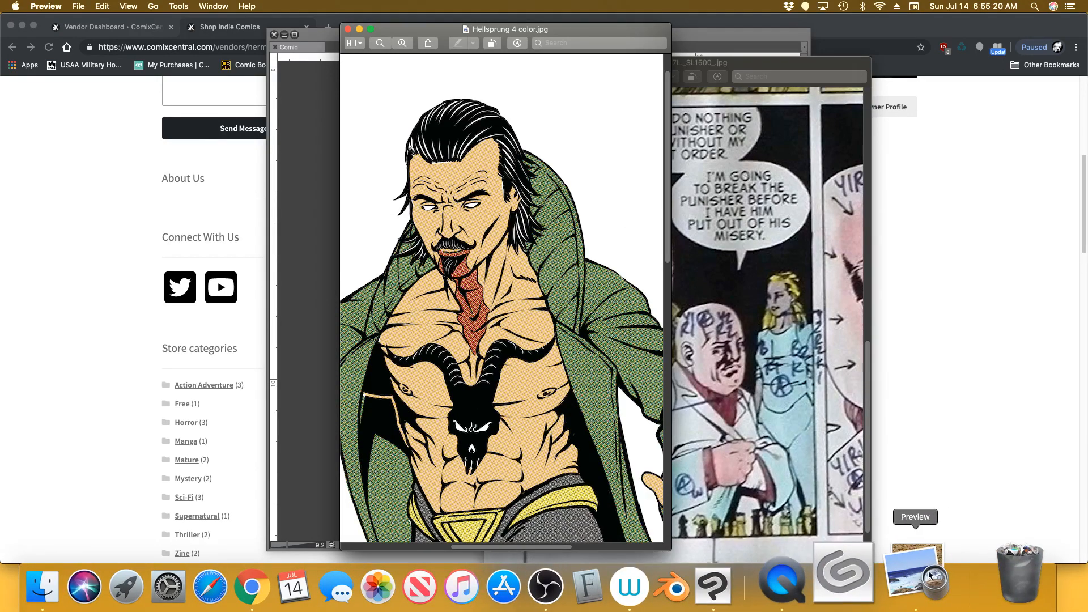
Show the entire Comico Color Grid, zoomed out three levels, then return to Clip Studio Paint
{"action": "left_click", "coordinate": [921, 587]}
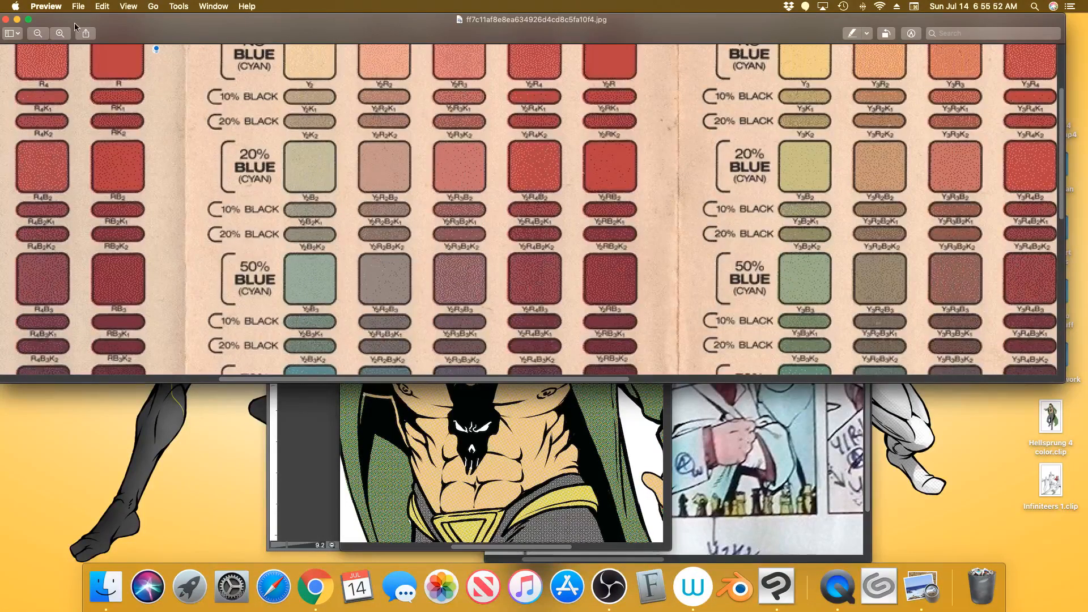
{"action": "left_click", "coordinate": [38, 34]}
{"action": "left_click", "coordinate": [38, 33]}
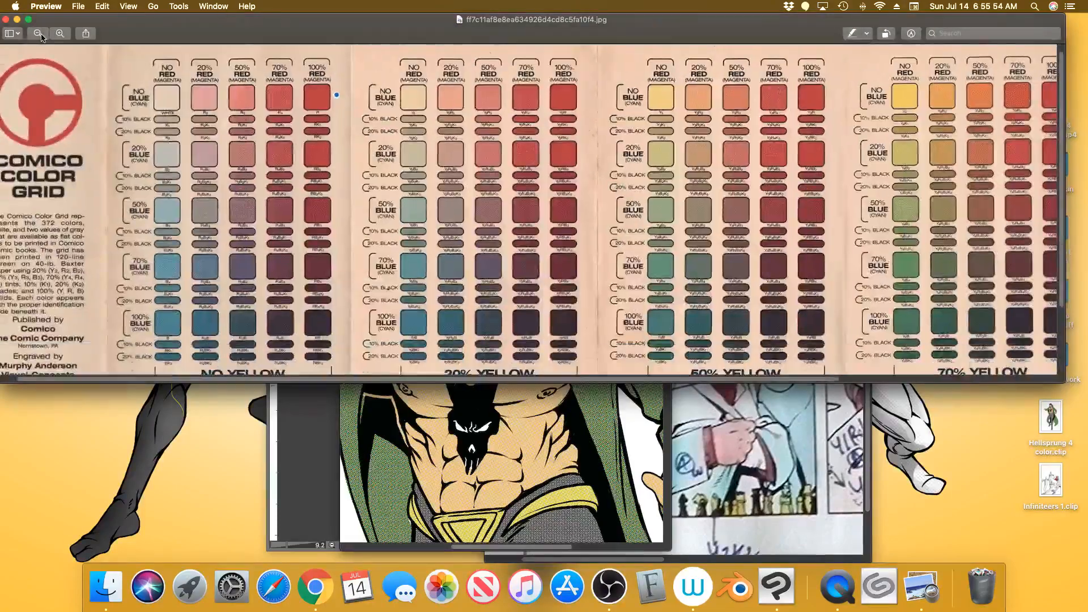
{"action": "left_click", "coordinate": [38, 34]}
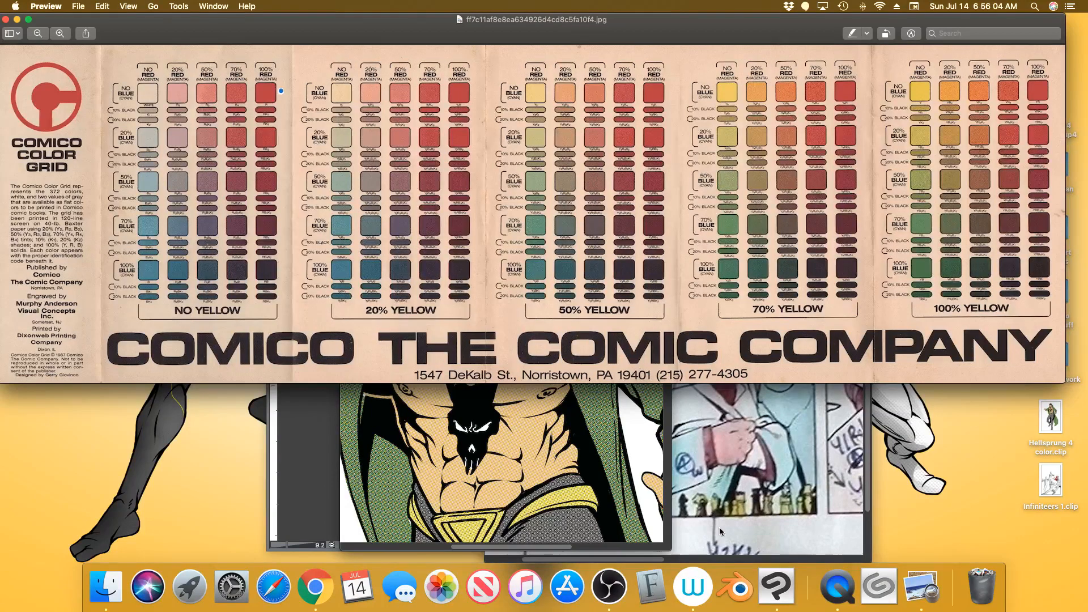
{"action": "left_click", "coordinate": [781, 567]}
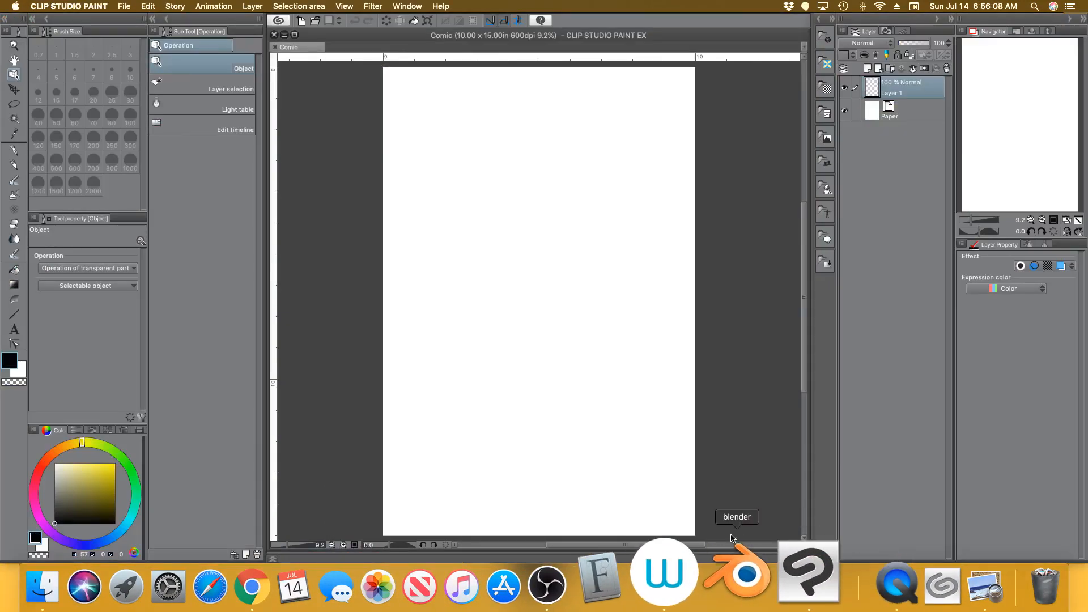
Open Hellsprung 4 color from File > Recent in Clip Studio Paint
{"action": "left_click", "coordinate": [124, 6]}
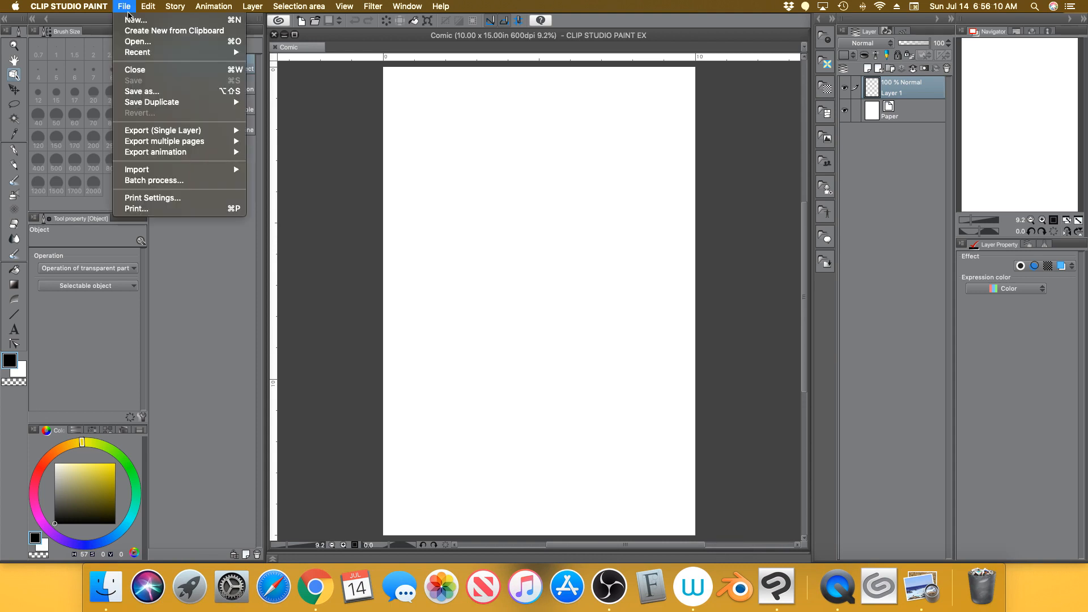
{"action": "mouse_move", "coordinate": [166, 53]}
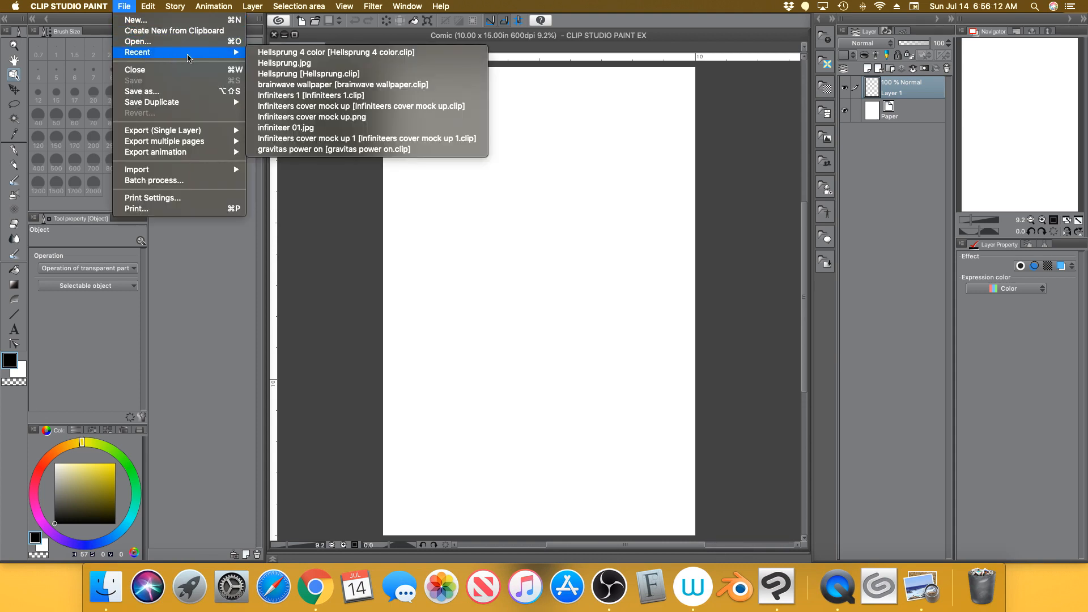
{"action": "left_click", "coordinate": [313, 56]}
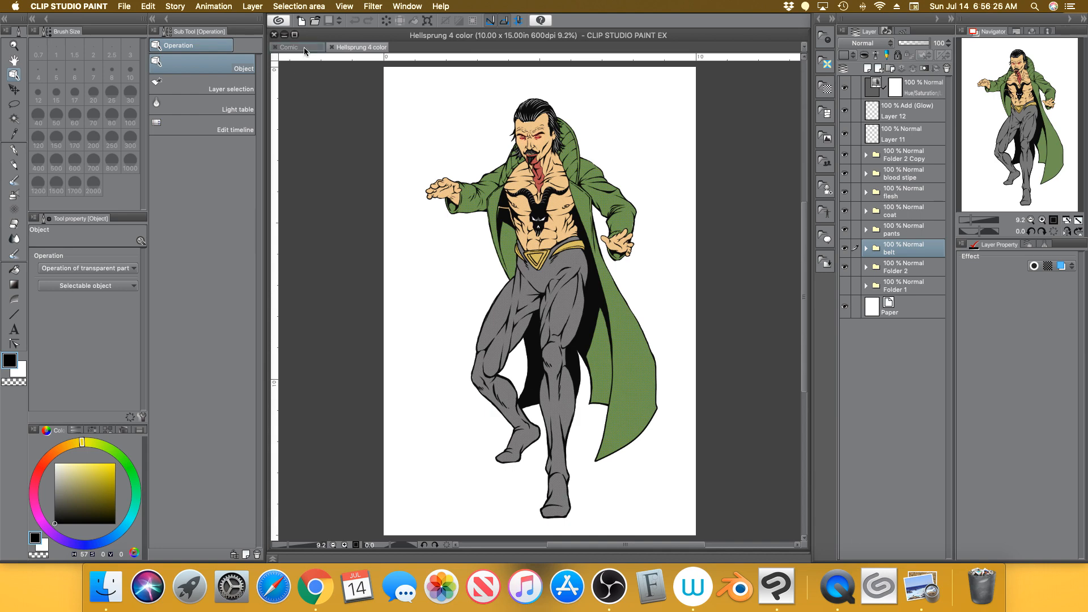
Hide the red eye-glow layers Layer 12 and Layer 11, then go back to the Comic page tab
{"action": "left_click", "coordinate": [844, 110]}
{"action": "left_click", "coordinate": [845, 133]}
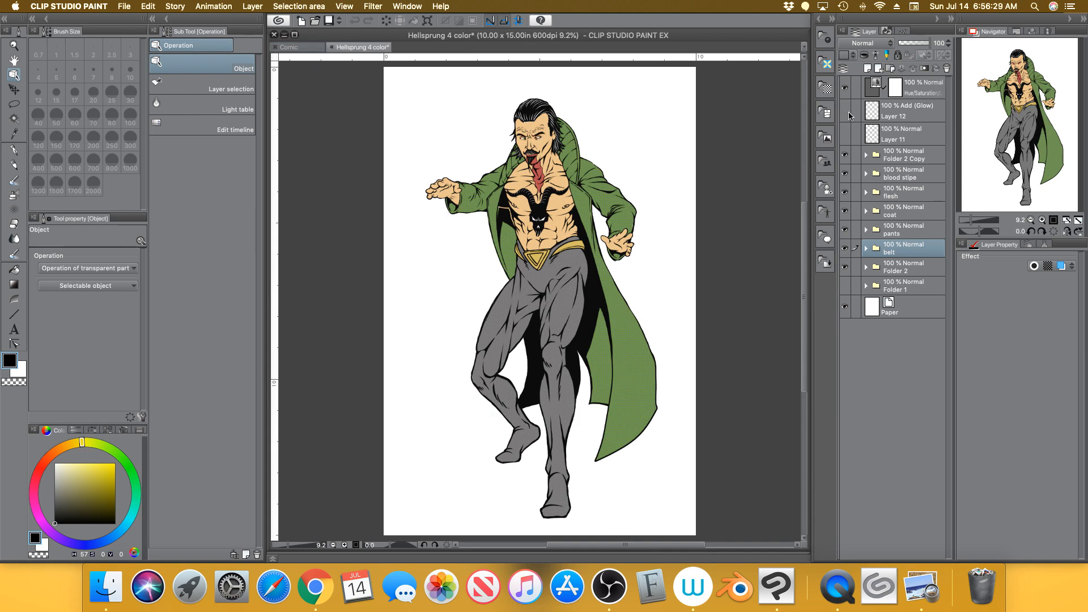
{"action": "left_click", "coordinate": [314, 48]}
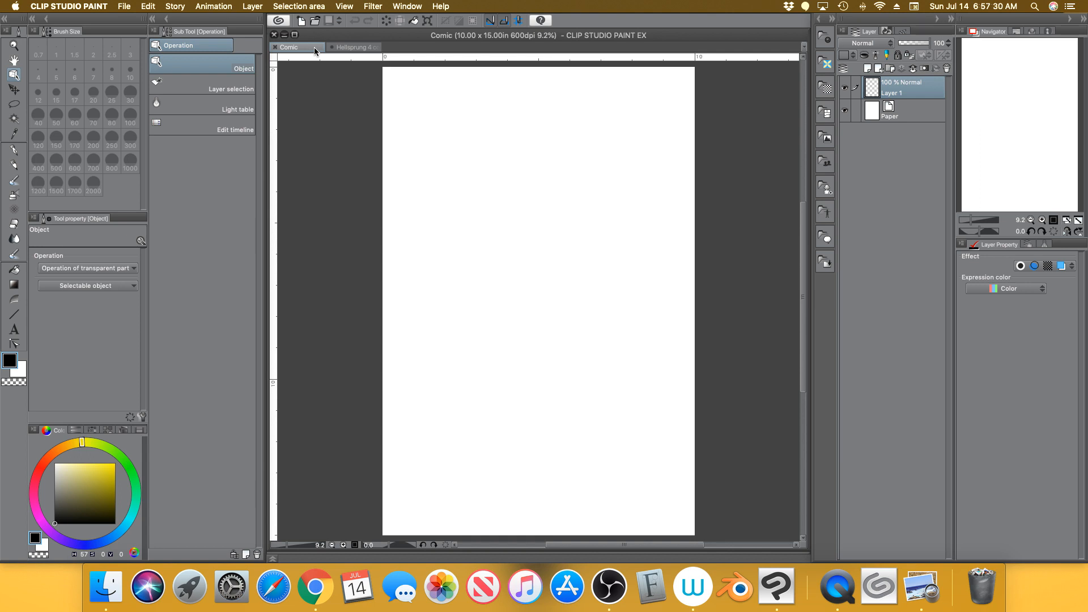
With the G-pen, draw a width arrow labelled 10″ and a height arrow labelled 15″
{"action": "left_click", "coordinate": [13, 150]}
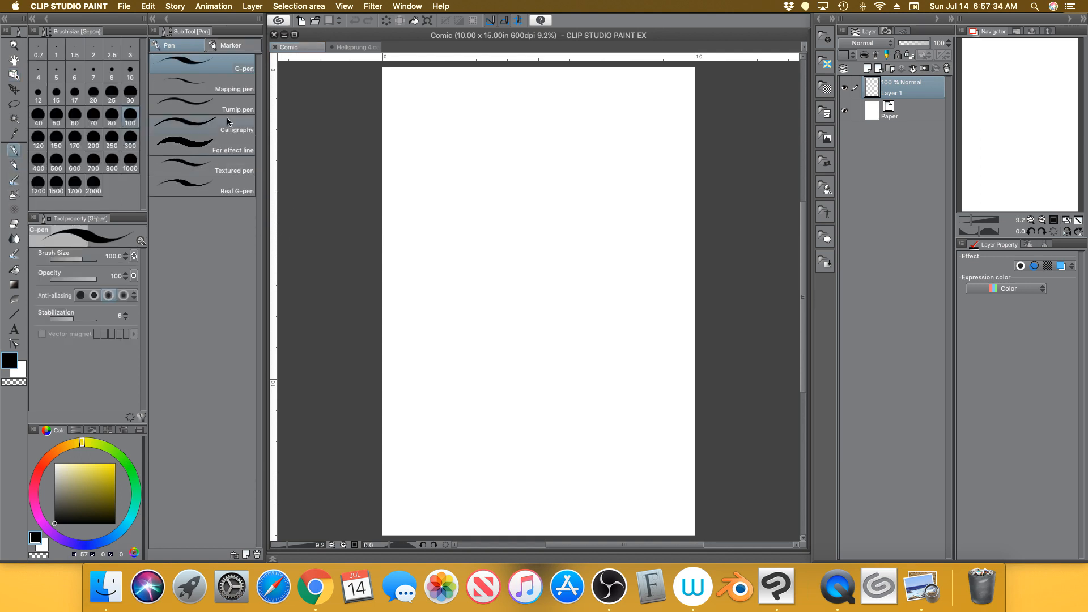
{"action": "mouse_move", "coordinate": [418, 79]}
{"action": "left_mouse_down"}
{"action": "mouse_move", "coordinate": [401, 89]}
{"action": "mouse_move", "coordinate": [688, 81]}
{"action": "left_mouse_up"}
{"action": "left_click_drag", "start_coordinate": [666, 77], "coordinate": [663, 87]}
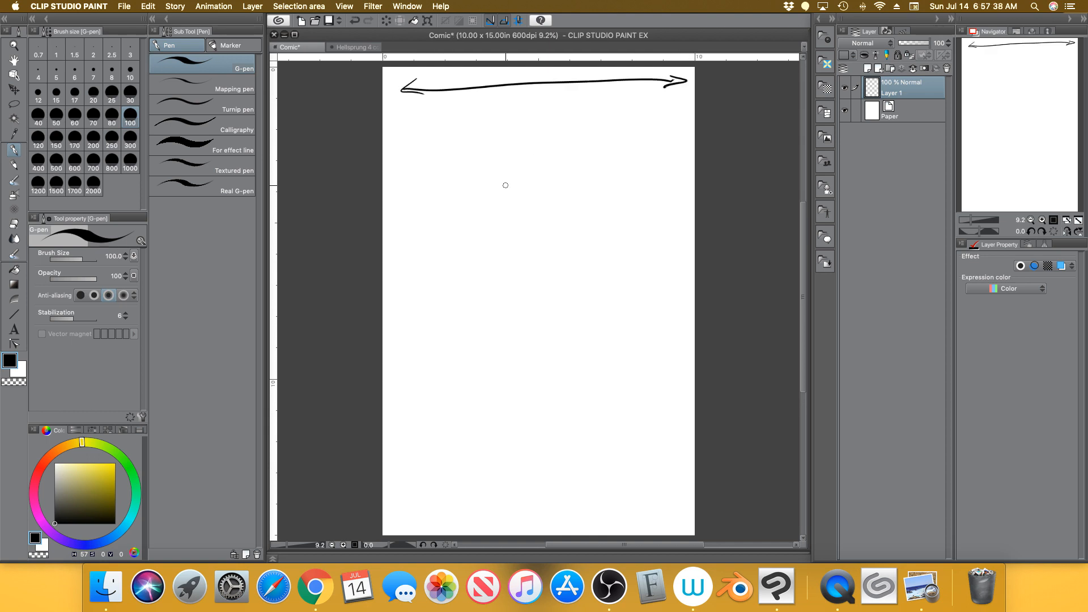
{"action": "mouse_move", "coordinate": [513, 96]}
{"action": "left_mouse_down"}
{"action": "mouse_move", "coordinate": [502, 116]}
{"action": "mouse_move", "coordinate": [518, 98]}
{"action": "left_mouse_up"}
{"action": "left_click_drag", "start_coordinate": [536, 92], "coordinate": [538, 99]}
{"action": "mouse_move", "coordinate": [659, 117]}
{"action": "left_mouse_down"}
{"action": "mouse_move", "coordinate": [676, 118]}
{"action": "mouse_move", "coordinate": [683, 512]}
{"action": "mouse_move", "coordinate": [686, 499]}
{"action": "left_mouse_up"}
{"action": "left_click_drag", "start_coordinate": [634, 283], "coordinate": [630, 316]}
{"action": "left_click_drag", "start_coordinate": [640, 283], "coordinate": [638, 309]}
{"action": "mouse_move", "coordinate": [640, 282]}
{"action": "left_mouse_down"}
{"action": "mouse_move", "coordinate": [638, 311]}
{"action": "mouse_move", "coordinate": [659, 284]}
{"action": "left_mouse_up"}
{"action": "left_click_drag", "start_coordinate": [666, 269], "coordinate": [665, 277]}
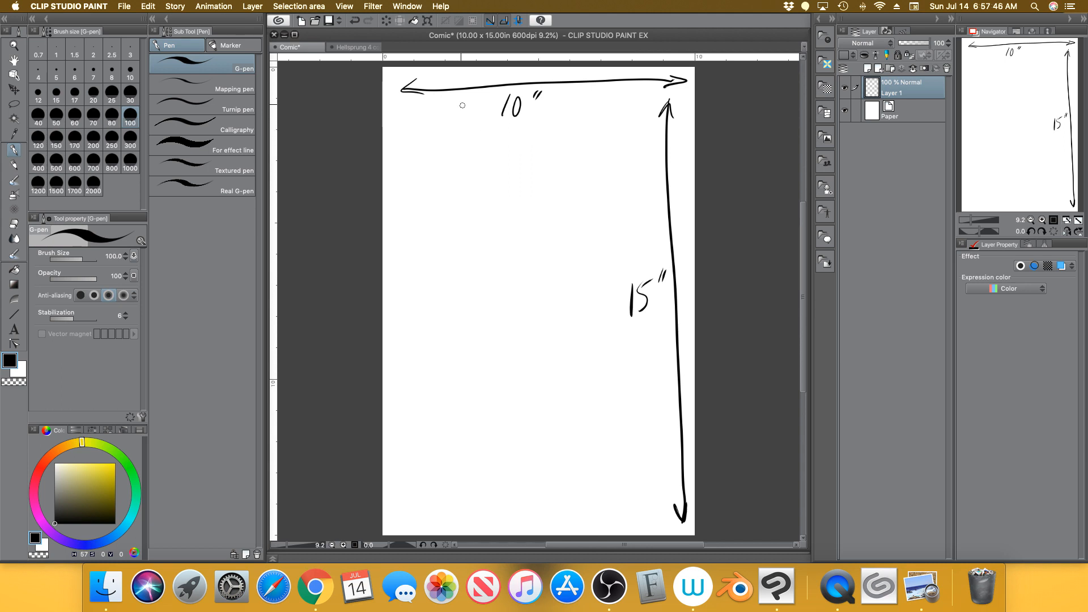
Check the page size in px in the New dialog, then cancel without creating anything
{"action": "left_click", "coordinate": [302, 21]}
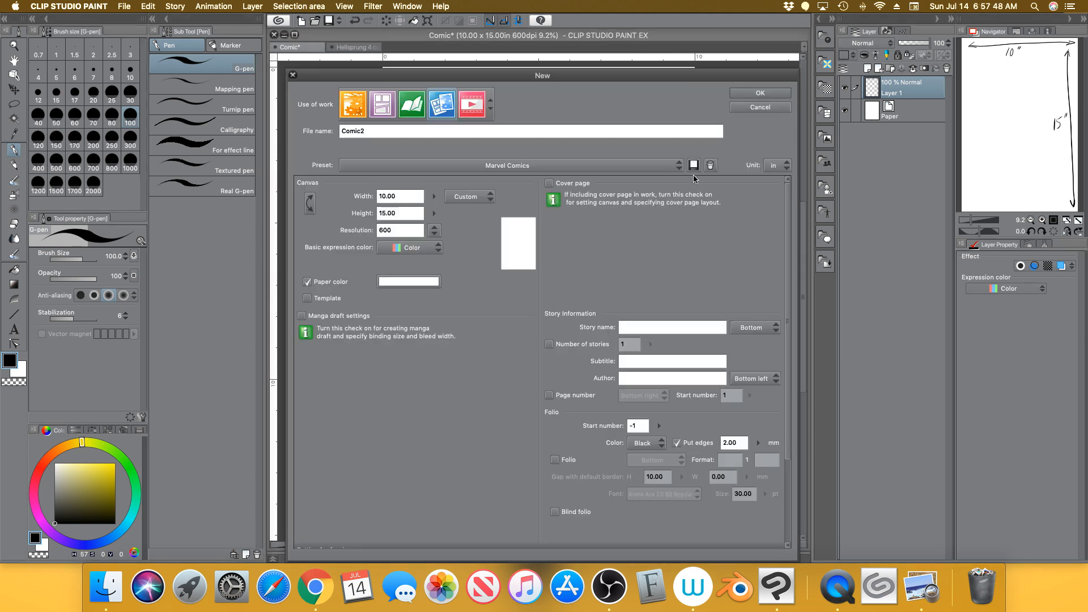
{"action": "left_click", "coordinate": [778, 165]}
{"action": "left_click", "coordinate": [773, 213]}
{"action": "left_click", "coordinate": [293, 75]}
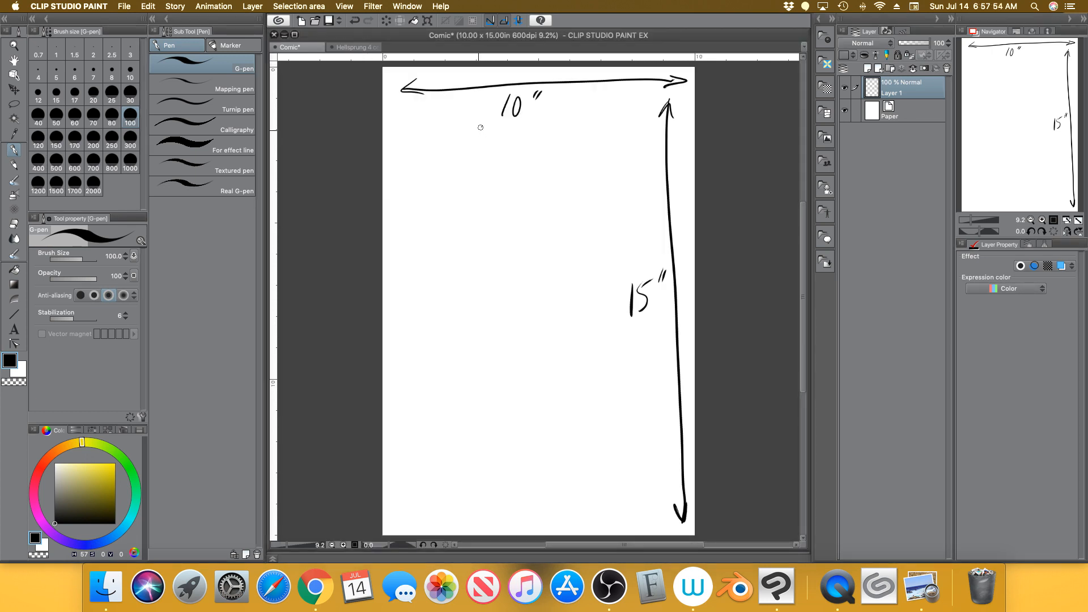
Write 6000px under the 10″ label and 9000px beside the 15″ label
{"action": "left_click_drag", "start_coordinate": [483, 127], "coordinate": [478, 149]}
{"action": "mouse_move", "coordinate": [501, 136]}
{"action": "left_mouse_down"}
{"action": "mouse_move", "coordinate": [494, 152]}
{"action": "mouse_move", "coordinate": [501, 137]}
{"action": "left_mouse_up"}
{"action": "mouse_move", "coordinate": [513, 134]}
{"action": "left_mouse_down"}
{"action": "mouse_move", "coordinate": [529, 155]}
{"action": "mouse_move", "coordinate": [565, 153]}
{"action": "left_mouse_up"}
{"action": "left_click_drag", "start_coordinate": [568, 134], "coordinate": [551, 155]}
{"action": "mouse_move", "coordinate": [547, 289]}
{"action": "left_mouse_down"}
{"action": "mouse_move", "coordinate": [535, 290]}
{"action": "mouse_move", "coordinate": [539, 320]}
{"action": "left_mouse_up"}
{"action": "mouse_move", "coordinate": [561, 295]}
{"action": "left_mouse_down"}
{"action": "mouse_move", "coordinate": [586, 290]}
{"action": "mouse_move", "coordinate": [589, 339]}
{"action": "left_mouse_up"}
{"action": "left_click", "coordinate": [592, 309]}
{"action": "left_click_drag", "start_coordinate": [592, 307], "coordinate": [614, 317]}
{"action": "left_click_drag", "start_coordinate": [614, 296], "coordinate": [602, 319]}
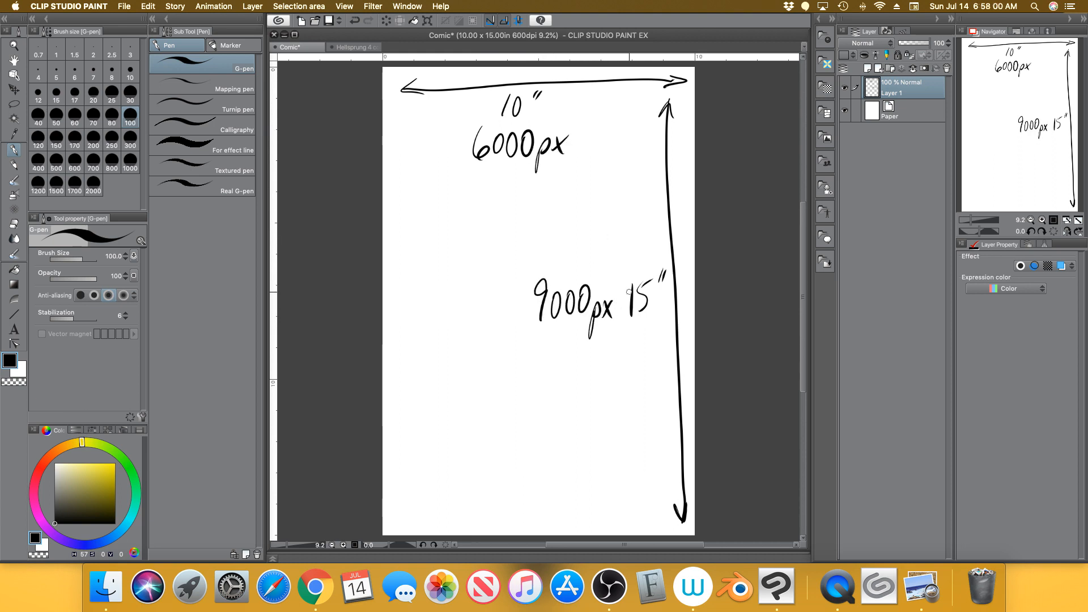
Write 600 dpi lower on the page, erasing the mistaken letters with the Hard eraser
{"action": "mouse_move", "coordinate": [468, 377]}
{"action": "left_mouse_down"}
{"action": "mouse_move", "coordinate": [461, 422]}
{"action": "mouse_move", "coordinate": [489, 398]}
{"action": "left_mouse_up"}
{"action": "mouse_move", "coordinate": [517, 395]}
{"action": "left_mouse_down"}
{"action": "mouse_move", "coordinate": [517, 447]}
{"action": "mouse_move", "coordinate": [520, 390]}
{"action": "mouse_move", "coordinate": [534, 457]}
{"action": "left_mouse_up"}
{"action": "left_click_drag", "start_coordinate": [536, 421], "coordinate": [540, 435]}
{"action": "left_click_drag", "start_coordinate": [569, 385], "coordinate": [566, 431]}
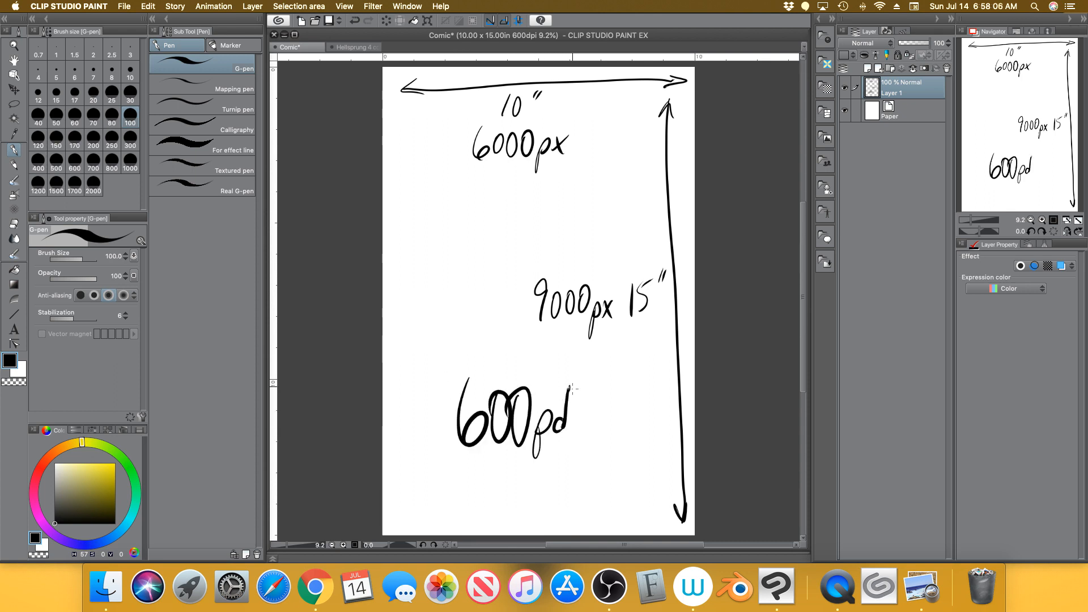
{"action": "left_click", "coordinate": [15, 225]}
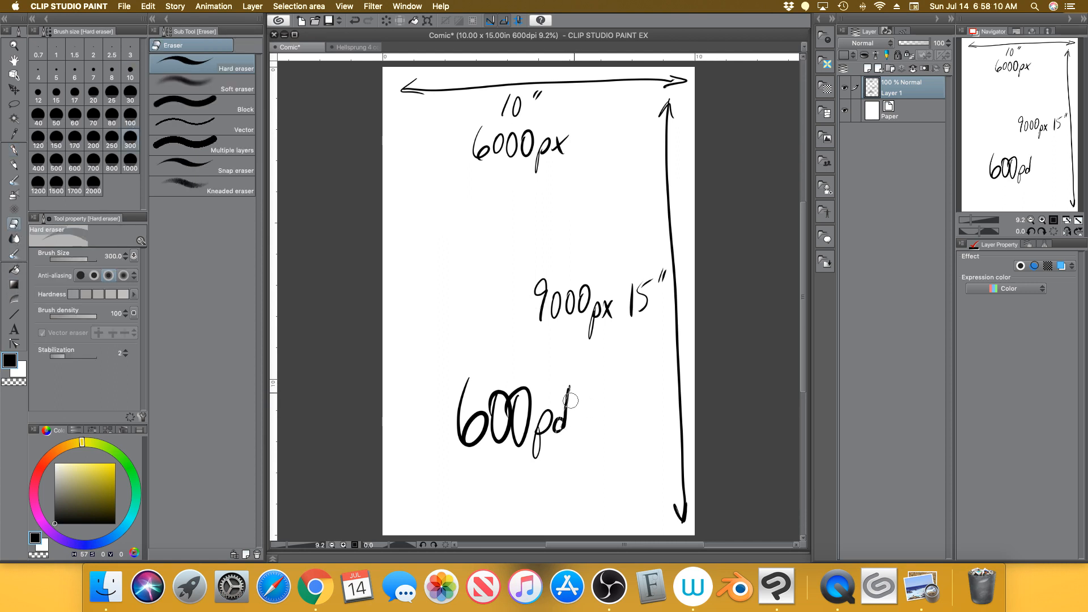
{"action": "left_click_drag", "start_coordinate": [570, 400], "coordinate": [534, 439]}
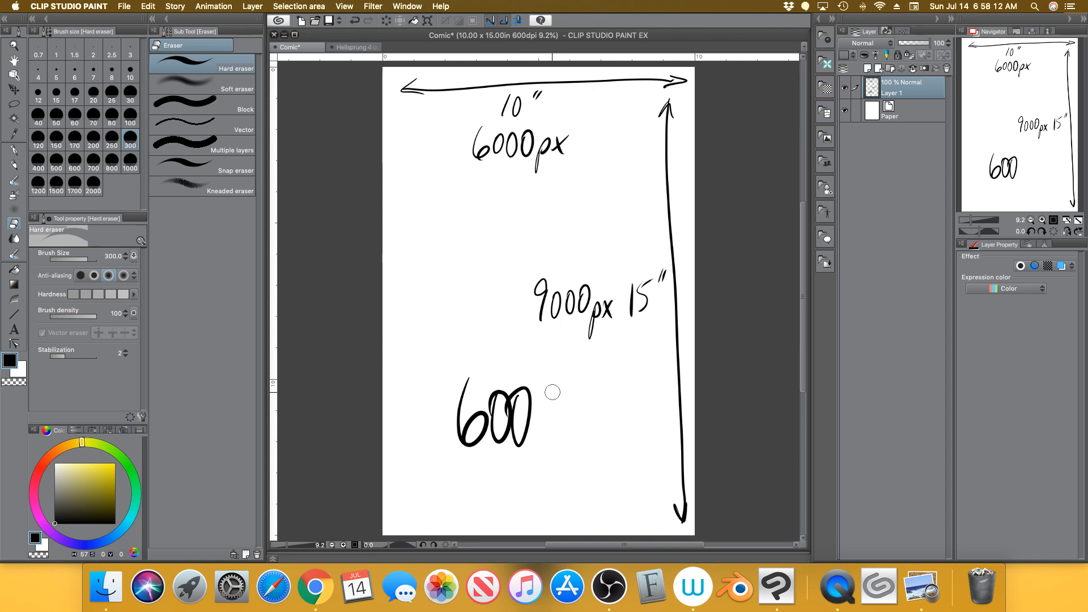
{"action": "left_click", "coordinate": [17, 148]}
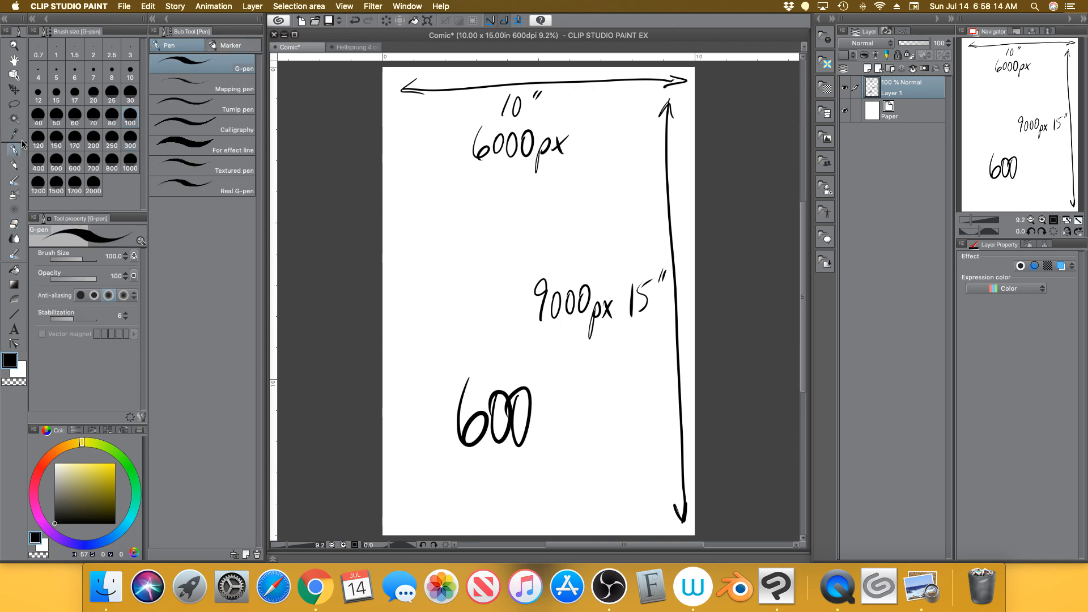
{"action": "mouse_move", "coordinate": [556, 386]}
{"action": "left_mouse_down"}
{"action": "mouse_move", "coordinate": [553, 422]}
{"action": "mouse_move", "coordinate": [573, 417]}
{"action": "mouse_move", "coordinate": [562, 437]}
{"action": "left_mouse_up"}
{"action": "left_click_drag", "start_coordinate": [579, 421], "coordinate": [579, 437]}
{"action": "left_click", "coordinate": [581, 407]}
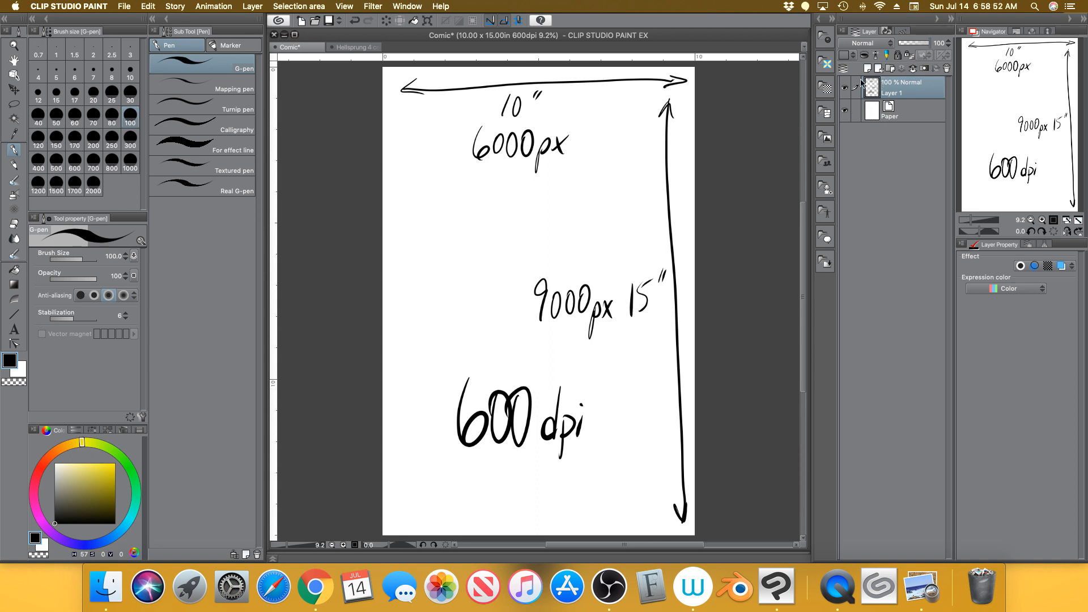
Hide the annotated size sketch on Layer 1 and open the File menu
{"action": "left_click", "coordinate": [844, 88]}
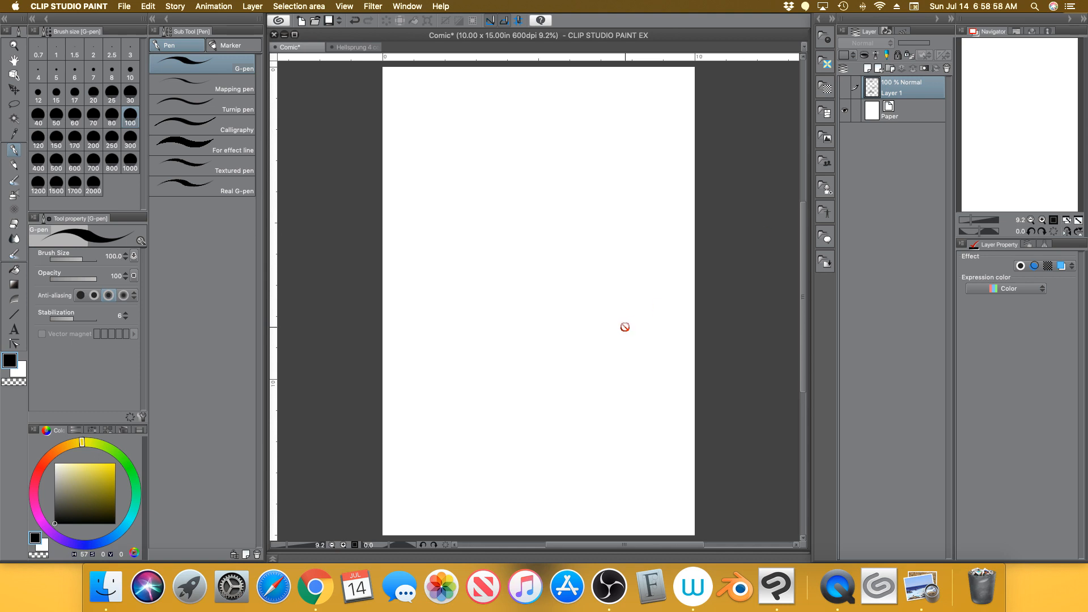
{"action": "left_click", "coordinate": [128, 10]}
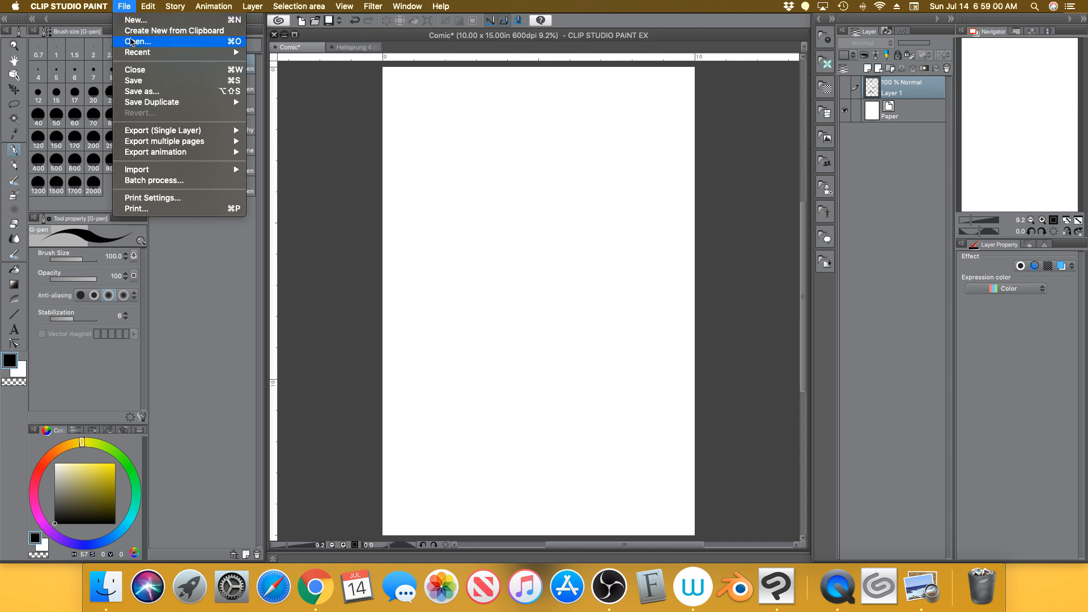
{"action": "mouse_move", "coordinate": [165, 52]}
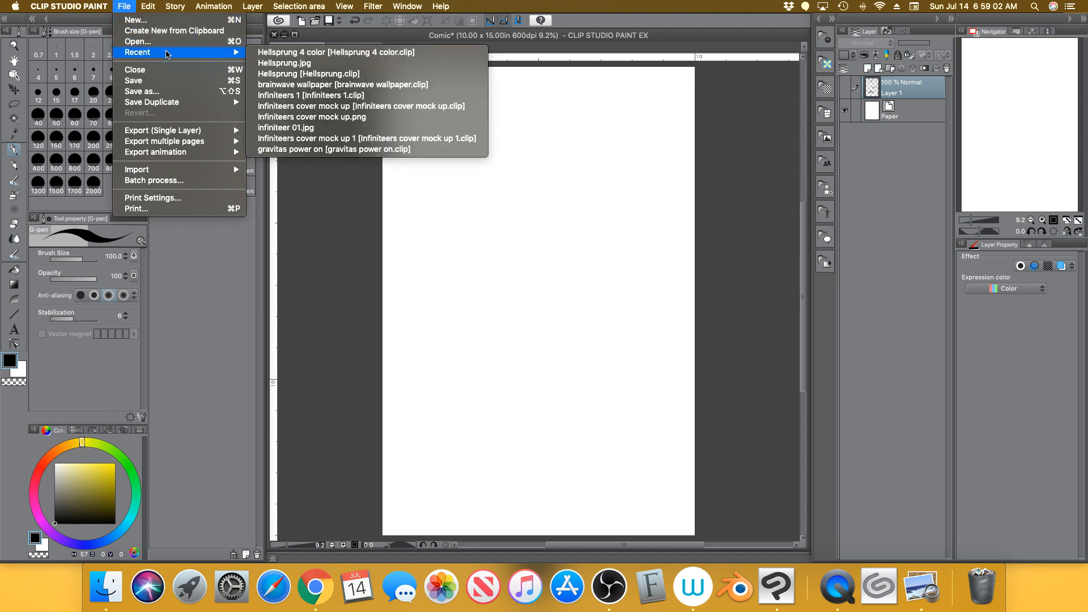
{"action": "left_click", "coordinate": [161, 44]}
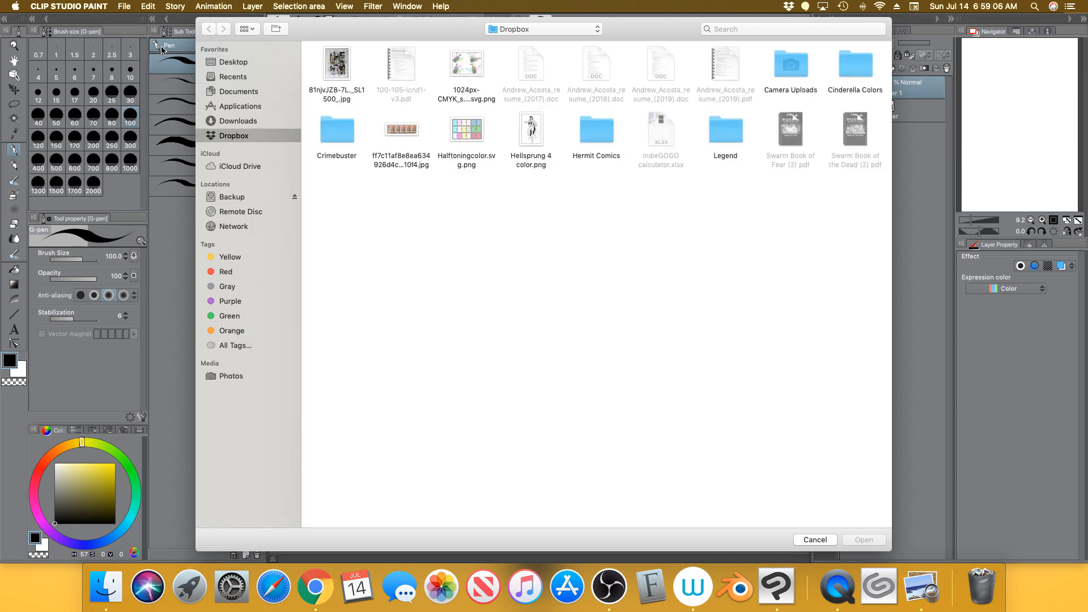
{"action": "left_click", "coordinate": [537, 127]}
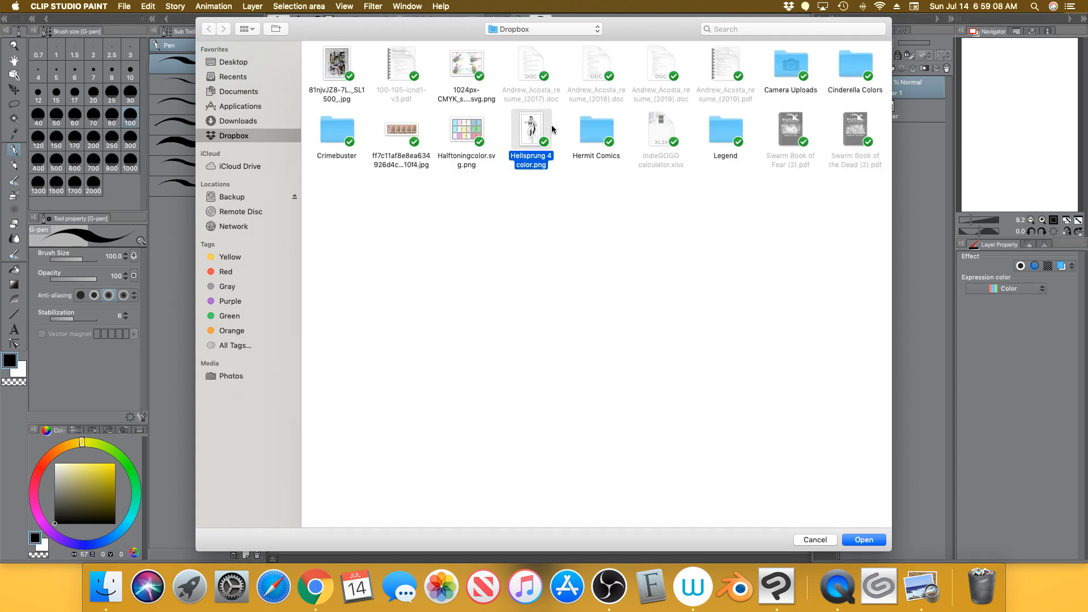
{"action": "left_click", "coordinate": [885, 539]}
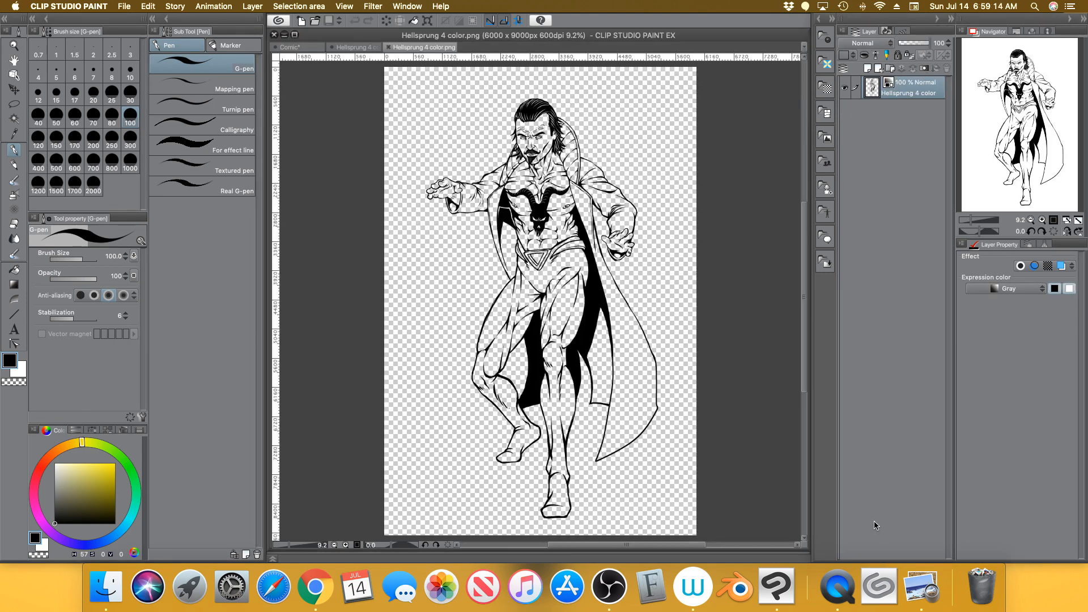
{"action": "left_click", "coordinate": [389, 47]}
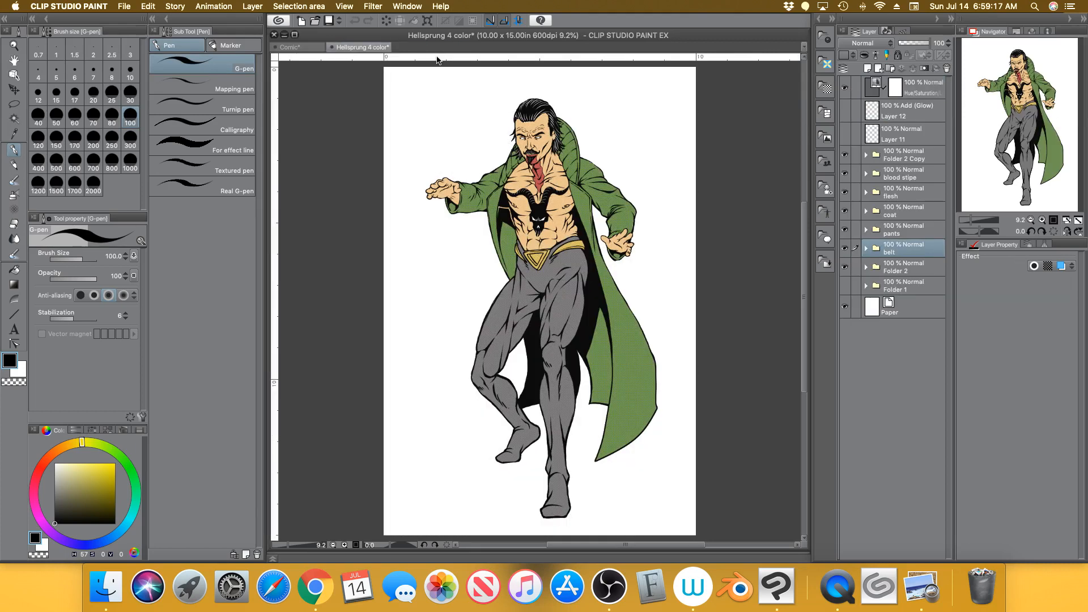
{"action": "left_click", "coordinate": [303, 47]}
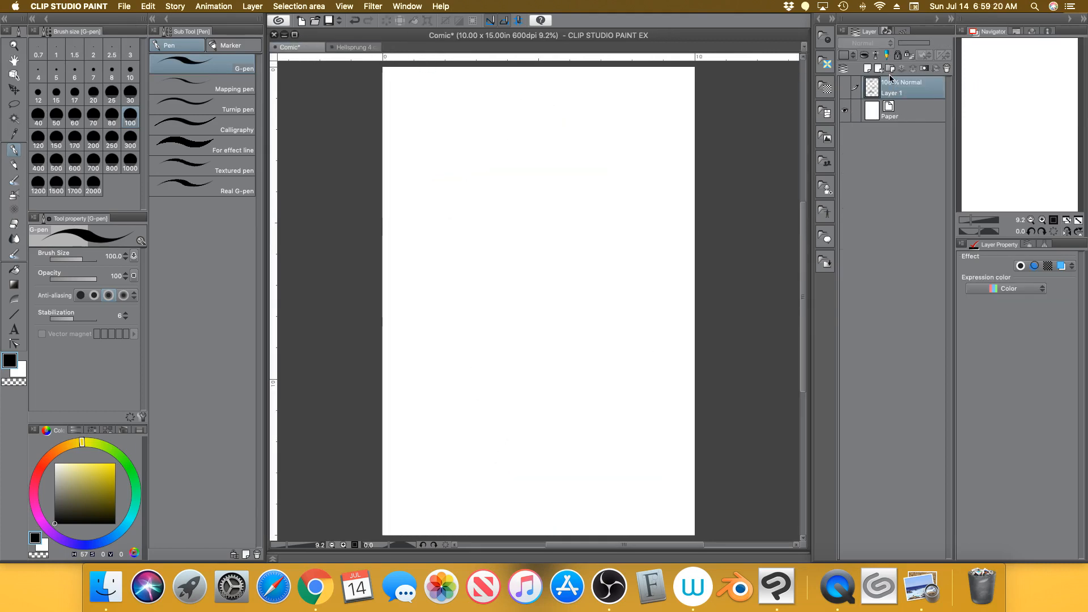
Import Hellsprung 4 color.png onto the Comic page via File > Import > Image
{"action": "left_click", "coordinate": [124, 6]}
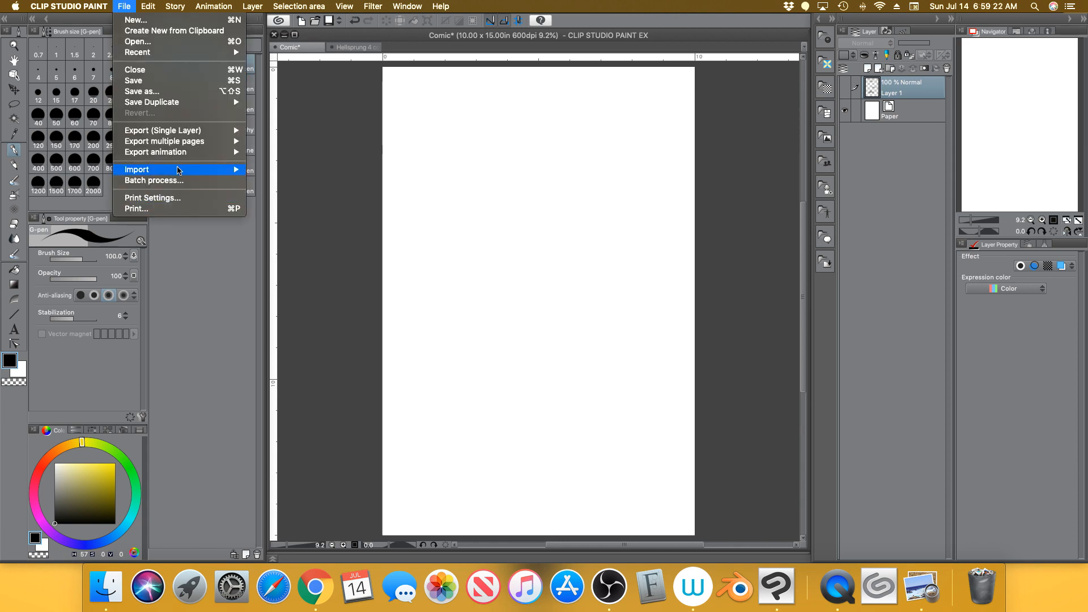
{"action": "mouse_move", "coordinate": [235, 172]}
{"action": "left_click", "coordinate": [270, 169]}
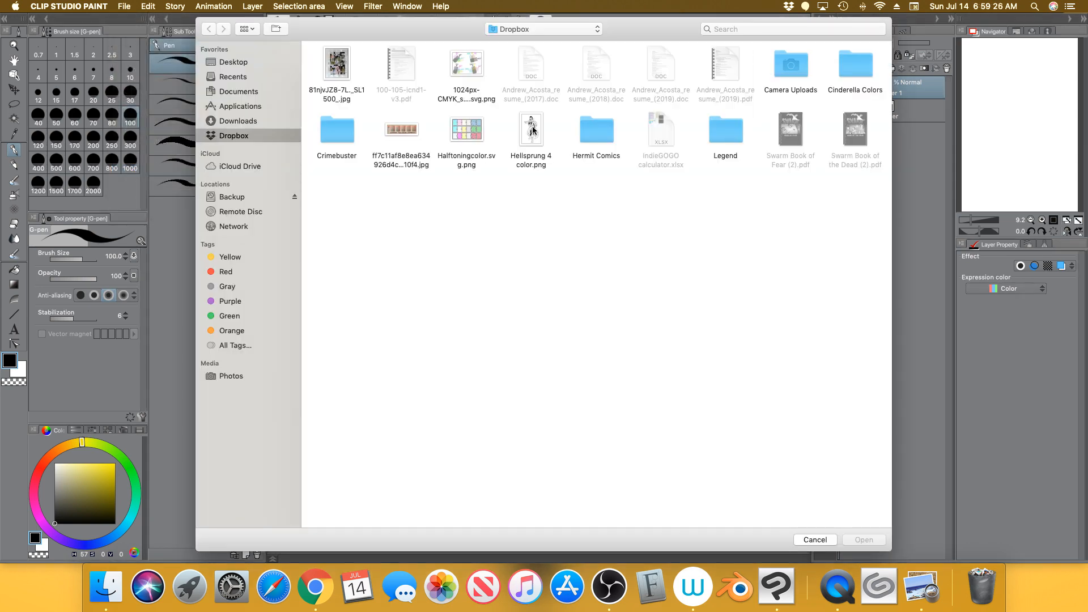
{"action": "left_click", "coordinate": [533, 130]}
{"action": "left_click", "coordinate": [882, 541]}
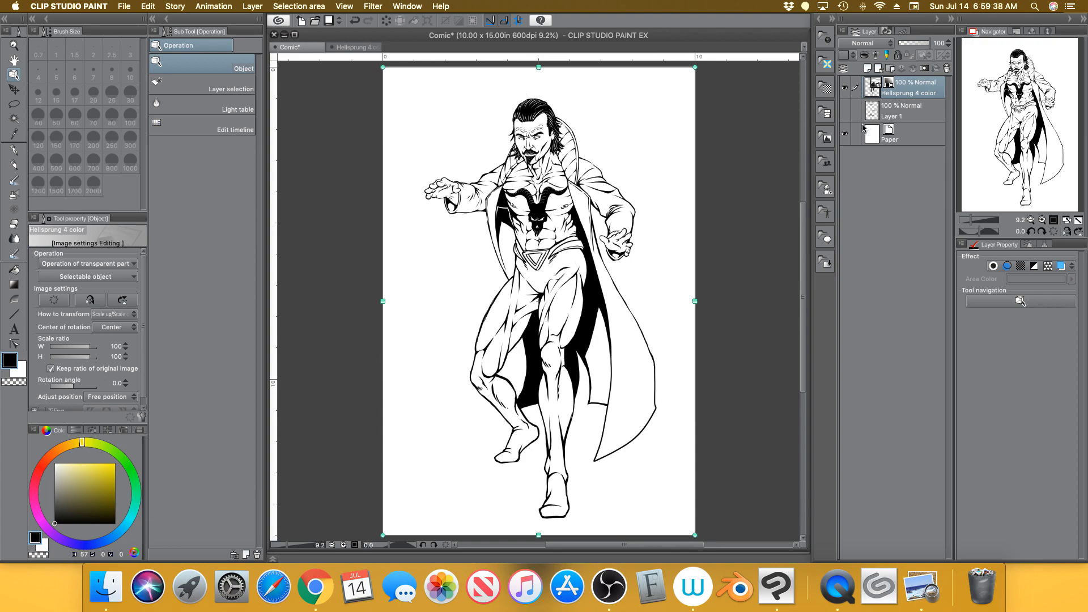
Hide the Paper layer, inspect the line art up close, then fit the page to the window
{"action": "left_click", "coordinate": [846, 134]}
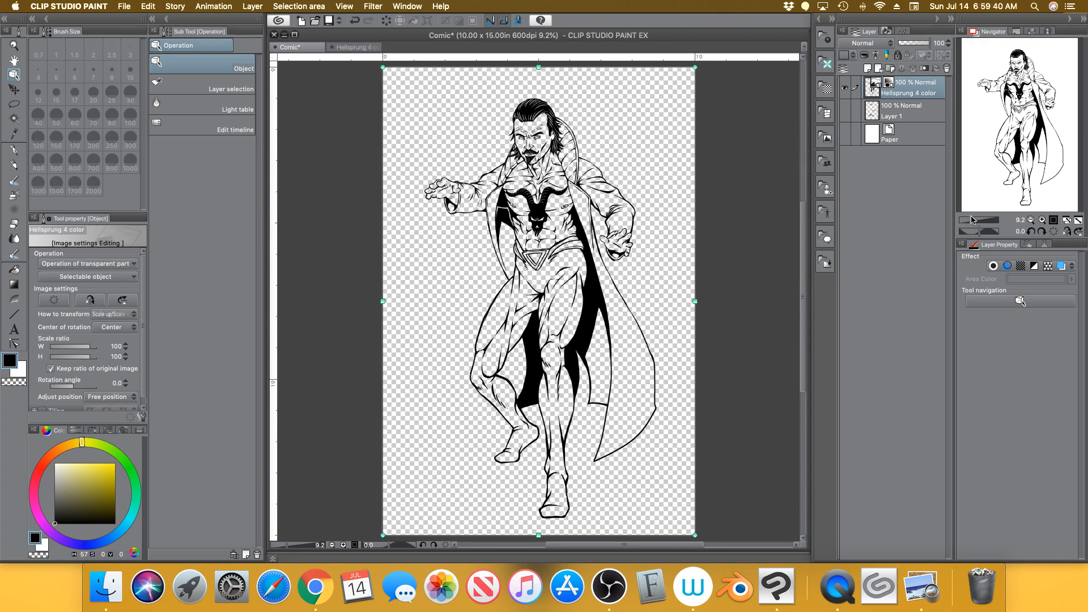
{"action": "left_click_drag", "start_coordinate": [972, 220], "coordinate": [983, 218]}
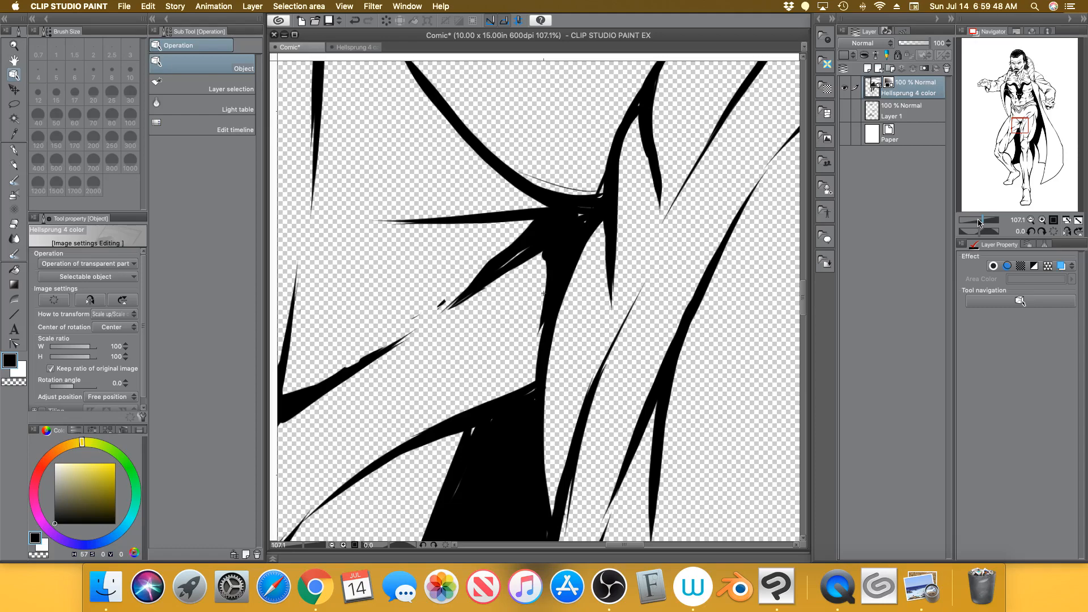
{"action": "left_click_drag", "start_coordinate": [979, 221], "coordinate": [968, 221]}
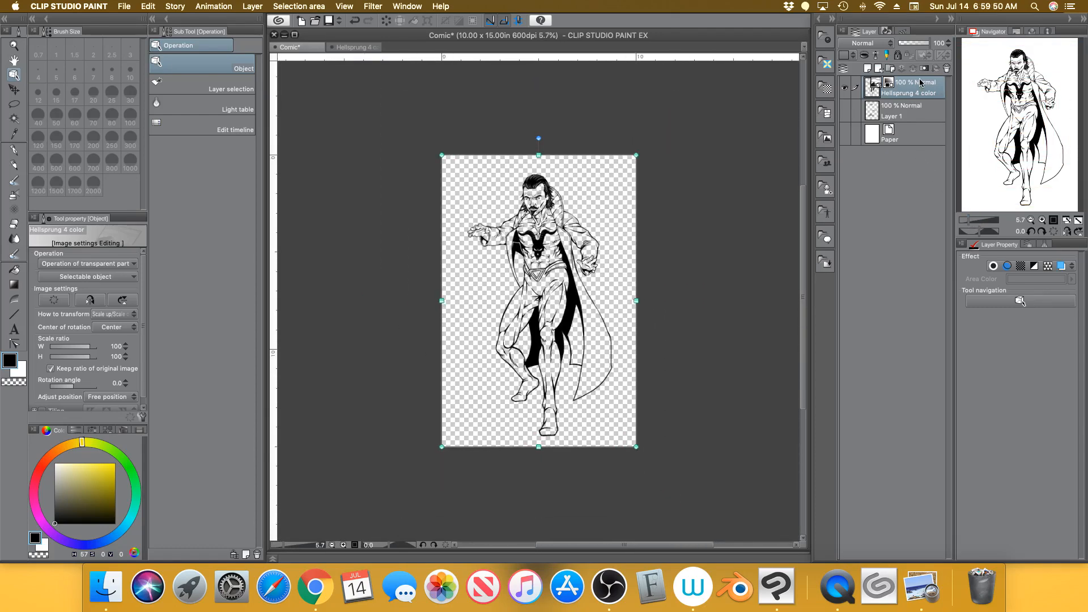
{"action": "left_click", "coordinate": [1079, 220]}
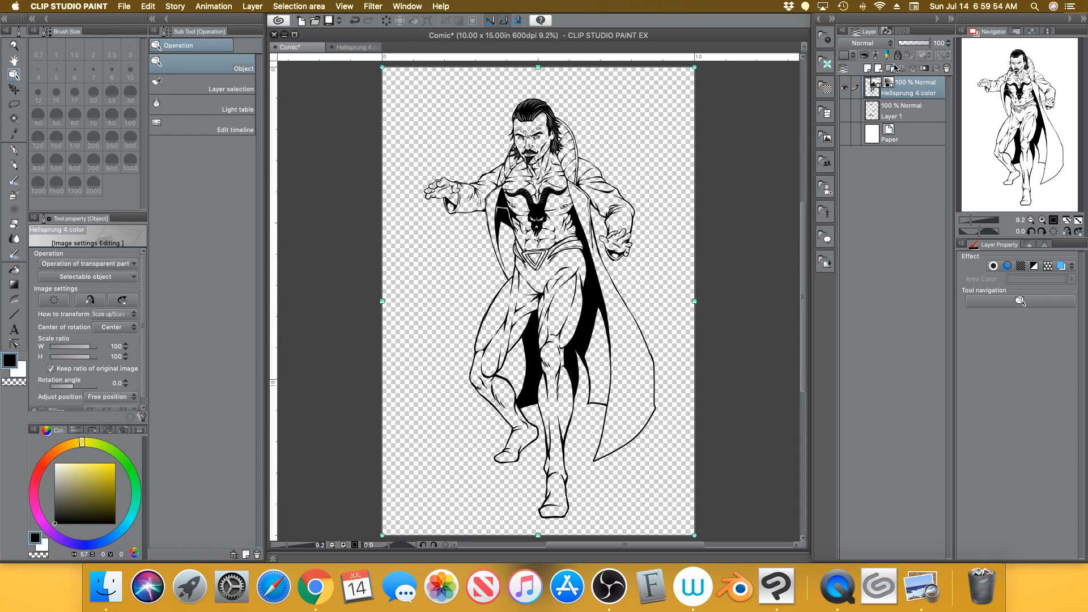
Rasterize the imported Hellsprung line art layer and make the Paper layer visible again
{"action": "left_click", "coordinate": [251, 8]}
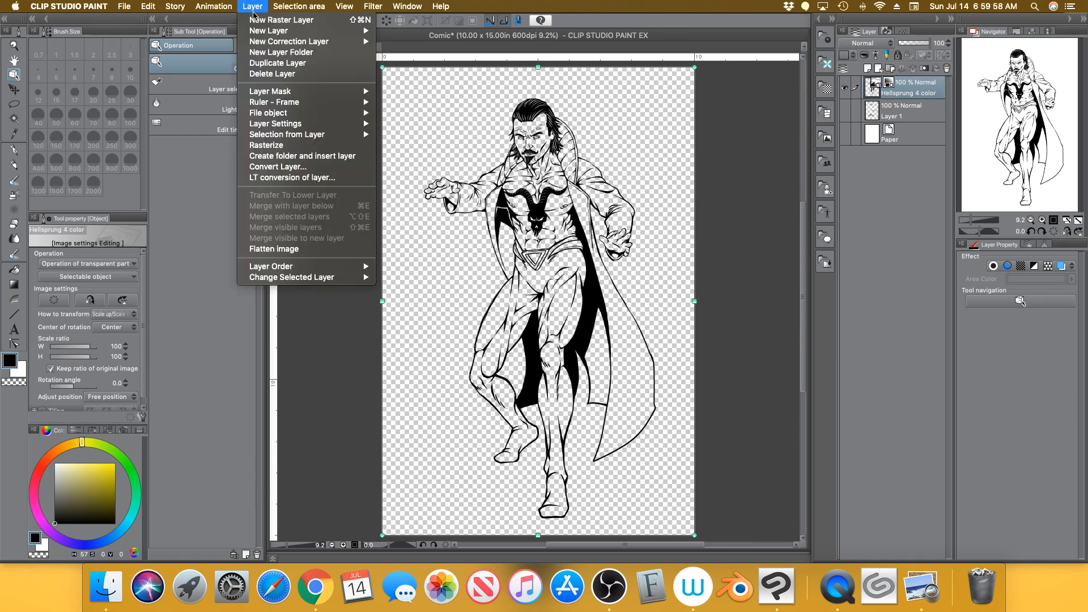
{"action": "left_click", "coordinate": [282, 146]}
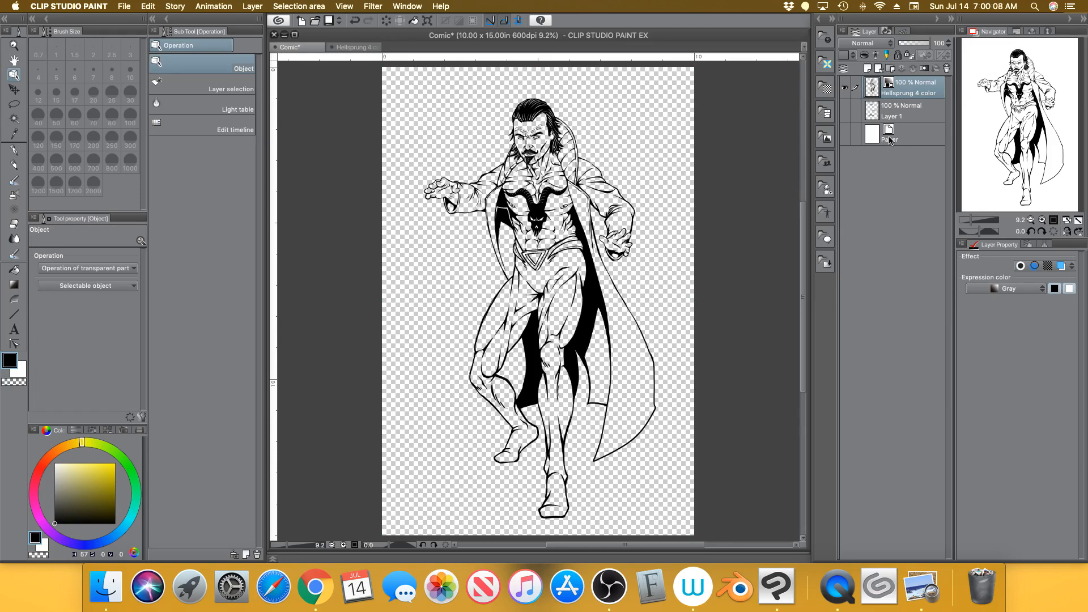
{"action": "left_click", "coordinate": [845, 136]}
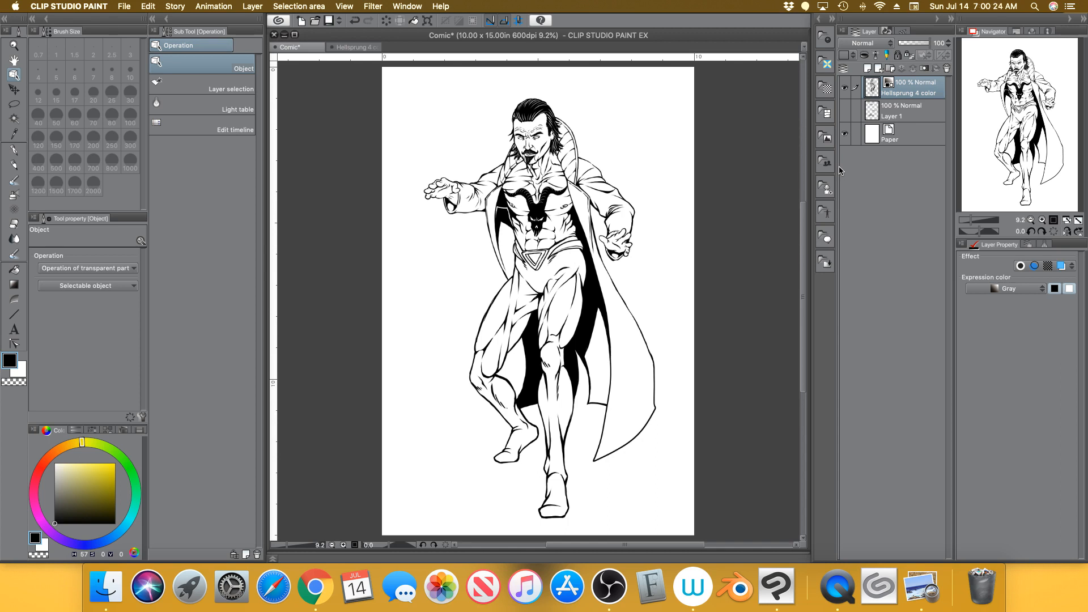
Add a blank Layer 2 above Layer 1, pick the Selection tool and zoom into the upper body
{"action": "left_click", "coordinate": [897, 110]}
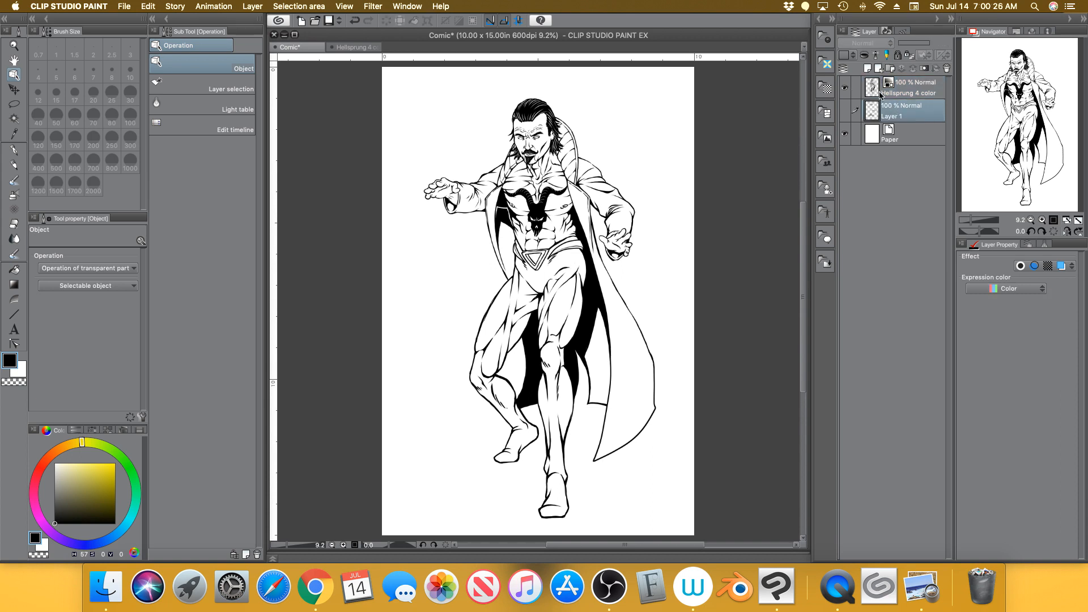
{"action": "left_click", "coordinate": [866, 68]}
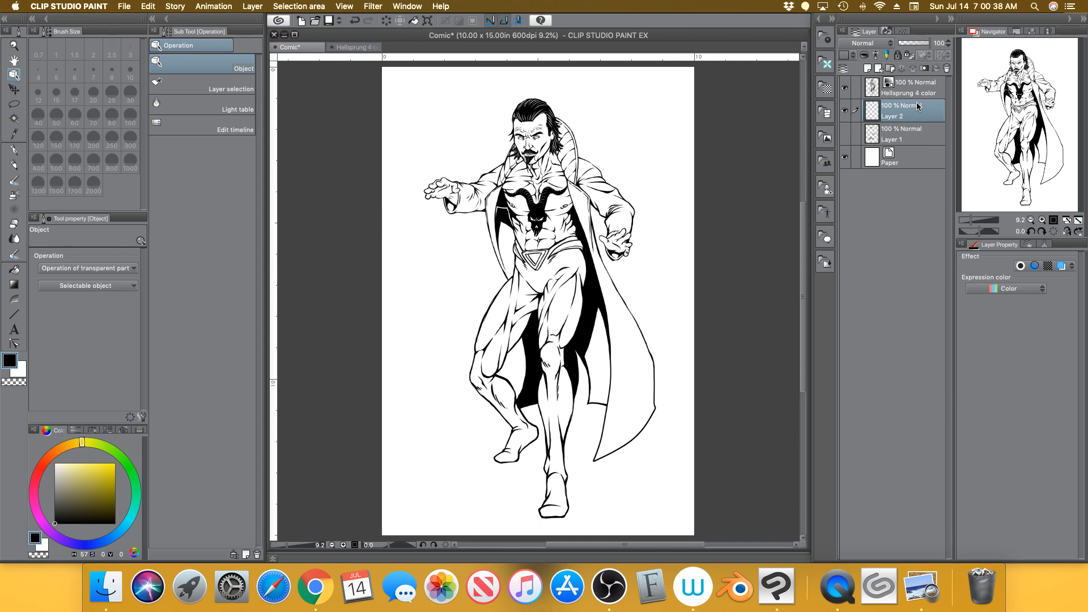
{"action": "left_click", "coordinate": [14, 103]}
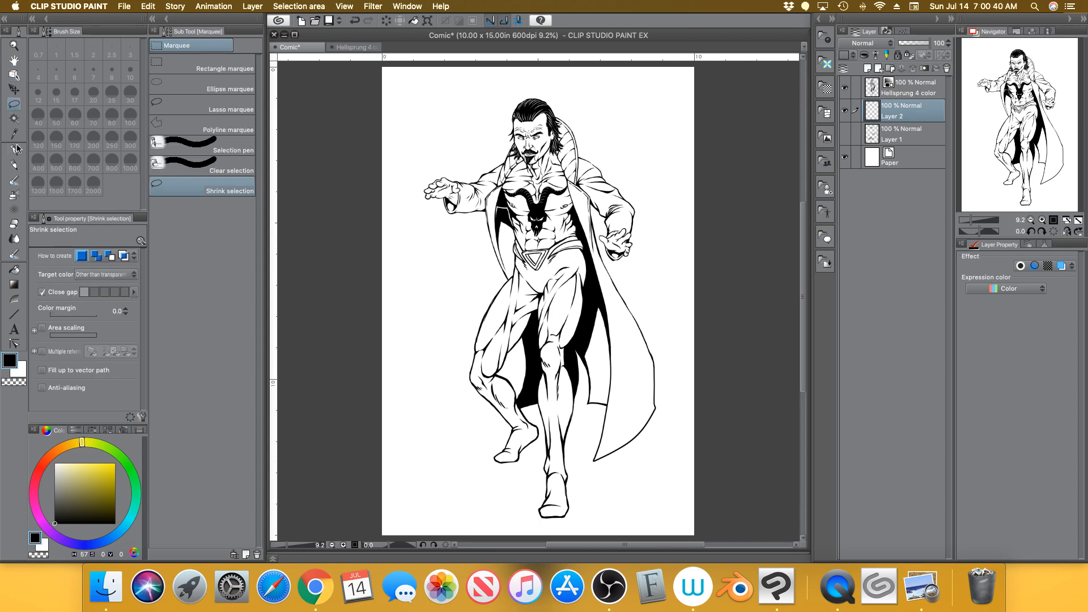
{"action": "left_click_drag", "start_coordinate": [972, 221], "coordinate": [977, 221]}
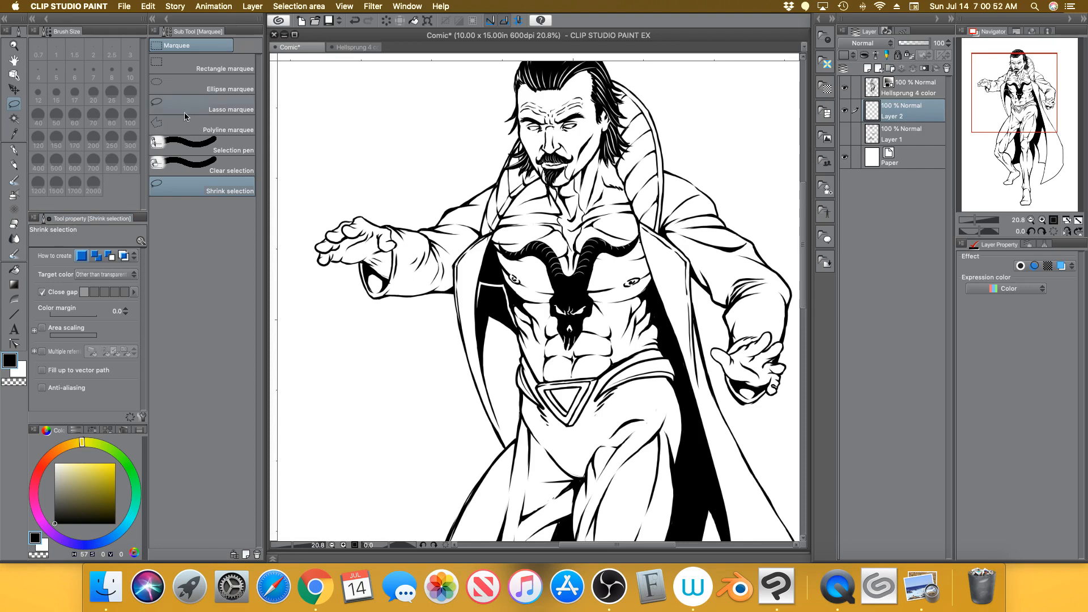
Lasso the coat's left side on Layer 2, shift the hue toward magenta, and fill the selection
{"action": "left_click", "coordinate": [219, 109]}
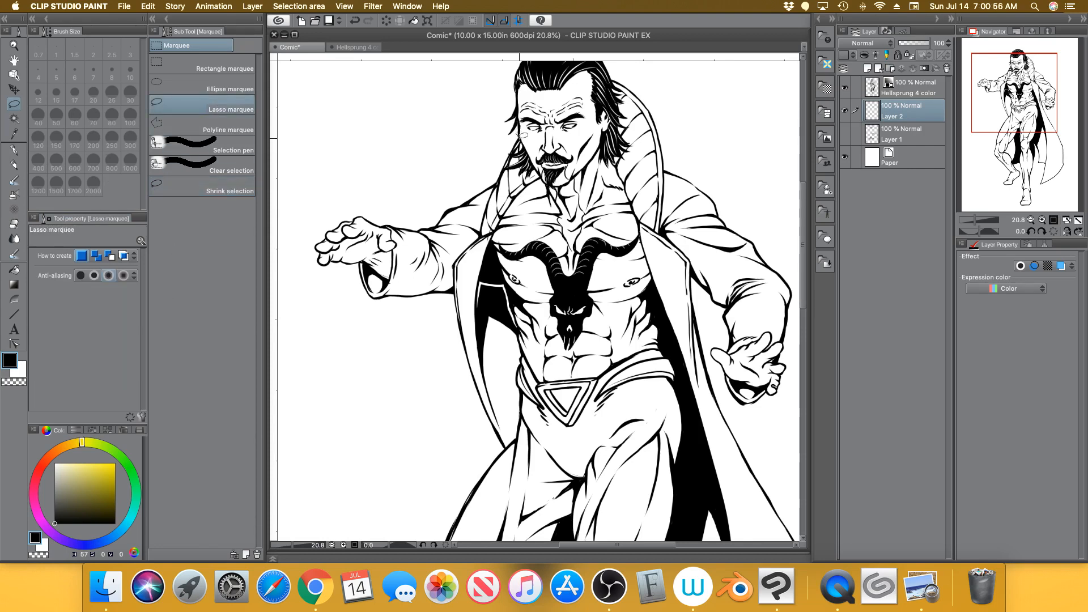
{"action": "mouse_move", "coordinate": [534, 157]}
{"action": "left_mouse_down"}
{"action": "mouse_move", "coordinate": [545, 175]}
{"action": "mouse_move", "coordinate": [507, 213]}
{"action": "mouse_move", "coordinate": [481, 286]}
{"action": "mouse_move", "coordinate": [480, 313]}
{"action": "mouse_move", "coordinate": [505, 306]}
{"action": "mouse_move", "coordinate": [518, 327]}
{"action": "mouse_move", "coordinate": [518, 377]}
{"action": "left_mouse_up"}
{"action": "mouse_move", "coordinate": [522, 391]}
{"action": "left_mouse_down"}
{"action": "mouse_move", "coordinate": [503, 445]}
{"action": "mouse_move", "coordinate": [460, 300]}
{"action": "mouse_move", "coordinate": [378, 292]}
{"action": "mouse_move", "coordinate": [363, 258]}
{"action": "mouse_move", "coordinate": [393, 274]}
{"action": "mouse_move", "coordinate": [401, 242]}
{"action": "mouse_move", "coordinate": [387, 224]}
{"action": "mouse_move", "coordinate": [437, 224]}
{"action": "mouse_move", "coordinate": [502, 176]}
{"action": "mouse_move", "coordinate": [519, 136]}
{"action": "left_mouse_up"}
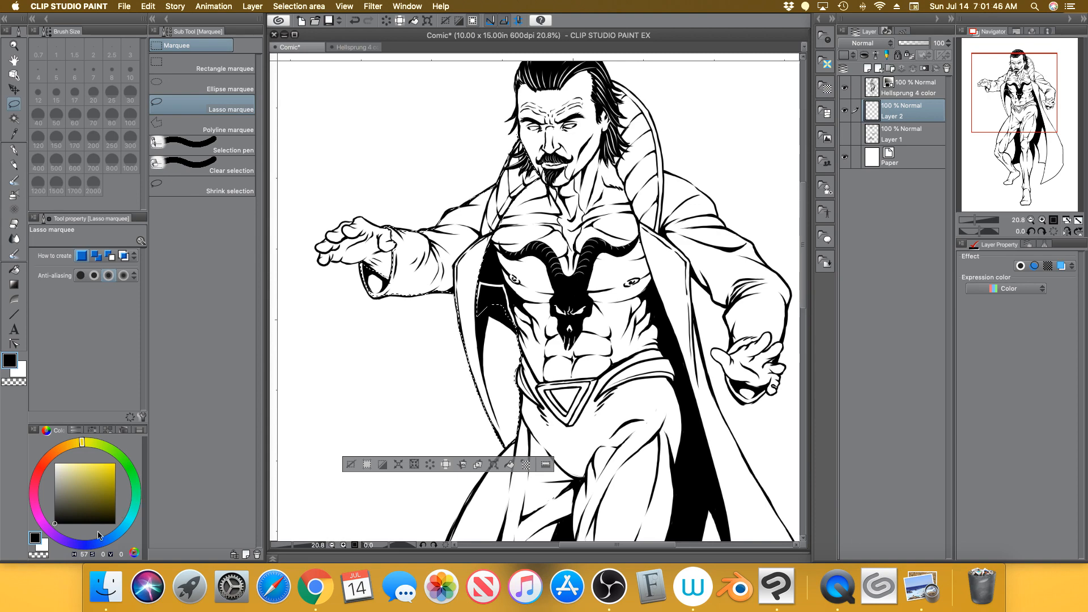
{"action": "left_click_drag", "start_coordinate": [42, 524], "coordinate": [39, 506]}
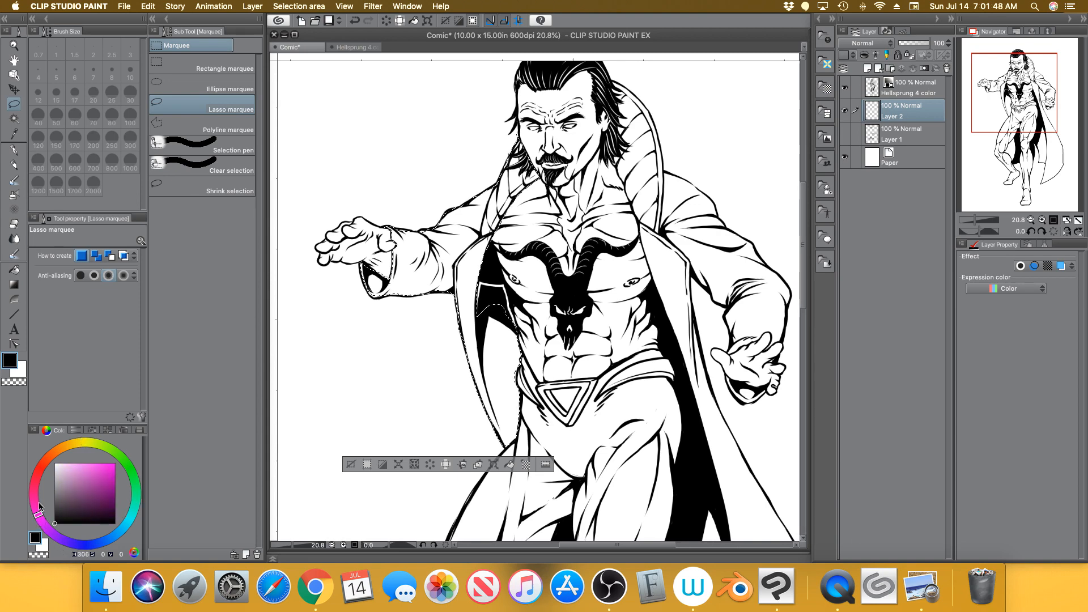
{"action": "left_click", "coordinate": [510, 464]}
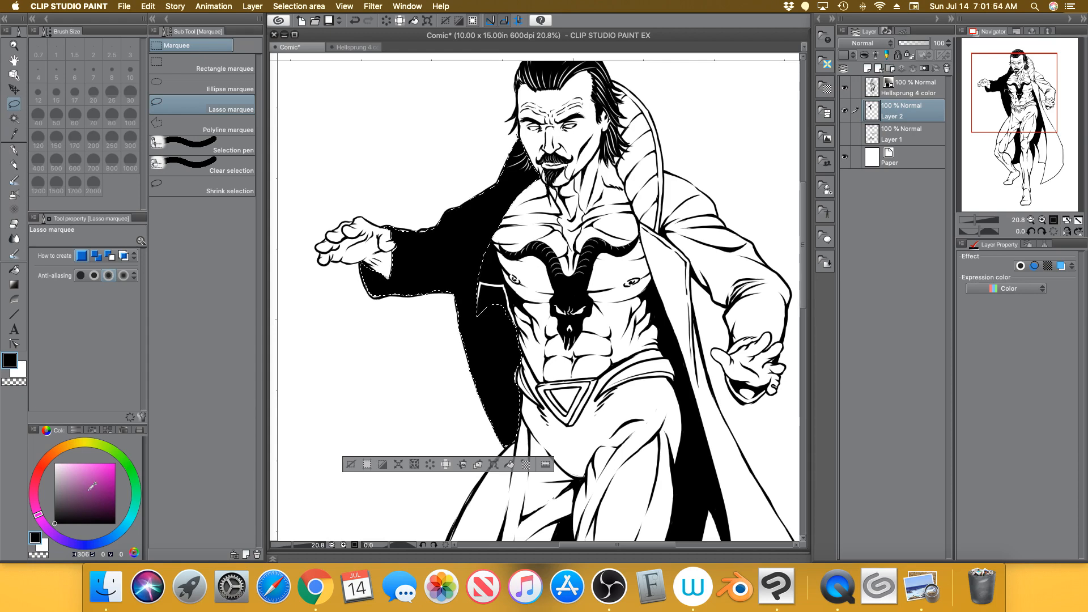
Refill the lassoed coat area with fully saturated bright magenta and deselect
{"action": "left_click", "coordinate": [115, 463]}
{"action": "left_click", "coordinate": [520, 465]}
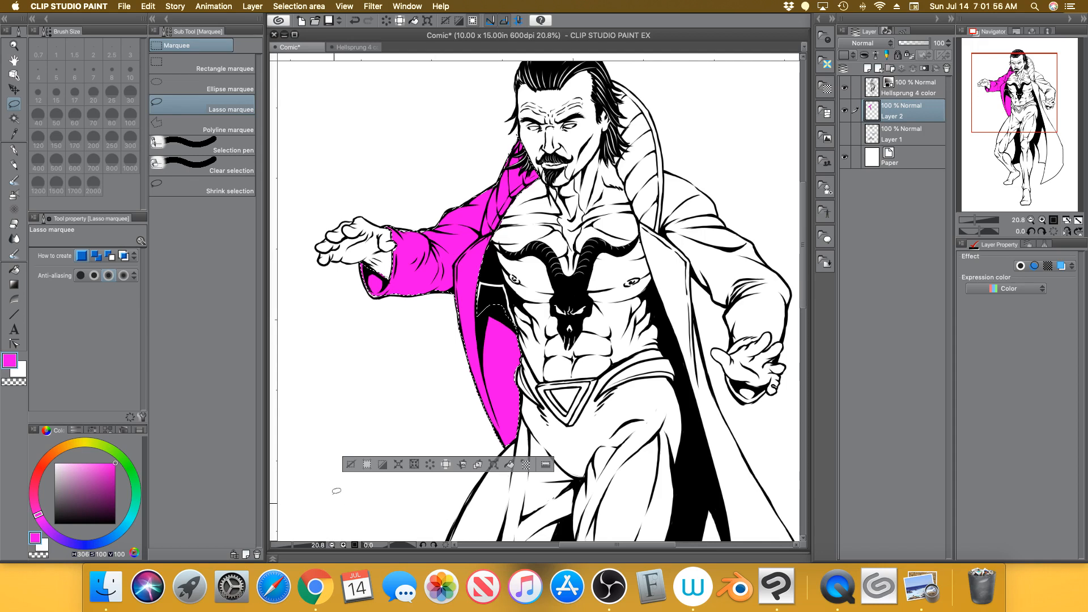
{"action": "left_click", "coordinate": [352, 451]}
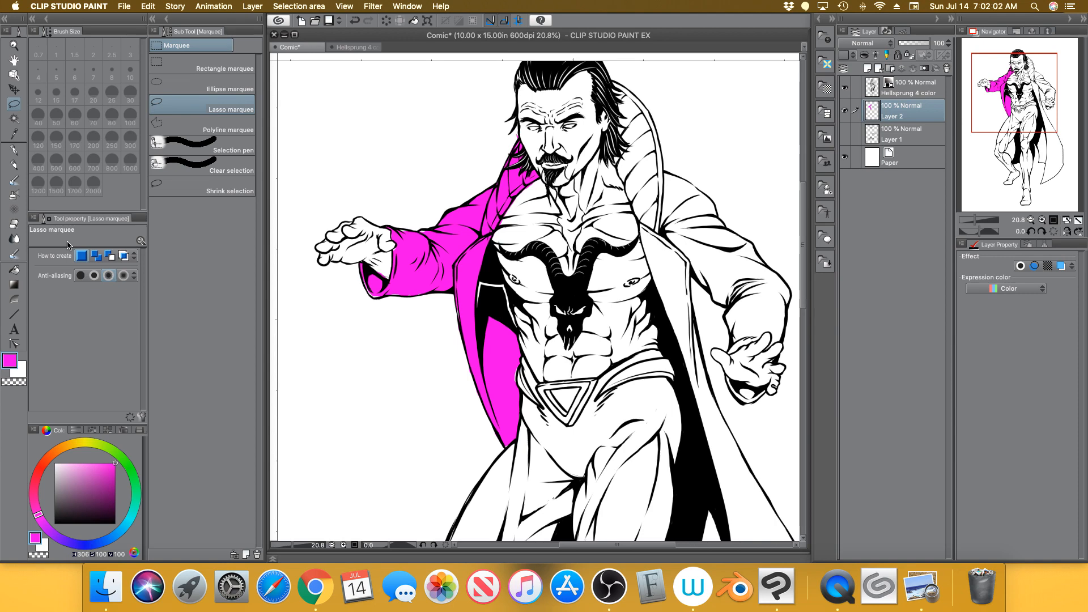
With brush size 30, paint magenta over the coat's right collar edge, shoulder and lapel
{"action": "left_click", "coordinate": [14, 225]}
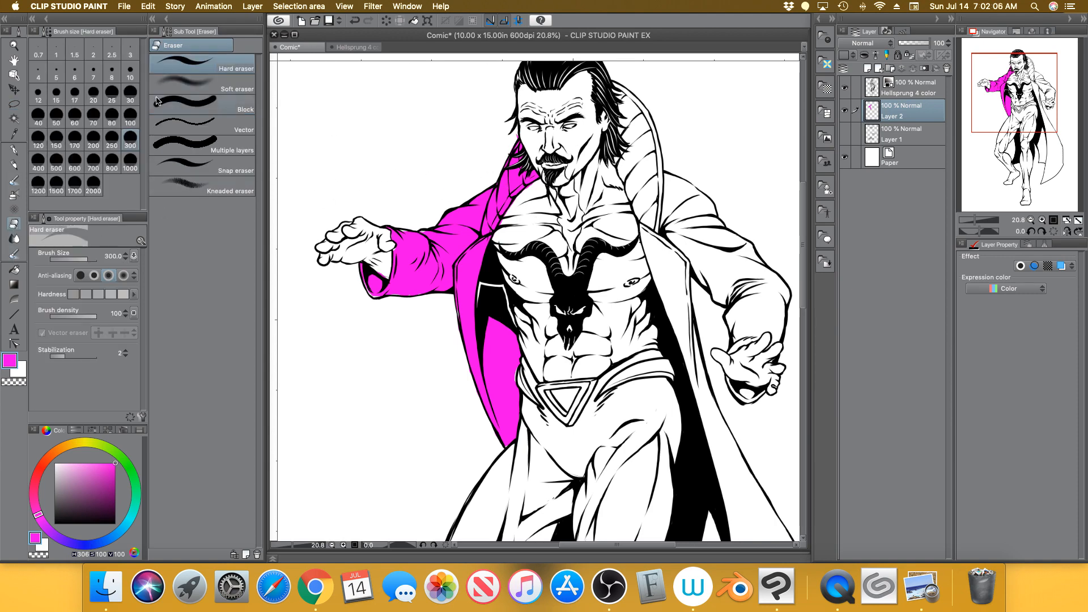
{"action": "left_click", "coordinate": [131, 95]}
{"action": "left_click", "coordinate": [15, 150]}
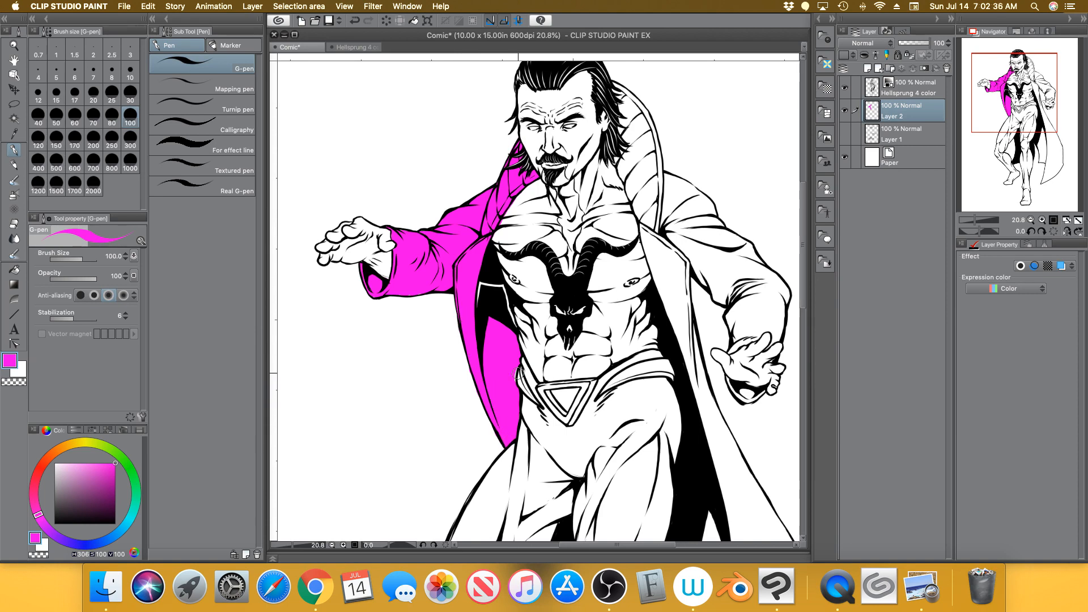
{"action": "mouse_move", "coordinate": [649, 203]}
{"action": "left_mouse_down"}
{"action": "mouse_move", "coordinate": [657, 238]}
{"action": "mouse_move", "coordinate": [649, 227]}
{"action": "mouse_move", "coordinate": [643, 249]}
{"action": "mouse_move", "coordinate": [638, 224]}
{"action": "mouse_move", "coordinate": [669, 230]}
{"action": "mouse_move", "coordinate": [688, 205]}
{"action": "mouse_move", "coordinate": [706, 250]}
{"action": "mouse_move", "coordinate": [691, 252]}
{"action": "mouse_move", "coordinate": [684, 291]}
{"action": "mouse_move", "coordinate": [660, 255]}
{"action": "mouse_move", "coordinate": [652, 272]}
{"action": "mouse_move", "coordinate": [649, 253]}
{"action": "mouse_move", "coordinate": [678, 321]}
{"action": "mouse_move", "coordinate": [688, 280]}
{"action": "mouse_move", "coordinate": [686, 323]}
{"action": "mouse_move", "coordinate": [670, 317]}
{"action": "mouse_move", "coordinate": [680, 337]}
{"action": "left_mouse_up"}
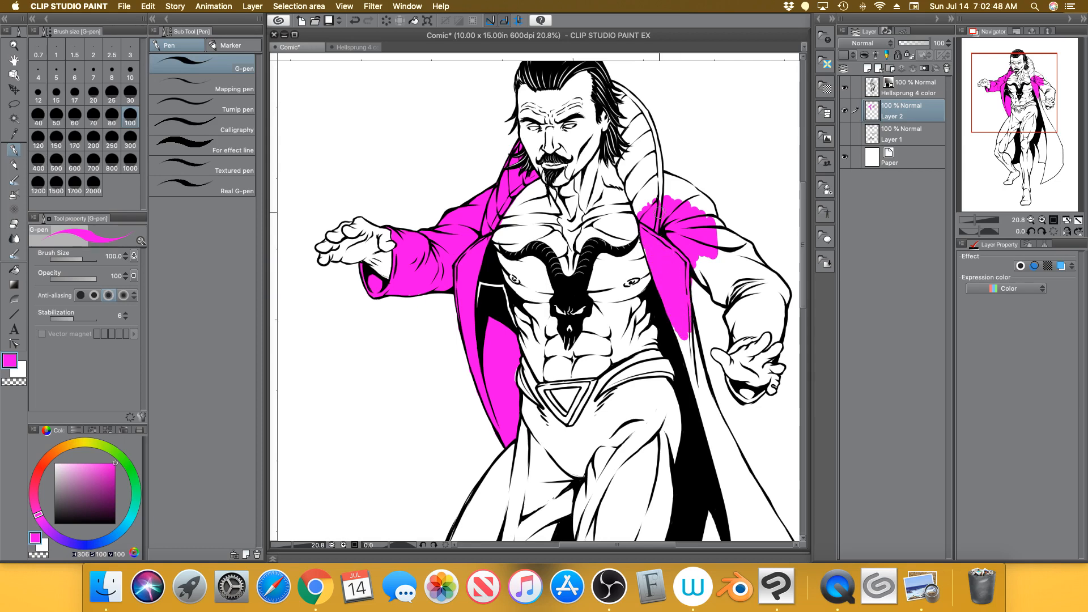
{"action": "mouse_move", "coordinate": [666, 198]}
{"action": "left_mouse_down"}
{"action": "mouse_move", "coordinate": [703, 220]}
{"action": "mouse_move", "coordinate": [665, 177]}
{"action": "mouse_move", "coordinate": [704, 209]}
{"action": "mouse_move", "coordinate": [682, 183]}
{"action": "mouse_move", "coordinate": [728, 237]}
{"action": "mouse_move", "coordinate": [711, 232]}
{"action": "mouse_move", "coordinate": [724, 260]}
{"action": "mouse_move", "coordinate": [714, 267]}
{"action": "mouse_move", "coordinate": [697, 256]}
{"action": "mouse_move", "coordinate": [707, 273]}
{"action": "mouse_move", "coordinate": [697, 276]}
{"action": "mouse_move", "coordinate": [718, 284]}
{"action": "mouse_move", "coordinate": [712, 250]}
{"action": "mouse_move", "coordinate": [734, 232]}
{"action": "left_mouse_up"}
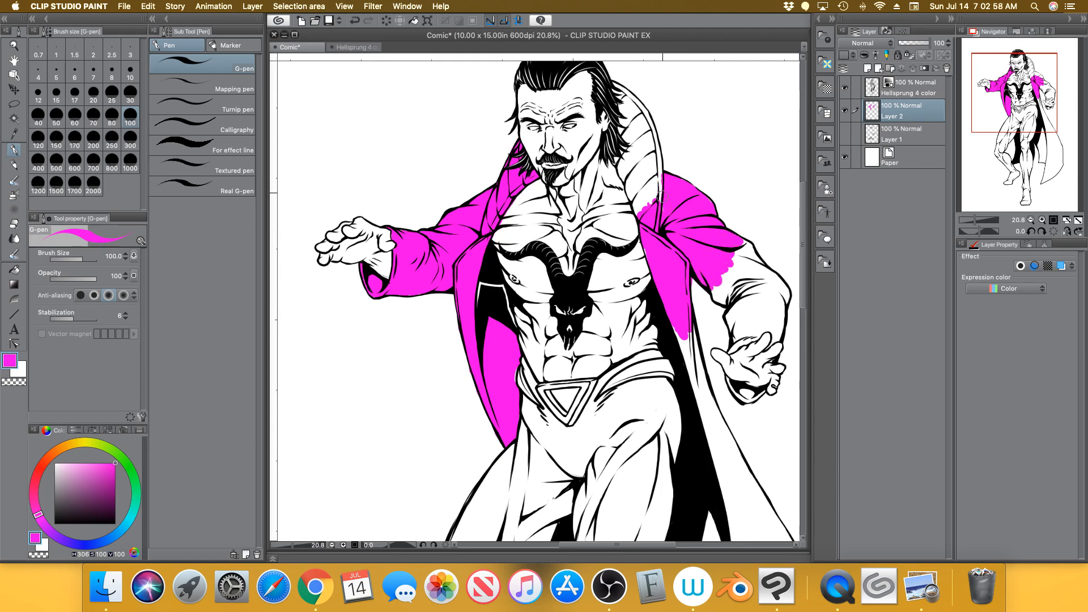
{"action": "mouse_move", "coordinate": [662, 196]}
{"action": "left_mouse_down"}
{"action": "mouse_move", "coordinate": [659, 185]}
{"action": "mouse_move", "coordinate": [648, 181]}
{"action": "mouse_move", "coordinate": [638, 197]}
{"action": "mouse_move", "coordinate": [651, 180]}
{"action": "left_mouse_up"}
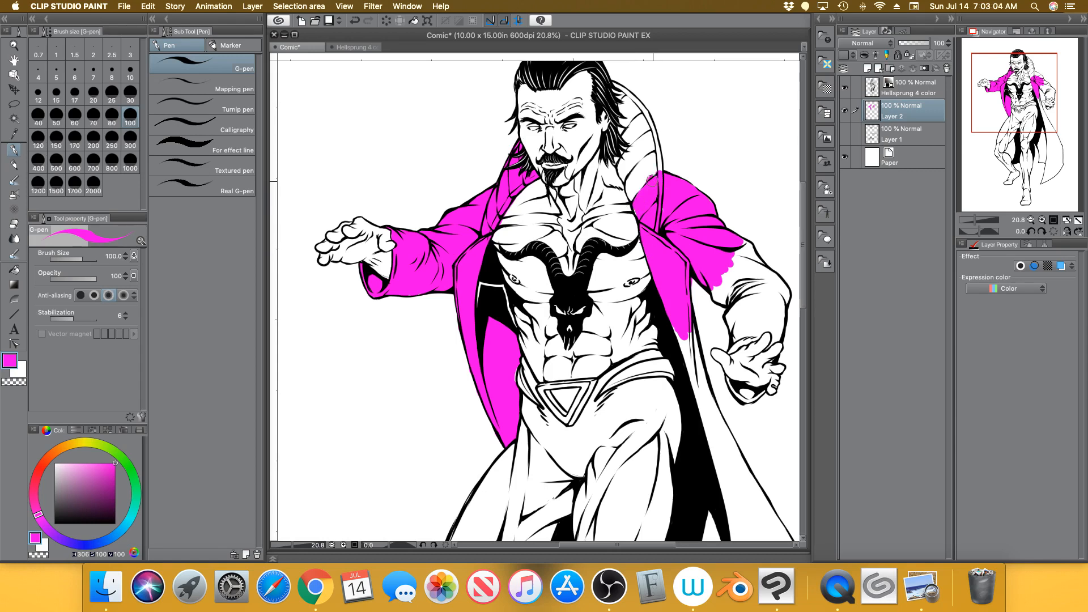
{"action": "left_click", "coordinate": [975, 221]}
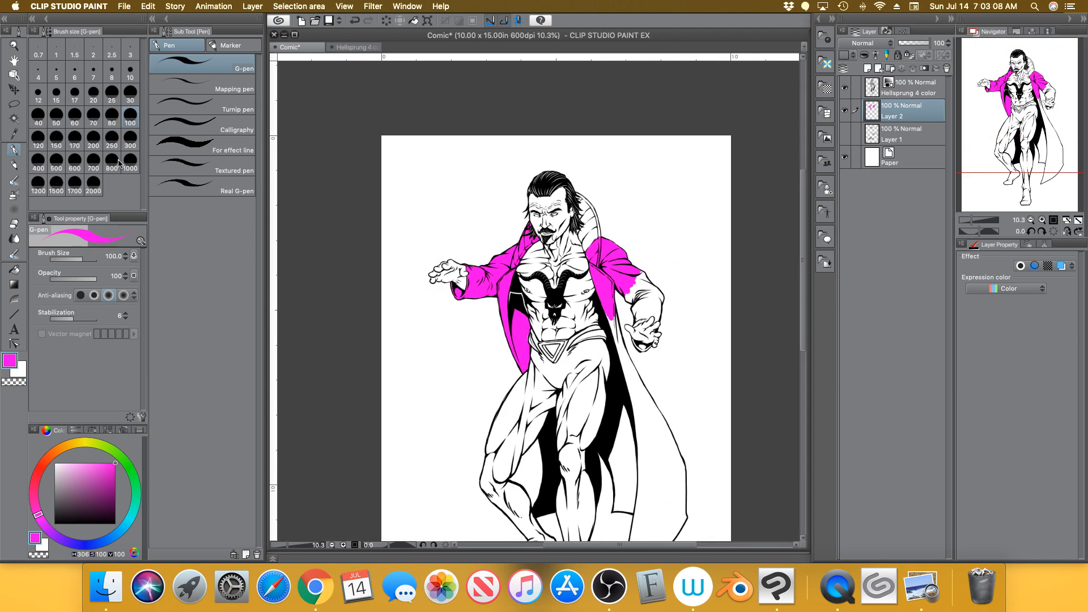
{"action": "left_click", "coordinate": [14, 103]}
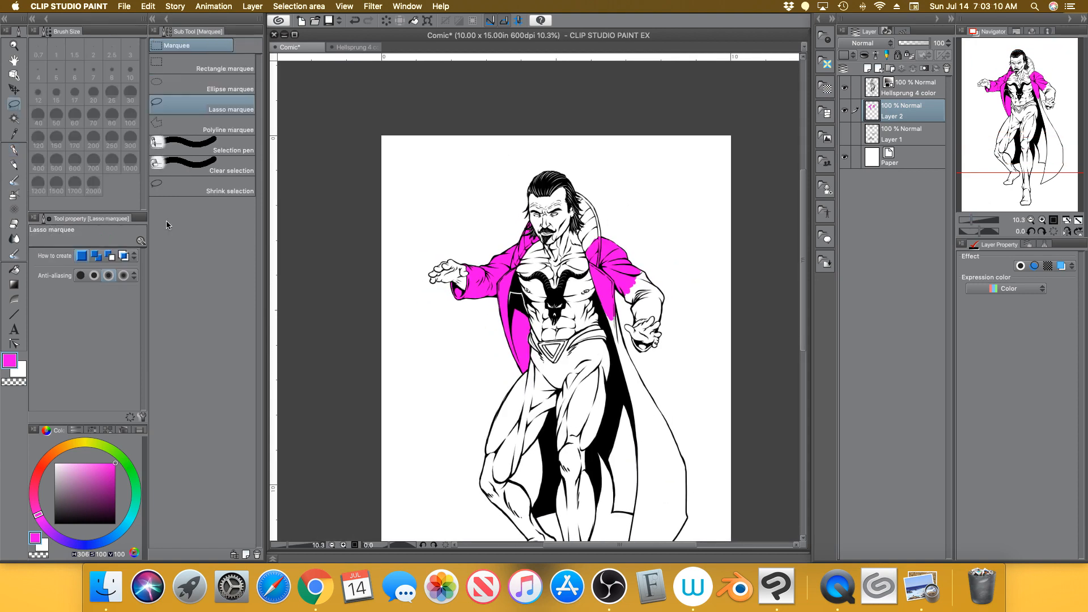
{"action": "left_click", "coordinate": [213, 192]}
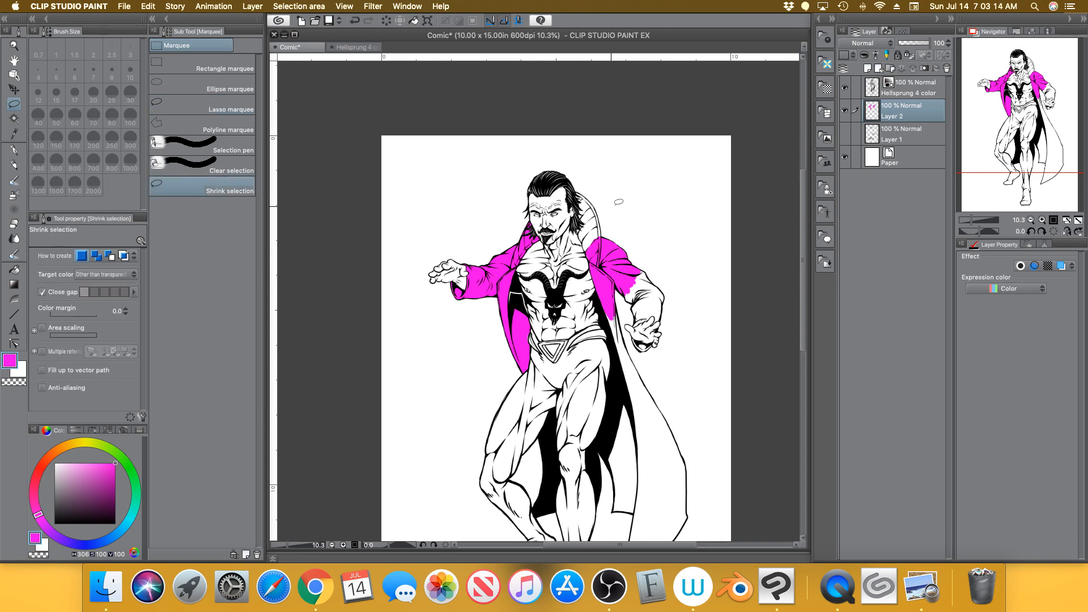
{"action": "mouse_move", "coordinate": [657, 173]}
{"action": "left_mouse_down"}
{"action": "mouse_move", "coordinate": [567, 142]}
{"action": "mouse_move", "coordinate": [666, 407]}
{"action": "mouse_move", "coordinate": [661, 176]}
{"action": "left_mouse_up"}
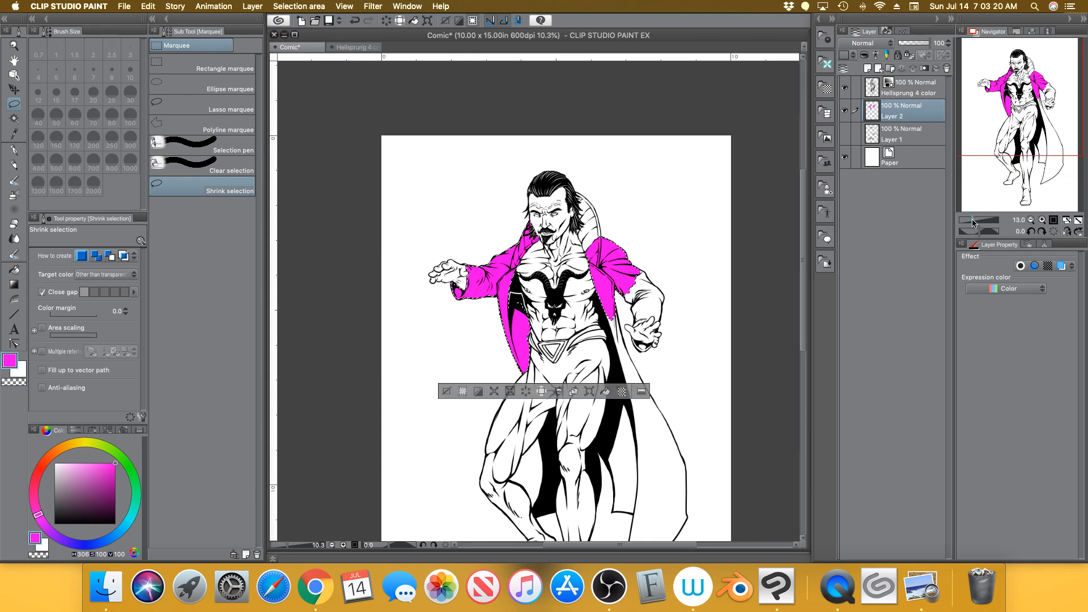
{"action": "scroll", "coordinate": [975, 202], "scroll_direction": "up", "scroll_amount": 3}
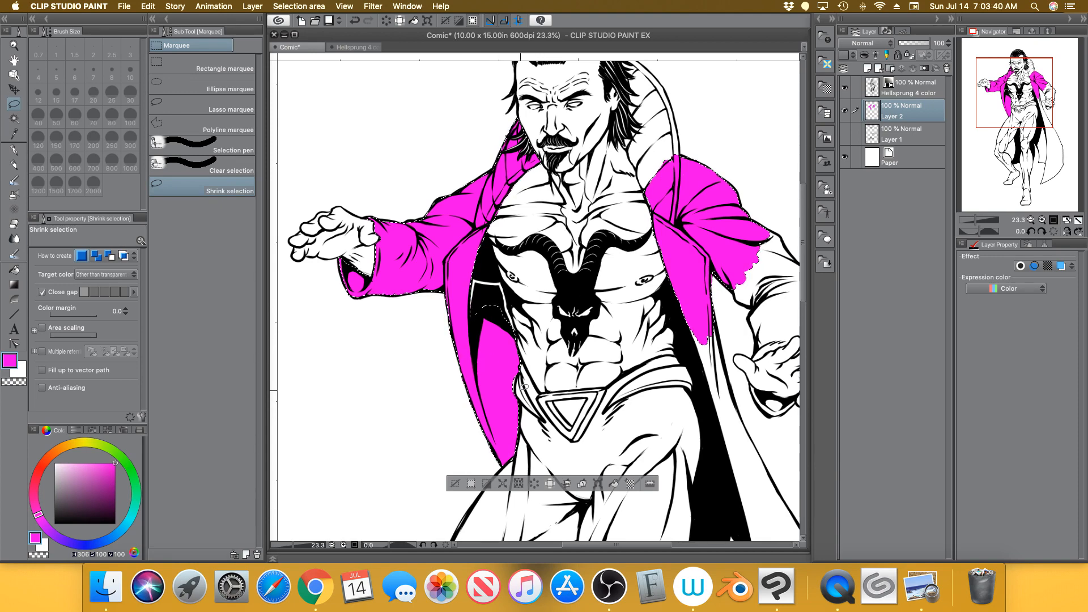
{"action": "left_click", "coordinate": [845, 88]}
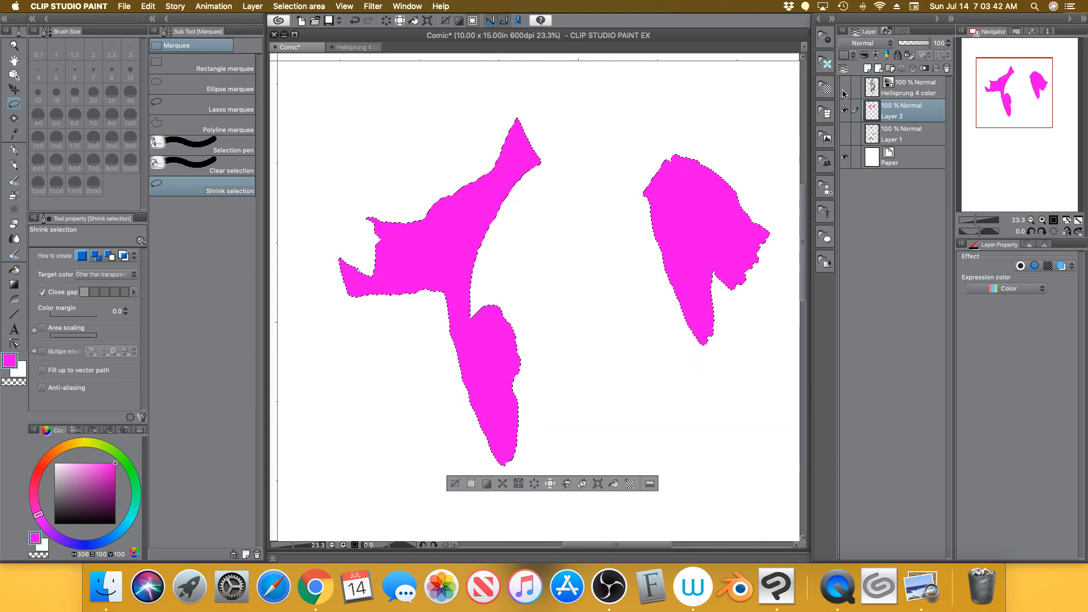
{"action": "left_click", "coordinate": [845, 88]}
{"action": "left_click", "coordinate": [914, 87]}
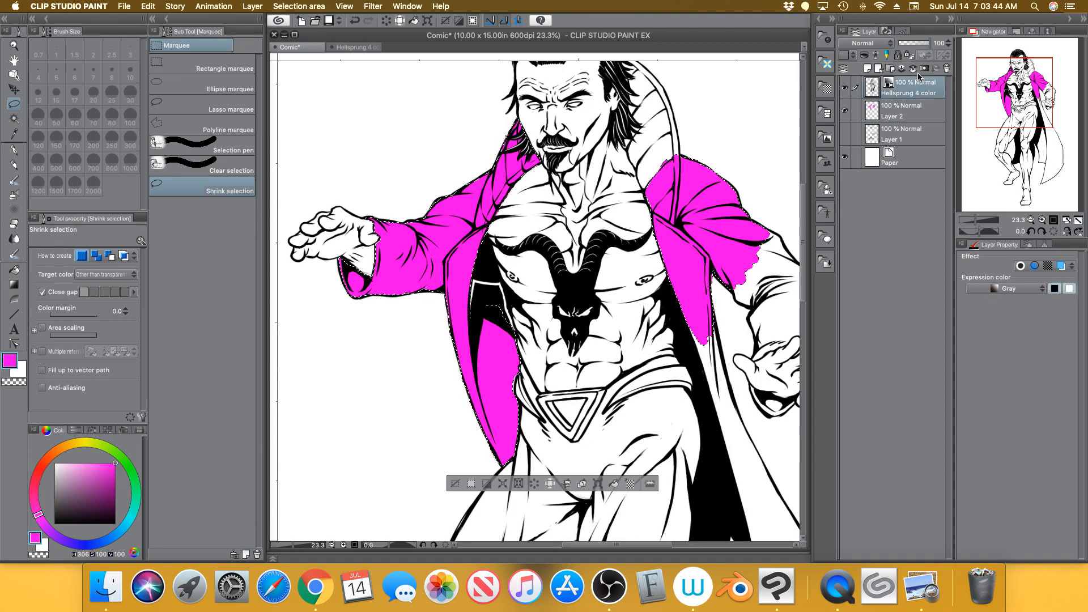
{"action": "left_click_drag", "start_coordinate": [924, 44], "coordinate": [915, 45]}
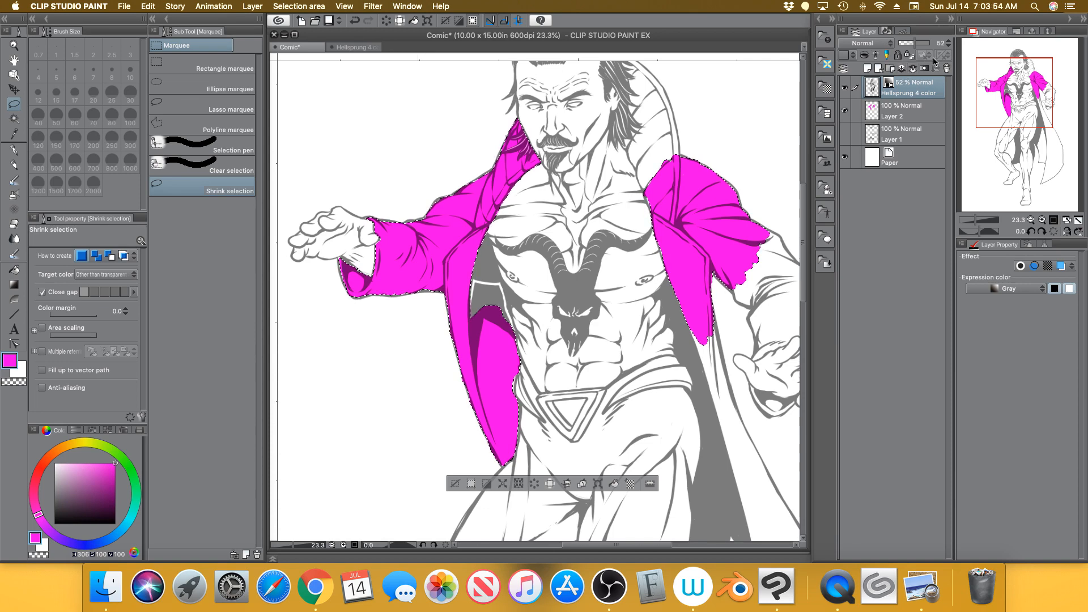
{"action": "left_click_drag", "start_coordinate": [920, 44], "coordinate": [952, 43]}
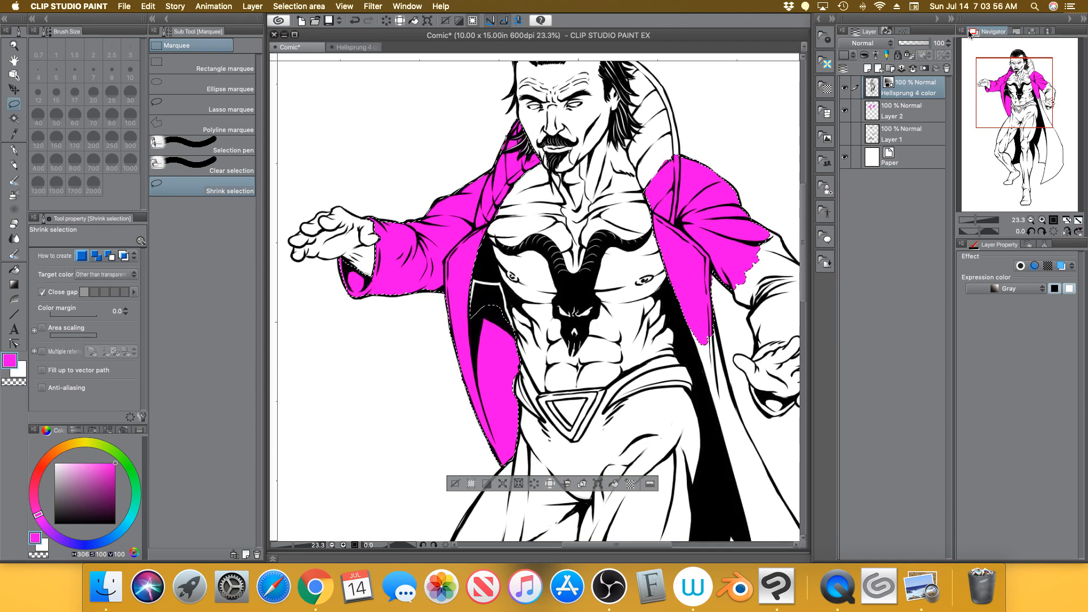
{"action": "left_click", "coordinate": [455, 483]}
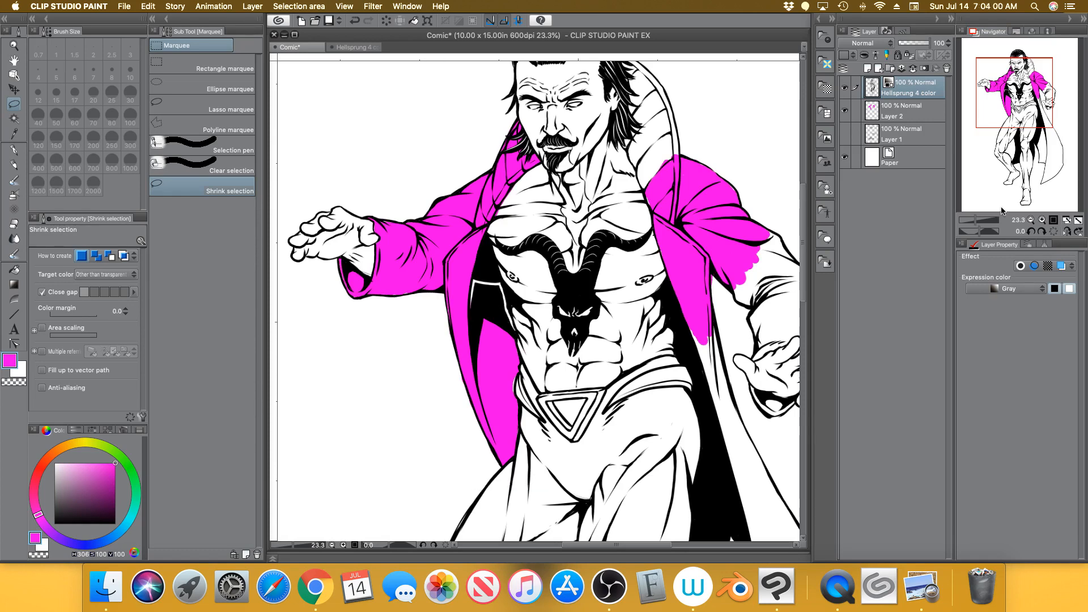
{"action": "left_click", "coordinate": [978, 216]}
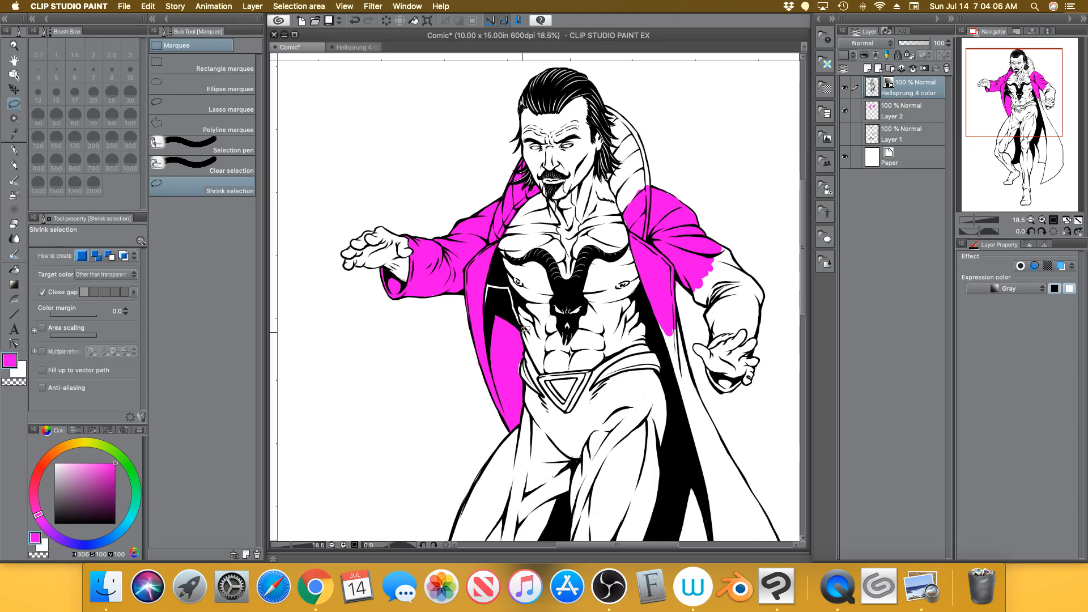
Create a new layer folder named 'coat'
{"action": "left_click", "coordinate": [894, 112]}
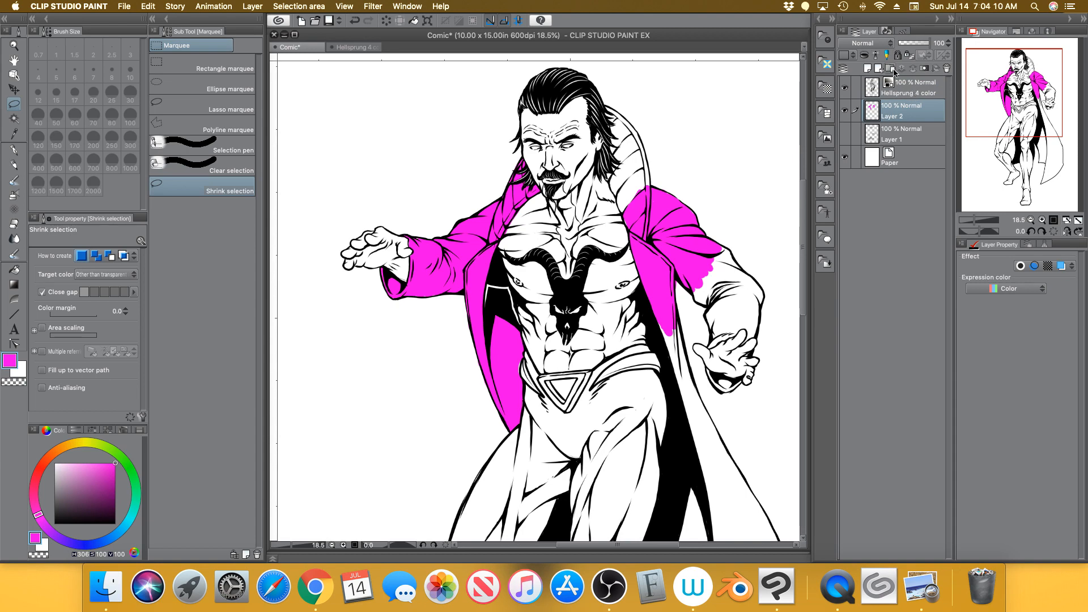
{"action": "left_click", "coordinate": [890, 68]}
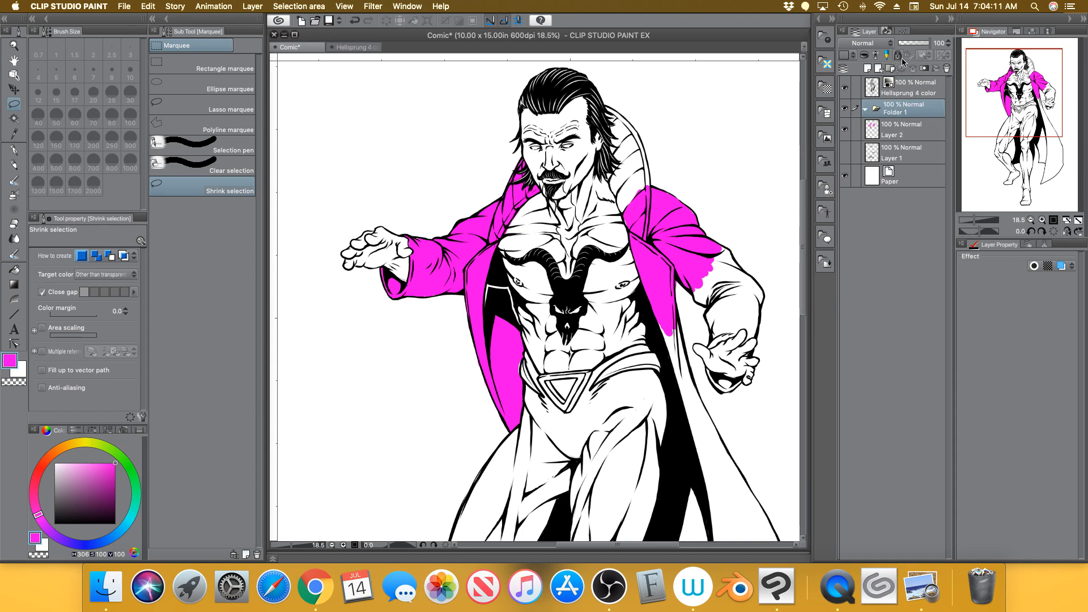
{"action": "left_click", "coordinate": [902, 132]}
{"action": "double_click", "coordinate": [902, 112]}
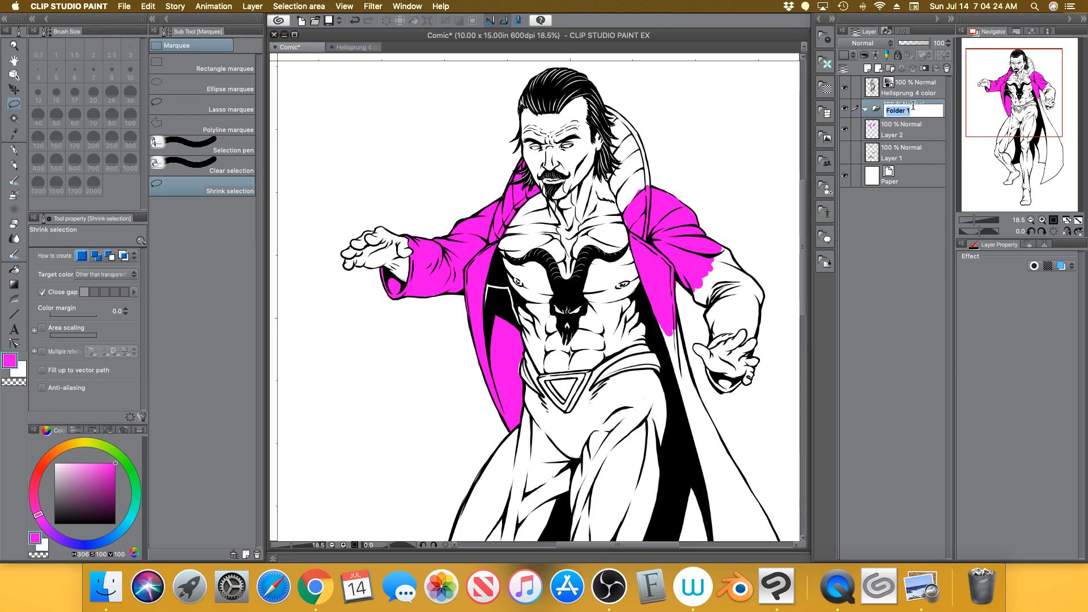
{"action": "type", "text": "coat"}
{"action": "key", "text": "Return"}
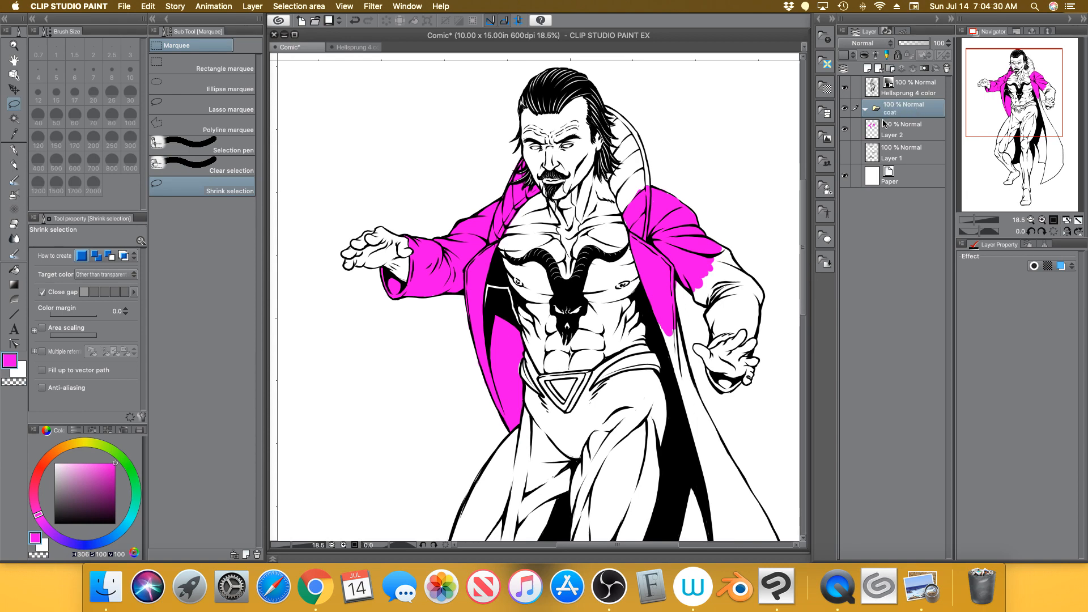
Move Layer 2 into the coat folder, select it there, and reframe the figure
{"action": "left_click_drag", "start_coordinate": [900, 135], "coordinate": [907, 117]}
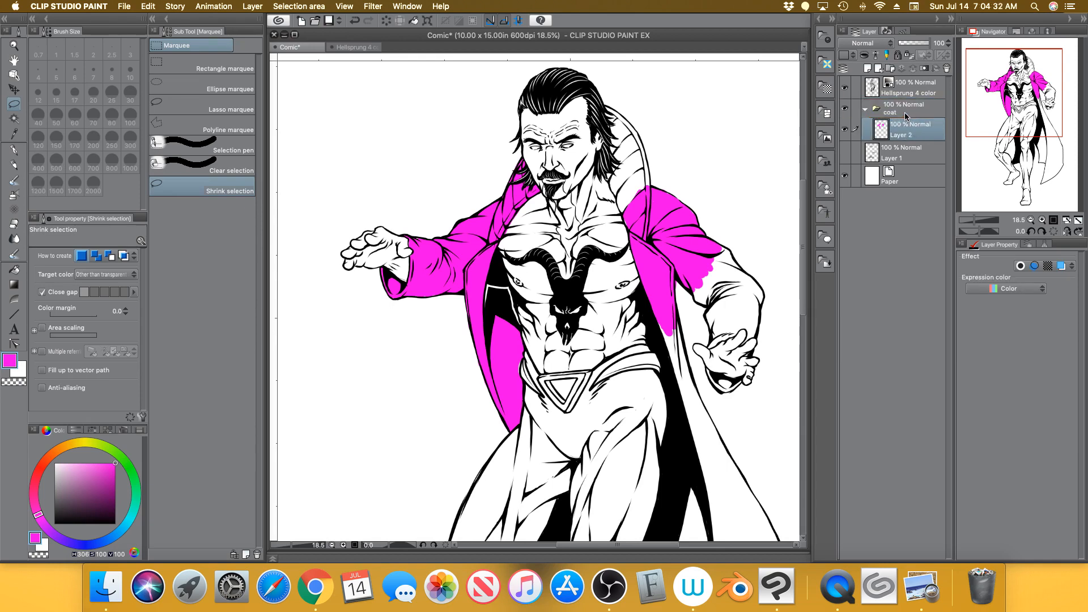
{"action": "left_click", "coordinate": [866, 109]}
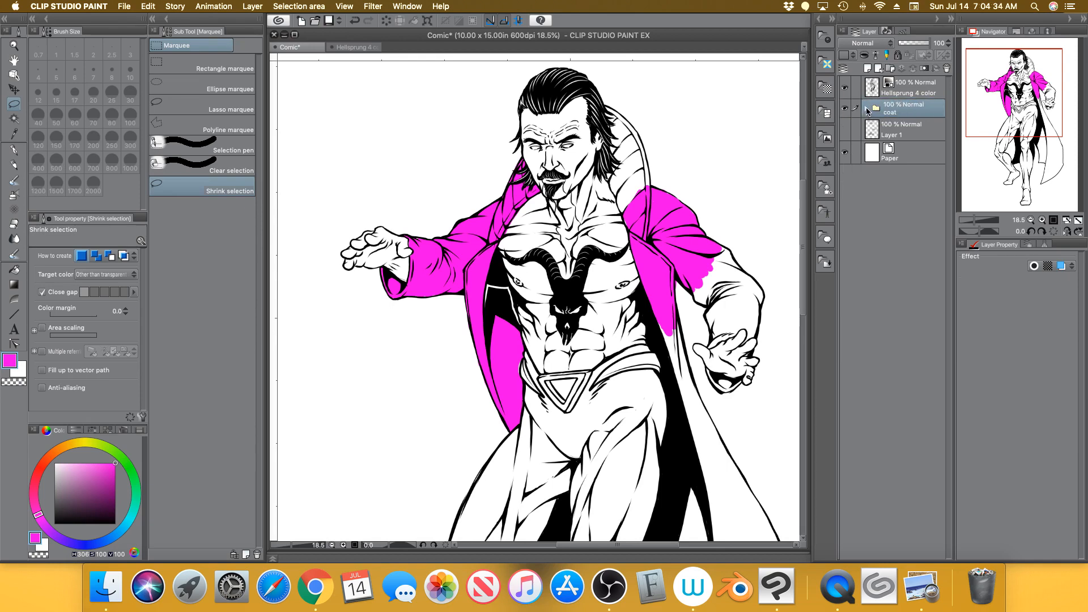
{"action": "left_click", "coordinate": [867, 109]}
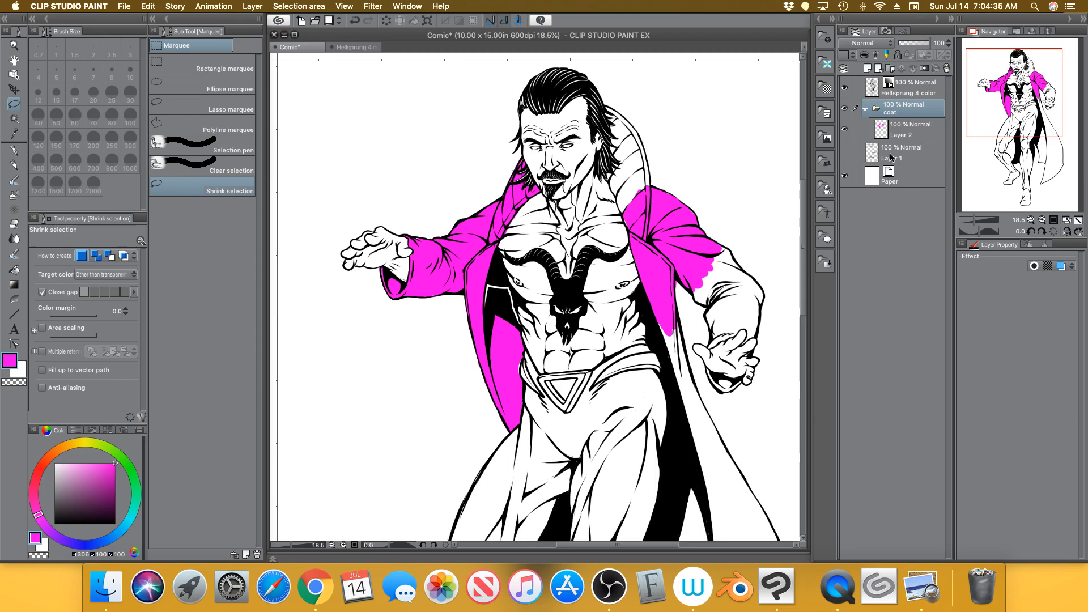
{"action": "left_click", "coordinate": [914, 134]}
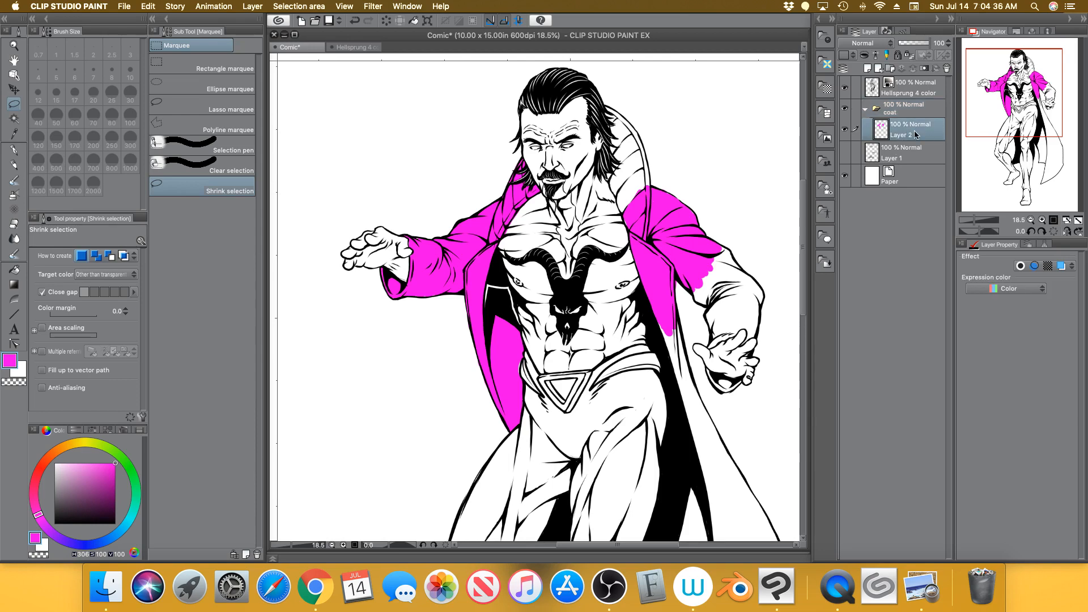
{"action": "left_click", "coordinate": [973, 221]}
{"action": "left_click_drag", "start_coordinate": [972, 220], "coordinate": [974, 220]}
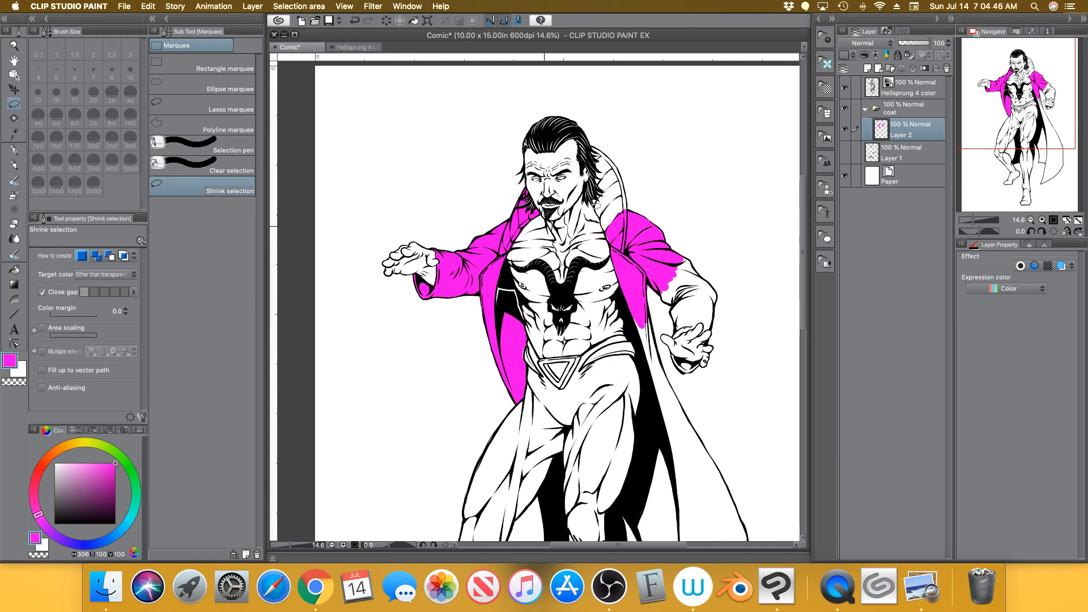
Select the coat fill, create a new tone at screen frequency 60.0, and bring up Preview
{"action": "mouse_move", "coordinate": [724, 164]}
{"action": "left_mouse_down"}
{"action": "mouse_move", "coordinate": [718, 137]}
{"action": "mouse_move", "coordinate": [481, 123]}
{"action": "mouse_move", "coordinate": [346, 241]}
{"action": "mouse_move", "coordinate": [600, 446]}
{"action": "mouse_move", "coordinate": [756, 270]}
{"action": "mouse_move", "coordinate": [665, 151]}
{"action": "left_mouse_up"}
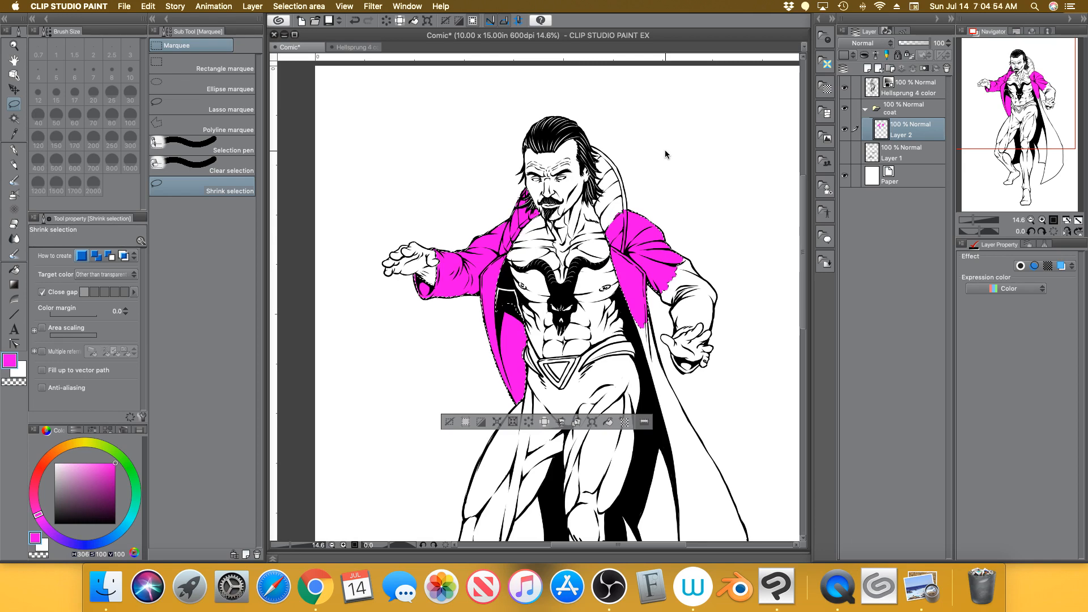
{"action": "left_click", "coordinate": [626, 422]}
{"action": "left_click_drag", "start_coordinate": [831, 274], "coordinate": [520, 45]}
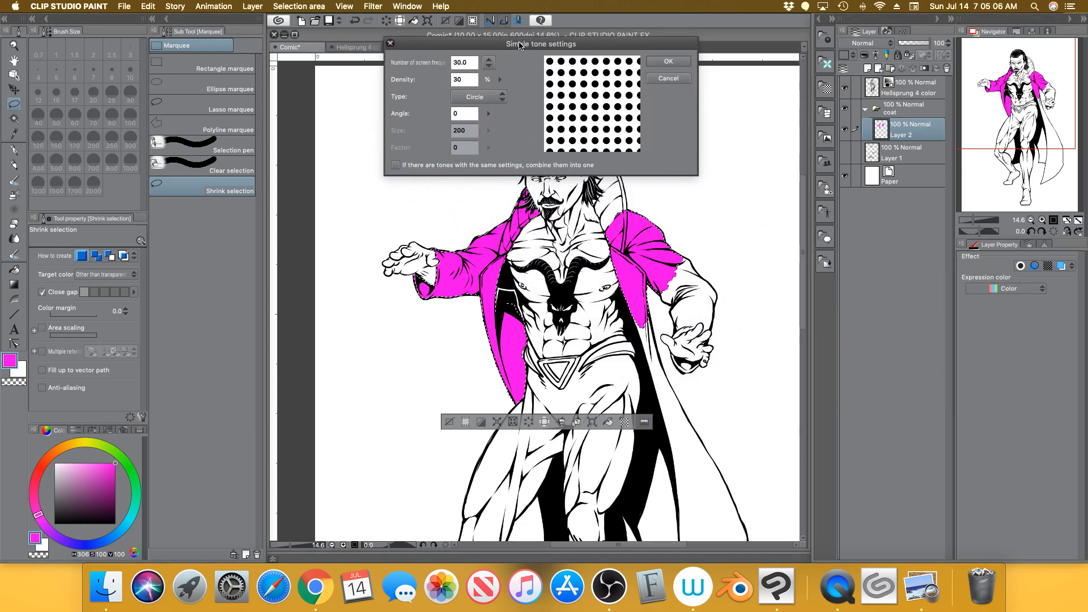
{"action": "left_click", "coordinate": [489, 64]}
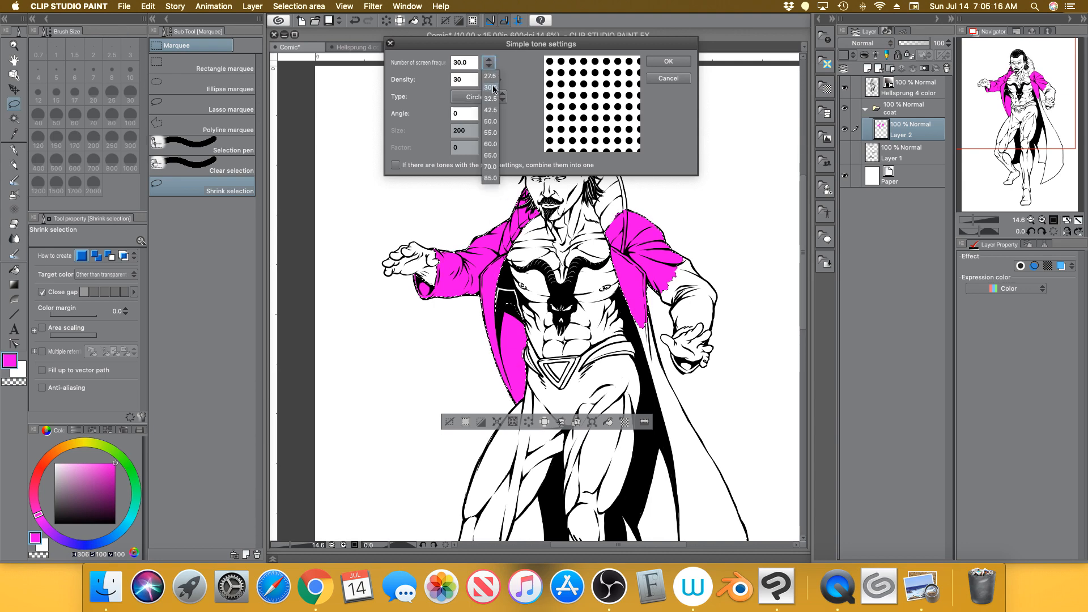
{"action": "left_click", "coordinate": [496, 79]}
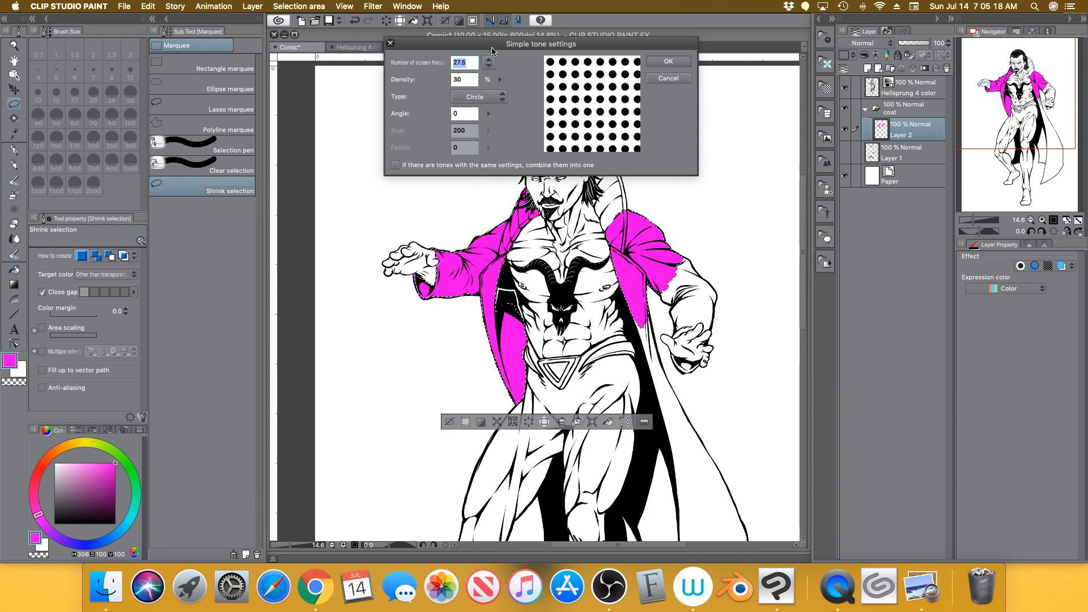
{"action": "left_click", "coordinate": [490, 64]}
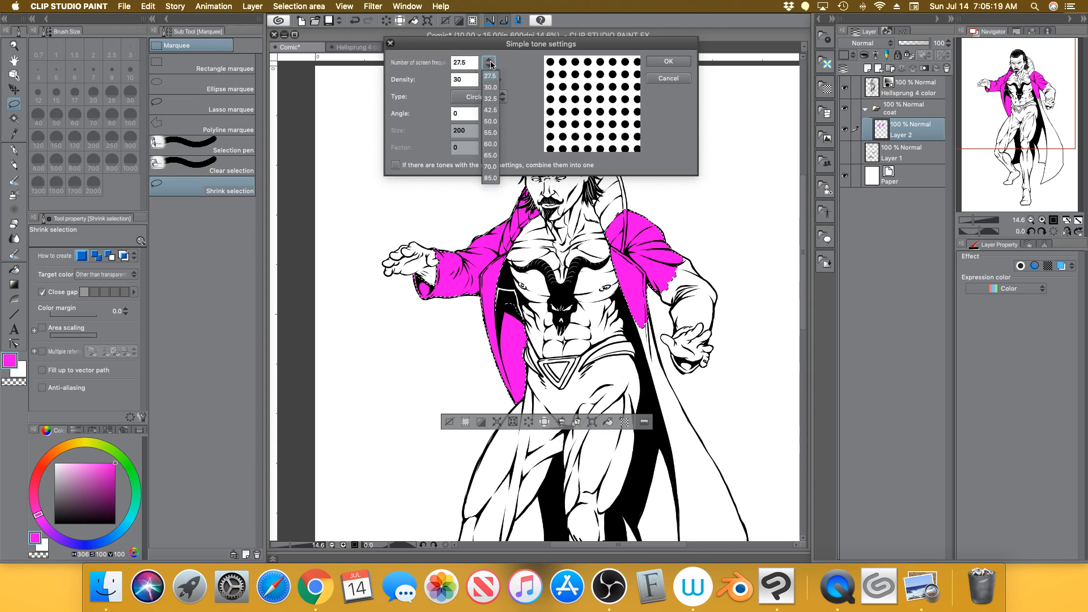
{"action": "left_click", "coordinate": [499, 148]}
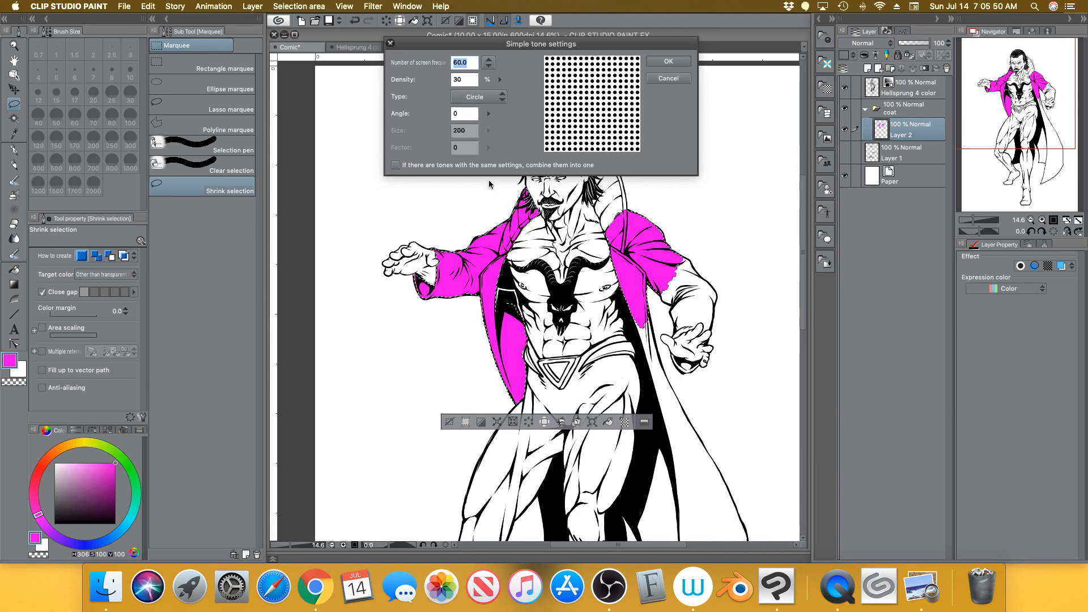
{"action": "left_click", "coordinate": [916, 557]}
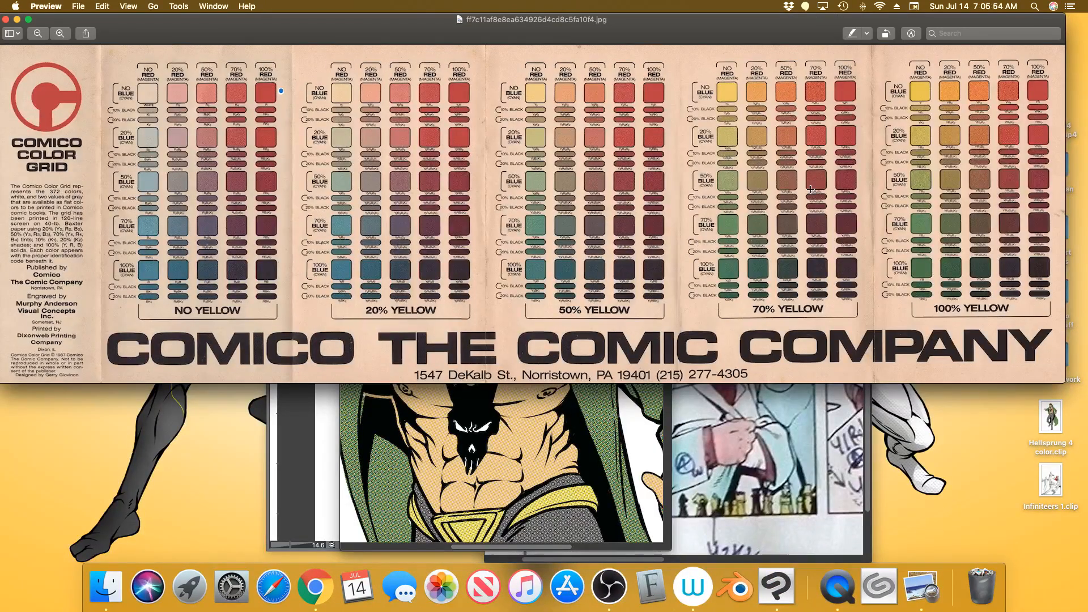
Bring the 1024px-CMYK_screen_angles.svg.png window to the front from Preview's Dock menu
{"action": "right_click", "coordinate": [914, 571]}
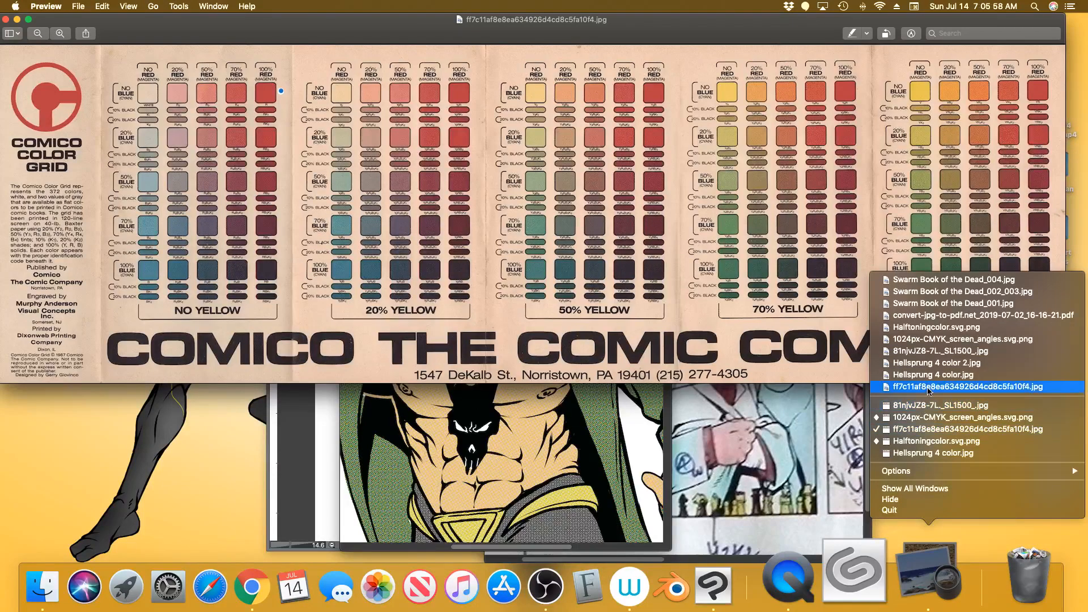
{"action": "left_click", "coordinate": [934, 340]}
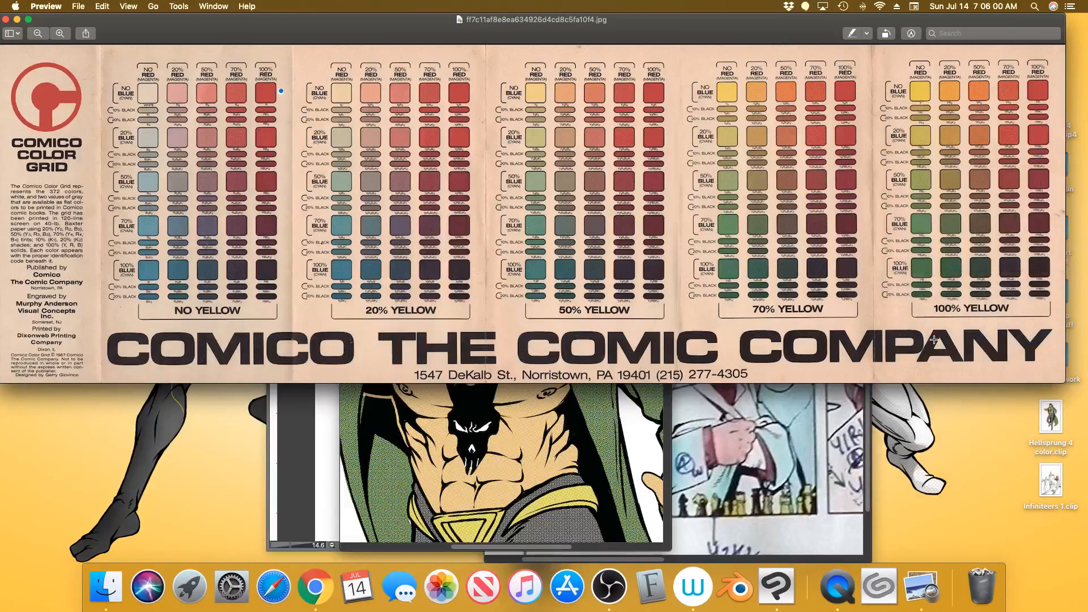
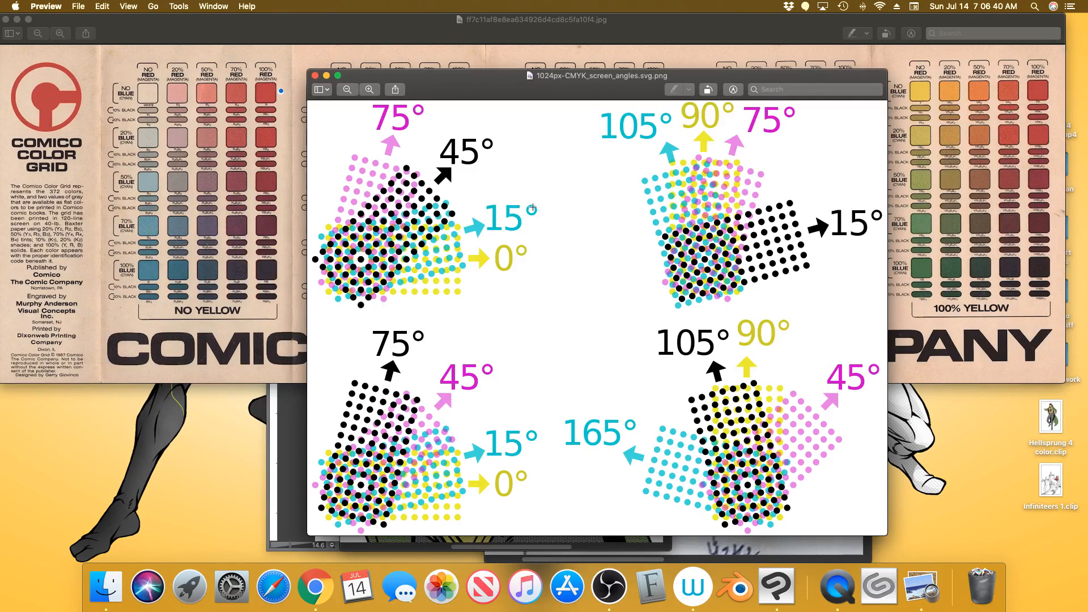
Return from Preview to Clip Studio Paint's Simple tone settings dialog at 60.0 frequency
{"action": "left_click", "coordinate": [285, 437]}
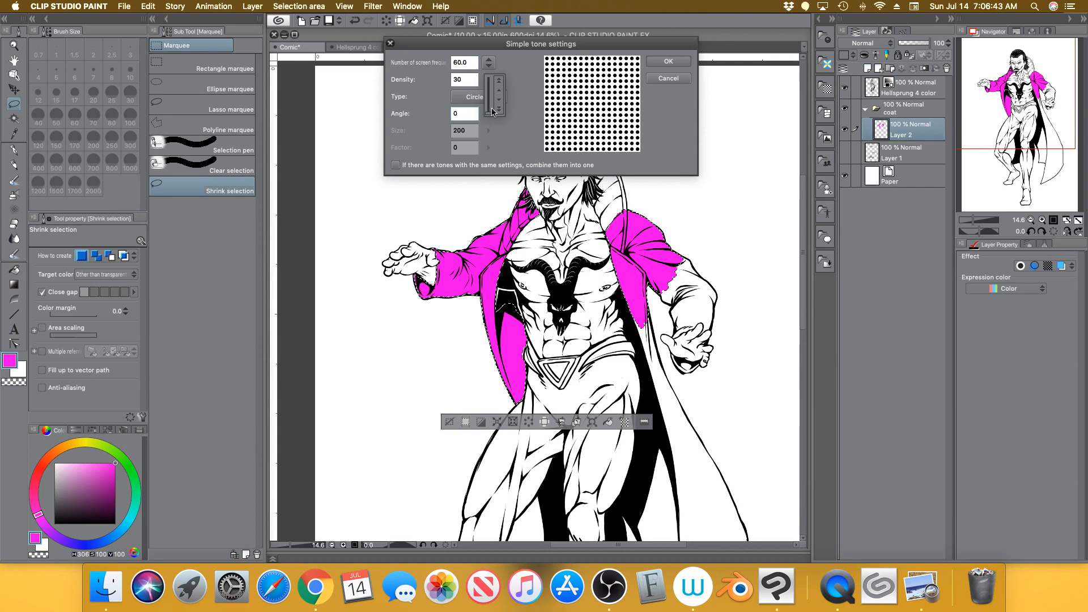
Set the coat's circle-dot tone angle to 15° at 60.0 frequency and density 30, then confirm
{"action": "left_click", "coordinate": [499, 80]}
{"action": "left_click", "coordinate": [499, 110]}
{"action": "left_click", "coordinate": [499, 91]}
{"action": "left_click", "coordinate": [499, 92]}
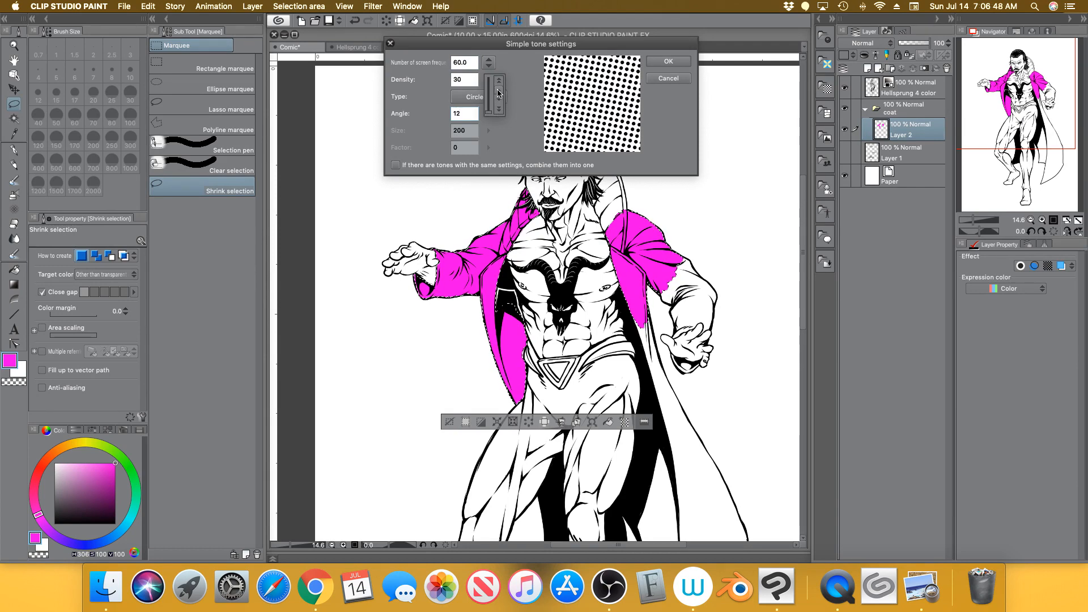
{"action": "left_click", "coordinate": [498, 92]}
{"action": "left_click", "coordinate": [499, 92]}
{"action": "left_click", "coordinate": [499, 92]}
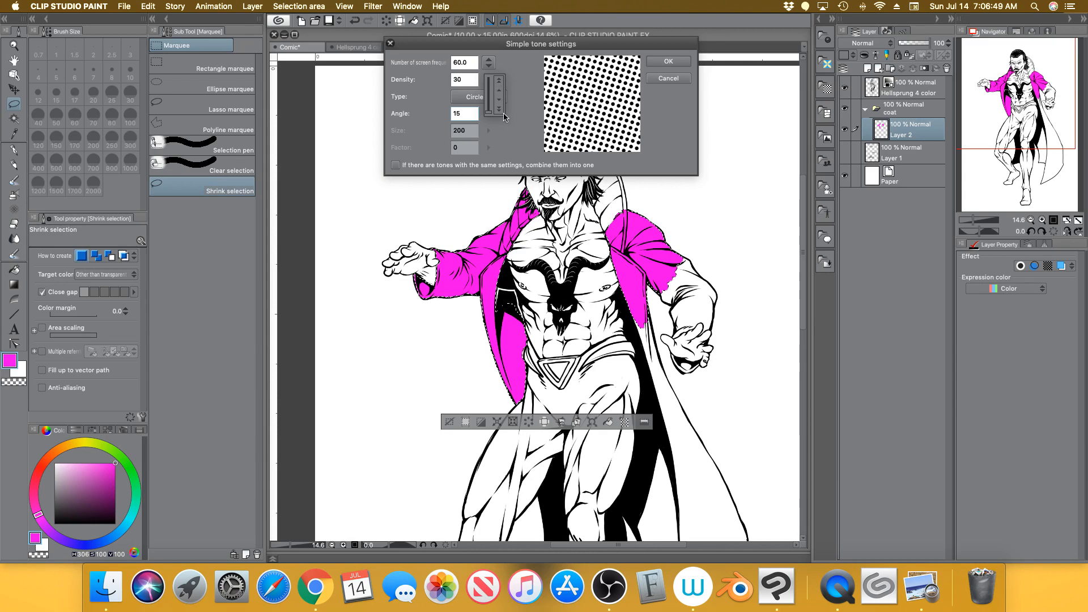
{"action": "left_click", "coordinate": [677, 65]}
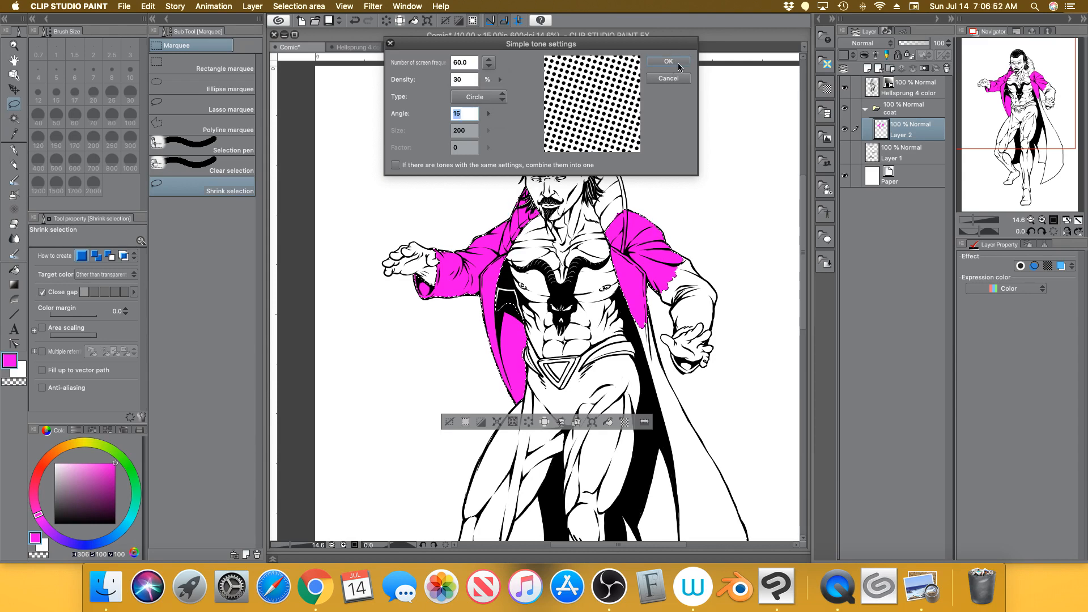
{"action": "left_click", "coordinate": [675, 62]}
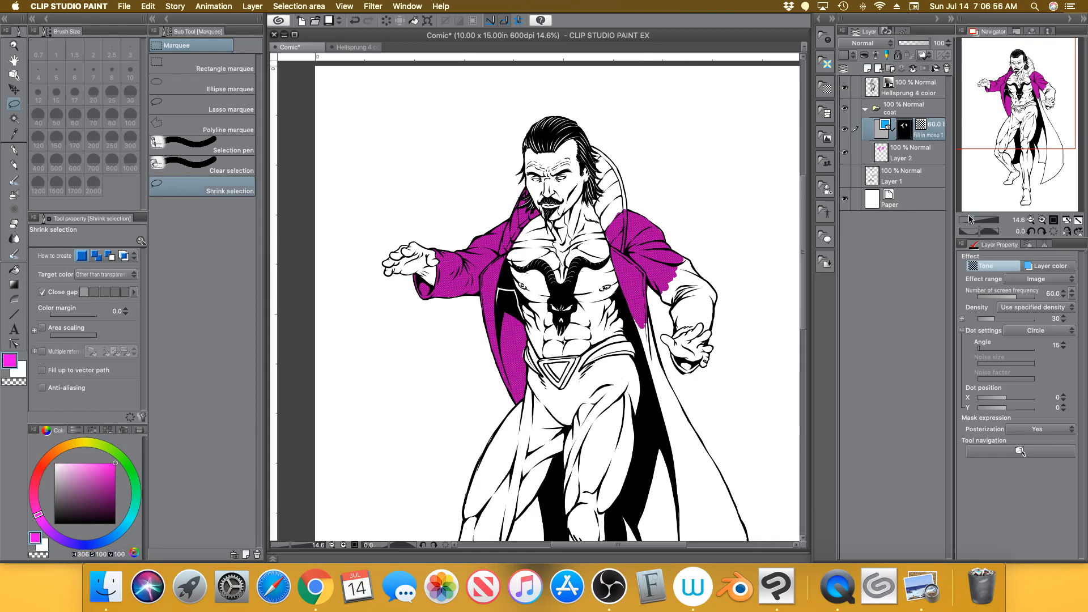
Select the coat tone layer itself rather than its mask and switch on Layer color, tinting the coat violet
{"action": "left_click_drag", "start_coordinate": [972, 220], "coordinate": [984, 209]}
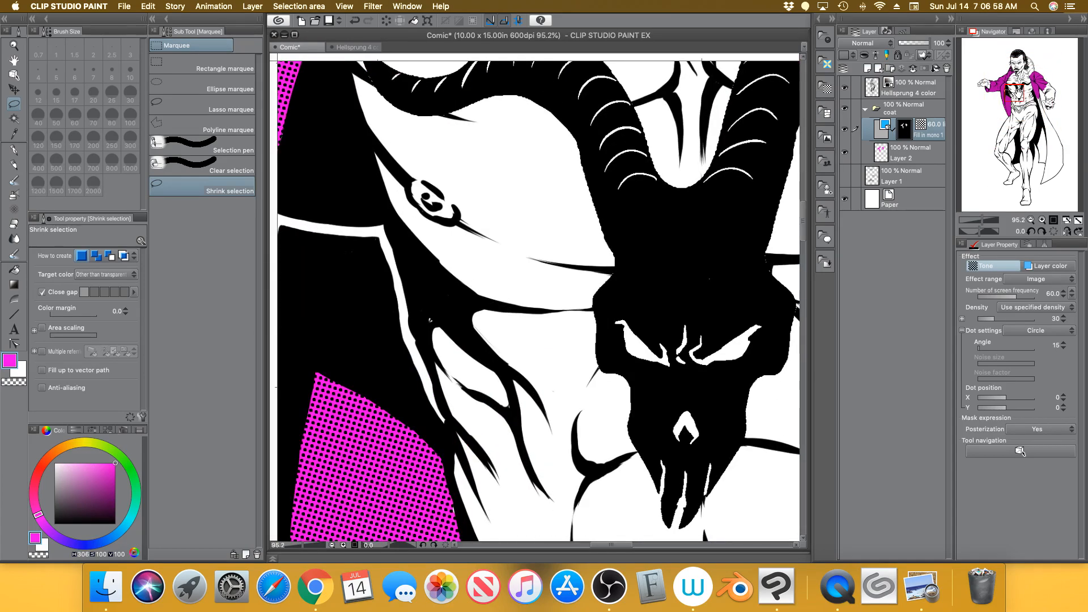
{"action": "left_click_drag", "start_coordinate": [1019, 91], "coordinate": [1006, 85]}
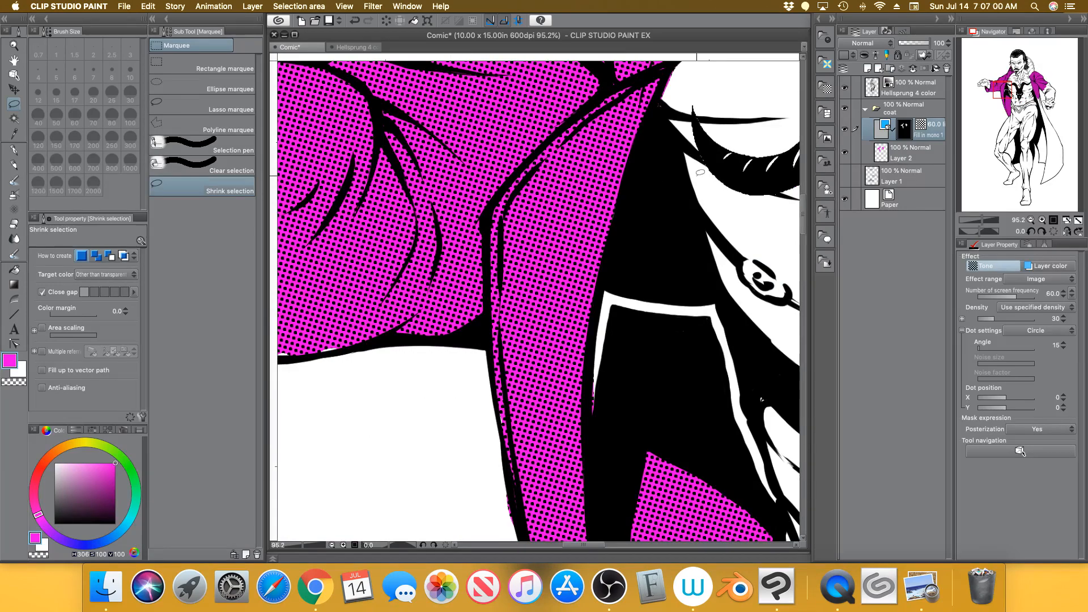
{"action": "left_click_drag", "start_coordinate": [984, 220], "coordinate": [981, 221]}
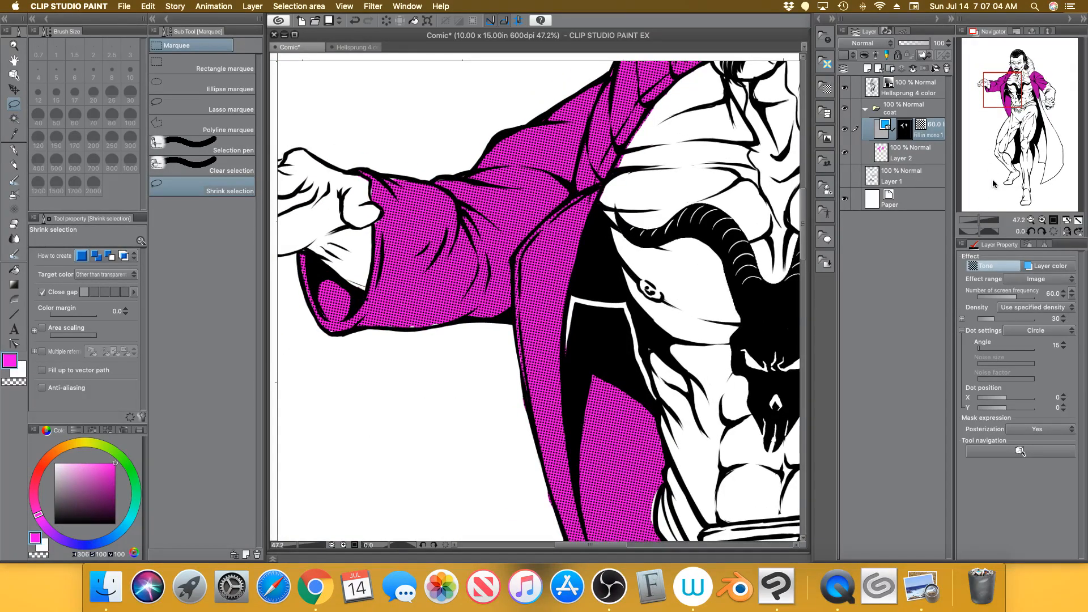
{"action": "left_click", "coordinate": [1068, 220]}
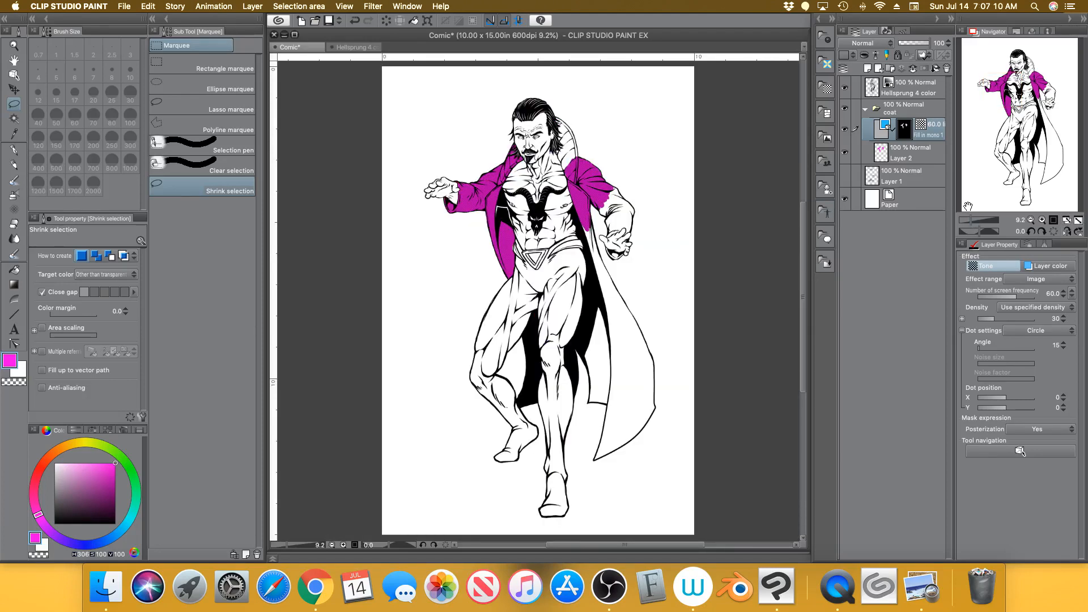
{"action": "left_click_drag", "start_coordinate": [971, 220], "coordinate": [977, 220]}
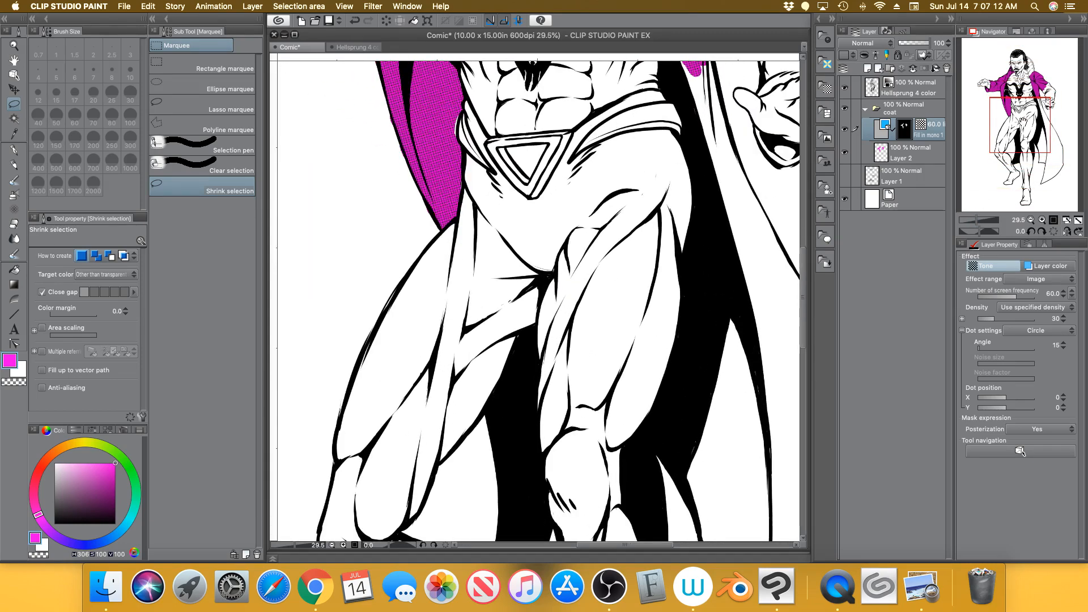
{"action": "left_click_drag", "start_coordinate": [1020, 141], "coordinate": [1012, 106]}
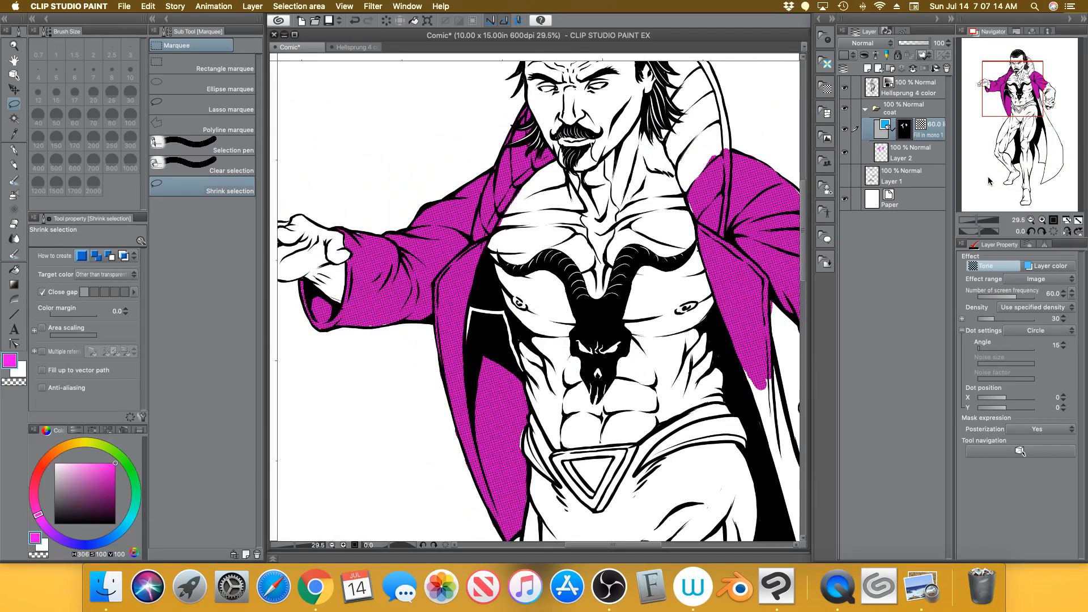
{"action": "left_click_drag", "start_coordinate": [980, 222], "coordinate": [977, 221]}
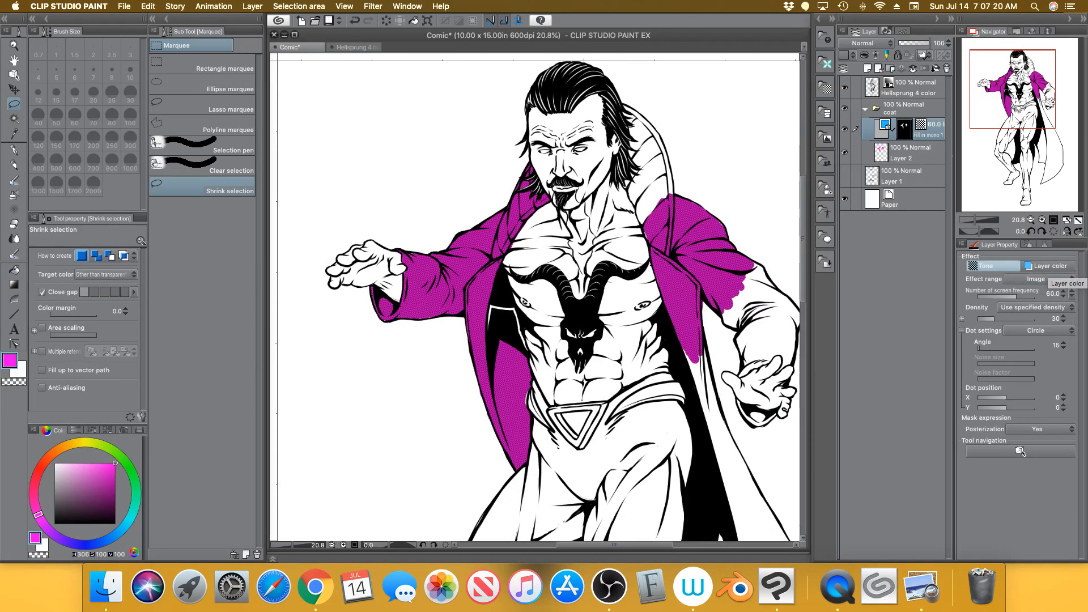
{"action": "left_click", "coordinate": [925, 153]}
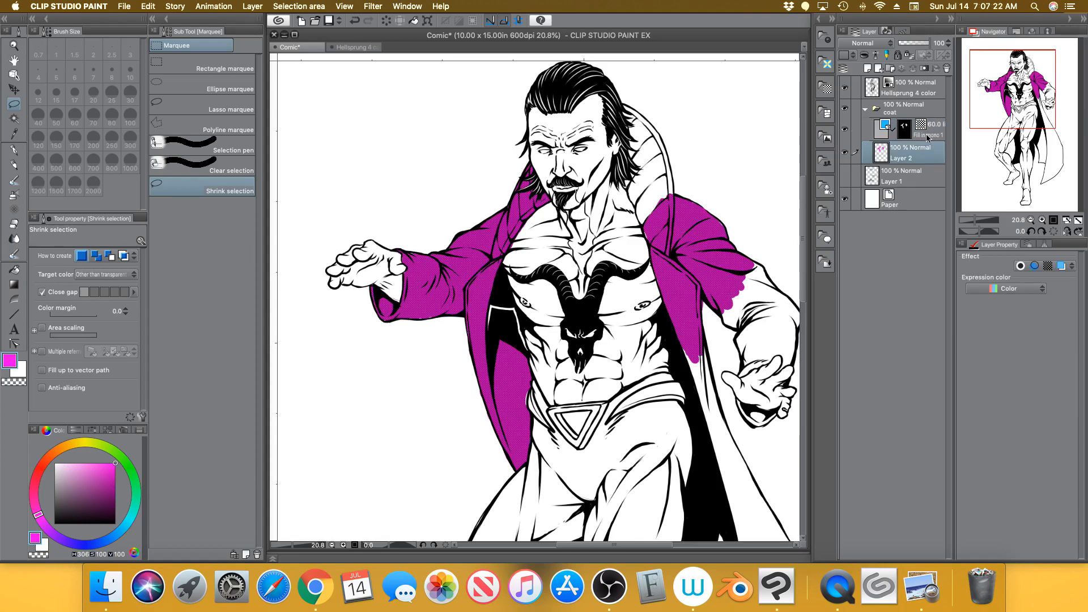
{"action": "left_click", "coordinate": [936, 130]}
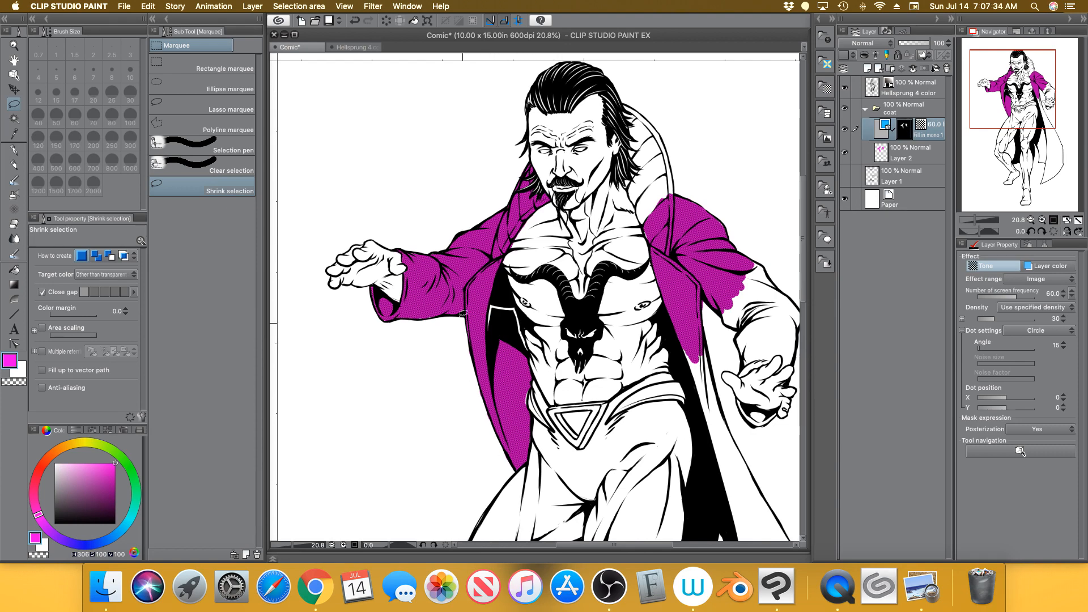
{"action": "left_click", "coordinate": [878, 129]}
{"action": "left_click", "coordinate": [1053, 268]}
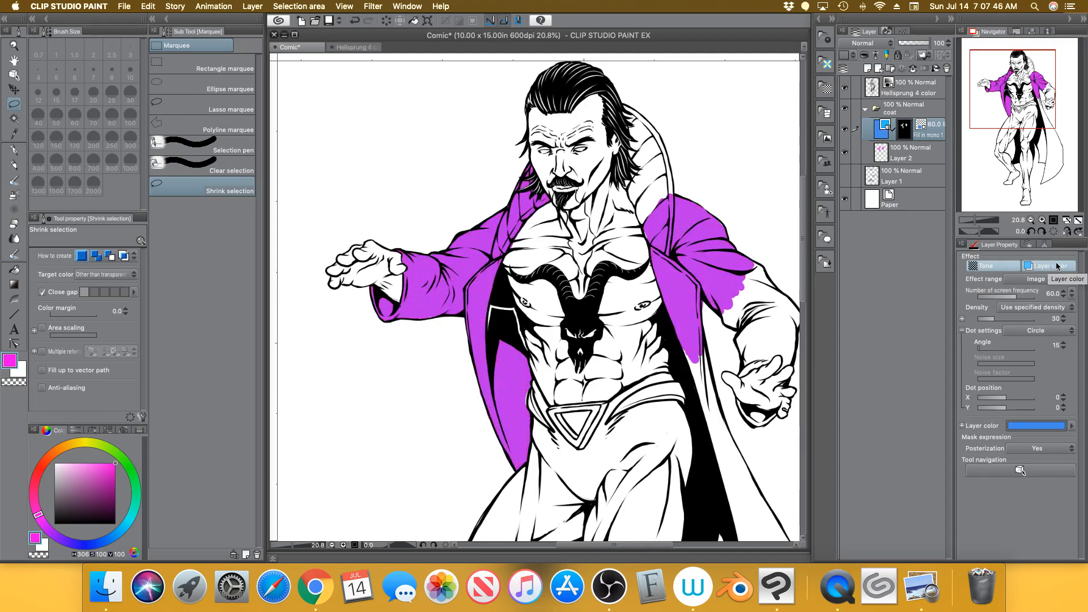
Switch the colour sliders to CMYK and set C 100%, M 0%, so the tone dots print blue
{"action": "left_click", "coordinate": [980, 220]}
{"action": "left_click_drag", "start_coordinate": [983, 219], "coordinate": [982, 219]}
{"action": "left_click_drag", "start_coordinate": [1017, 90], "coordinate": [1005, 89]}
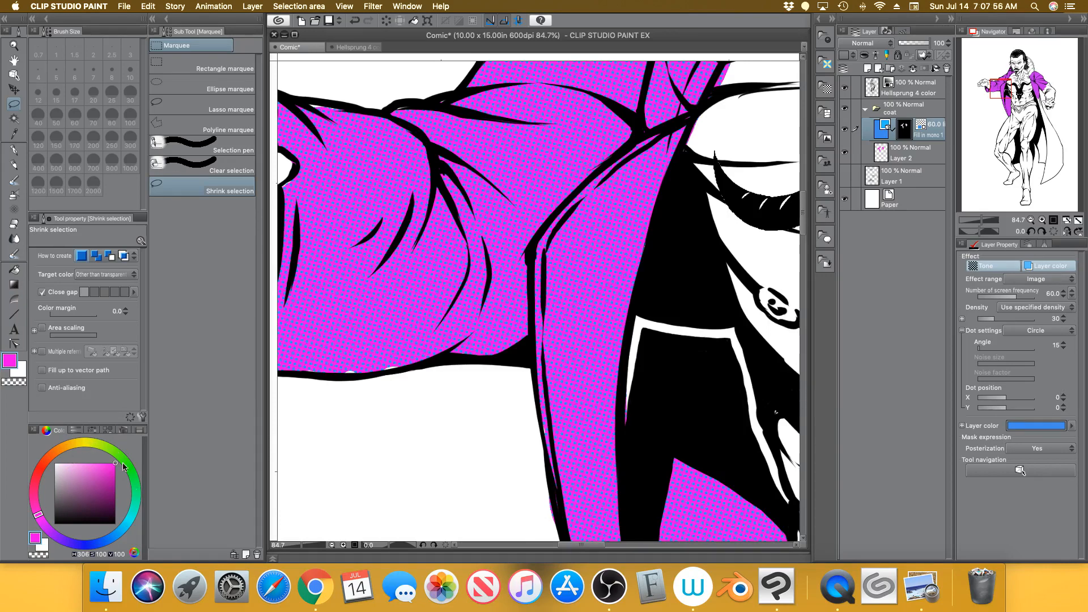
{"action": "left_click", "coordinate": [76, 432]}
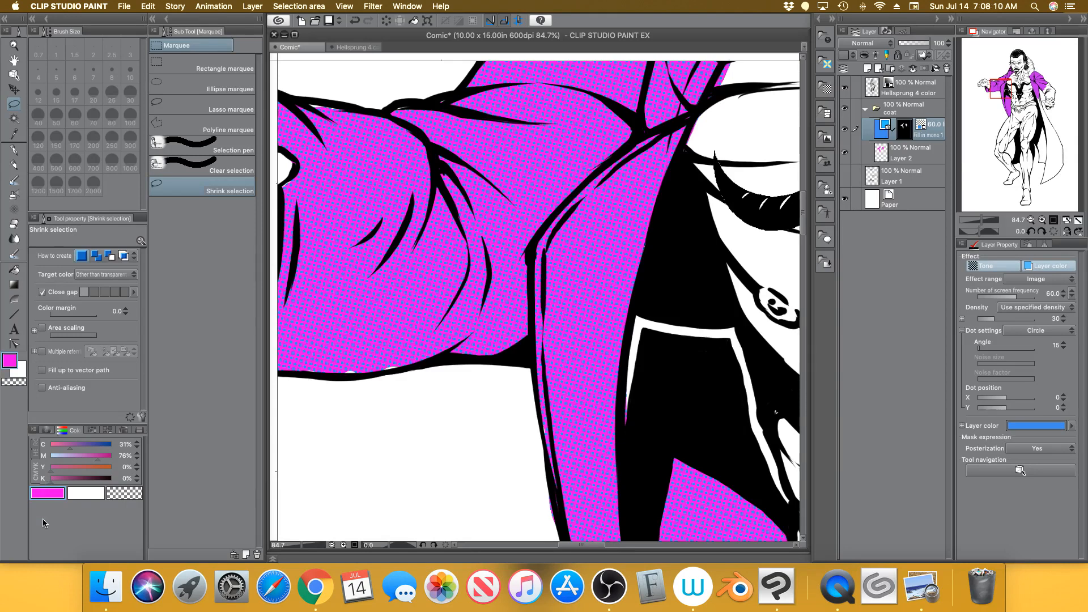
{"action": "left_click_drag", "start_coordinate": [71, 448], "coordinate": [36, 478]}
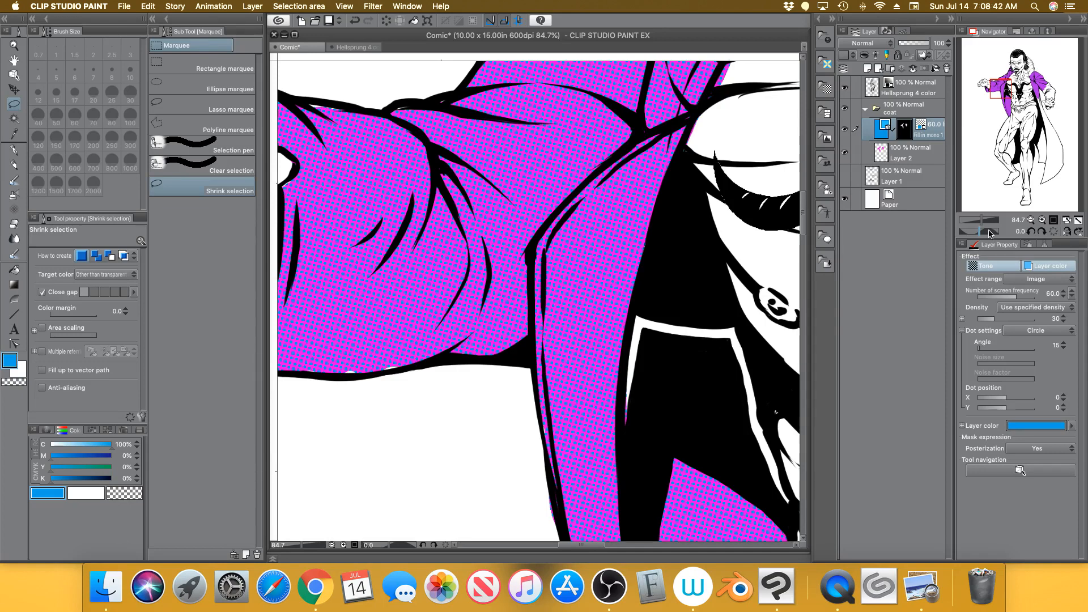
{"action": "left_click", "coordinate": [1079, 222]}
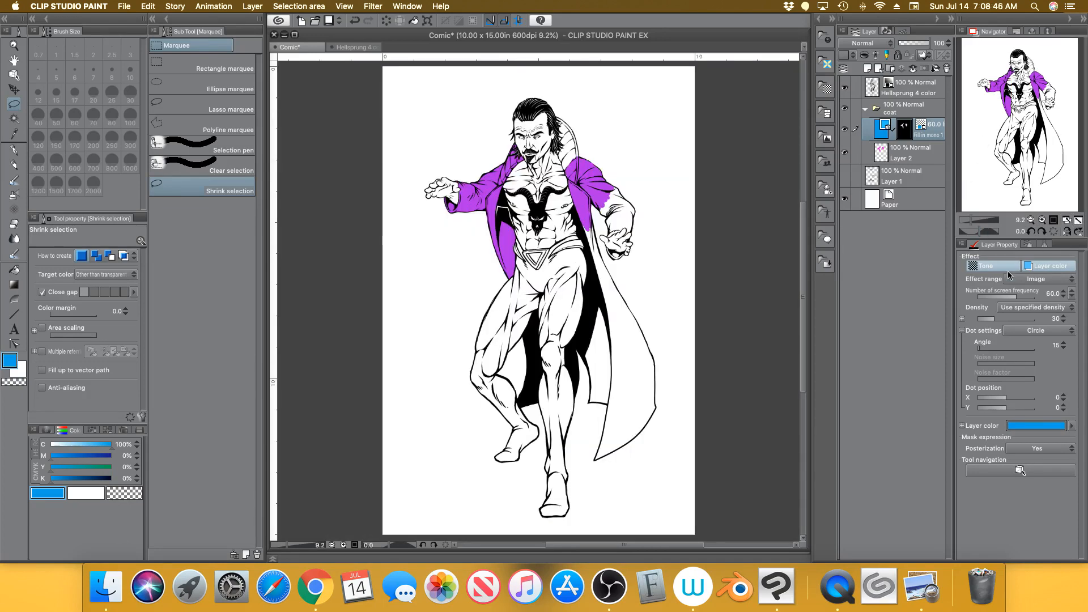
With Layer 2 active, lasso the whole figure and start a New Tone for it
{"action": "left_click", "coordinate": [927, 152]}
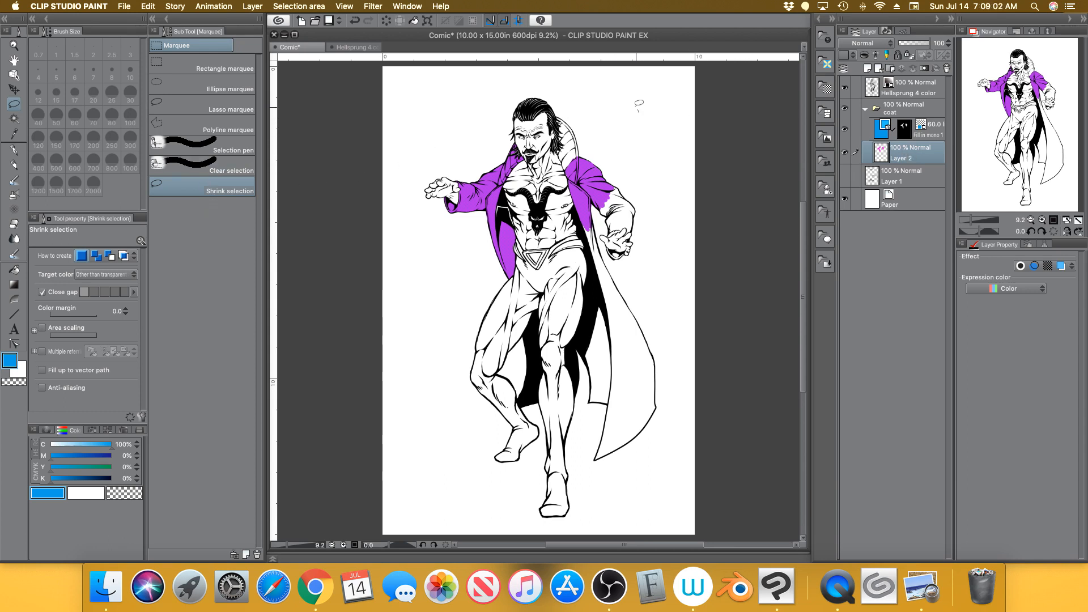
{"action": "mouse_move", "coordinate": [638, 109]}
{"action": "left_mouse_down"}
{"action": "mouse_move", "coordinate": [391, 314]}
{"action": "mouse_move", "coordinate": [638, 109]}
{"action": "mouse_move", "coordinate": [599, 97]}
{"action": "left_mouse_up"}
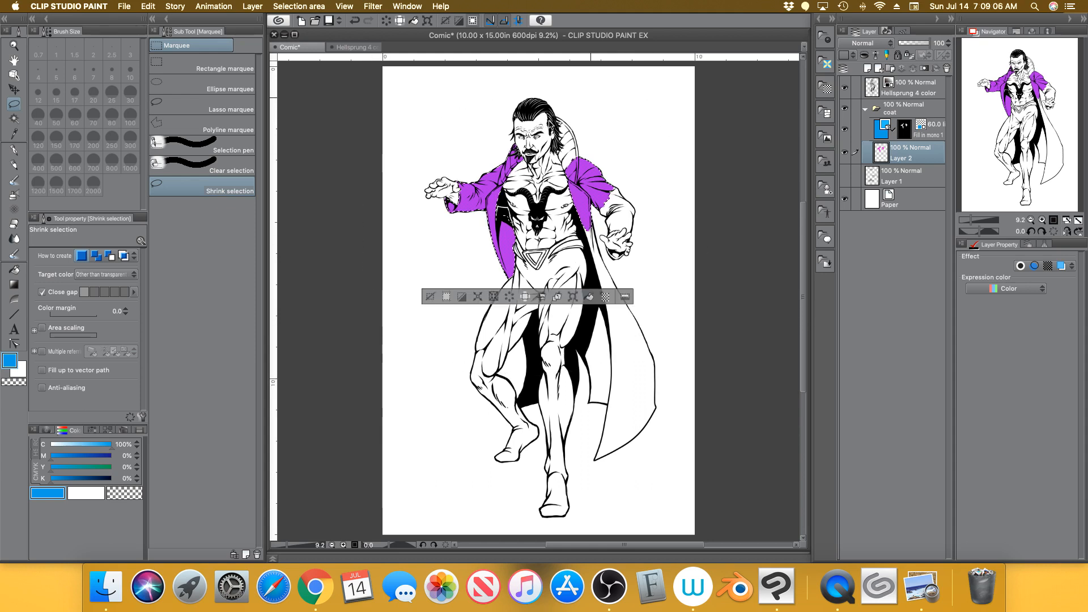
{"action": "left_click", "coordinate": [606, 298]}
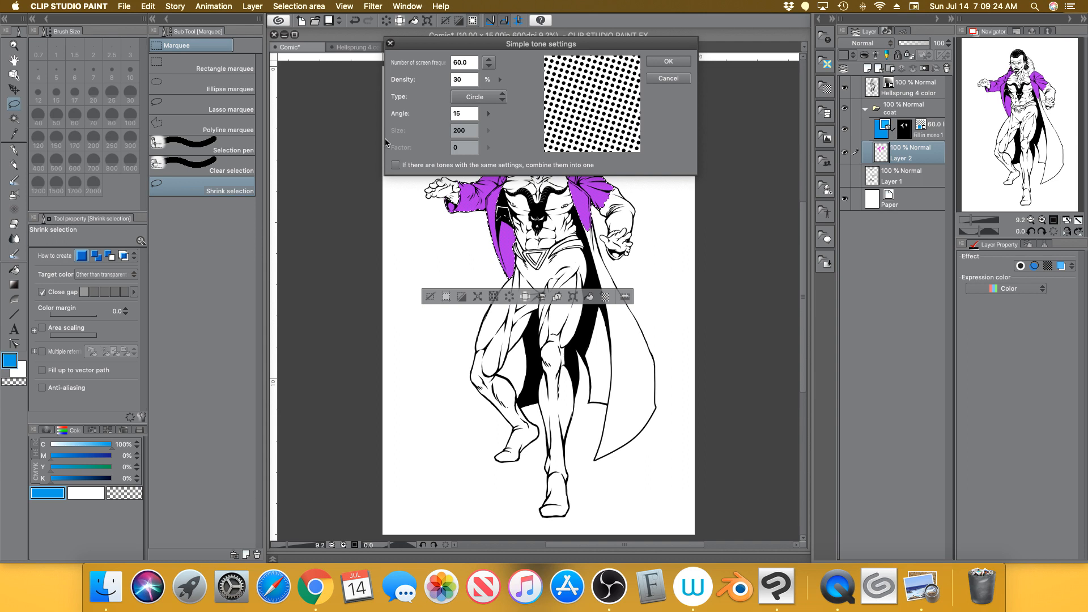
Check the screen-angle chart in Preview, then create the whole-figure tone at a 75° angle
{"action": "left_click", "coordinate": [921, 586]}
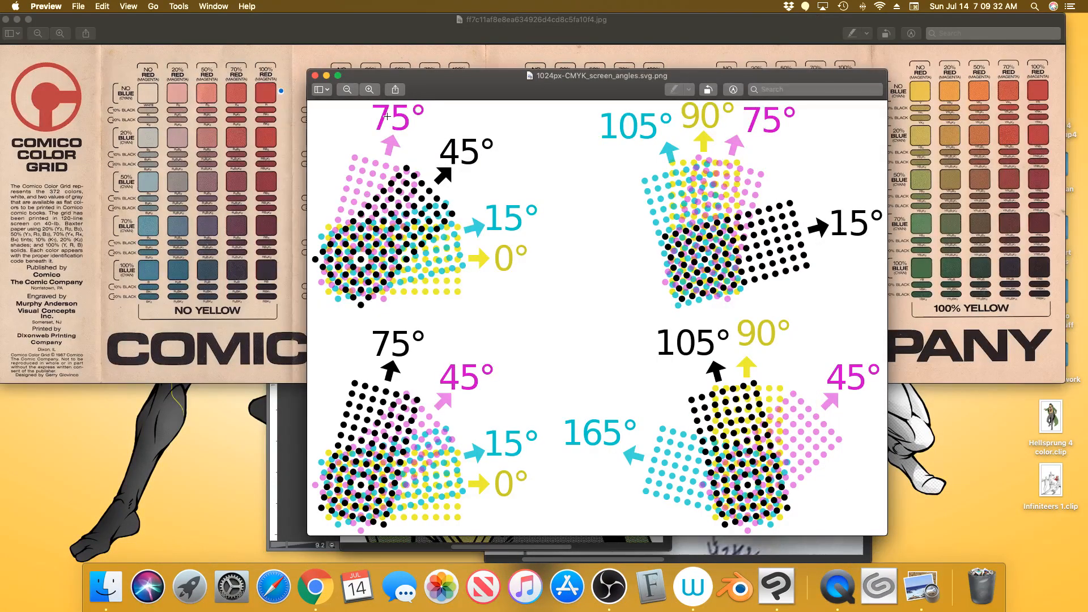
{"action": "left_click", "coordinate": [776, 586]}
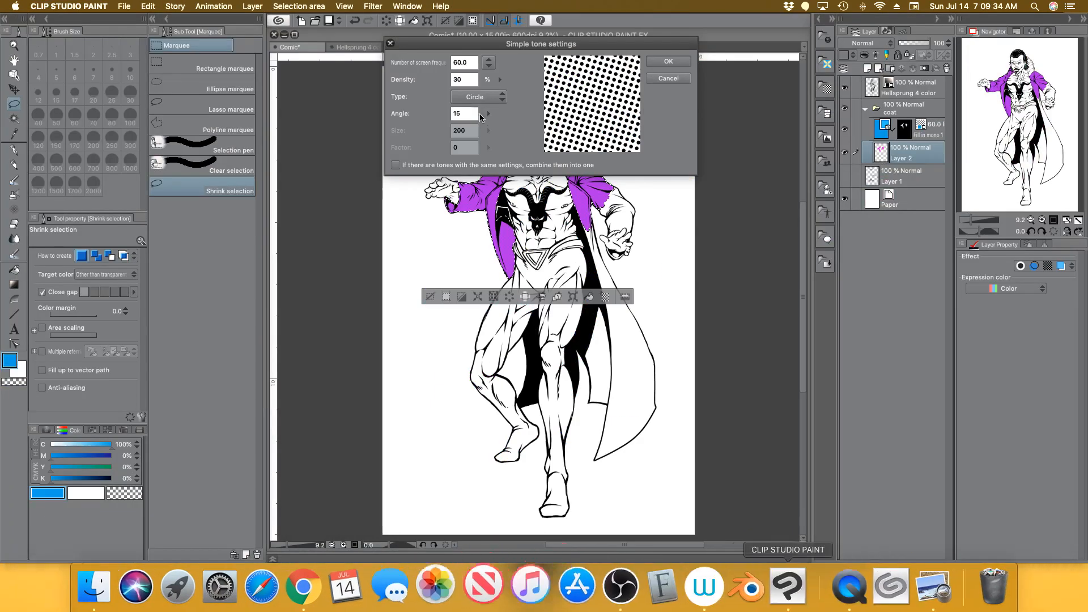
{"action": "left_click_drag", "start_coordinate": [472, 115], "coordinate": [431, 121]}
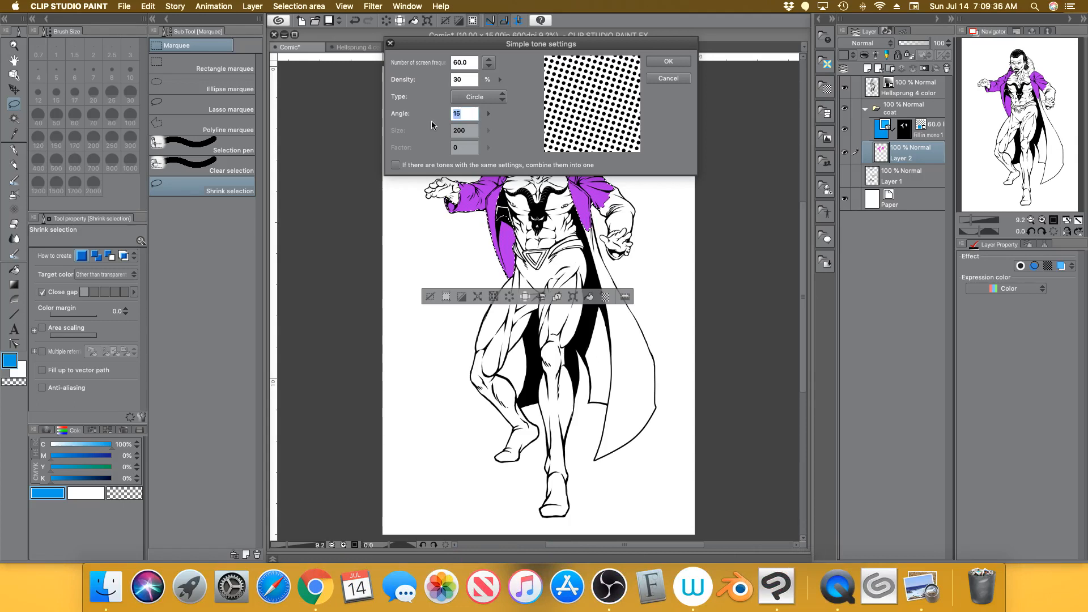
{"action": "type", "text": "7"}
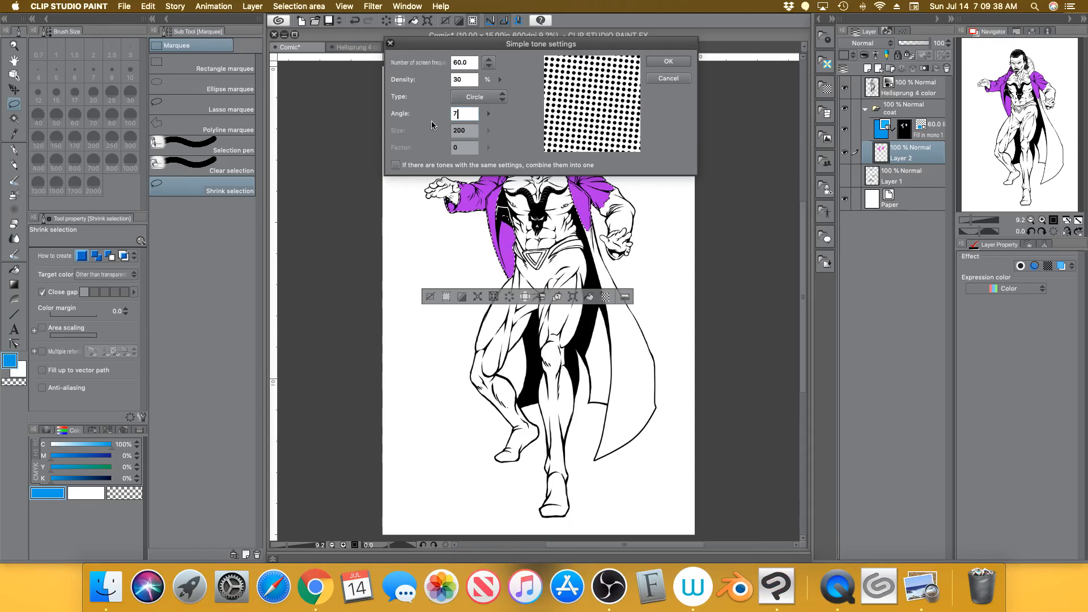
{"action": "type", "text": "5"}
{"action": "key", "text": "Return"}
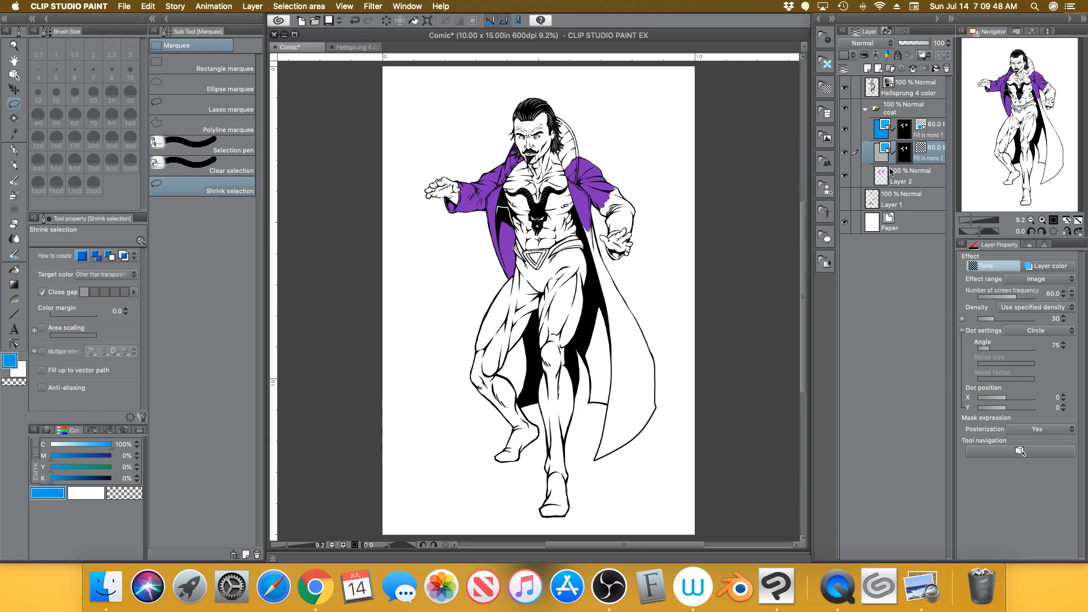
Discard that tone's mask, delete the canvas-covering tone layer, and lasso the upper body instead
{"action": "left_click", "coordinate": [946, 69]}
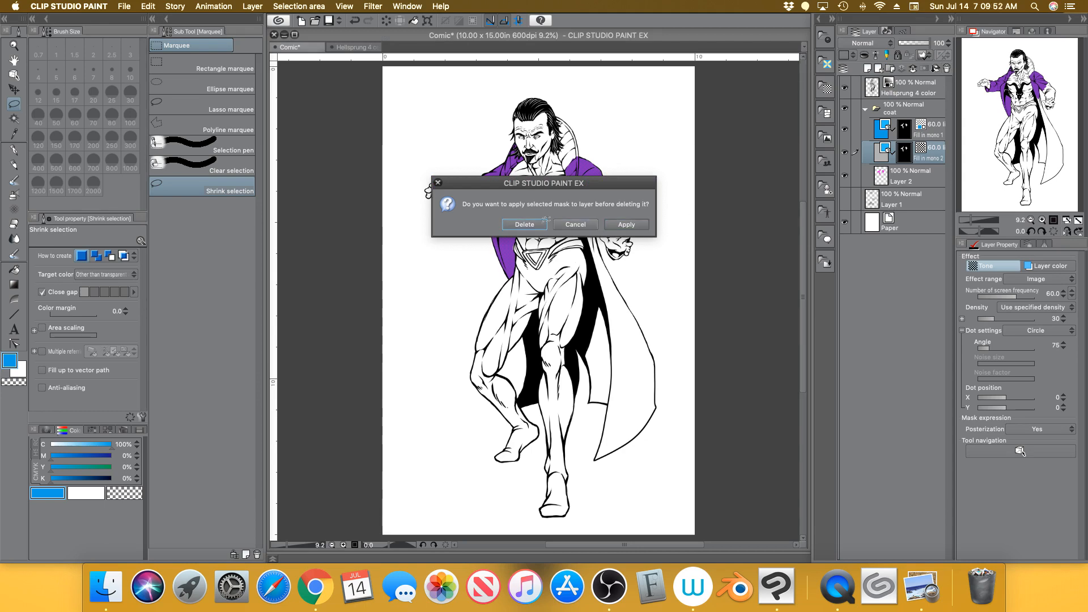
{"action": "left_click", "coordinate": [525, 224]}
{"action": "left_click", "coordinate": [947, 68]}
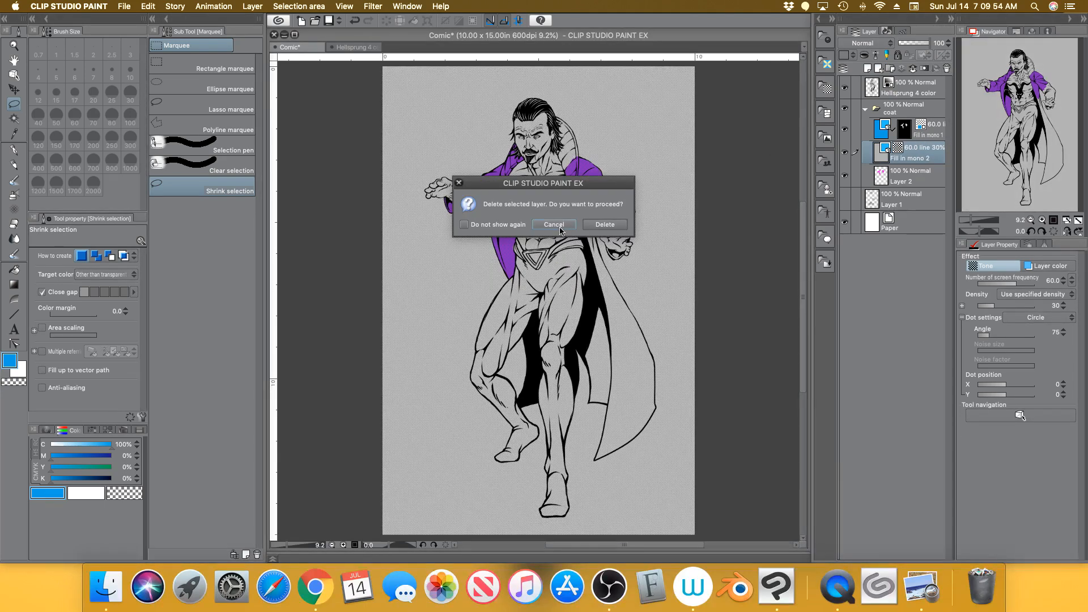
{"action": "left_click", "coordinate": [568, 231]}
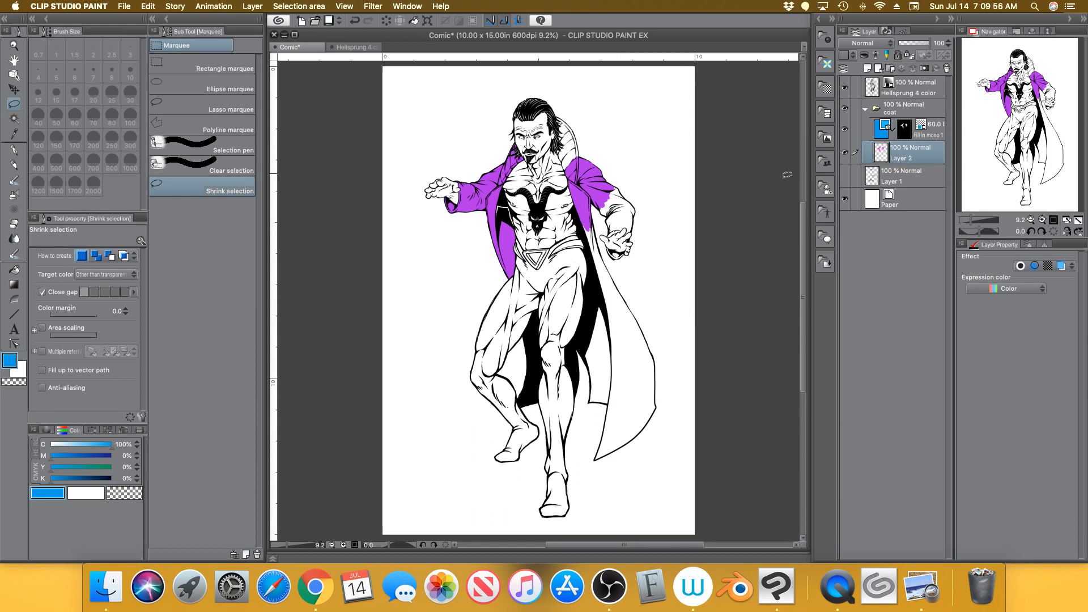
{"action": "mouse_move", "coordinate": [615, 127]}
{"action": "left_mouse_down"}
{"action": "mouse_move", "coordinate": [574, 100]}
{"action": "mouse_move", "coordinate": [682, 200]}
{"action": "mouse_move", "coordinate": [587, 110]}
{"action": "mouse_move", "coordinate": [606, 121]}
{"action": "left_mouse_up"}
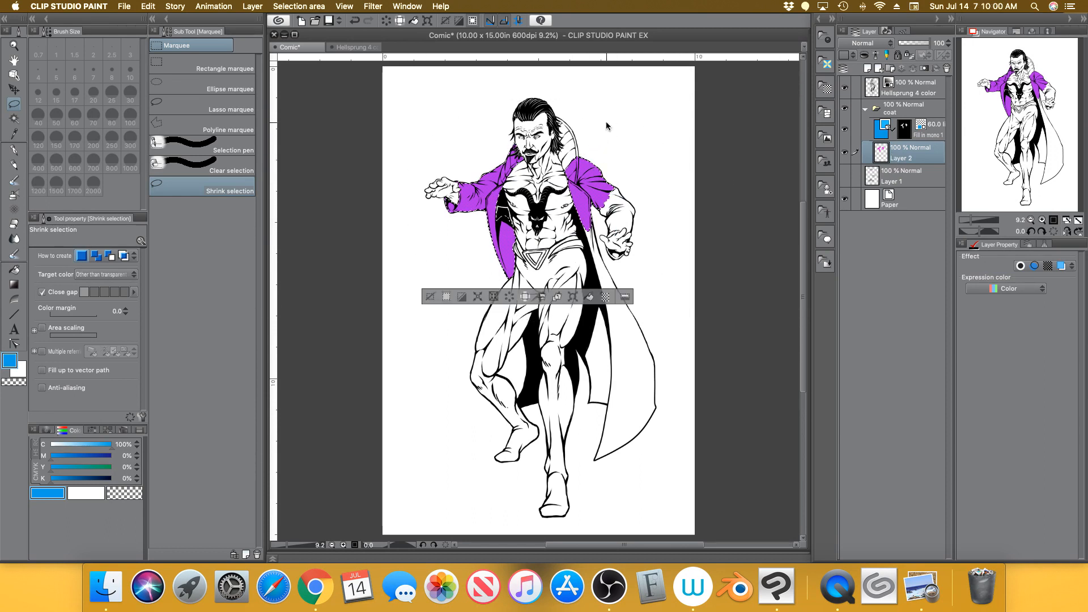
Create a circle-dot tone at 60 lines, 30%, 75°, with combining identical tones turned off
{"action": "left_click", "coordinate": [605, 297]}
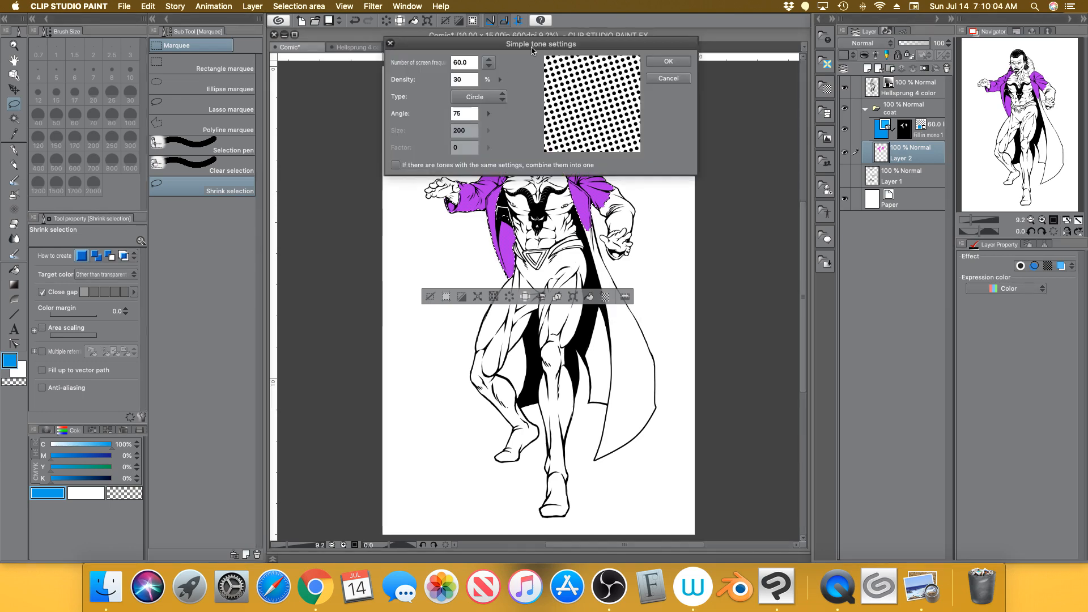
{"action": "left_click", "coordinate": [395, 165]}
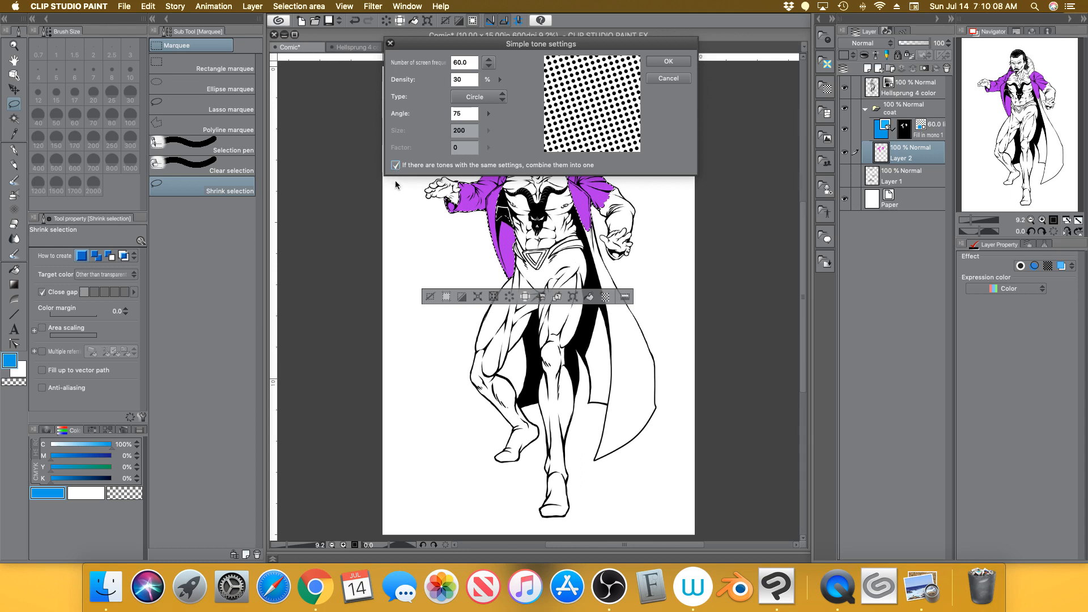
{"action": "left_click", "coordinate": [396, 166]}
{"action": "left_click", "coordinate": [396, 166]}
{"action": "left_click", "coordinate": [396, 166]}
{"action": "left_click", "coordinate": [683, 62]}
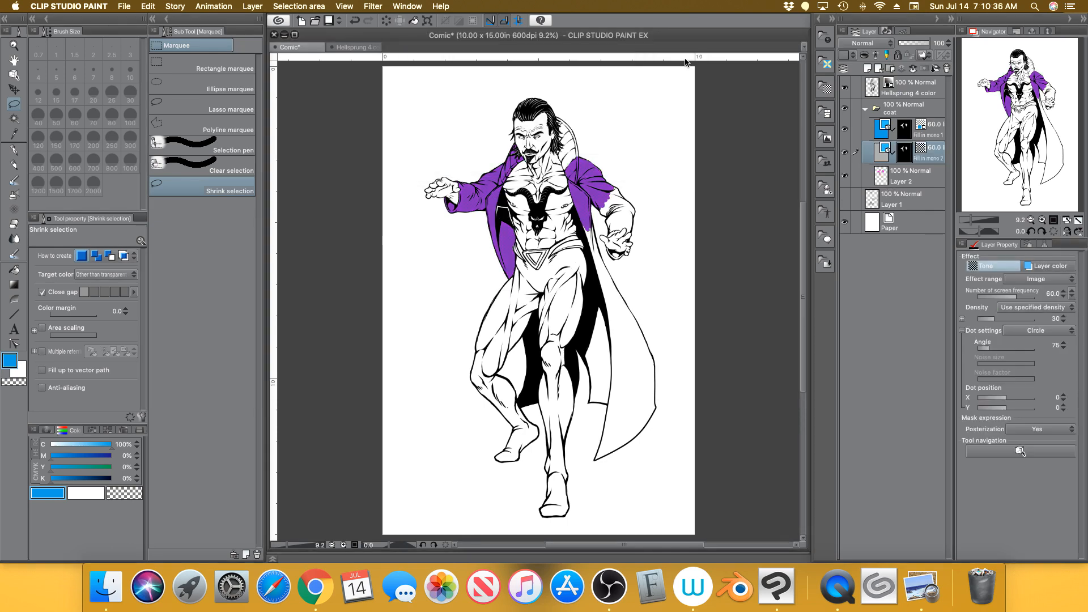
{"action": "left_click_drag", "start_coordinate": [971, 220], "coordinate": [972, 220]}
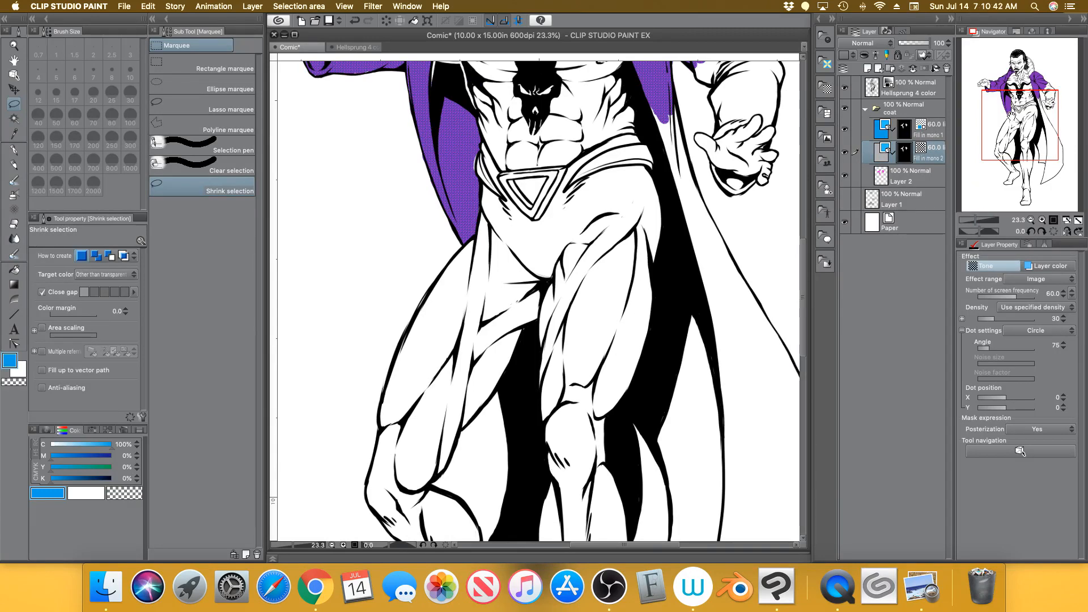
Zoom in to inspect the 75° coat tone's dots, then switch on its blue Layer color
{"action": "left_click_drag", "start_coordinate": [1008, 121], "coordinate": [998, 90]}
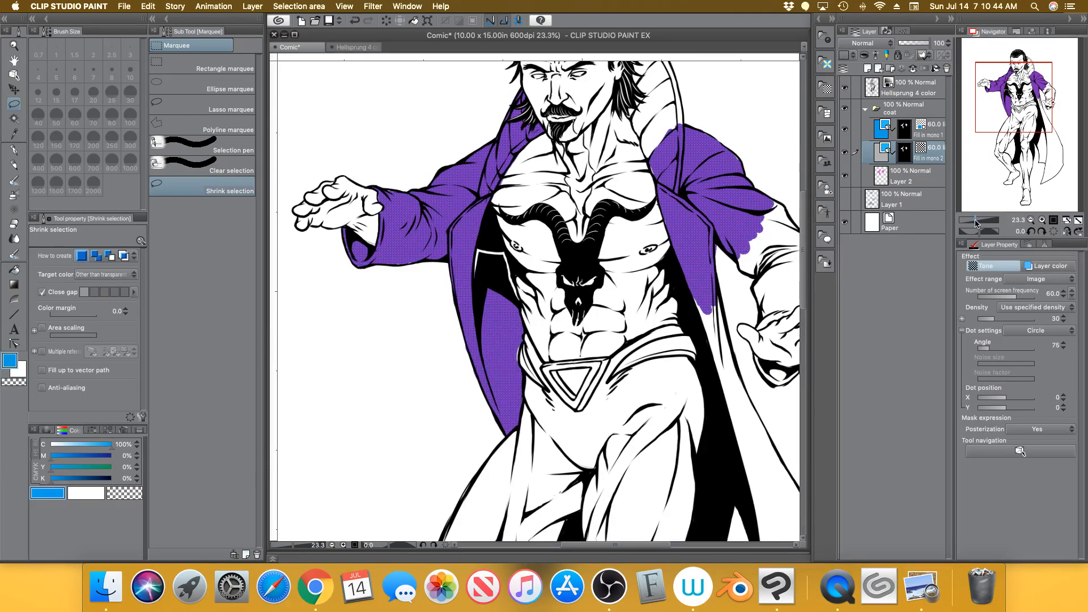
{"action": "left_click_drag", "start_coordinate": [976, 220], "coordinate": [985, 221]}
{"action": "left_click_drag", "start_coordinate": [1011, 100], "coordinate": [996, 89]}
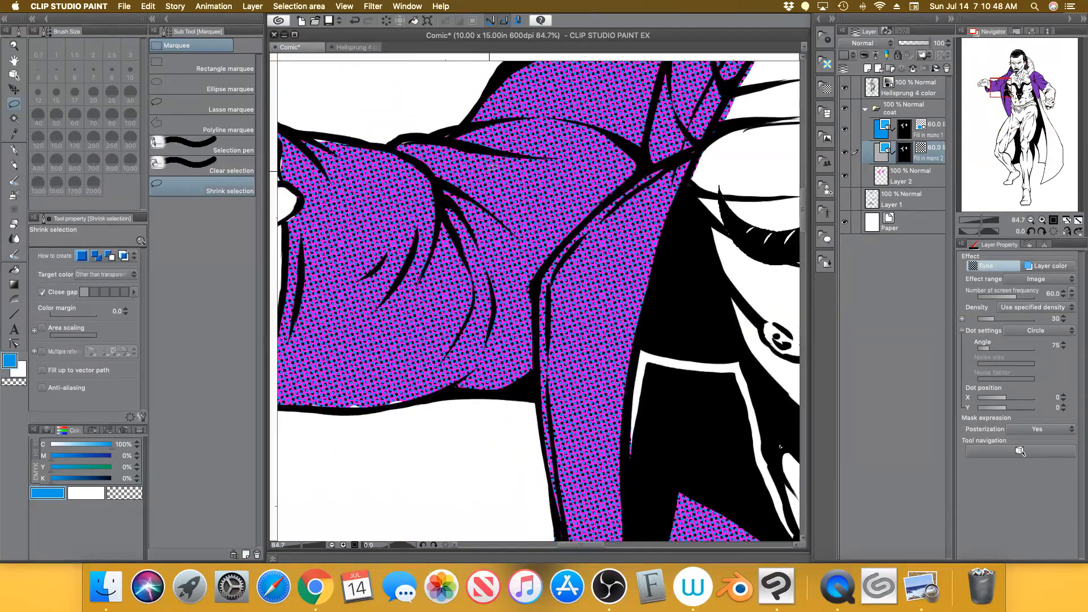
{"action": "left_click_drag", "start_coordinate": [984, 221], "coordinate": [990, 220]}
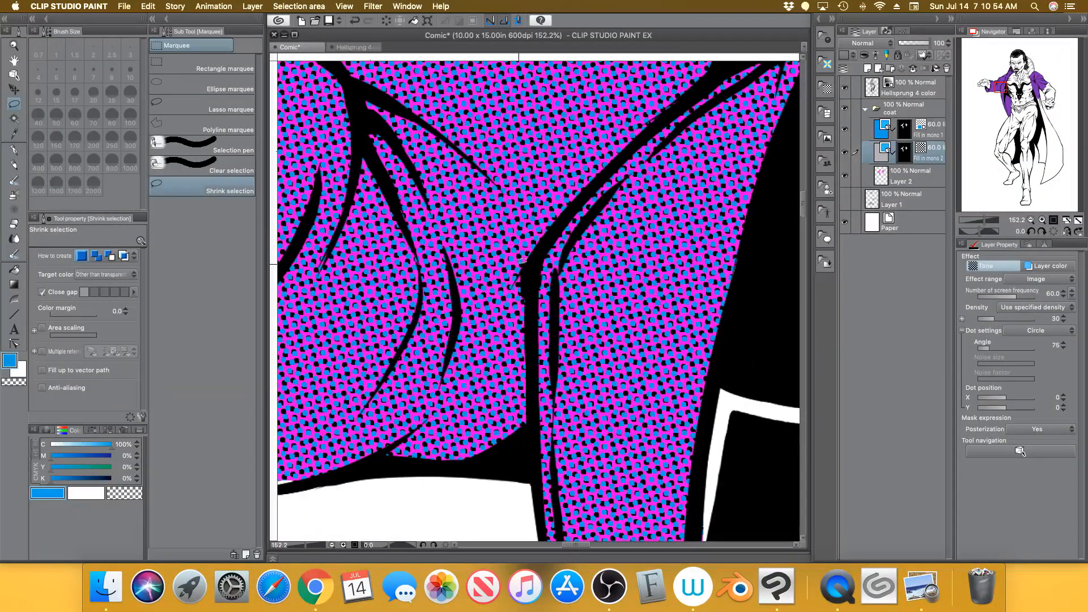
{"action": "left_click_drag", "start_coordinate": [985, 219], "coordinate": [977, 220]}
{"action": "left_click_drag", "start_coordinate": [1009, 85], "coordinate": [1038, 93]}
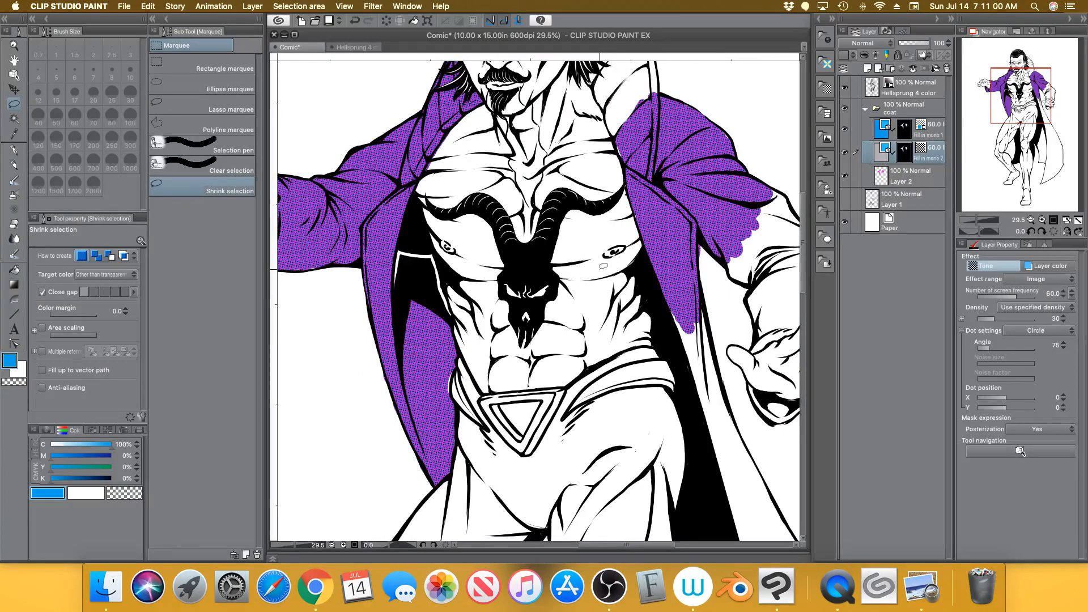
{"action": "left_click", "coordinate": [1051, 268]}
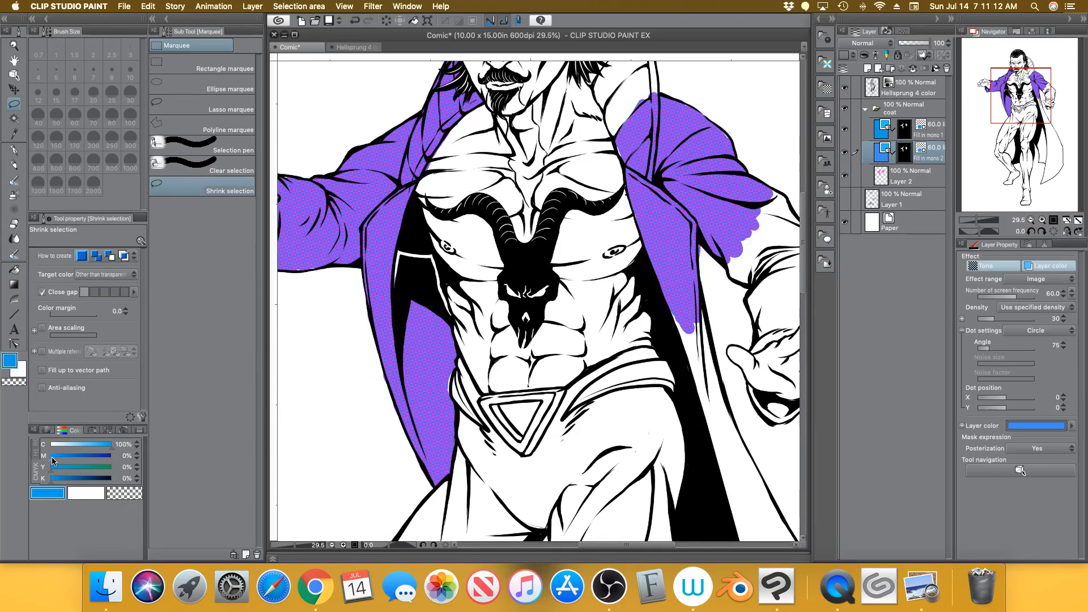
Set the colour to 100% magenta and apply it as the 75° tone's layer colour
{"action": "mouse_move", "coordinate": [57, 462]}
{"action": "left_mouse_down"}
{"action": "mouse_move", "coordinate": [110, 458]}
{"action": "mouse_move", "coordinate": [109, 446]}
{"action": "mouse_move", "coordinate": [45, 453]}
{"action": "left_mouse_up"}
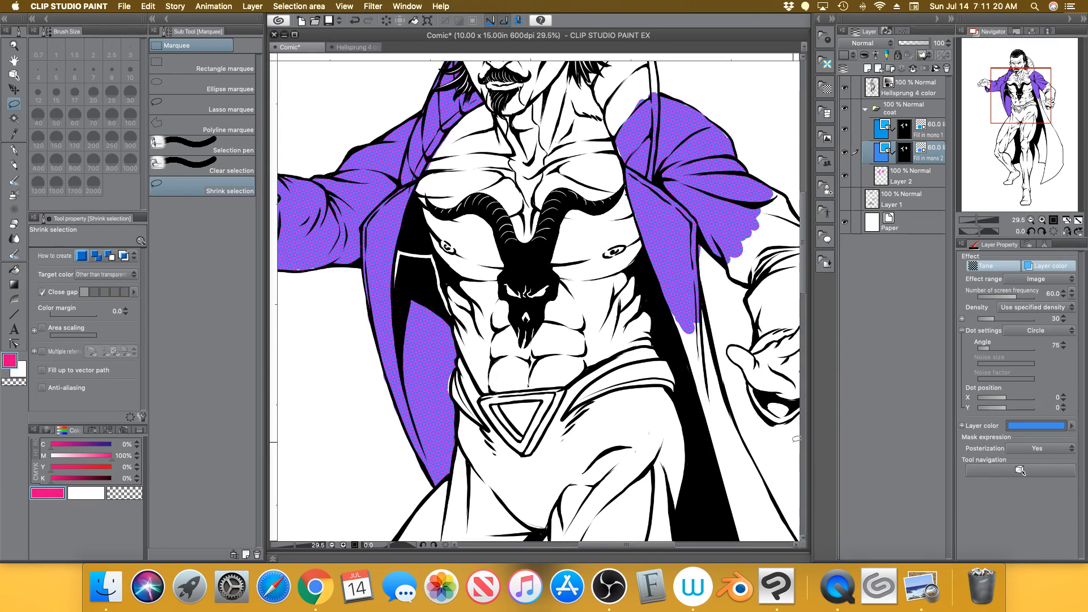
{"action": "left_click", "coordinate": [1028, 423]}
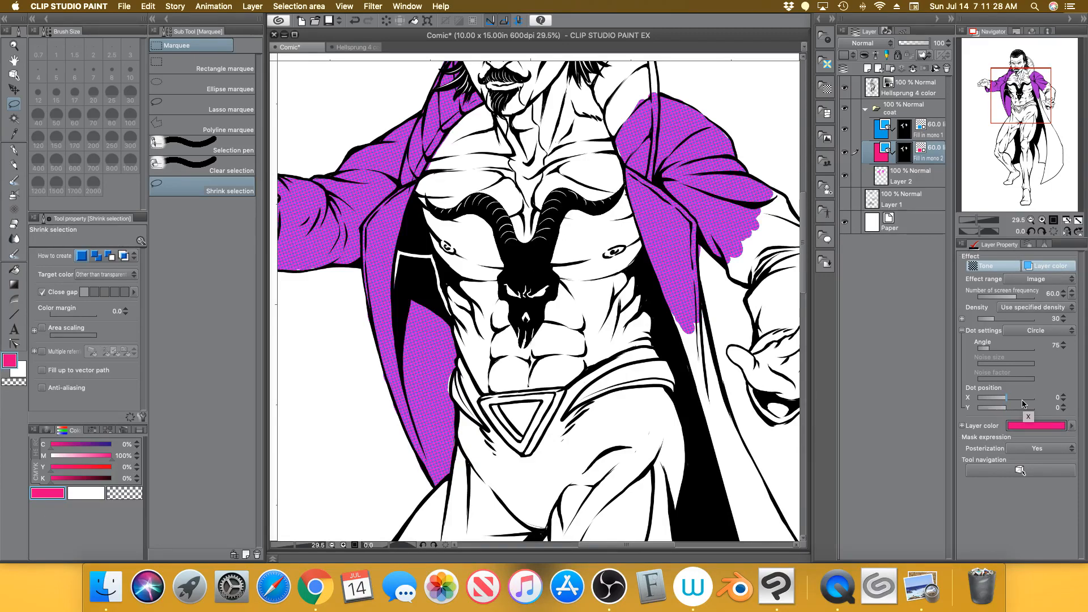
{"action": "left_click_drag", "start_coordinate": [975, 220], "coordinate": [984, 220]}
{"action": "left_click_drag", "start_coordinate": [1021, 94], "coordinate": [1004, 82]}
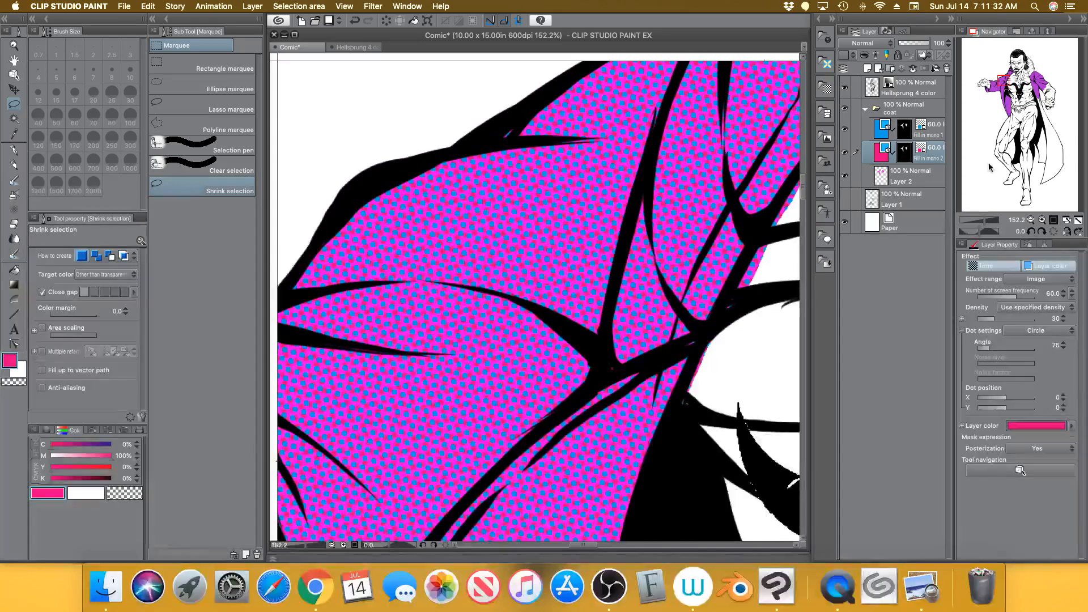
Hide Layer 2 to check the magenta dots, show it again, and reselect Layer 2
{"action": "left_click", "coordinate": [845, 177]}
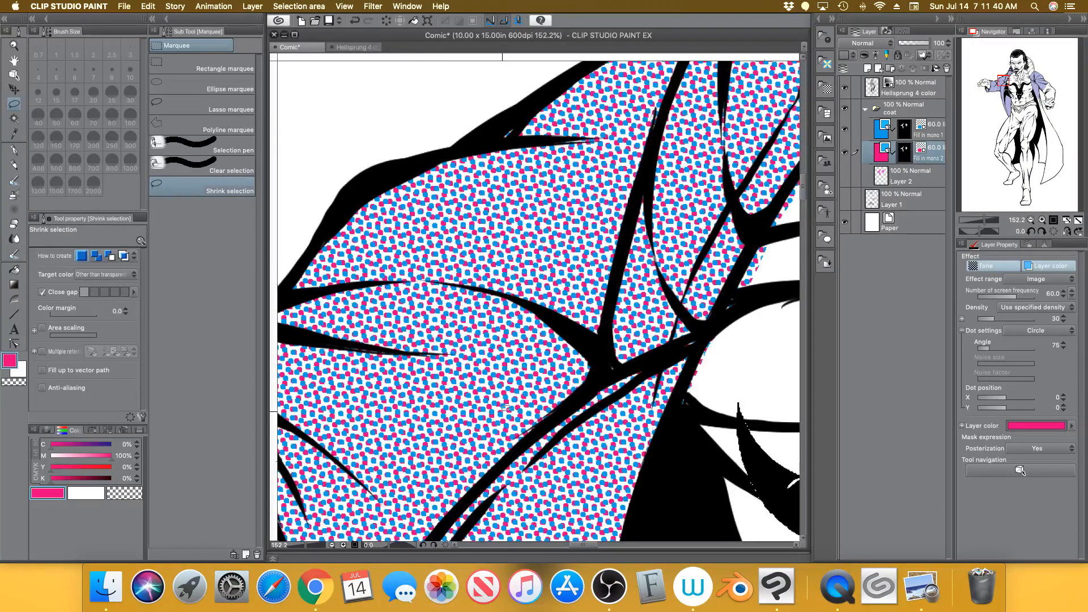
{"action": "left_click_drag", "start_coordinate": [985, 222], "coordinate": [972, 224]}
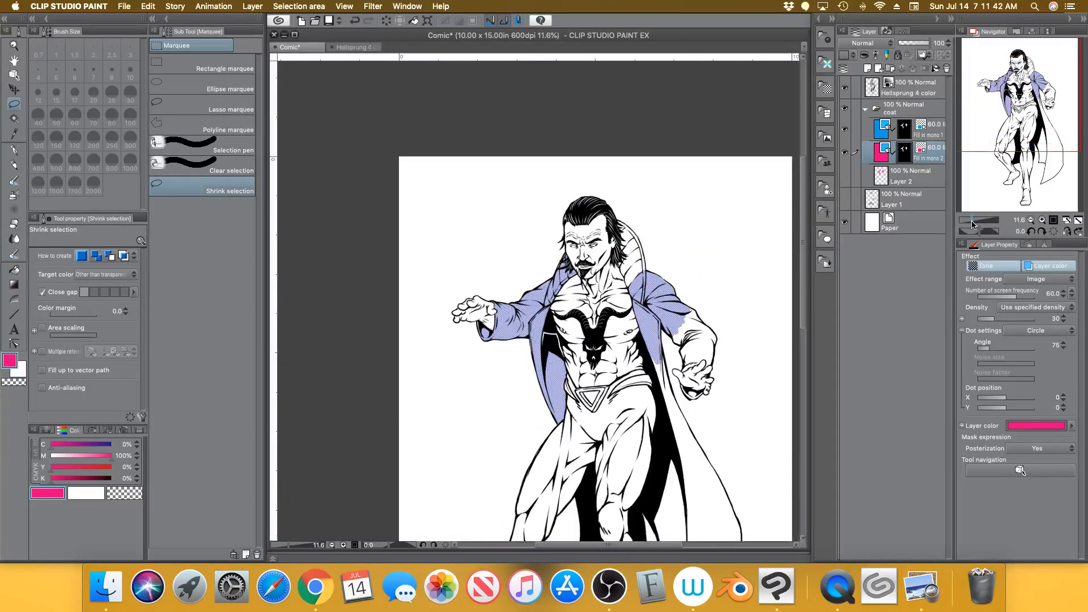
{"action": "left_click_drag", "start_coordinate": [990, 124], "coordinate": [1003, 152]}
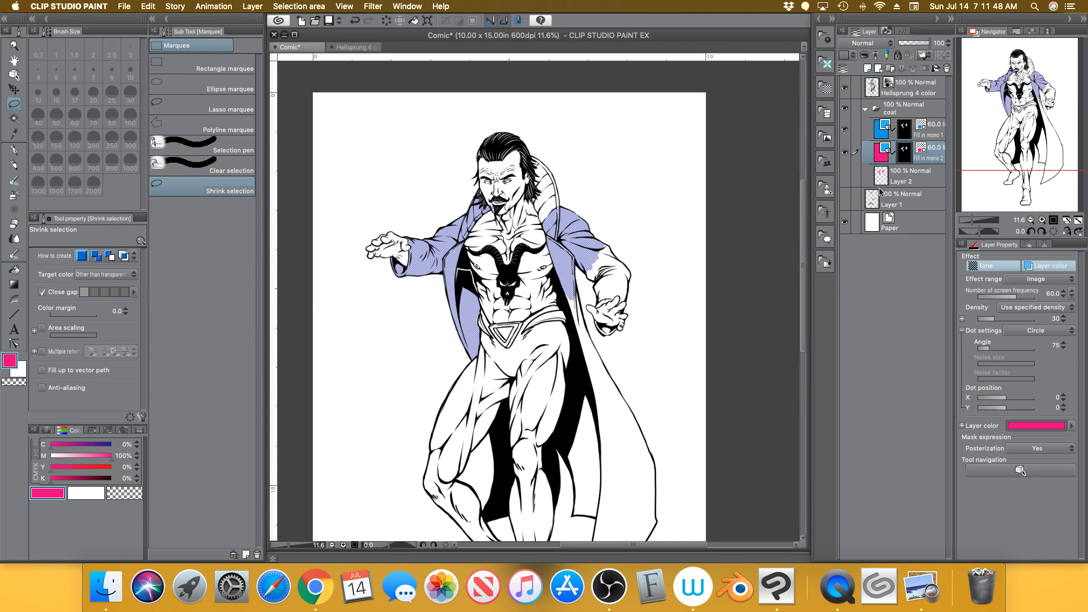
{"action": "left_click", "coordinate": [845, 175]}
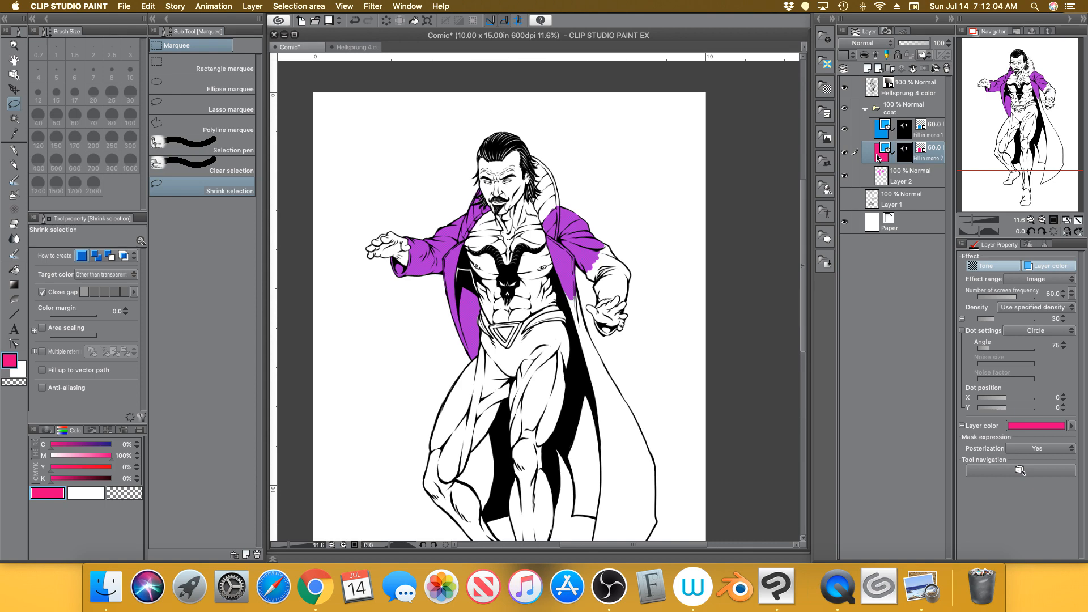
{"action": "left_click", "coordinate": [907, 173]}
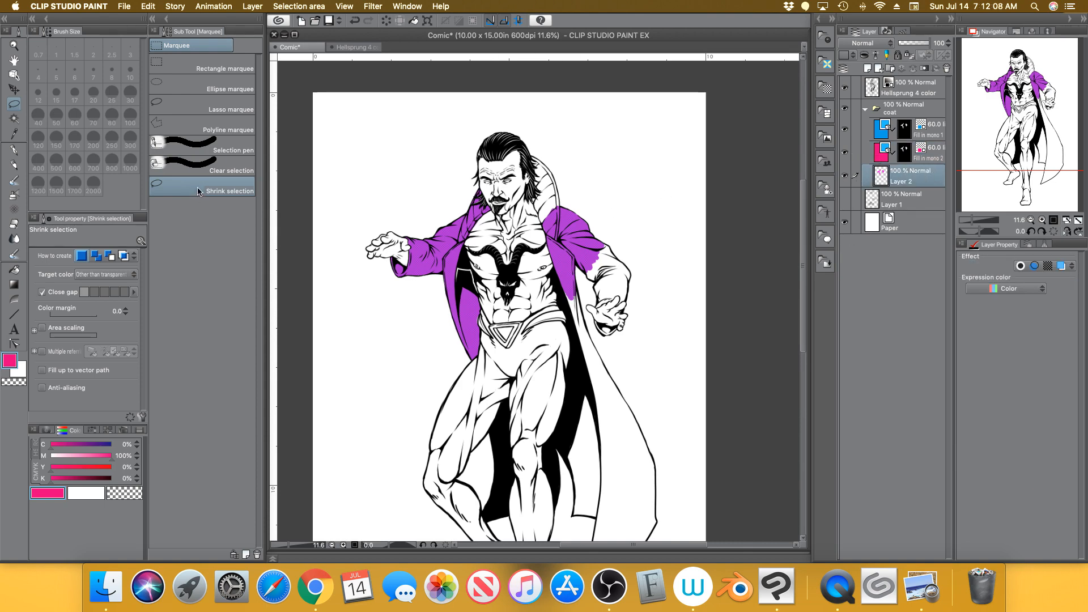
Lasso the upper body around the coat and consult the CMYK screen-angle chart in Preview
{"action": "mouse_move", "coordinate": [619, 152]}
{"action": "left_mouse_down"}
{"action": "mouse_move", "coordinate": [404, 154]}
{"action": "mouse_move", "coordinate": [669, 225]}
{"action": "mouse_move", "coordinate": [542, 136]}
{"action": "left_mouse_up"}
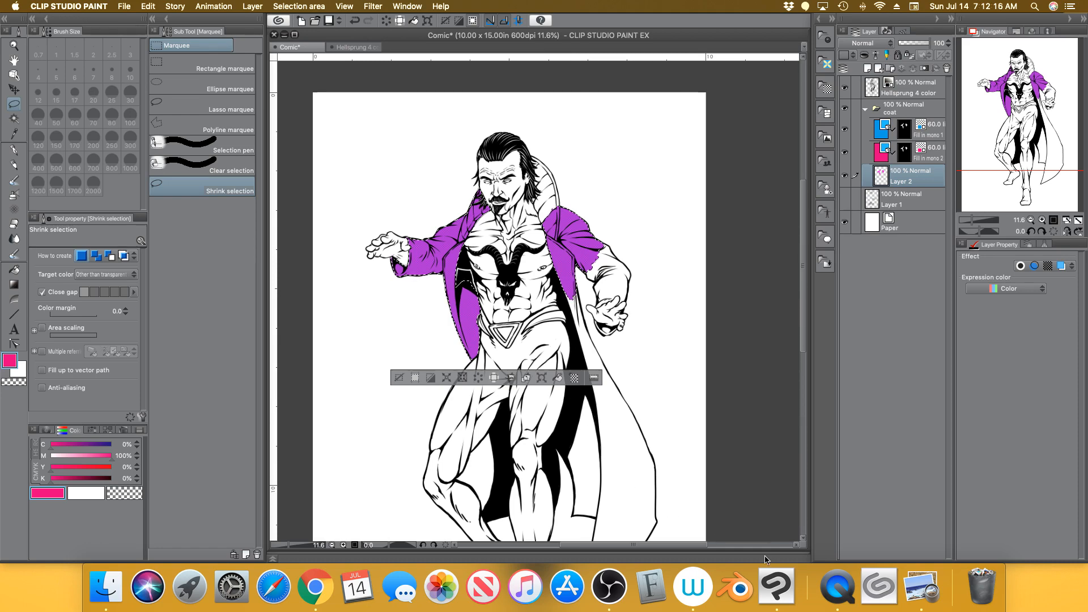
{"action": "left_click", "coordinate": [926, 562]}
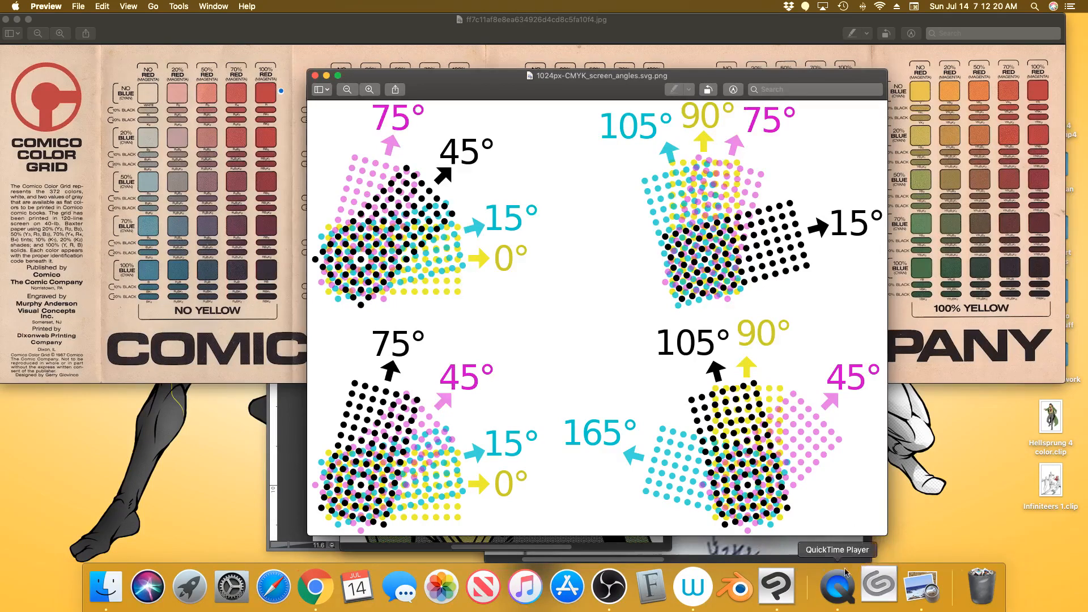
{"action": "left_click", "coordinate": [765, 561]}
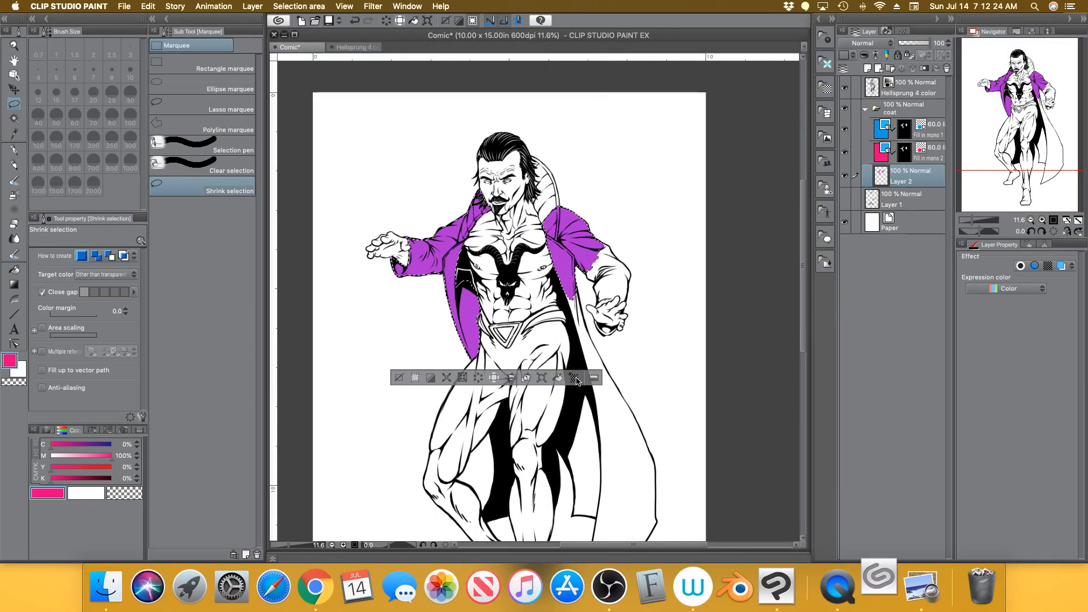
Create another circle-dot tone at 60 lines, 30% density, with the angle changed from 75 to 0°
{"action": "left_click", "coordinate": [574, 377]}
{"action": "double_click", "coordinate": [464, 113]}
{"action": "type", "text": "75"}
{"action": "left_click_drag", "start_coordinate": [465, 113], "coordinate": [435, 134]}
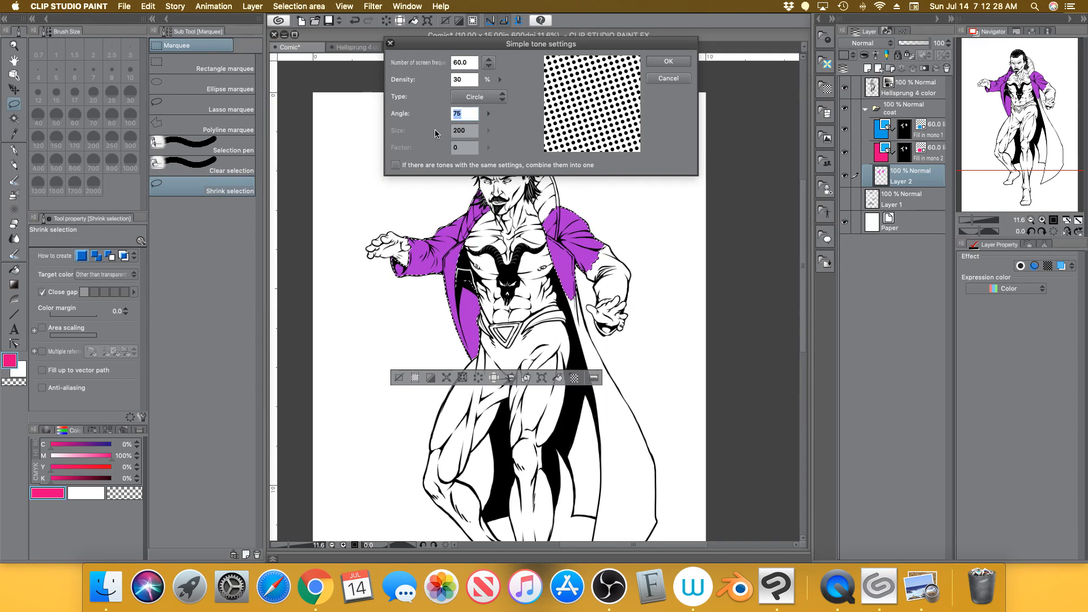
{"action": "type", "text": "0"}
{"action": "key", "text": "Return"}
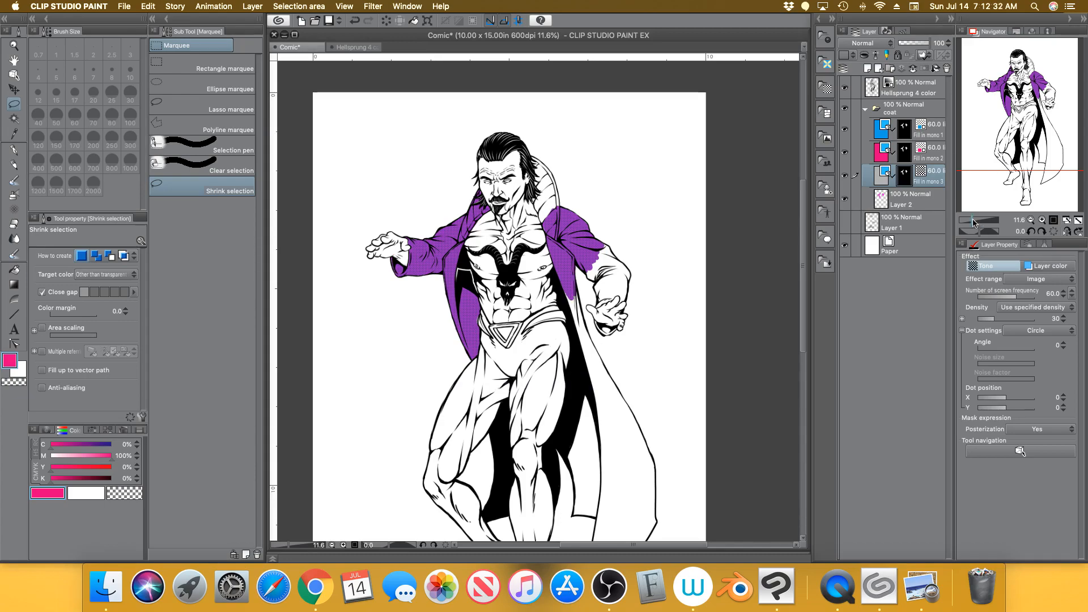
Zoom in on the coat's overlapping dots and bring Clip Studio Paint back to the front
{"action": "left_click_drag", "start_coordinate": [972, 221], "coordinate": [984, 220]}
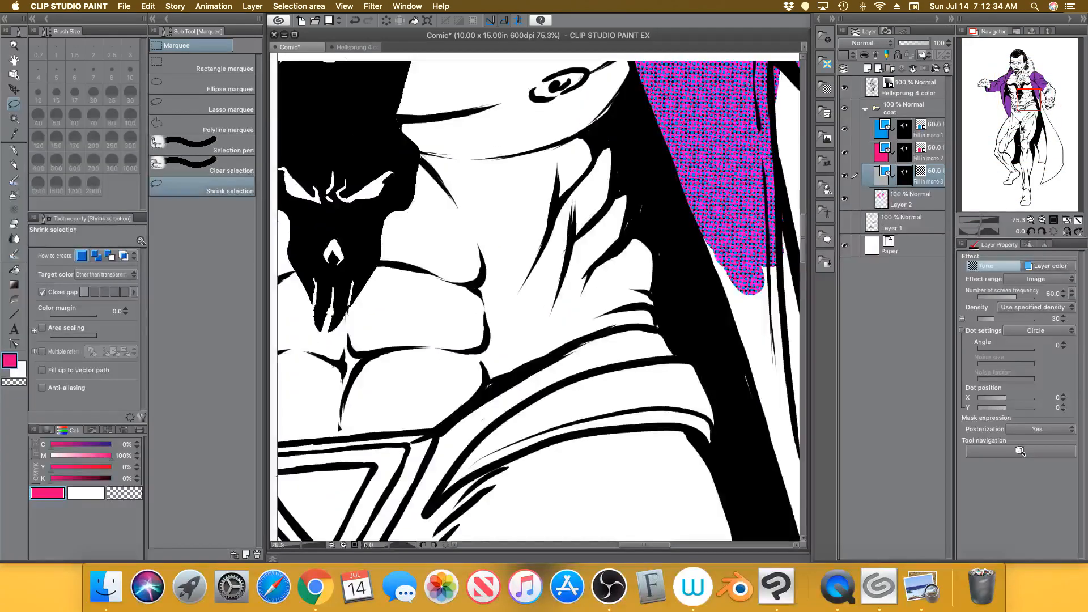
{"action": "left_click_drag", "start_coordinate": [1024, 104], "coordinate": [993, 86]}
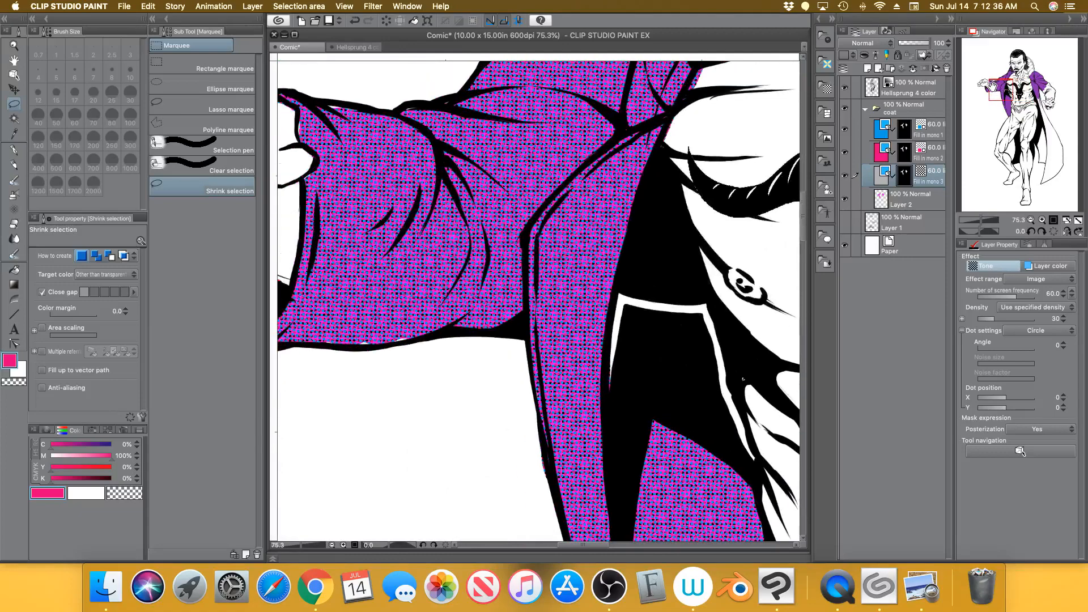
{"action": "left_click_drag", "start_coordinate": [984, 220], "coordinate": [986, 220]}
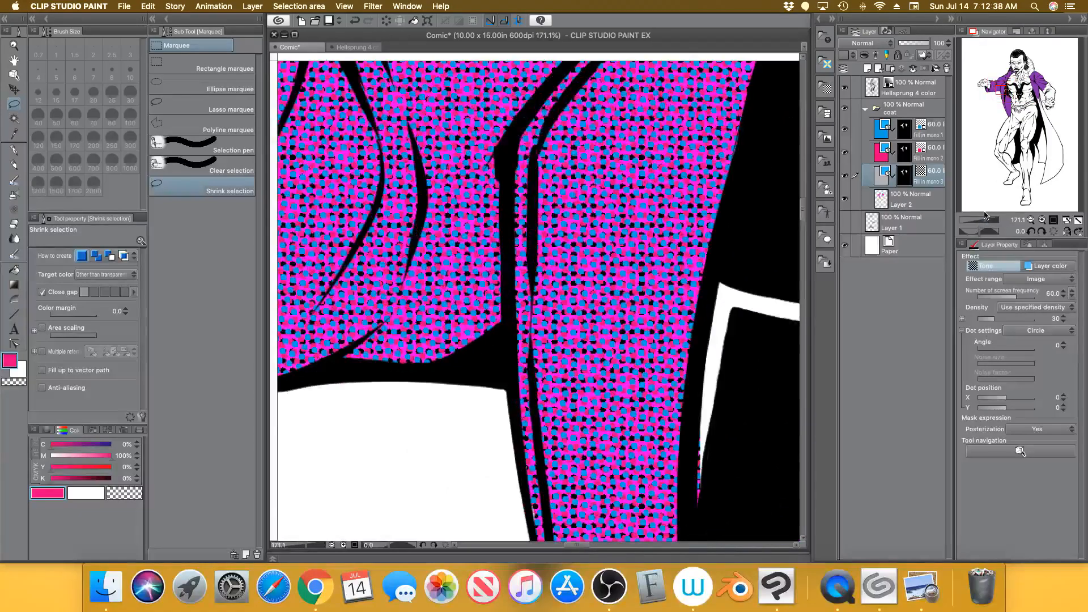
{"action": "key", "text": "super+Tab"}
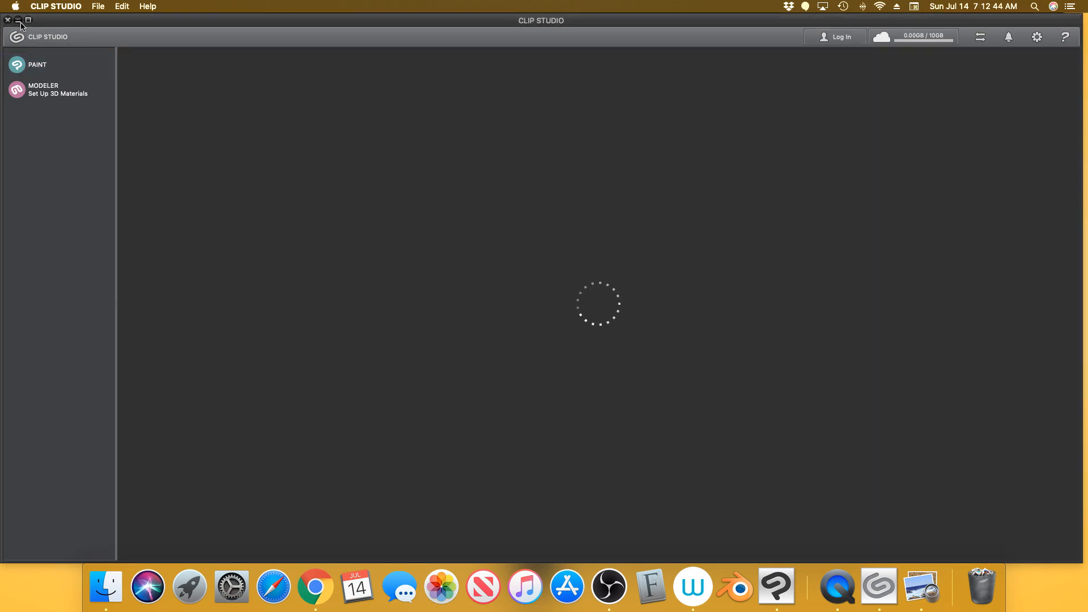
{"action": "left_click", "coordinate": [18, 20]}
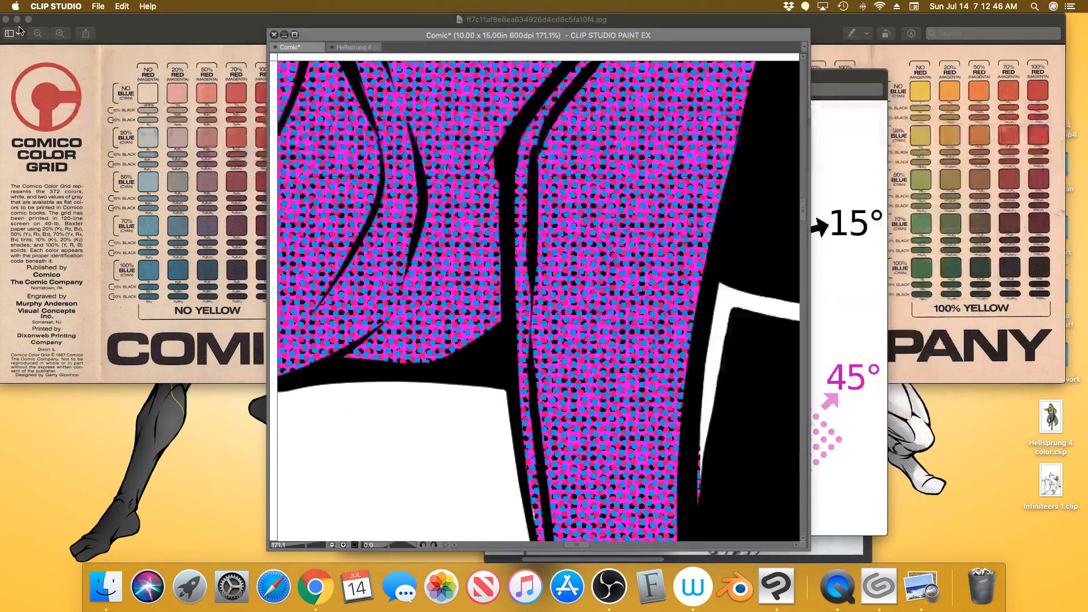
{"action": "left_click", "coordinate": [758, 211]}
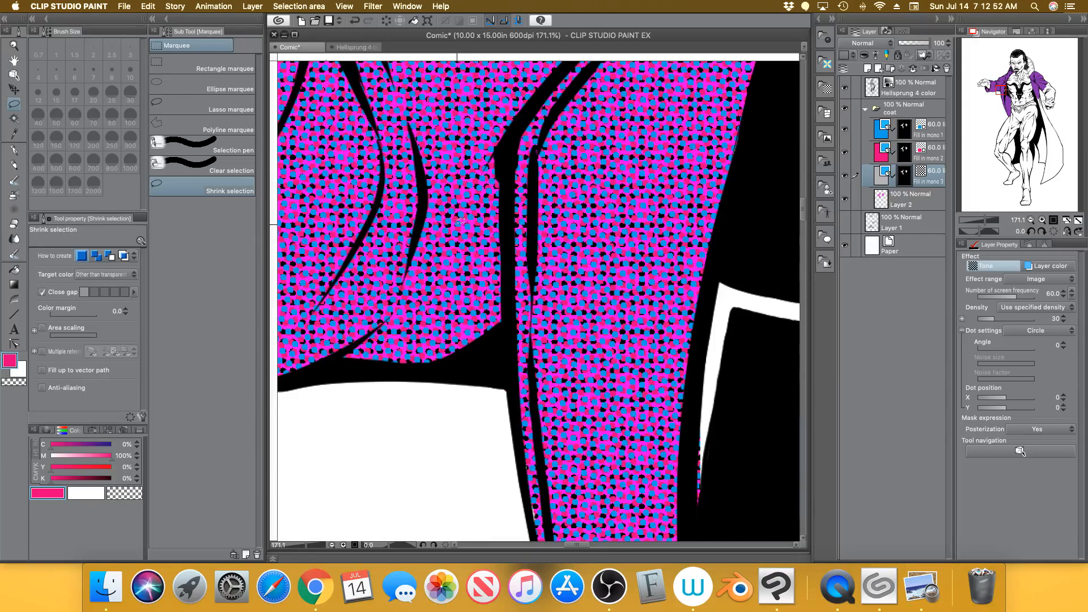
Hide the flat coat colour and give Fill in mono 3 a yellow layer colour, viewed at 13%
{"action": "left_click", "coordinate": [847, 221]}
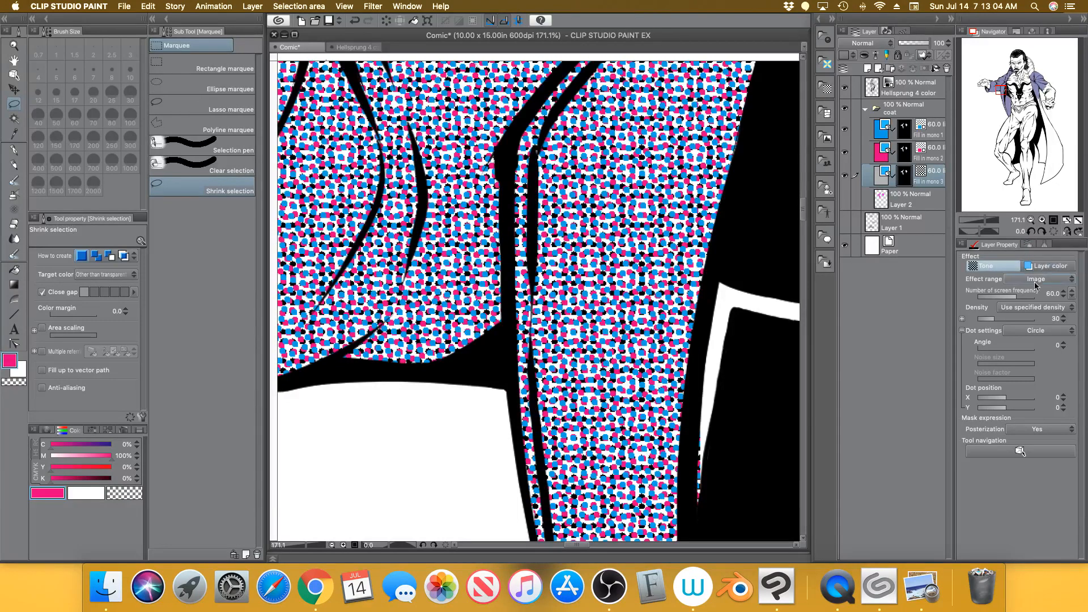
{"action": "left_click", "coordinate": [1046, 271]}
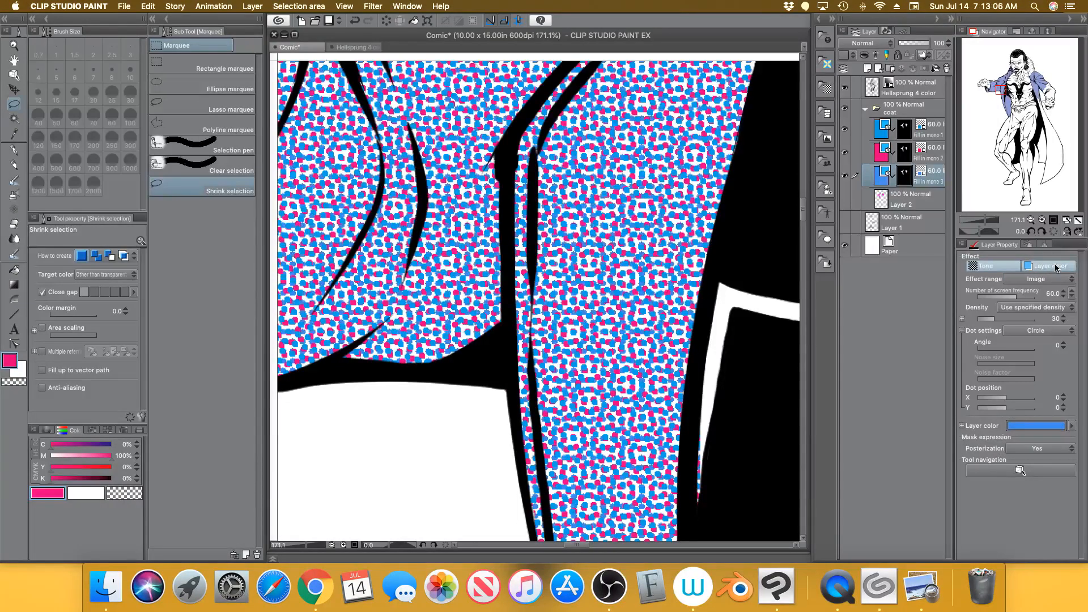
{"action": "left_click_drag", "start_coordinate": [111, 456], "coordinate": [137, 472]}
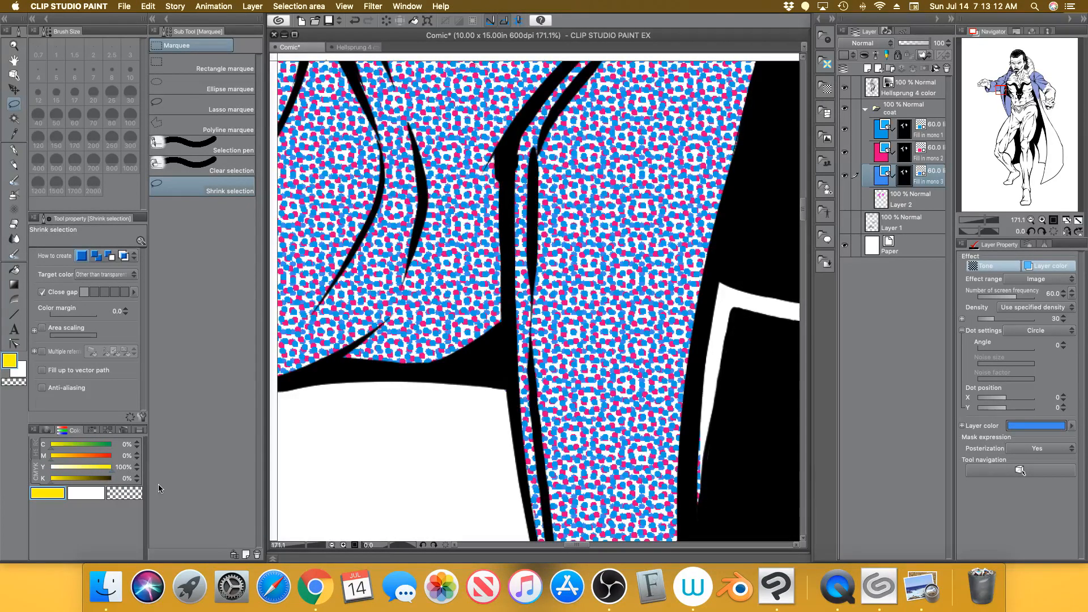
{"action": "left_click", "coordinate": [1041, 420]}
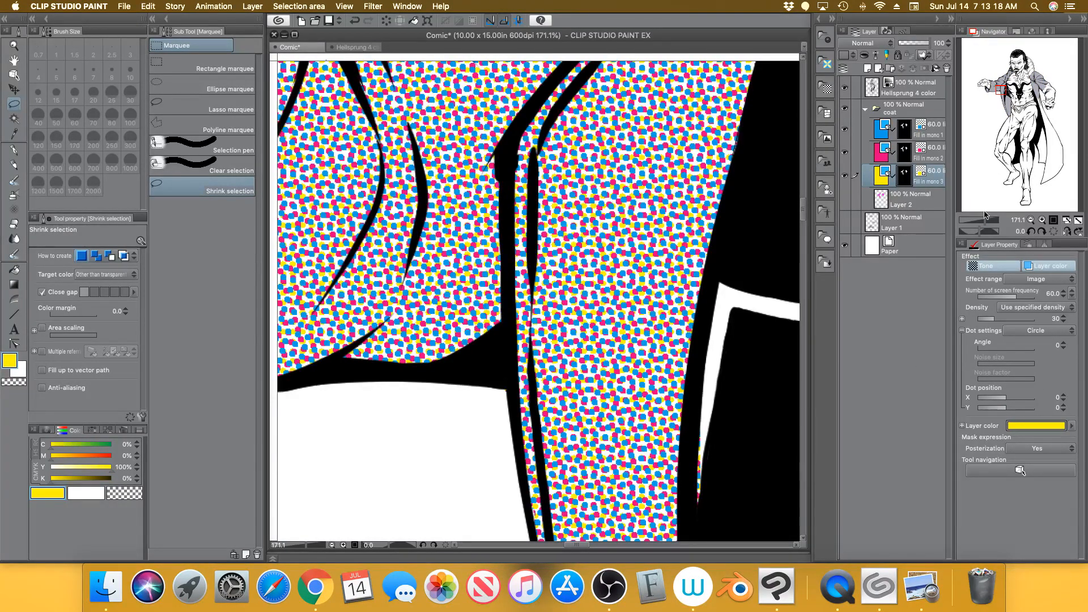
{"action": "left_click_drag", "start_coordinate": [986, 220], "coordinate": [974, 220]}
{"action": "left_click_drag", "start_coordinate": [997, 132], "coordinate": [976, 172]}
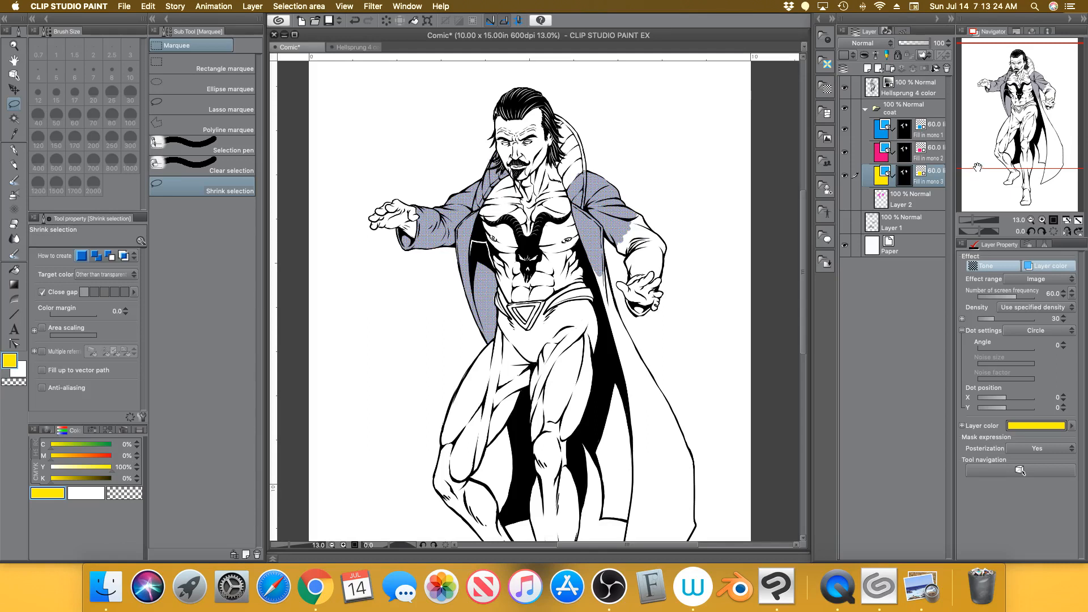
Show the purple coat colour layer again and lasso around the coat
{"action": "left_click", "coordinate": [908, 199]}
{"action": "left_click", "coordinate": [844, 200]}
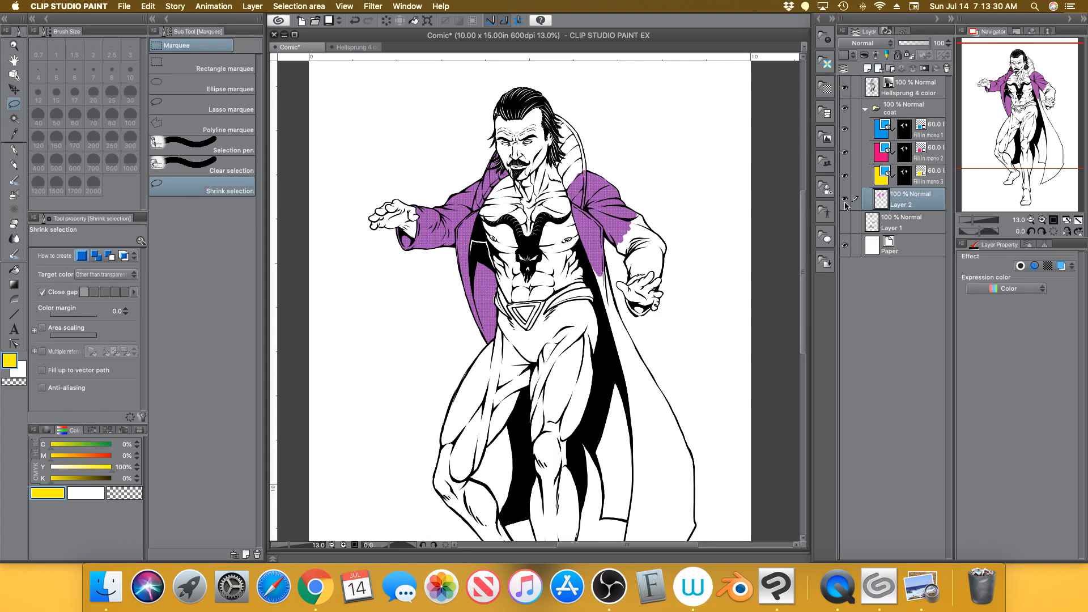
{"action": "mouse_move", "coordinate": [568, 100]}
{"action": "left_mouse_down"}
{"action": "mouse_move", "coordinate": [541, 96]}
{"action": "mouse_move", "coordinate": [706, 205]}
{"action": "mouse_move", "coordinate": [544, 85]}
{"action": "mouse_move", "coordinate": [568, 100]}
{"action": "left_mouse_up"}
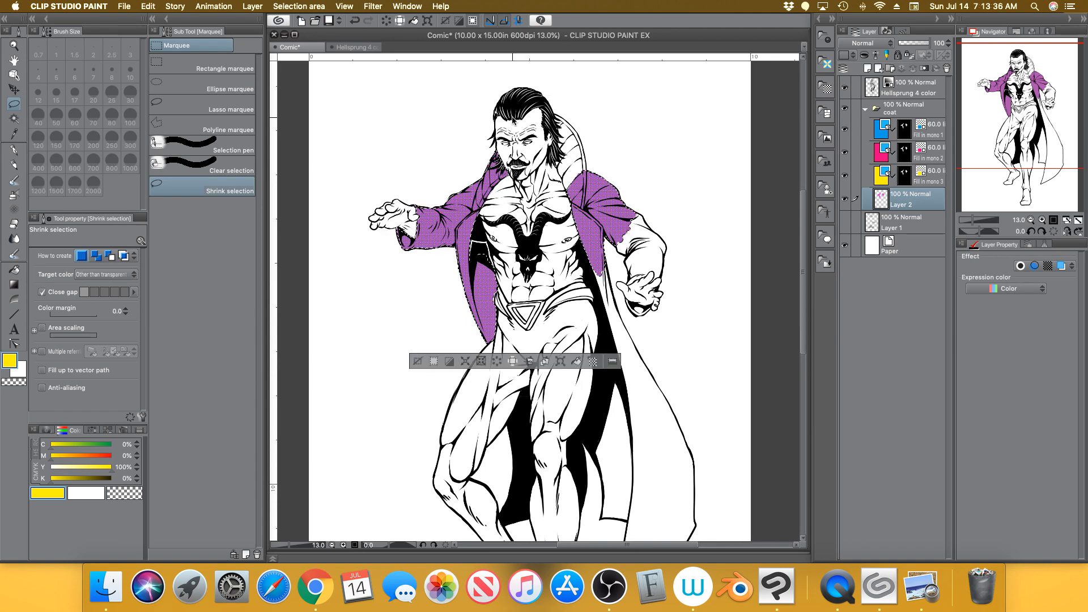
Add a 60-line, 30% circle-dot simple tone to the selection at a 45° angle
{"action": "left_click", "coordinate": [593, 362]}
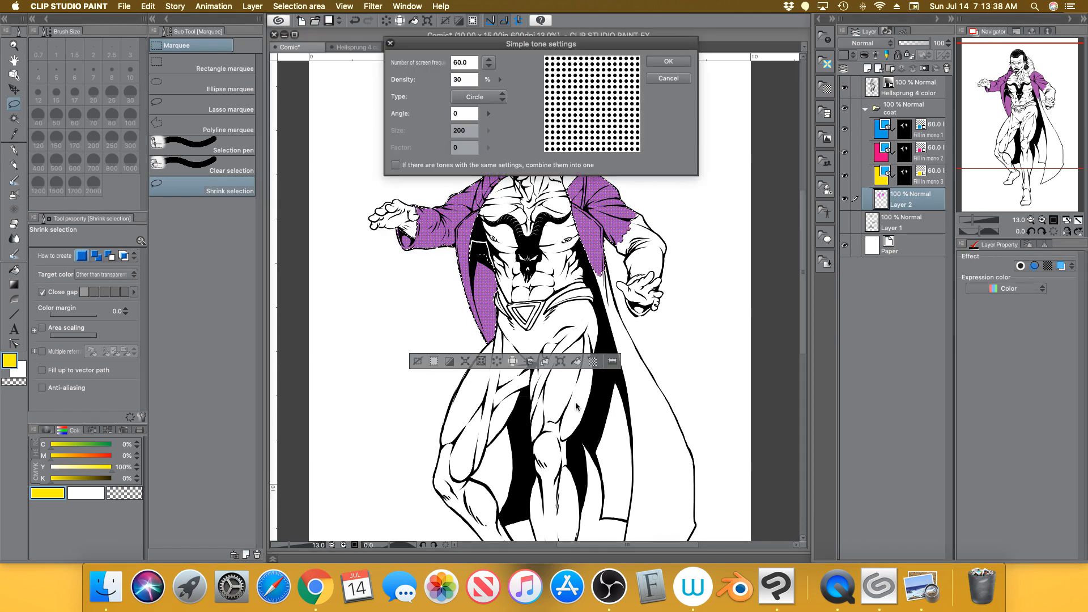
{"action": "left_click", "coordinate": [928, 572]}
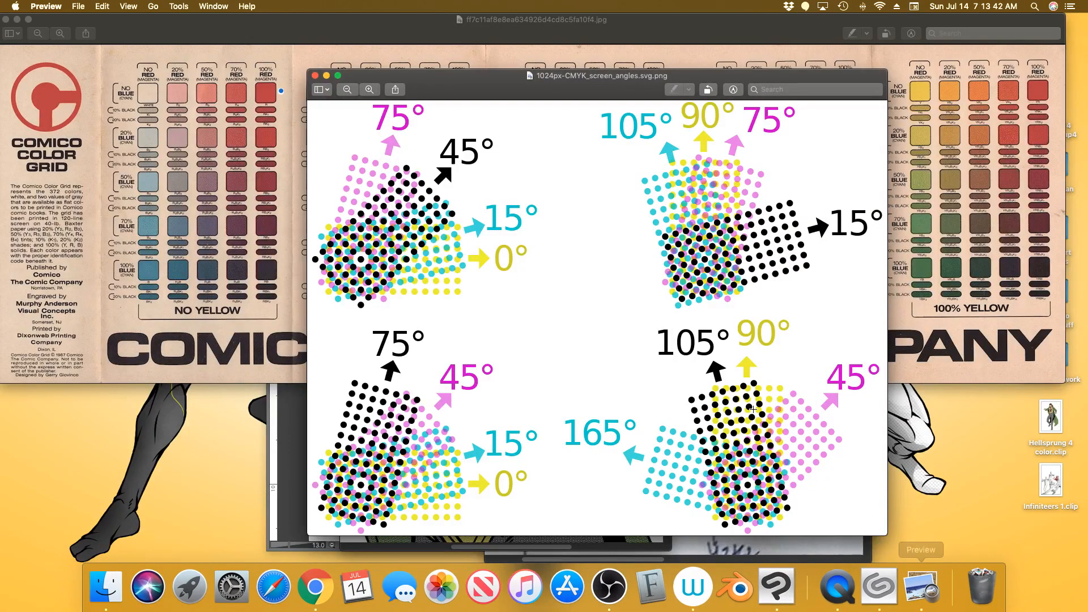
{"action": "left_click", "coordinate": [761, 579]}
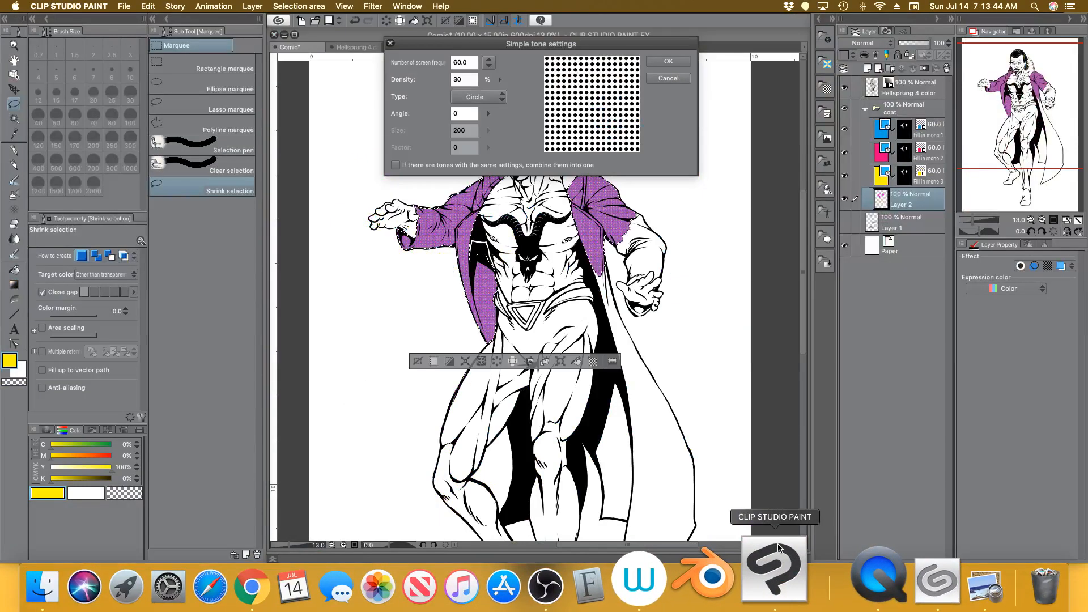
{"action": "left_click", "coordinate": [451, 115]}
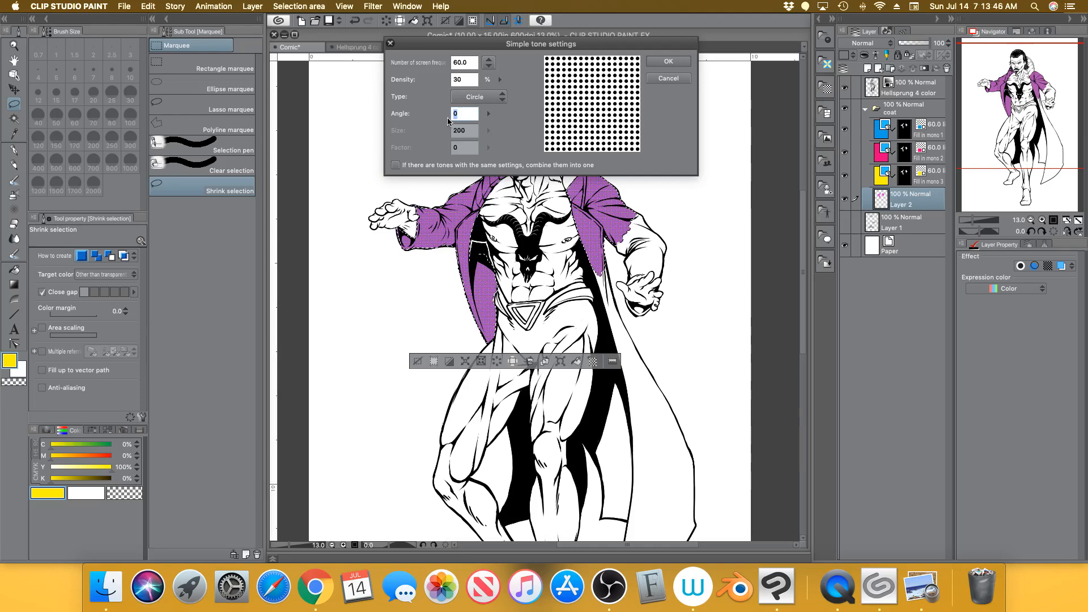
{"action": "type", "text": "4"}
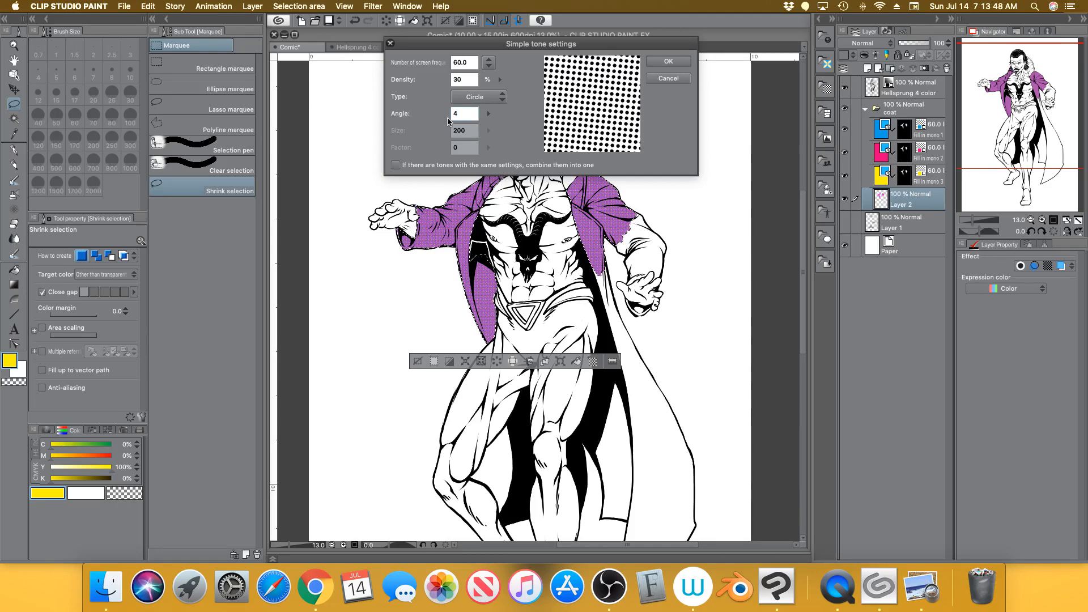
{"action": "type", "text": "5"}
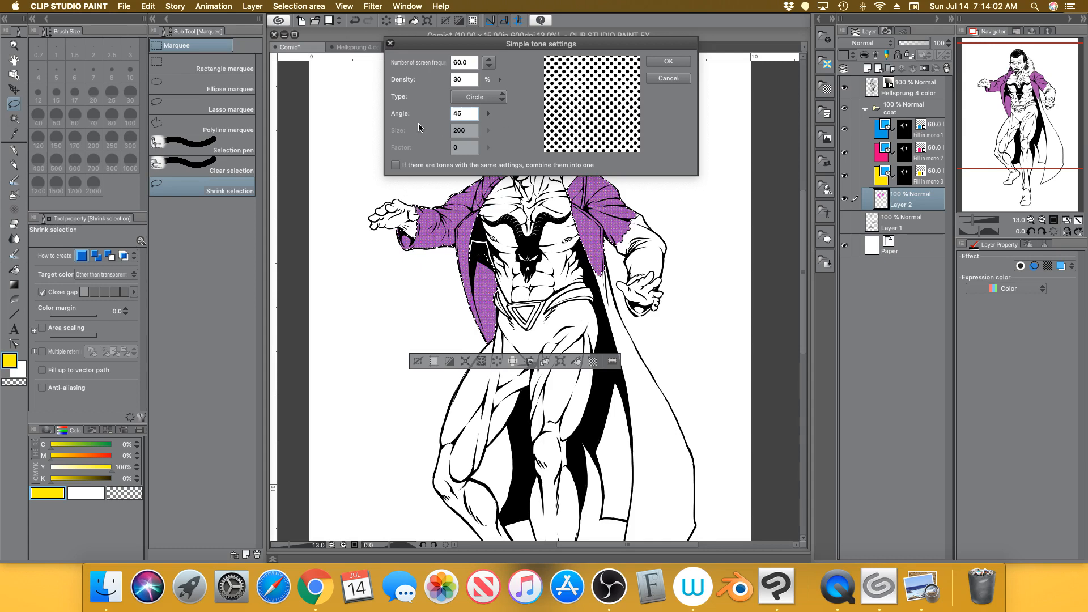
{"action": "left_click", "coordinate": [670, 62]}
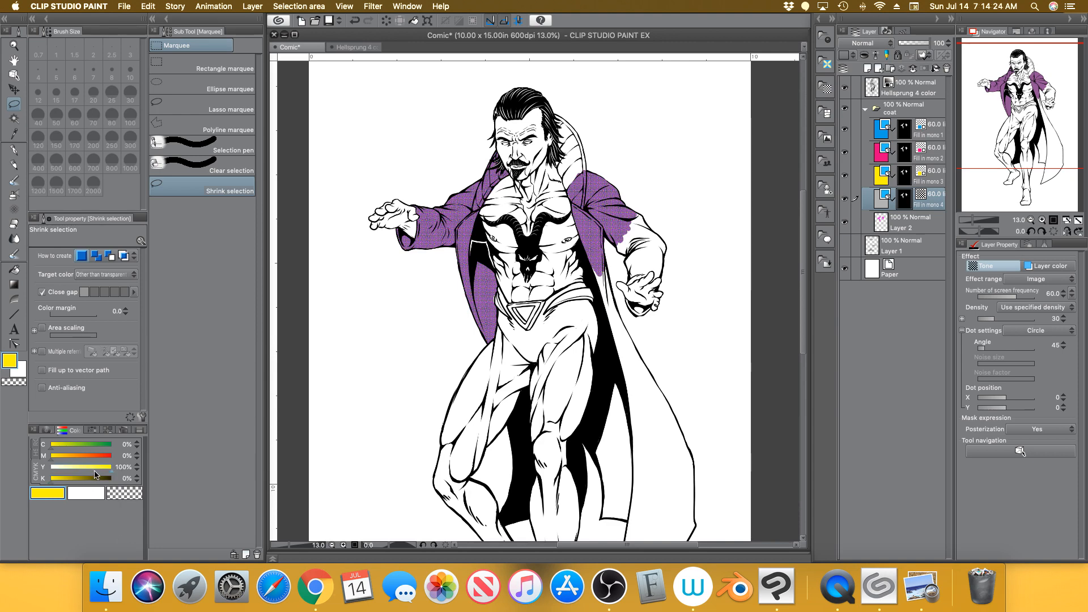
Reset the drawing colour to white with the CMYK sliders and hide the purple coat colour layer
{"action": "left_click_drag", "start_coordinate": [100, 469], "coordinate": [39, 470]}
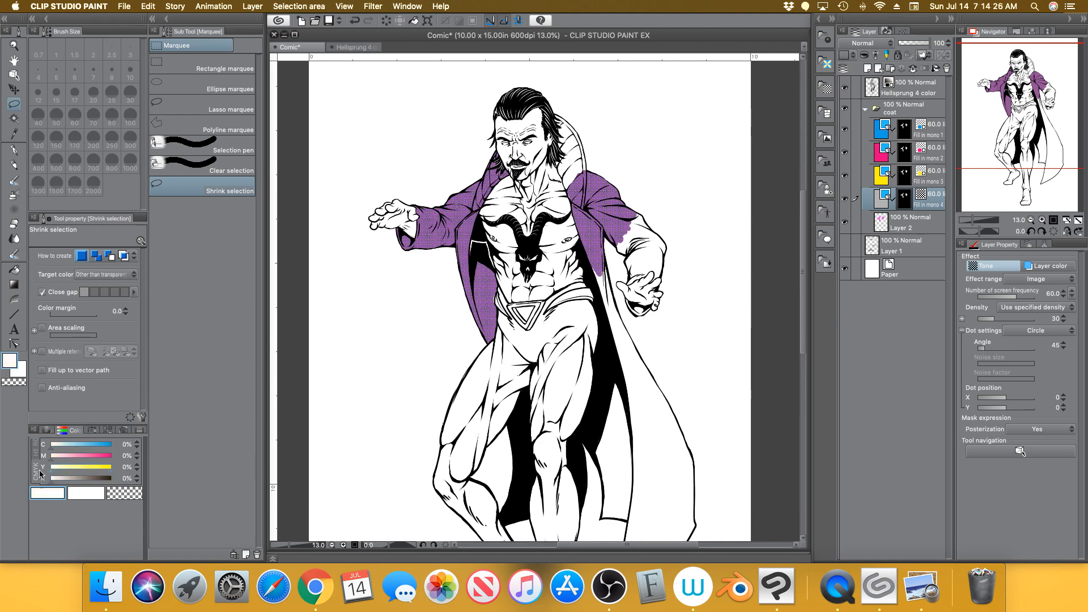
{"action": "left_click_drag", "start_coordinate": [55, 481], "coordinate": [101, 481]}
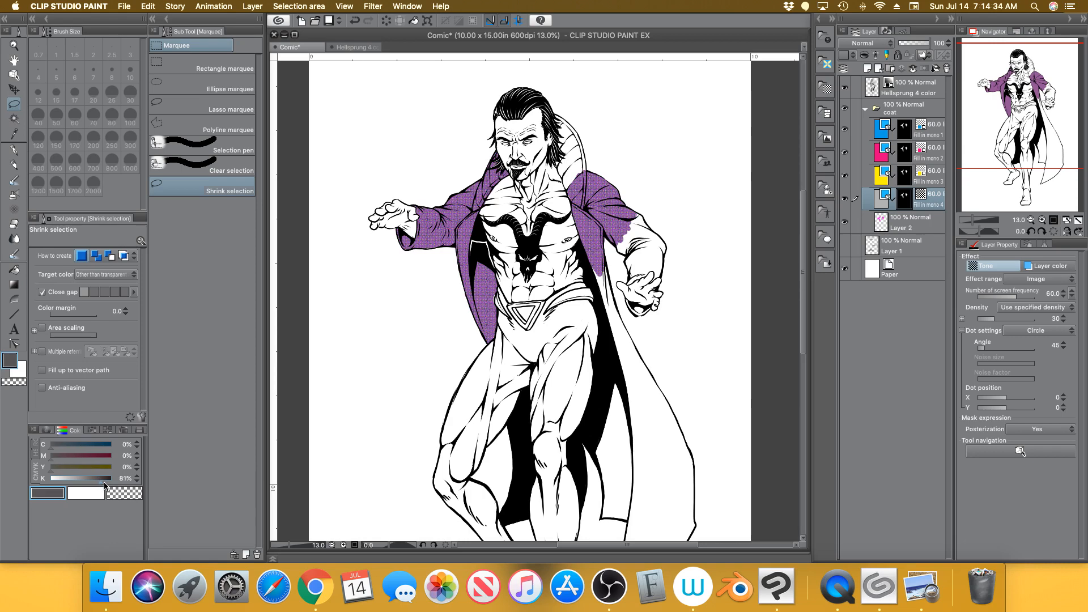
{"action": "left_click_drag", "start_coordinate": [97, 482], "coordinate": [28, 494]}
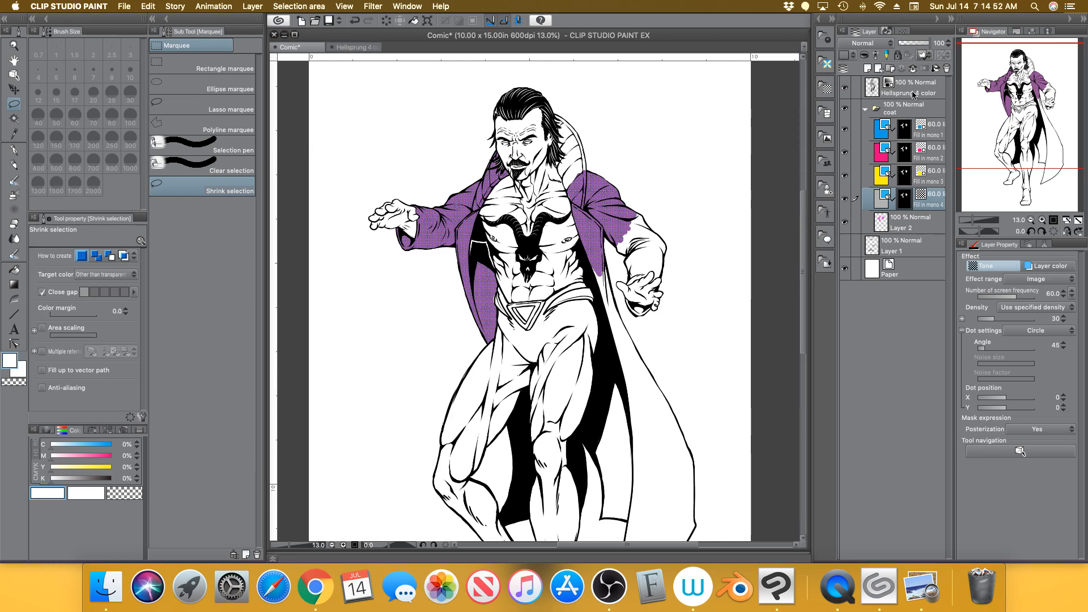
{"action": "left_click", "coordinate": [844, 223]}
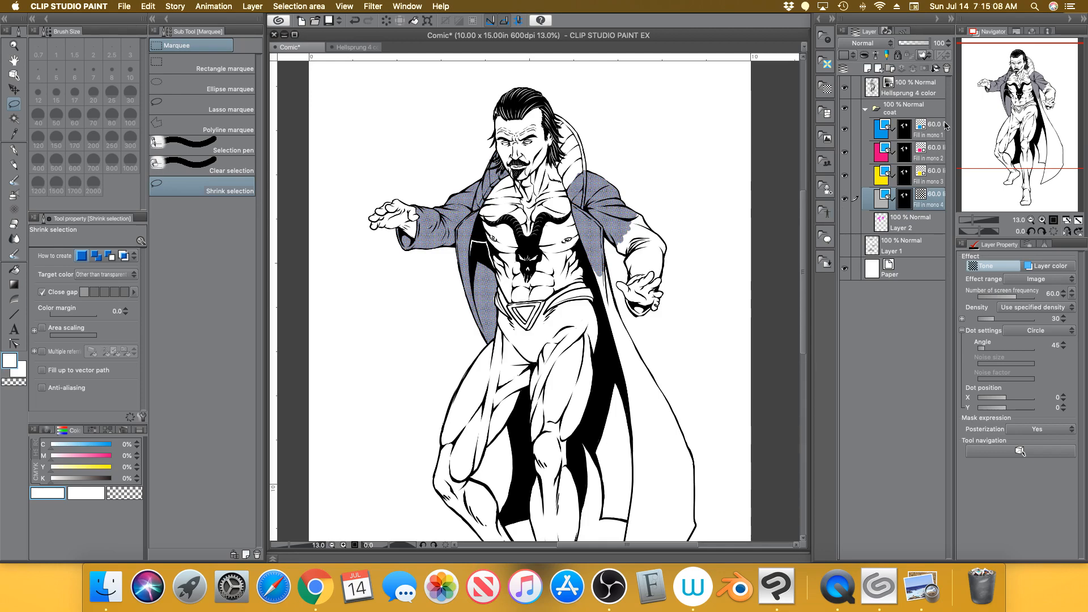
Frame the upper body at 23.3%, select Fill in mono 1, then switch to the Preview reference charts
{"action": "left_click", "coordinate": [977, 221]}
{"action": "left_click_drag", "start_coordinate": [977, 220], "coordinate": [976, 220]}
{"action": "left_click_drag", "start_coordinate": [1038, 106], "coordinate": [1034, 91]}
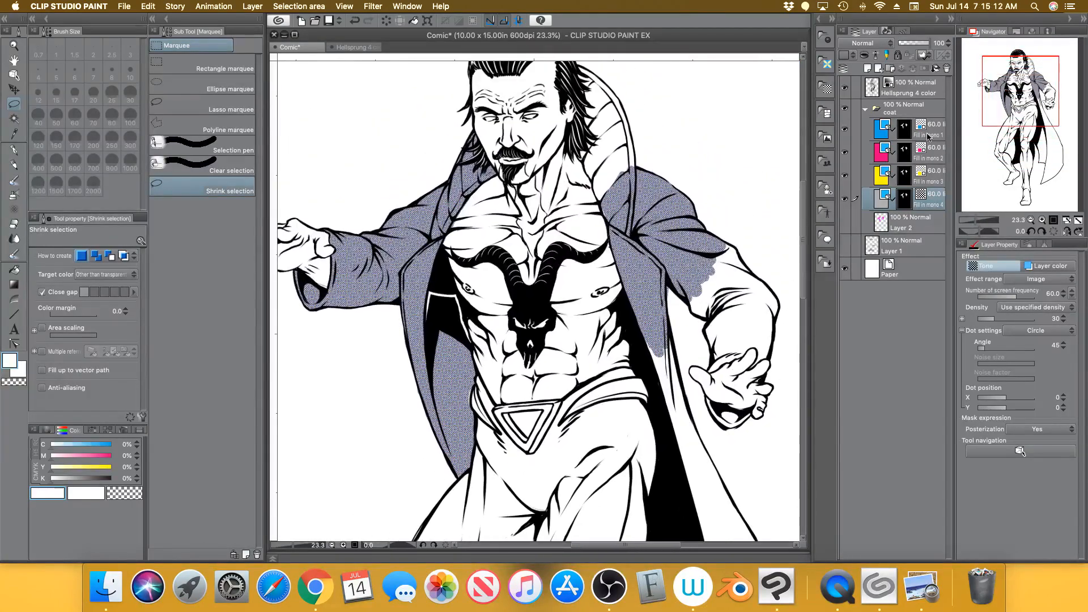
{"action": "left_click", "coordinate": [937, 130]}
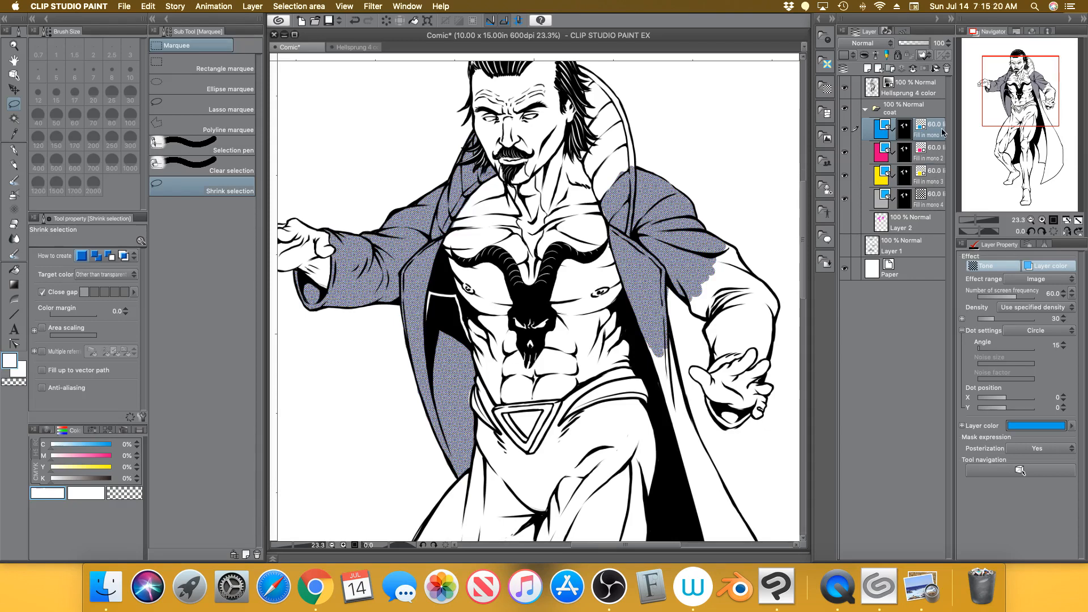
{"action": "left_click", "coordinate": [921, 587]}
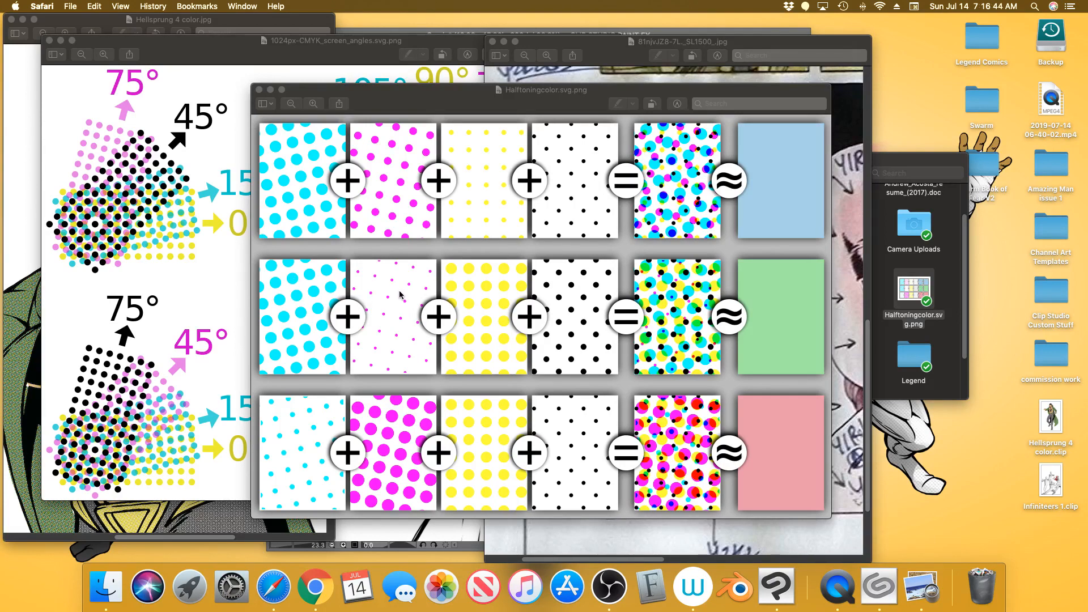
Close the blank Safari window, review the Halftoningcolor.svg.png chart, then return to Clip Studio Paint
{"action": "key", "text": "super+n"}
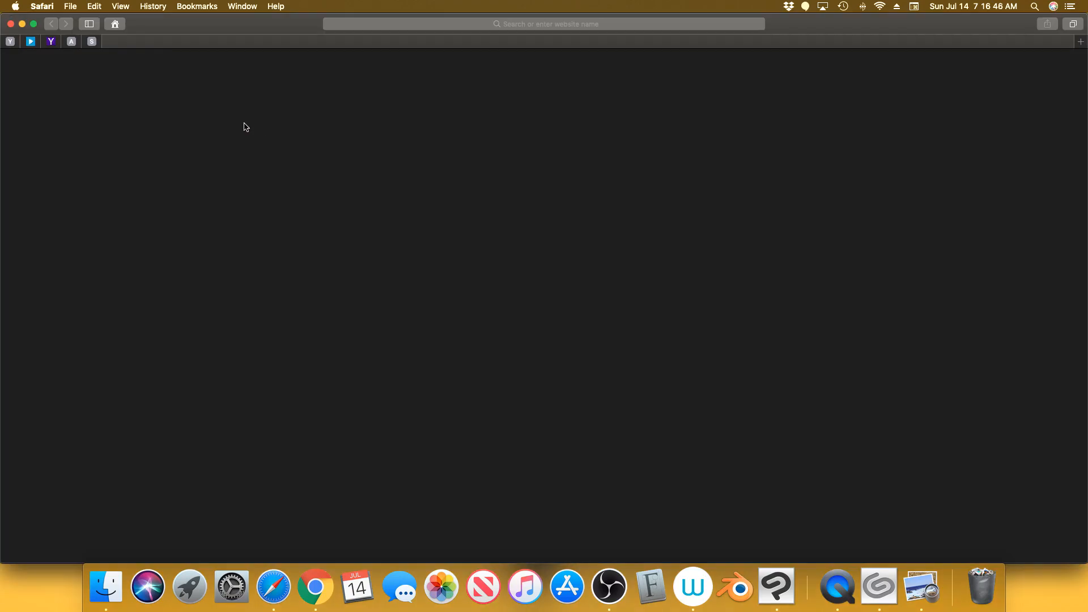
{"action": "left_click", "coordinate": [11, 24]}
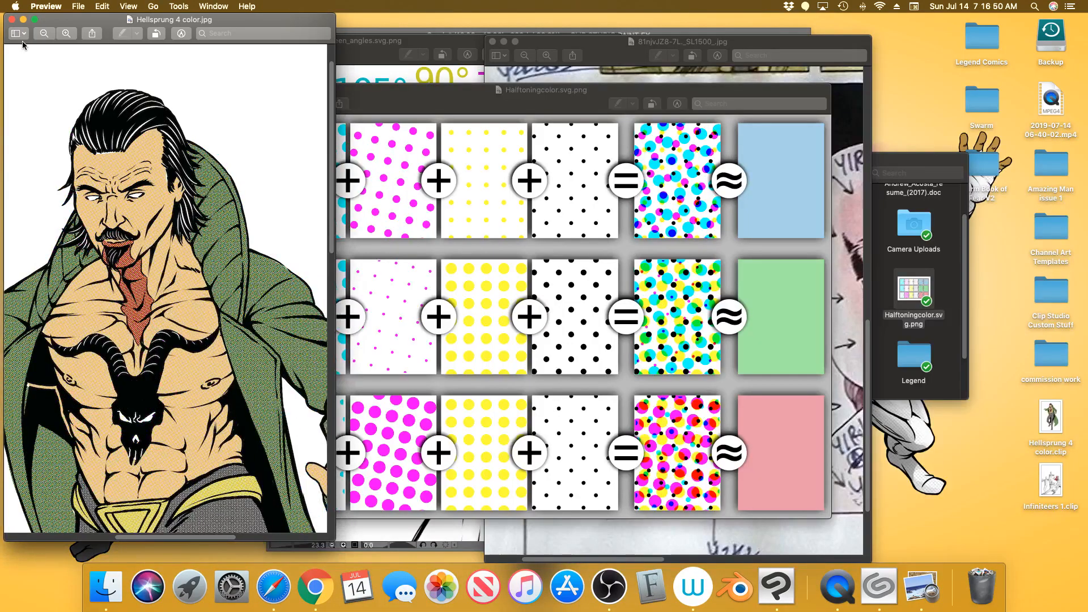
{"action": "left_click", "coordinate": [394, 299]}
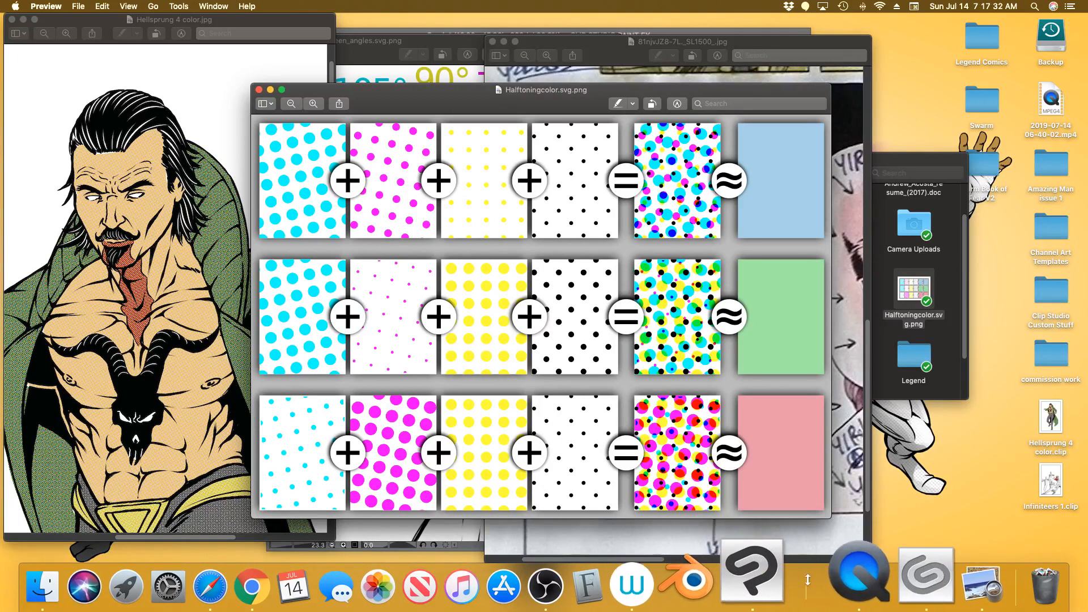
{"action": "left_click", "coordinate": [776, 587]}
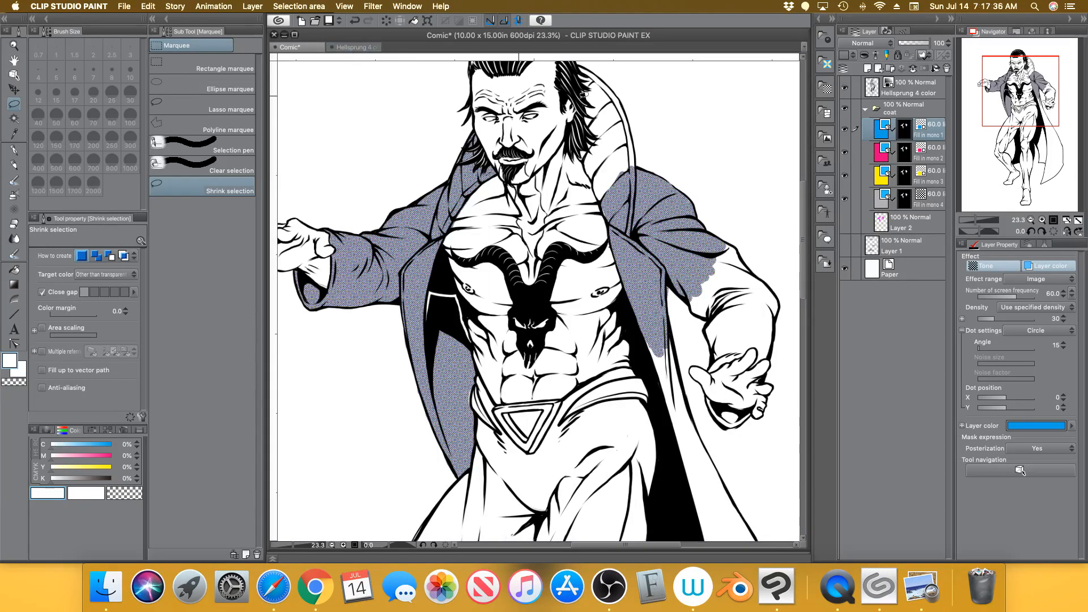
Show Layer 1's 600 dpi and 10×15 inch notes, frame the head and chest, then return to Preview
{"action": "left_click", "coordinate": [844, 246]}
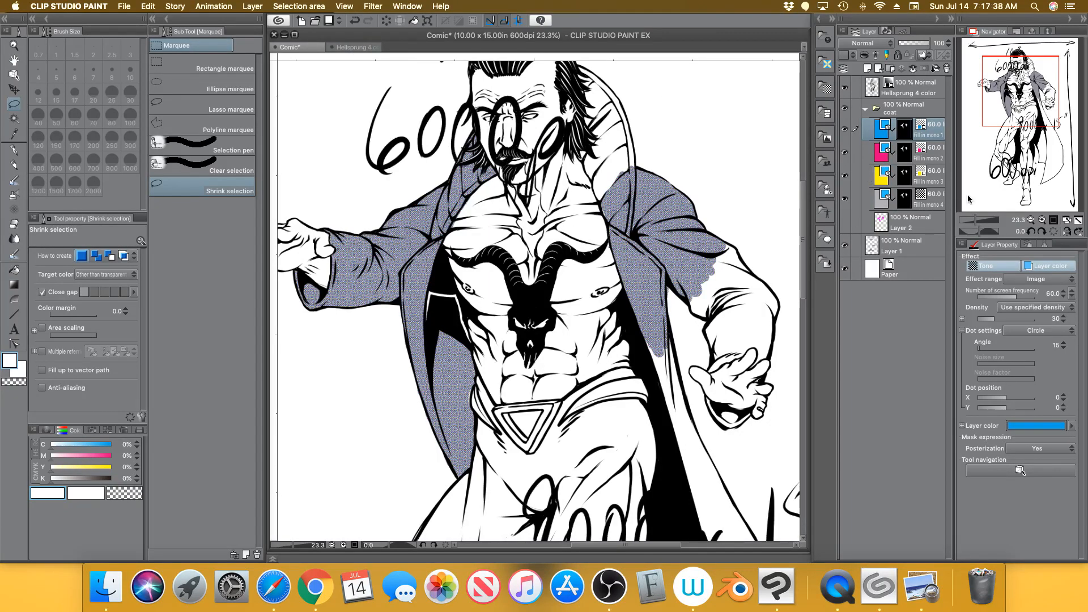
{"action": "left_click_drag", "start_coordinate": [1002, 122], "coordinate": [1006, 118]}
{"action": "left_click", "coordinate": [1078, 220]}
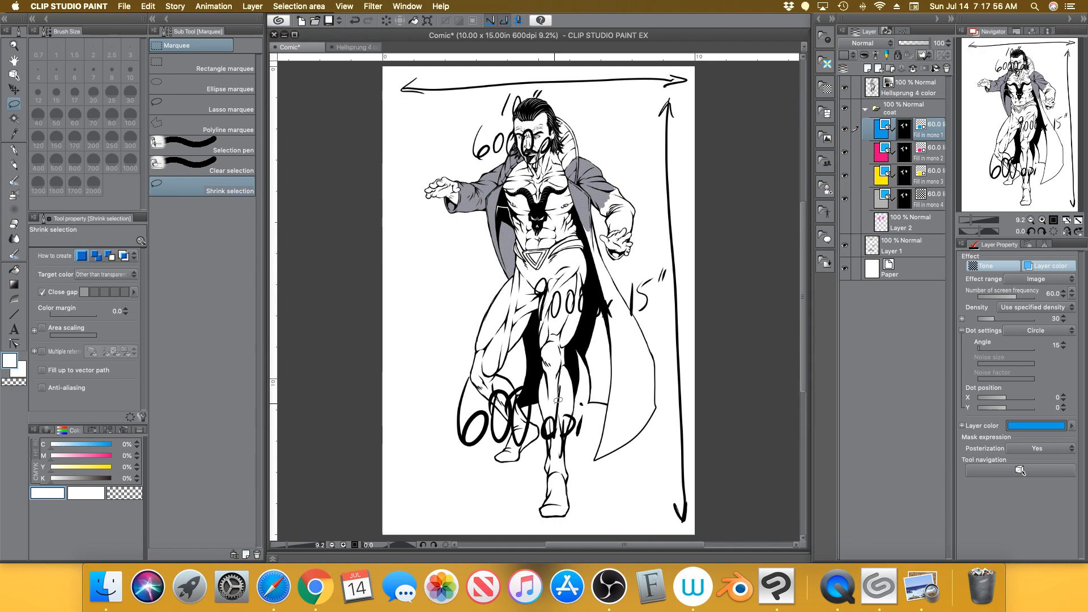
{"action": "left_click_drag", "start_coordinate": [971, 220], "coordinate": [978, 220]}
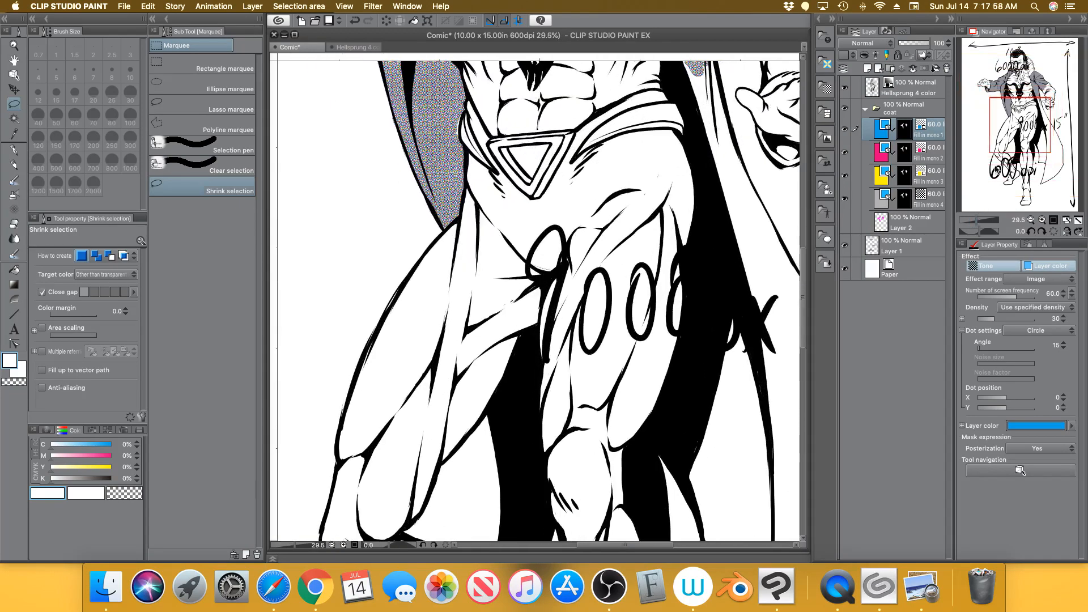
{"action": "left_click_drag", "start_coordinate": [1000, 114], "coordinate": [991, 88]}
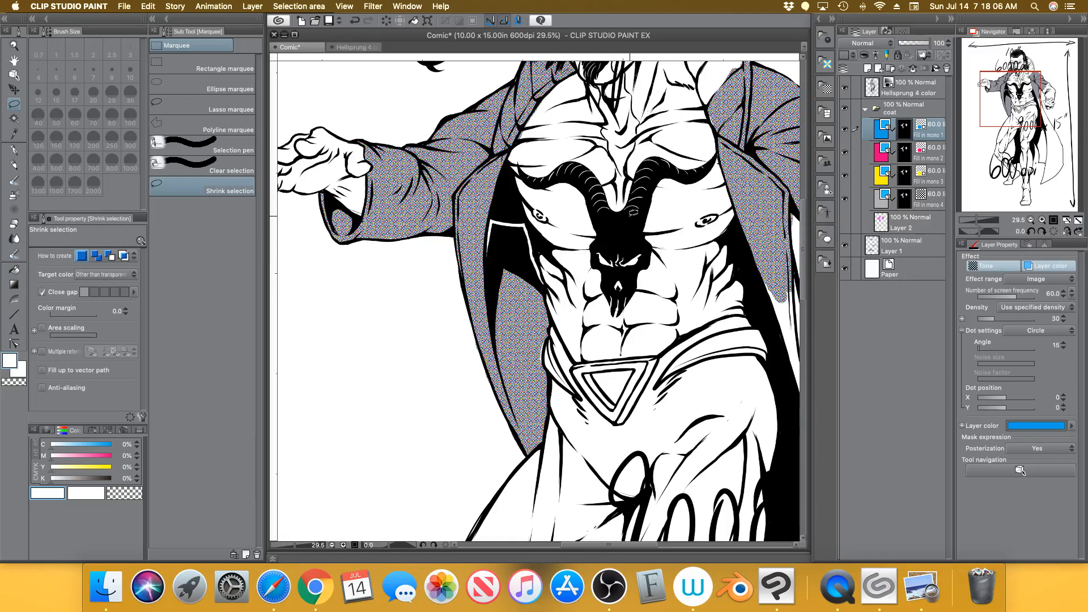
{"action": "left_click", "coordinate": [920, 570]}
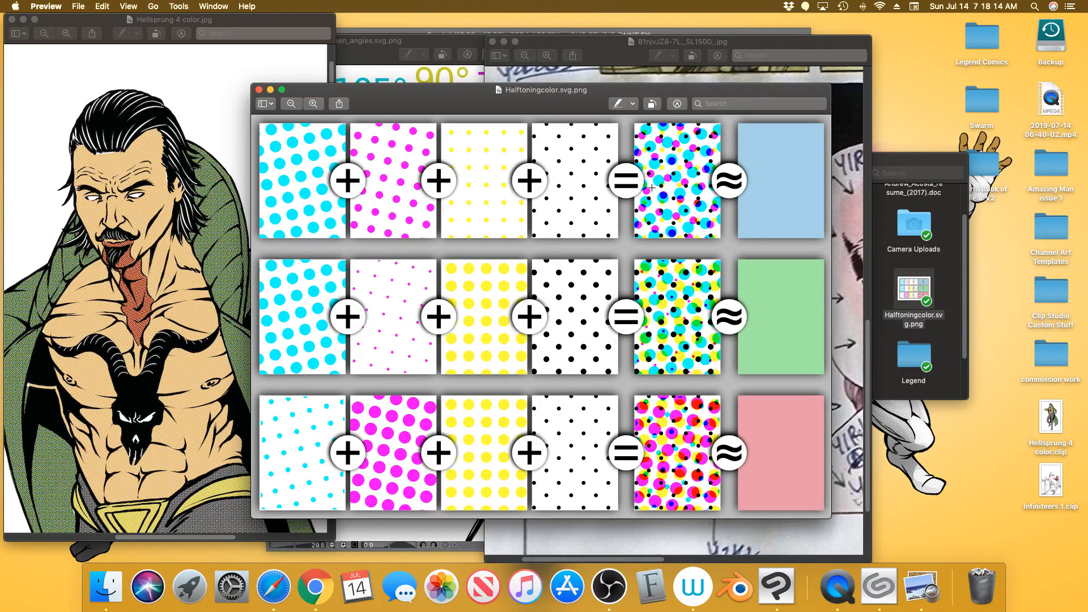
Switch to Clip Studio Paint, back to the halftoning chart in Preview, then to the comic again
{"action": "left_click", "coordinate": [773, 572]}
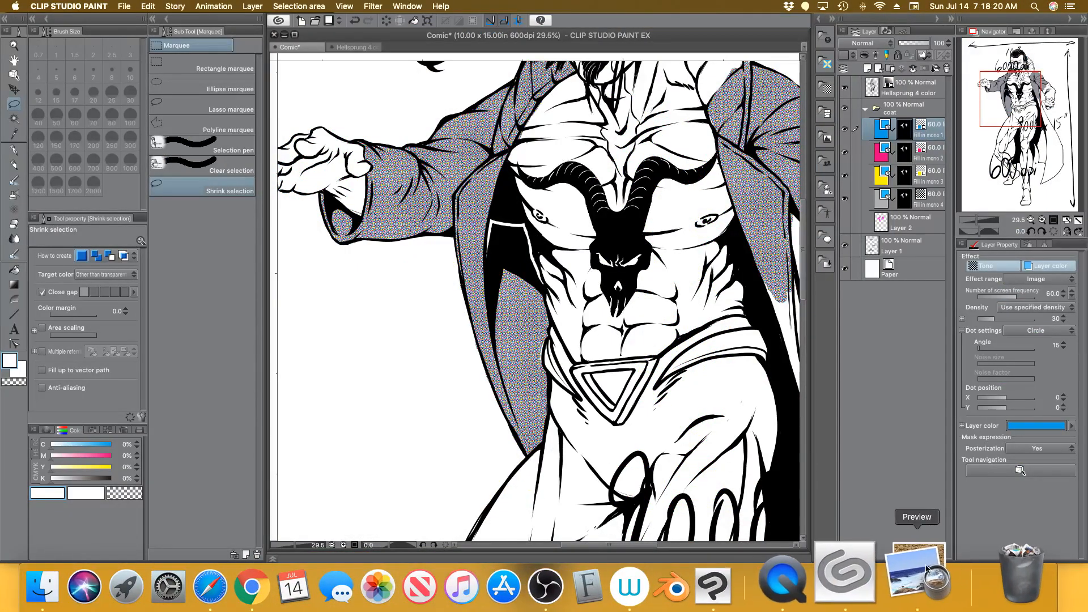
{"action": "left_click", "coordinate": [914, 586]}
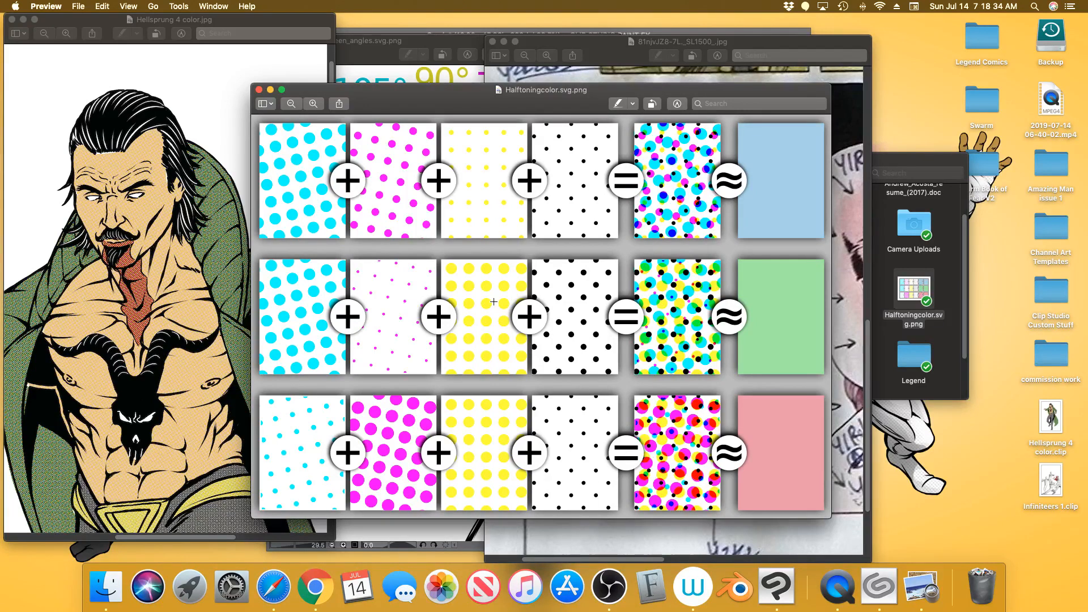
{"action": "left_click", "coordinate": [773, 578]}
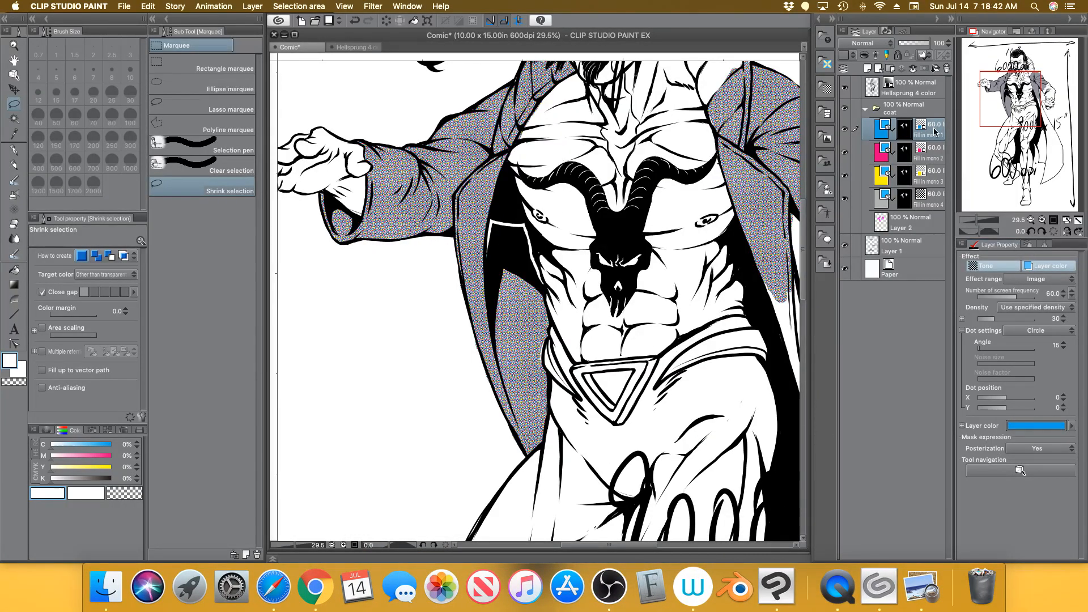
Select Fill in mono 1, toggle its layer colour off and on, and raise its density to 75
{"action": "left_click", "coordinate": [935, 153]}
{"action": "left_click", "coordinate": [935, 131]}
{"action": "left_click", "coordinate": [1049, 268]}
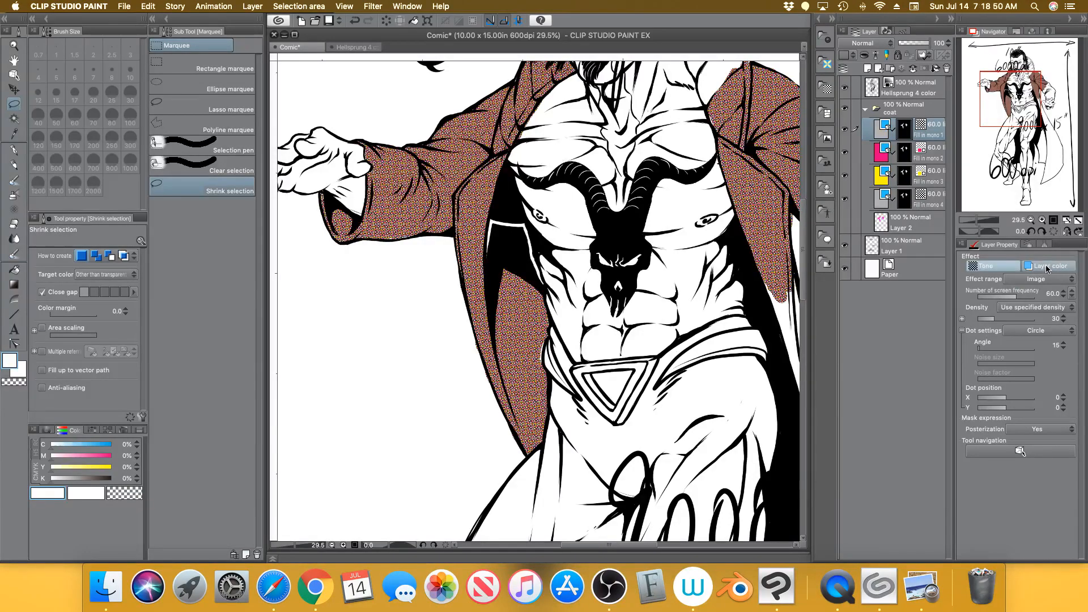
{"action": "left_click", "coordinate": [1047, 269]}
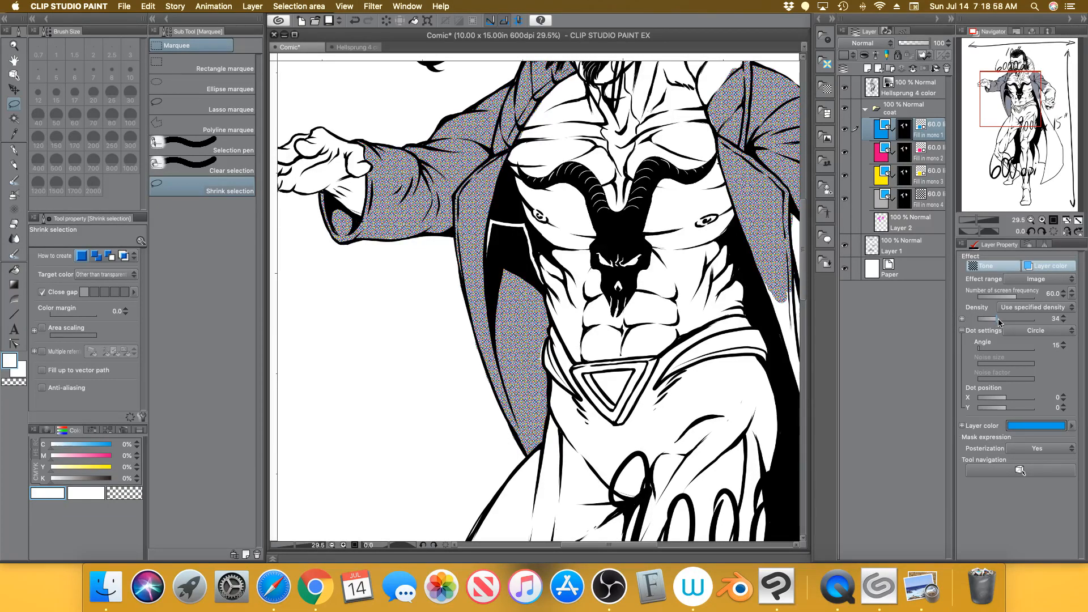
{"action": "left_click_drag", "start_coordinate": [1003, 321], "coordinate": [1014, 322]}
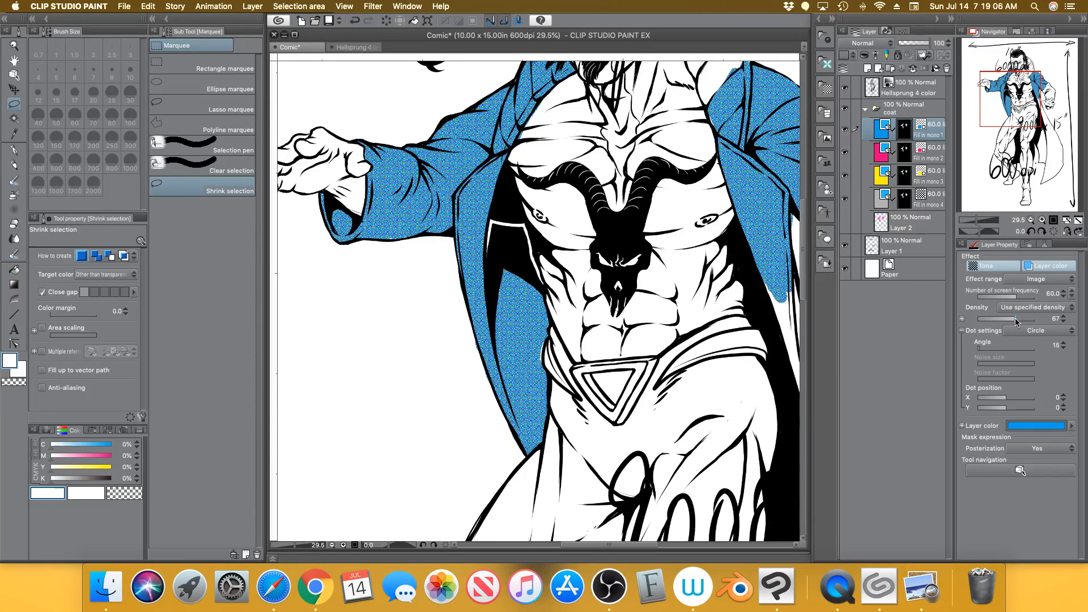
{"action": "left_click_drag", "start_coordinate": [1016, 319], "coordinate": [1024, 321]}
{"action": "left_click_drag", "start_coordinate": [980, 220], "coordinate": [989, 219]}
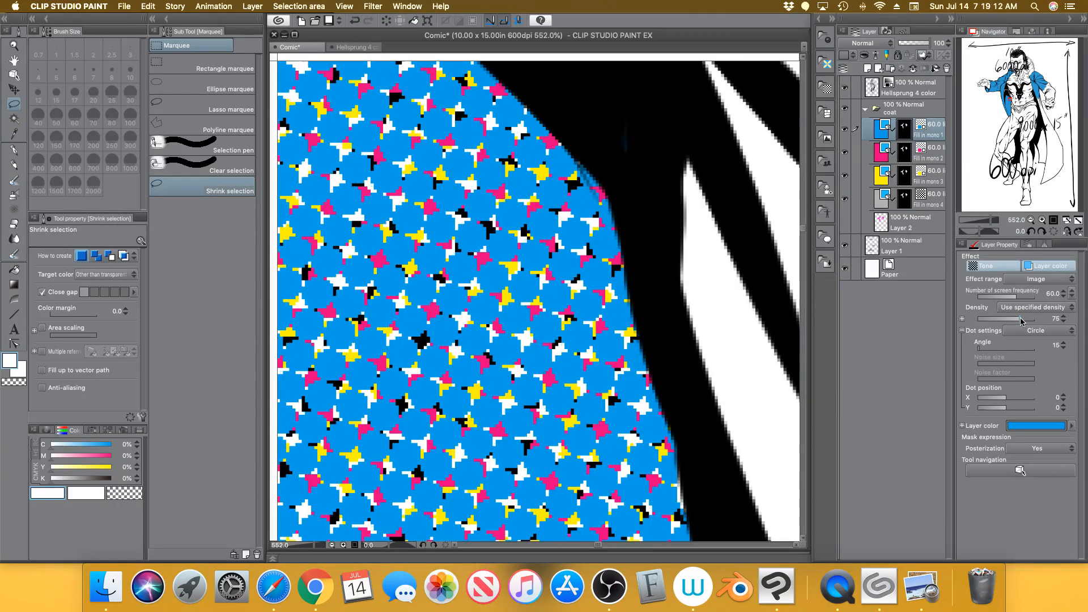
Set the cyan Fill in mono 1 tone density to 60
{"action": "left_click_drag", "start_coordinate": [1018, 321], "coordinate": [980, 319]}
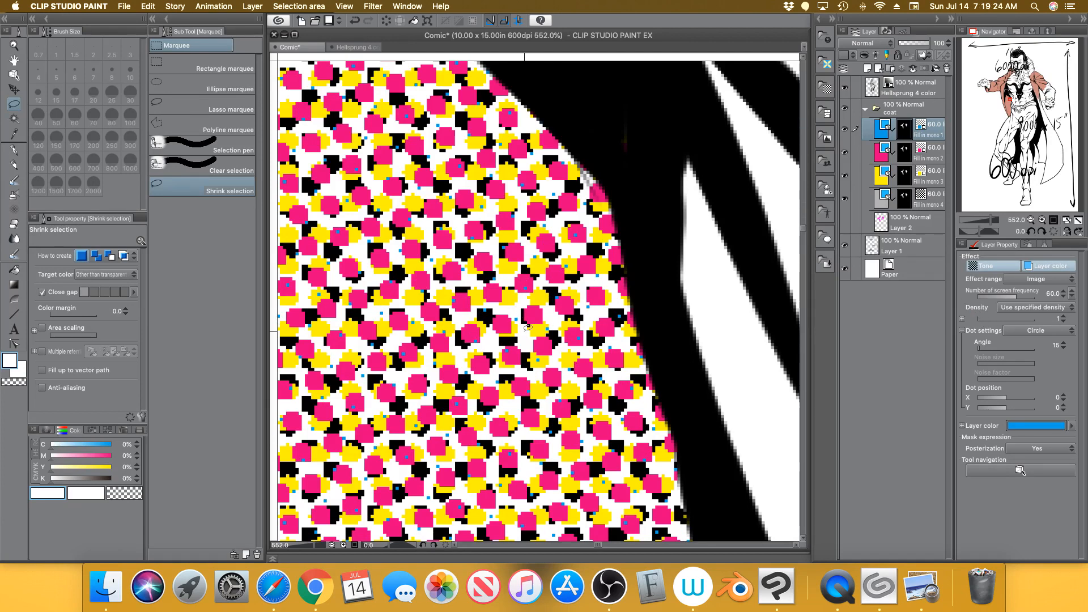
{"action": "left_click_drag", "start_coordinate": [978, 320], "coordinate": [1062, 323]}
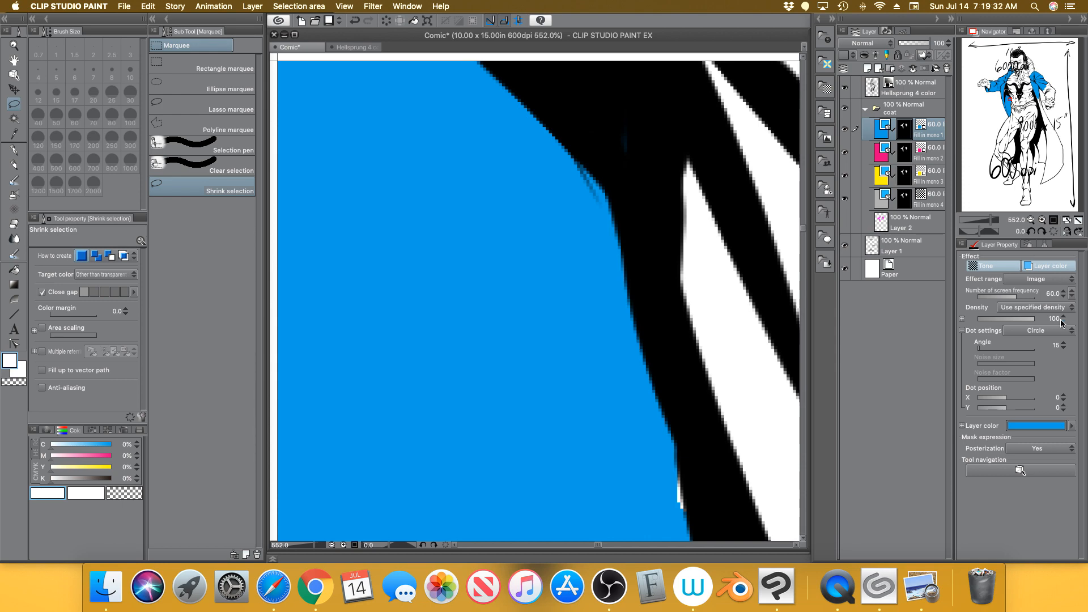
{"action": "left_click", "coordinate": [1016, 320]}
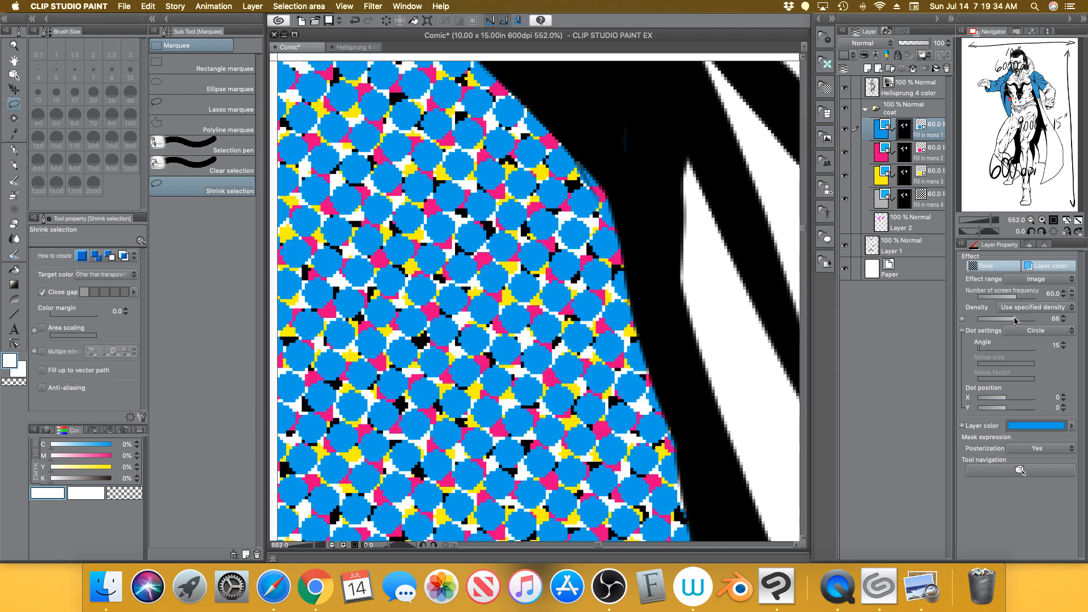
{"action": "left_click_drag", "start_coordinate": [1014, 322], "coordinate": [1013, 323]}
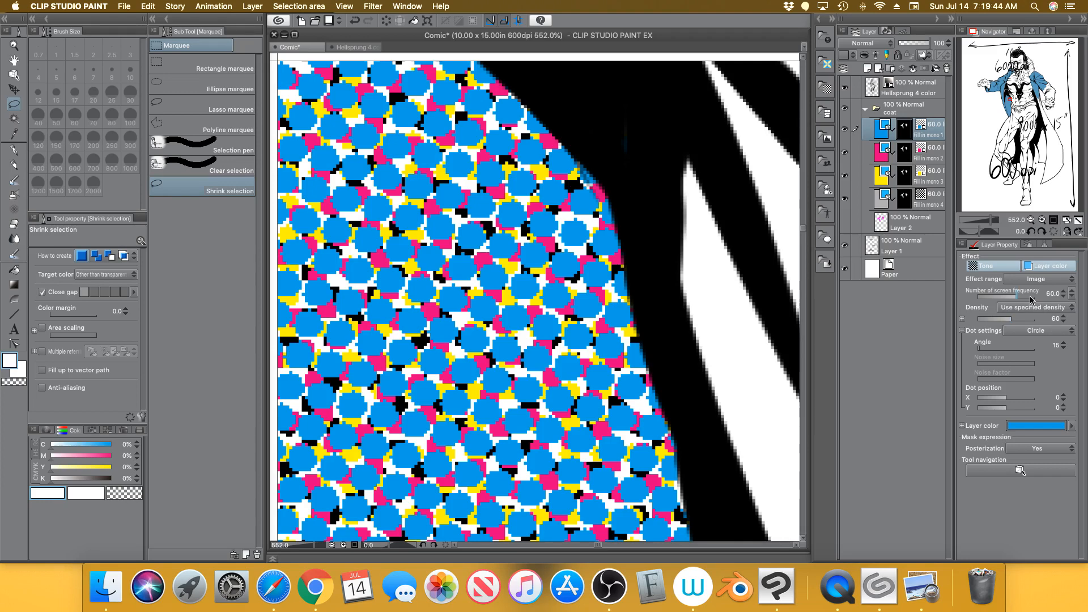
Set tone densities to about 62 for yellow, 10 for magenta and 20 for black
{"action": "left_click", "coordinate": [932, 180]}
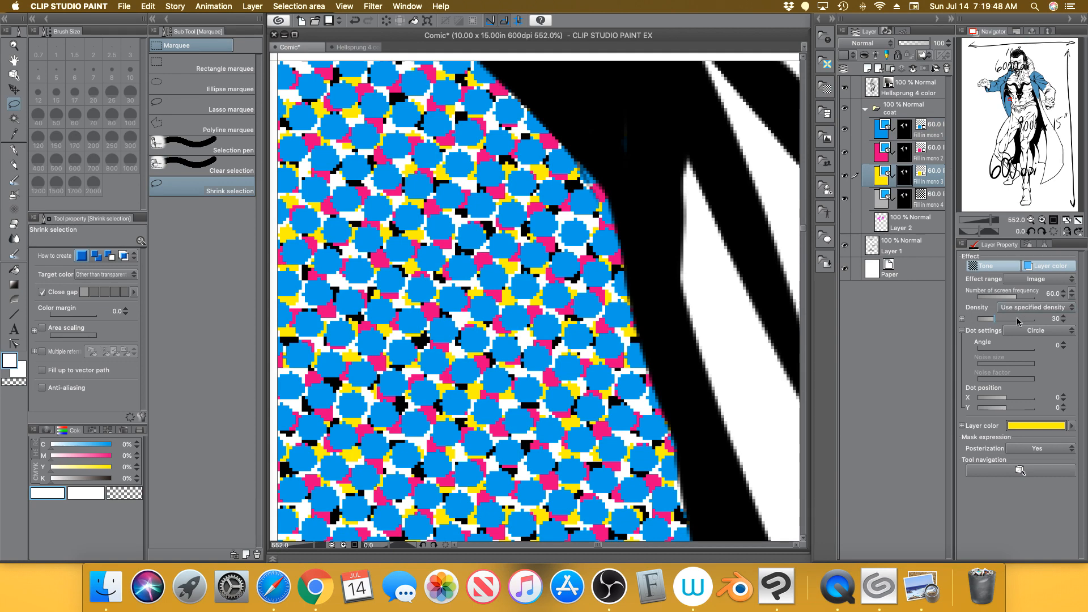
{"action": "left_click_drag", "start_coordinate": [1008, 322], "coordinate": [1013, 322]}
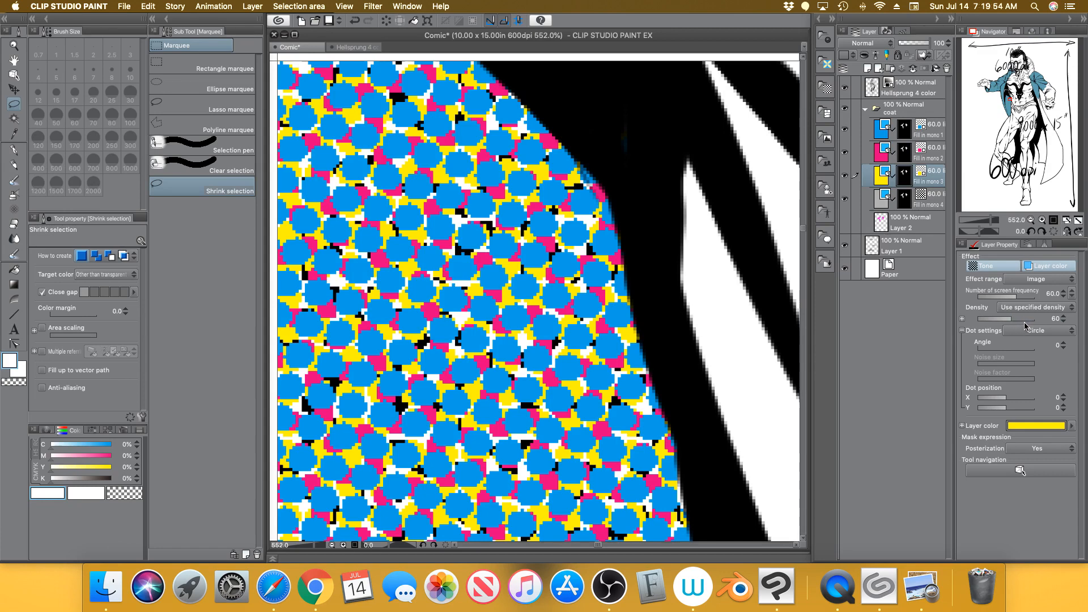
{"action": "left_click", "coordinate": [935, 153]}
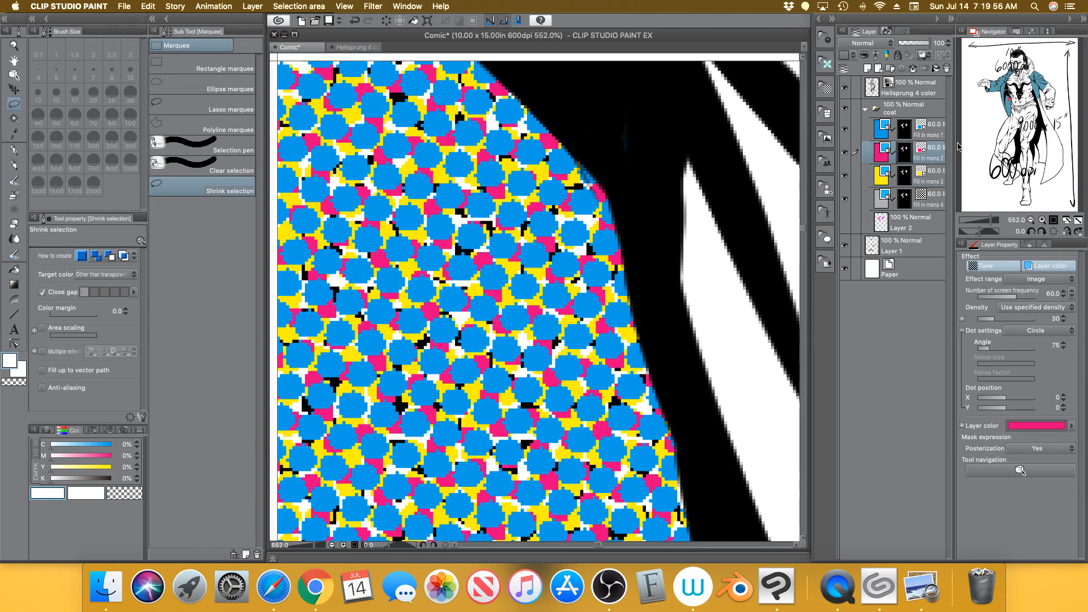
{"action": "left_click", "coordinate": [988, 320]}
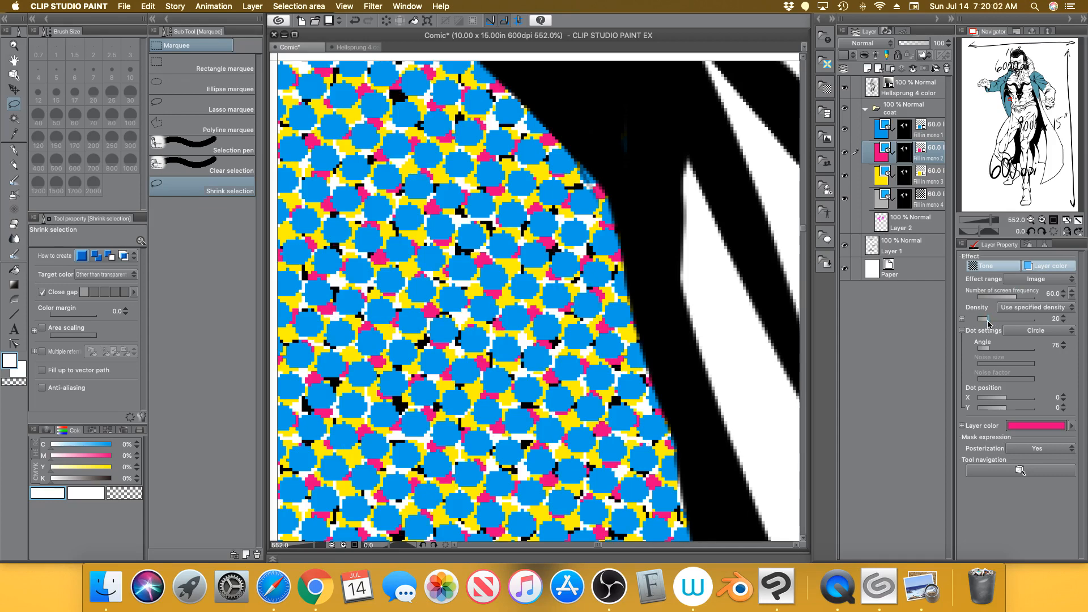
{"action": "left_click", "coordinate": [1062, 321]}
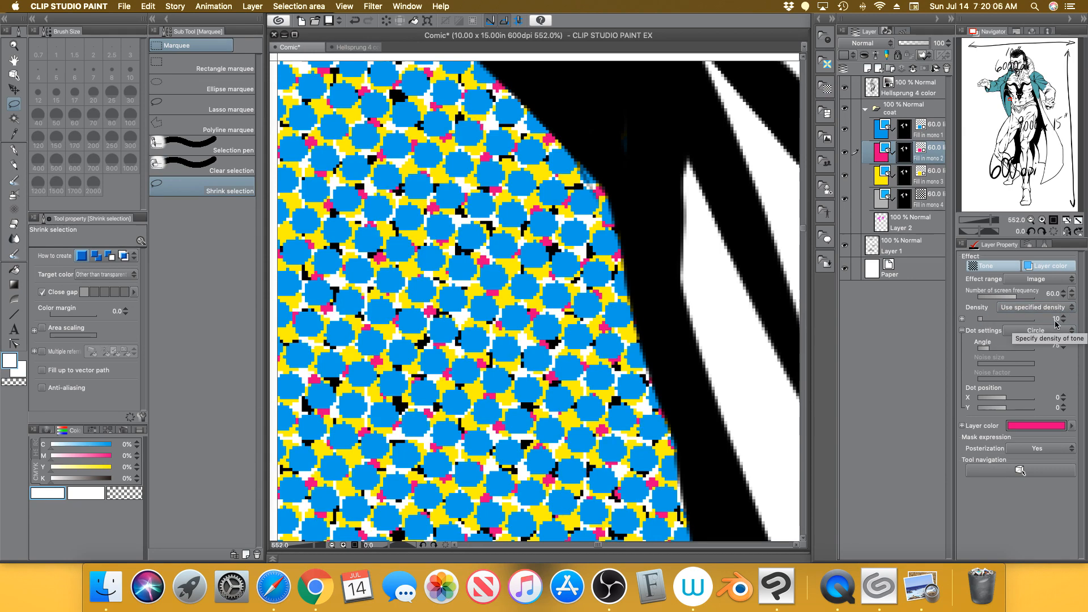
{"action": "left_click", "coordinate": [939, 201]}
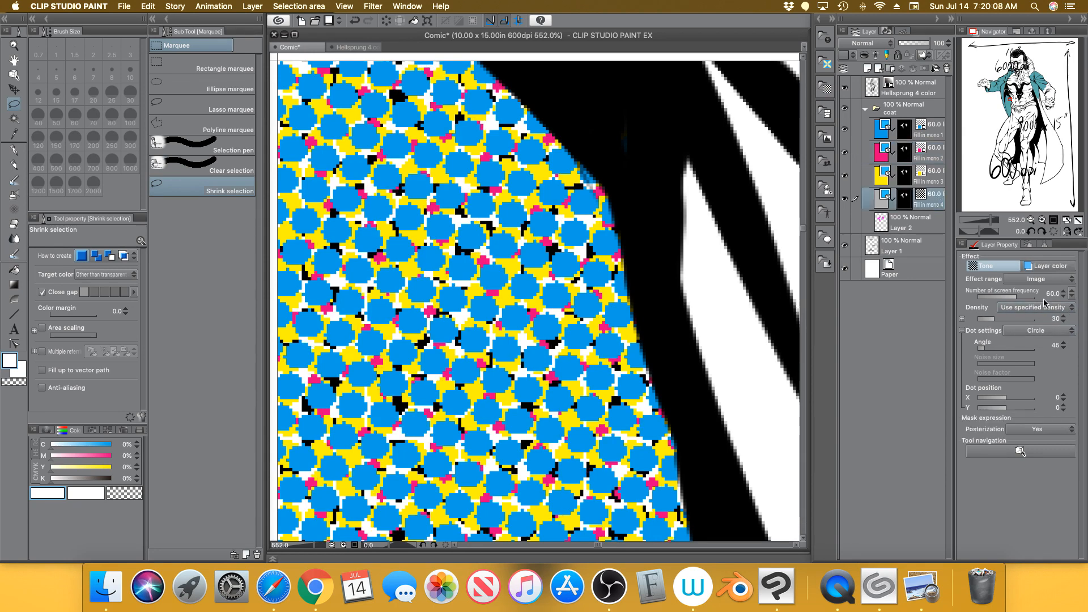
{"action": "left_click", "coordinate": [1061, 322]}
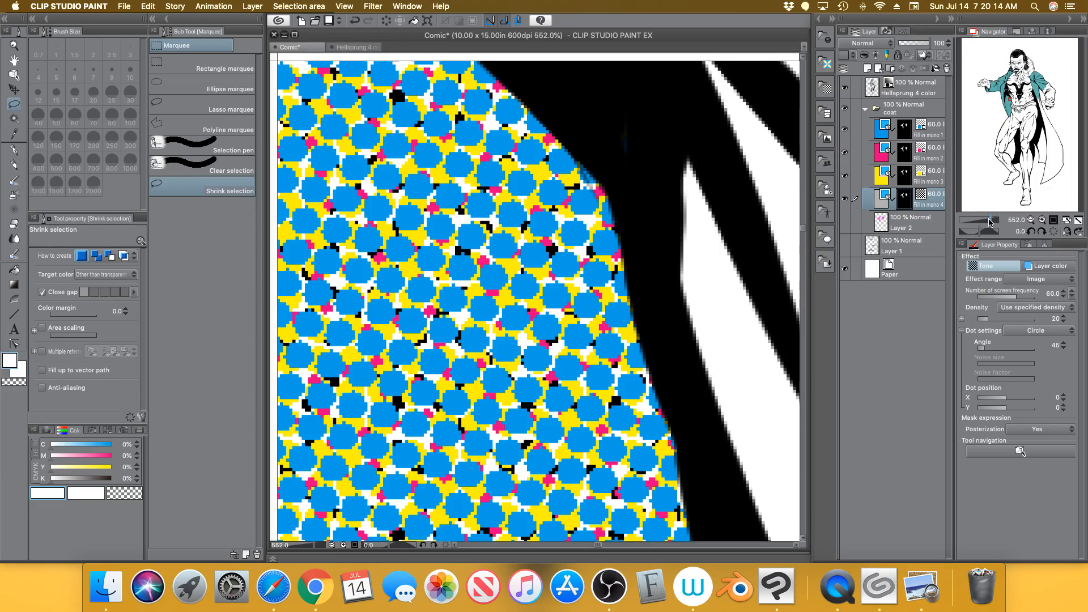
Reframe the view on the figure's head and coat, then switch to the halftoning chart in Preview
{"action": "left_click_drag", "start_coordinate": [995, 221], "coordinate": [973, 223]}
{"action": "left_click_drag", "start_coordinate": [1019, 131], "coordinate": [1030, 146]}
{"action": "left_click_drag", "start_coordinate": [973, 222], "coordinate": [975, 221]}
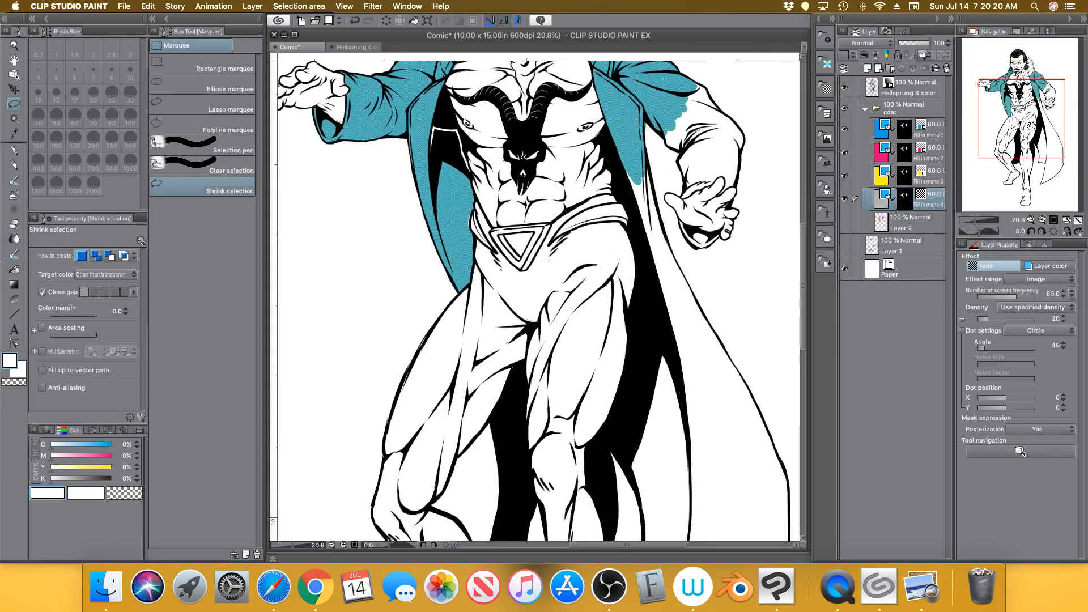
{"action": "left_click_drag", "start_coordinate": [1033, 117], "coordinate": [1025, 89]}
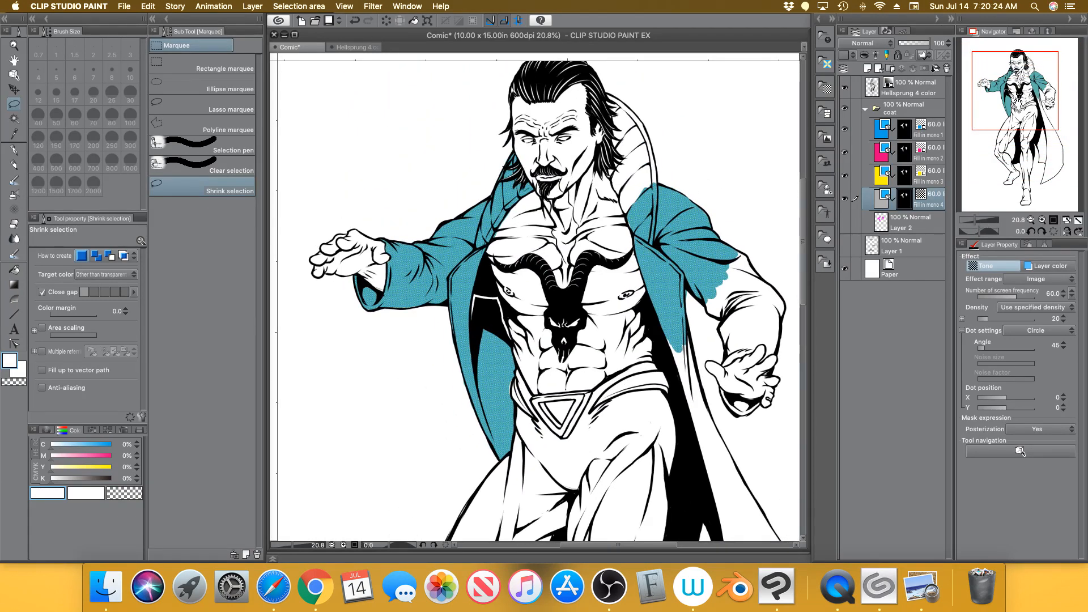
{"action": "left_click", "coordinate": [933, 578]}
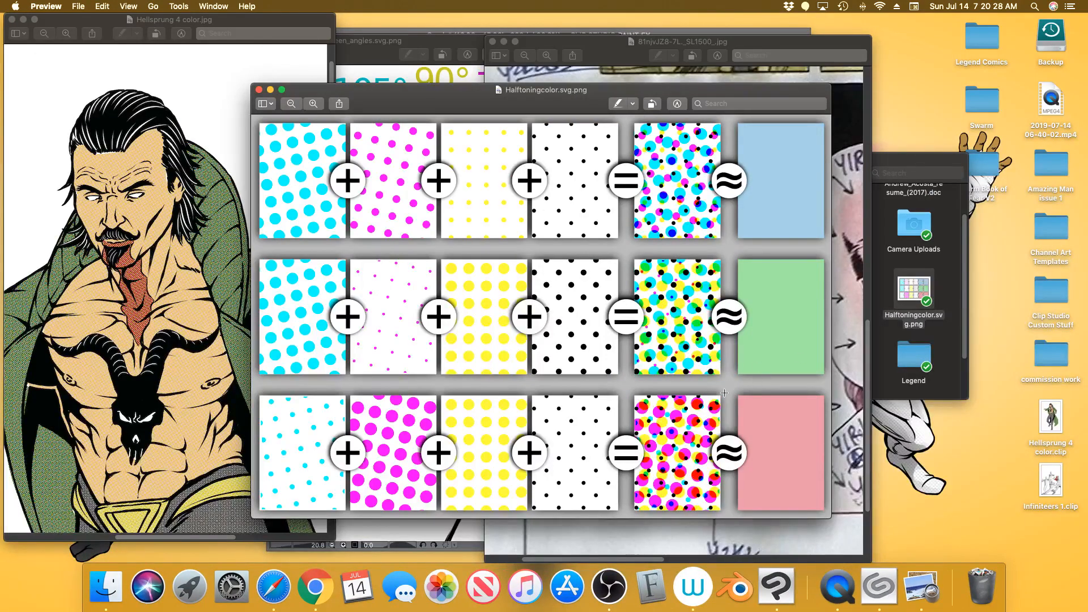
Zoom in twice on the halftoning chart and scroll to the green composite and swatch
{"action": "left_click", "coordinate": [316, 103]}
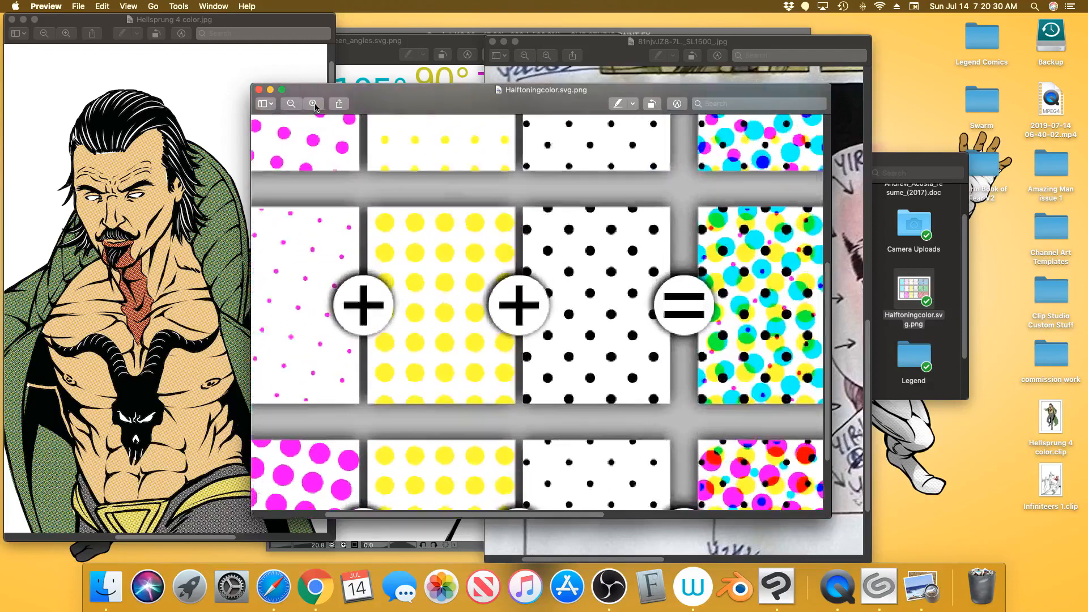
{"action": "left_click", "coordinate": [318, 103]}
{"action": "left_click_drag", "start_coordinate": [524, 515], "coordinate": [733, 519]}
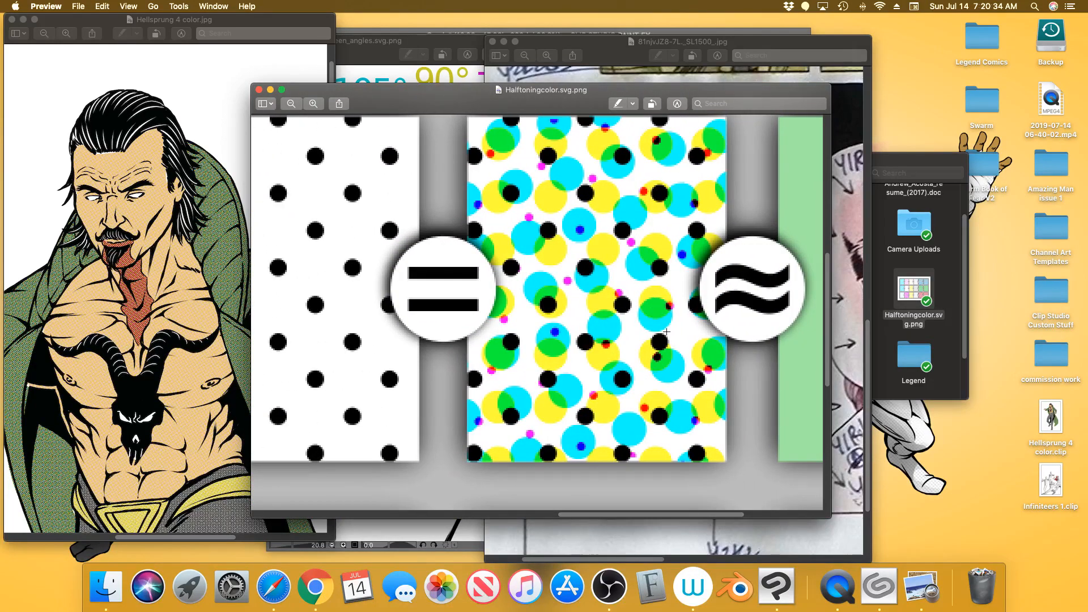
{"action": "scroll", "coordinate": [634, 504], "scroll_direction": "up", "scroll_amount": 3}
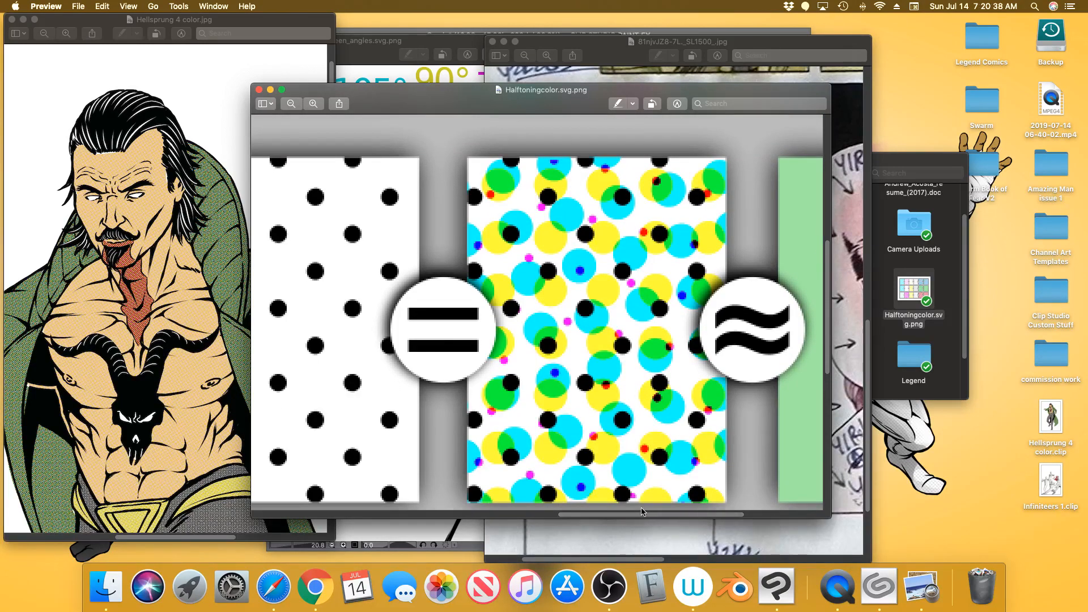
{"action": "scroll", "coordinate": [585, 383], "scroll_direction": "right", "scroll_amount": 3}
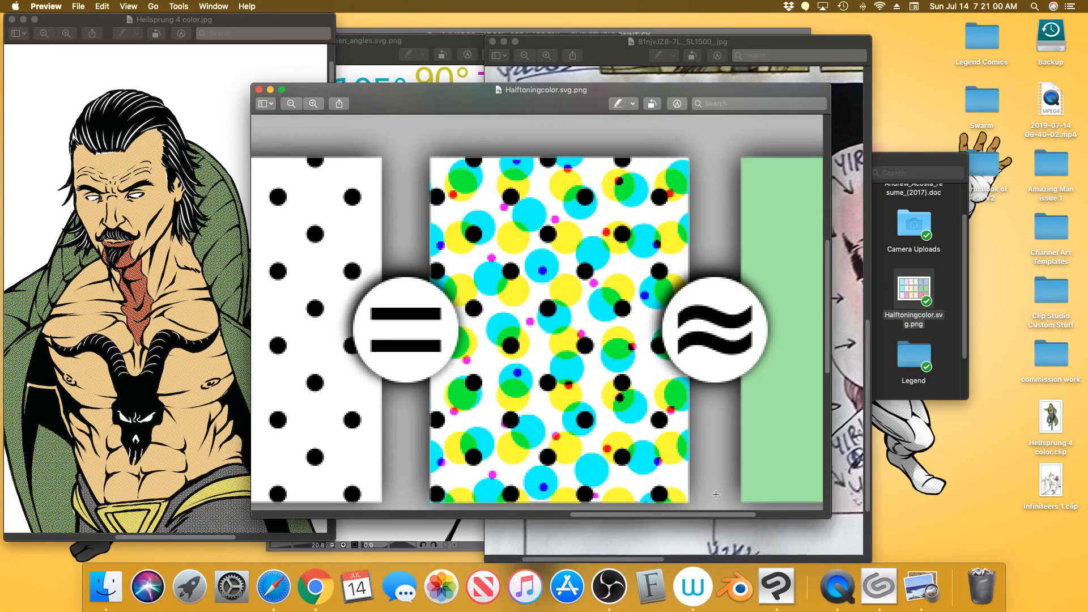
Back in Clip Studio Paint, zoom in close on the coat's halftone dots and select Fill in mono 1
{"action": "left_click", "coordinate": [777, 586]}
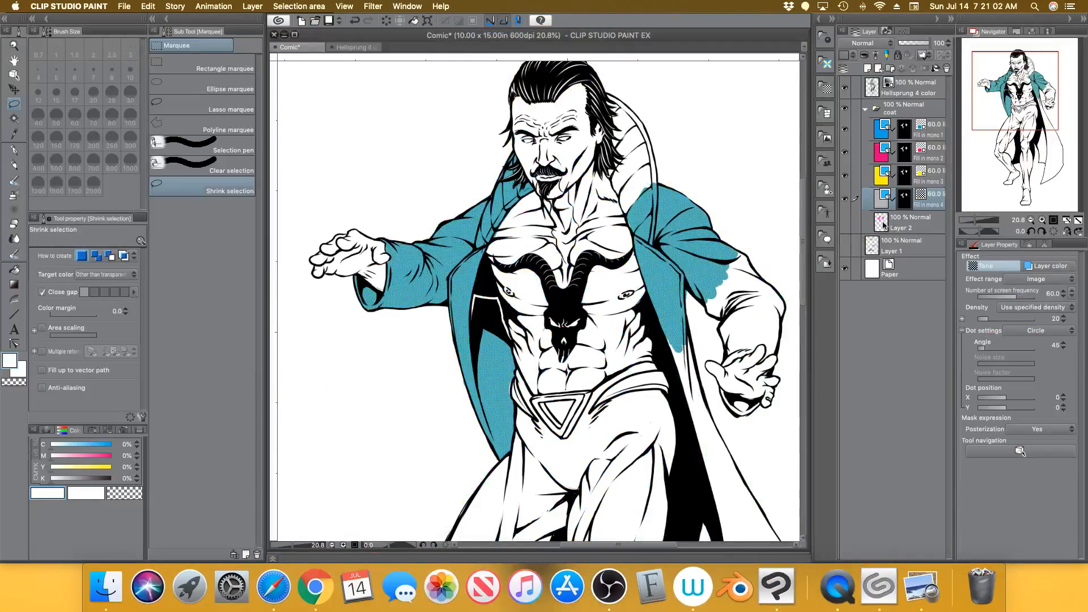
{"action": "left_click_drag", "start_coordinate": [976, 220], "coordinate": [983, 220]}
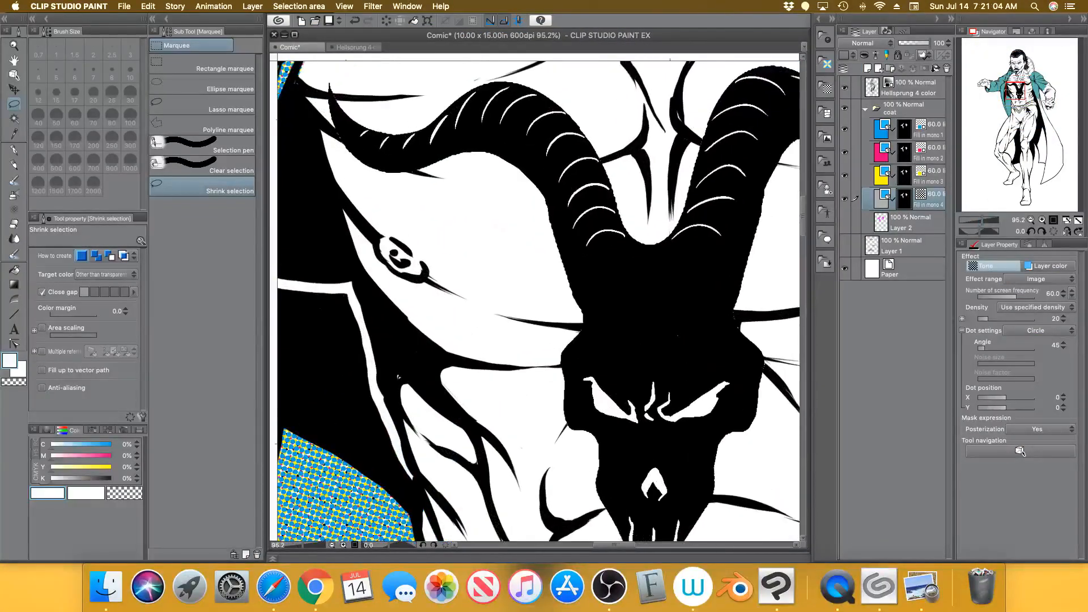
{"action": "left_click_drag", "start_coordinate": [1023, 93], "coordinate": [1005, 96]}
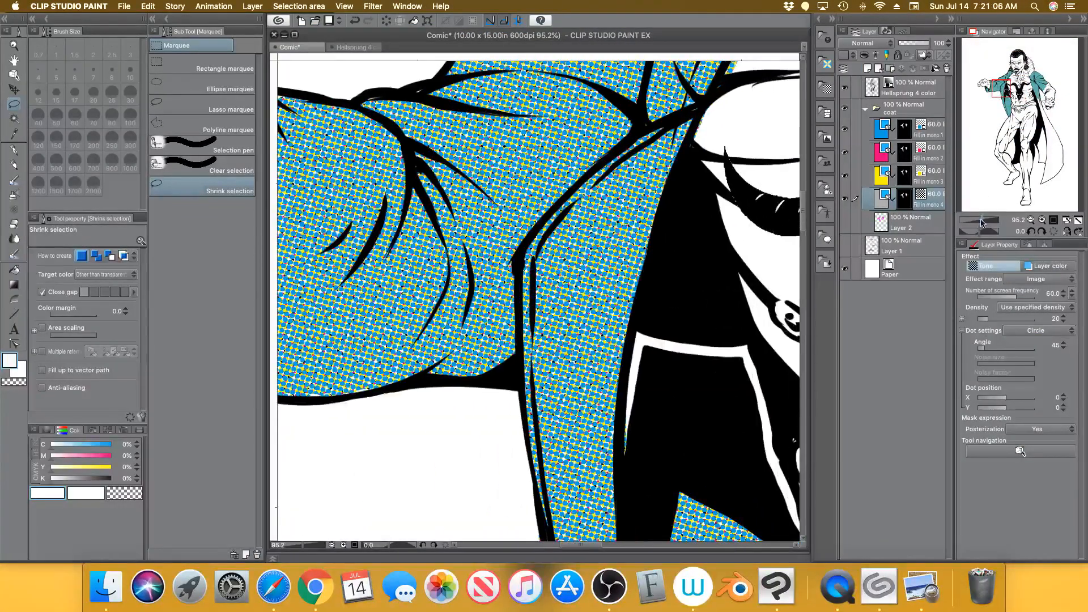
{"action": "left_click_drag", "start_coordinate": [983, 223], "coordinate": [988, 222]}
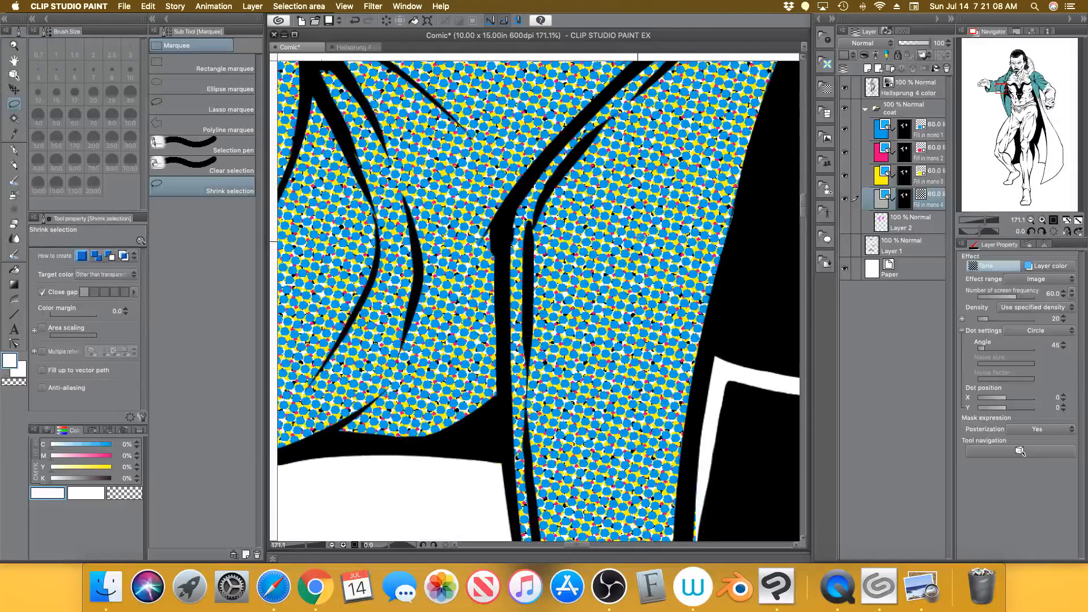
{"action": "left_click", "coordinate": [926, 133]}
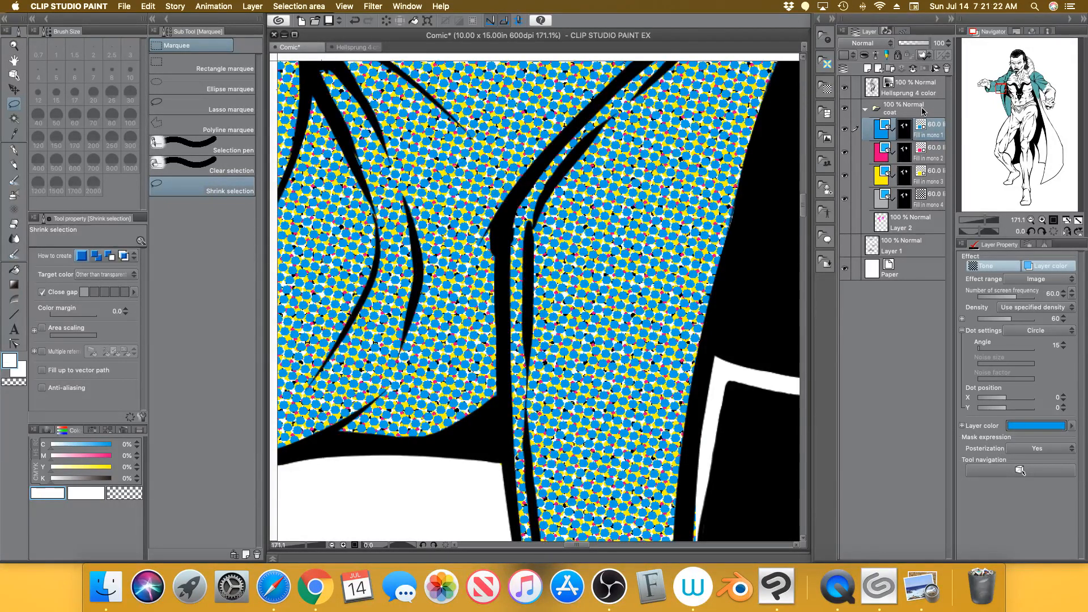
Set the first tone layer and the magenta and yellow tone layers to Multiply blending
{"action": "left_click", "coordinate": [889, 43]}
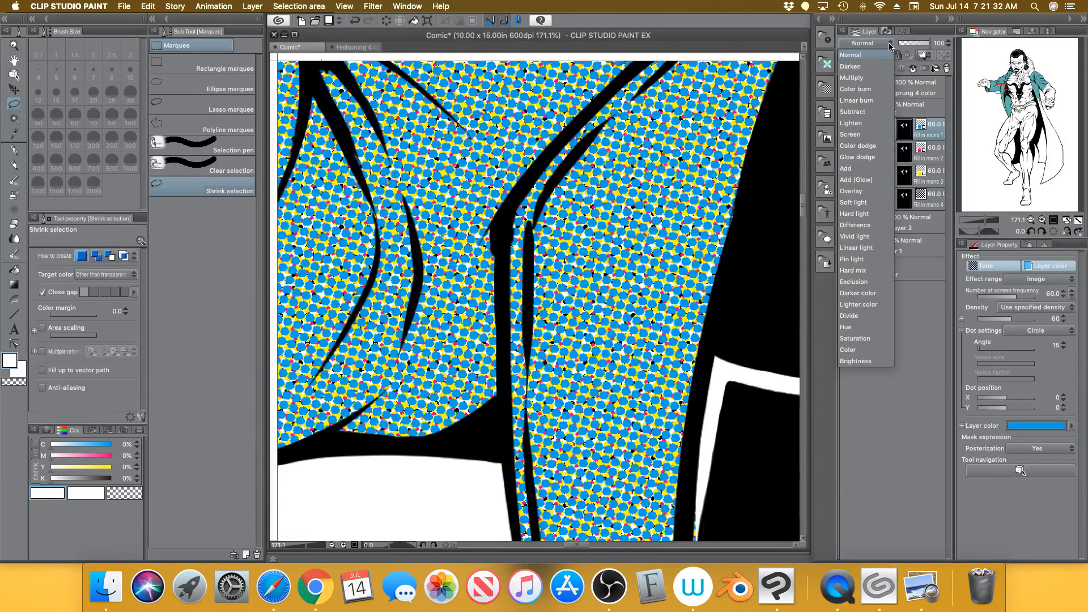
{"action": "left_click", "coordinate": [863, 79]}
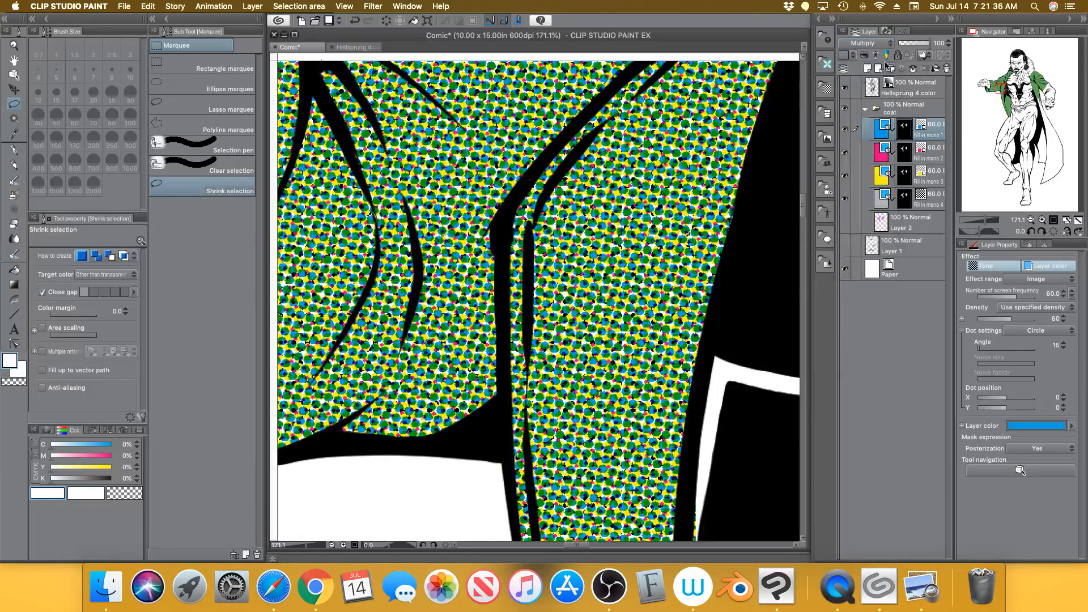
{"action": "left_click", "coordinate": [940, 147]}
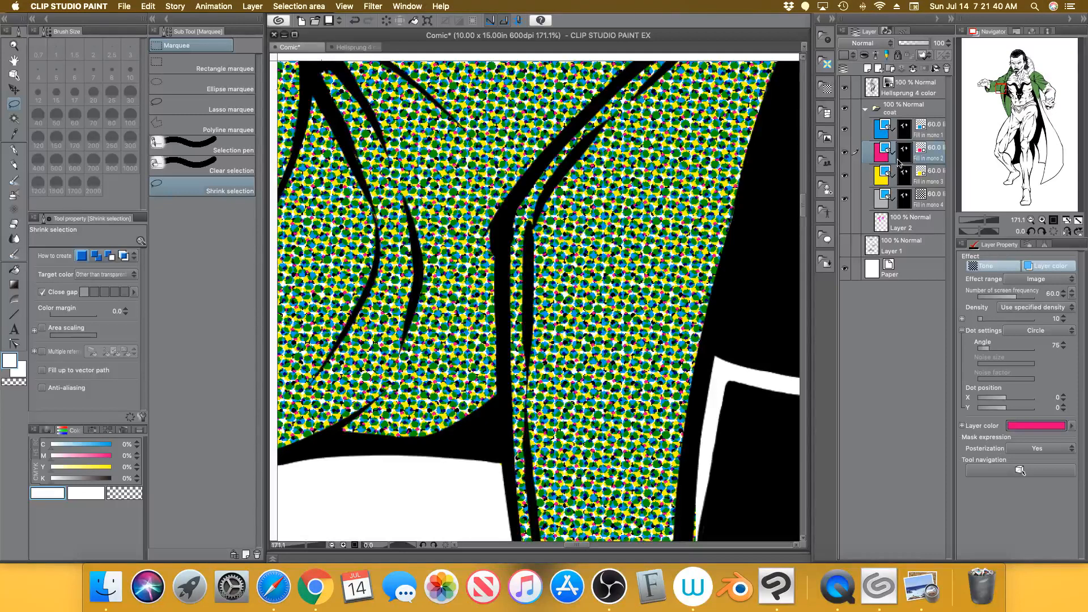
{"action": "left_click", "coordinate": [888, 43]}
{"action": "left_click", "coordinate": [867, 79]}
{"action": "left_click", "coordinate": [938, 176]}
{"action": "left_click", "coordinate": [877, 46]}
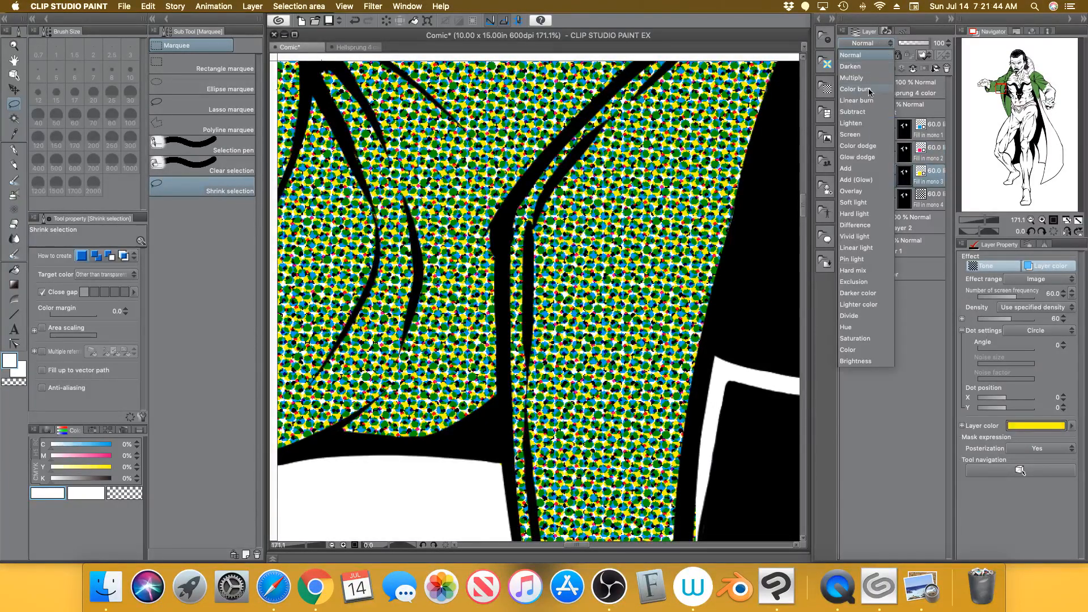
{"action": "left_click", "coordinate": [868, 79]}
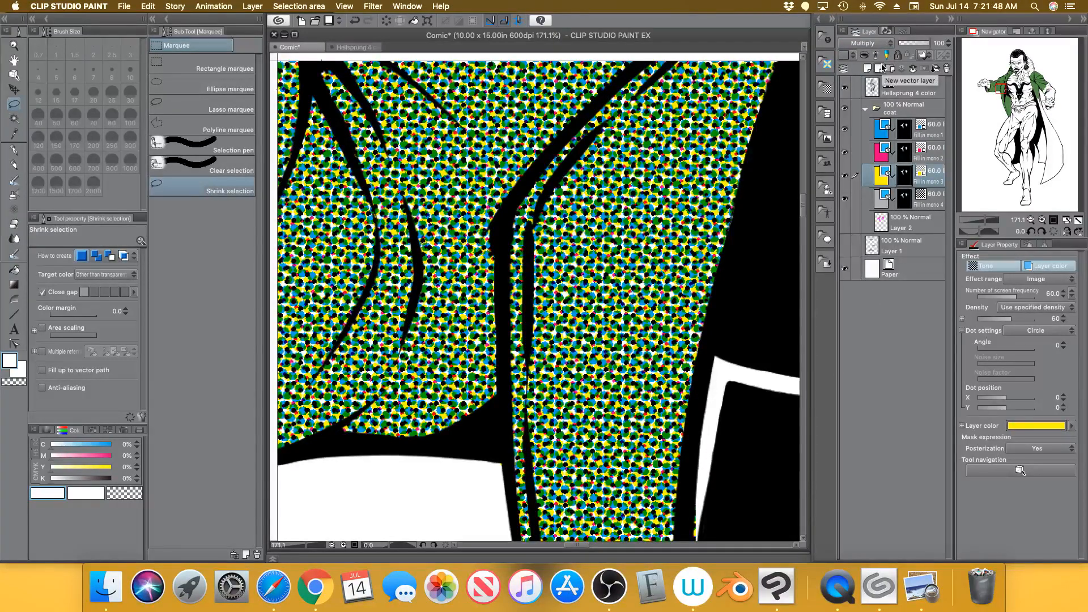
Try Multiply on Fill in mono 4 and revert it to Normal, then fit the page in view
{"action": "left_click", "coordinate": [938, 200]}
{"action": "left_click", "coordinate": [873, 45]}
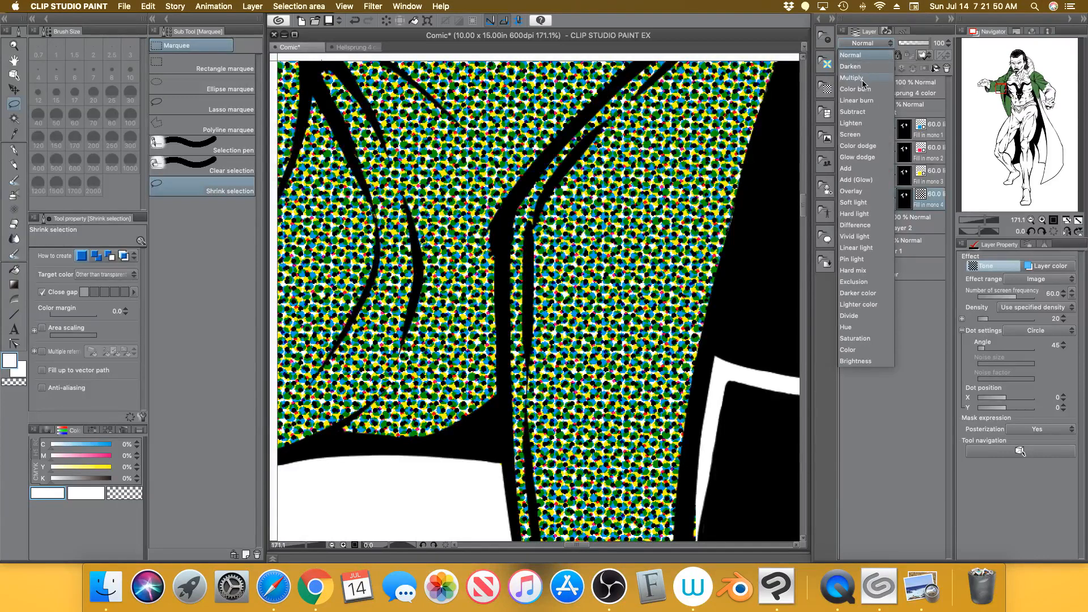
{"action": "left_click", "coordinate": [863, 79]}
{"action": "left_click", "coordinate": [873, 44]}
{"action": "left_click", "coordinate": [867, 55]}
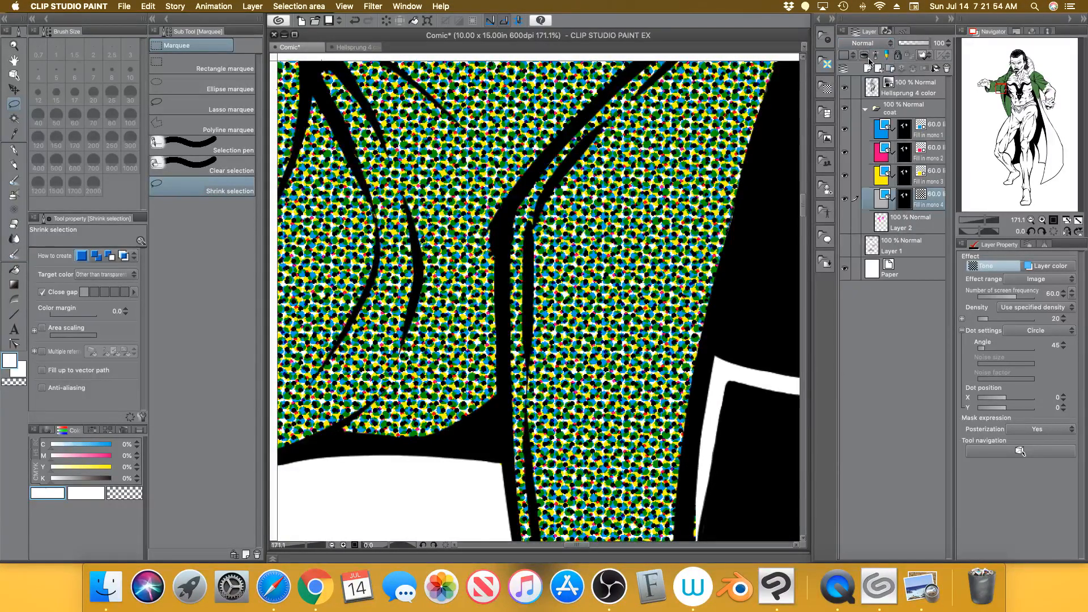
{"action": "left_click", "coordinate": [942, 135]}
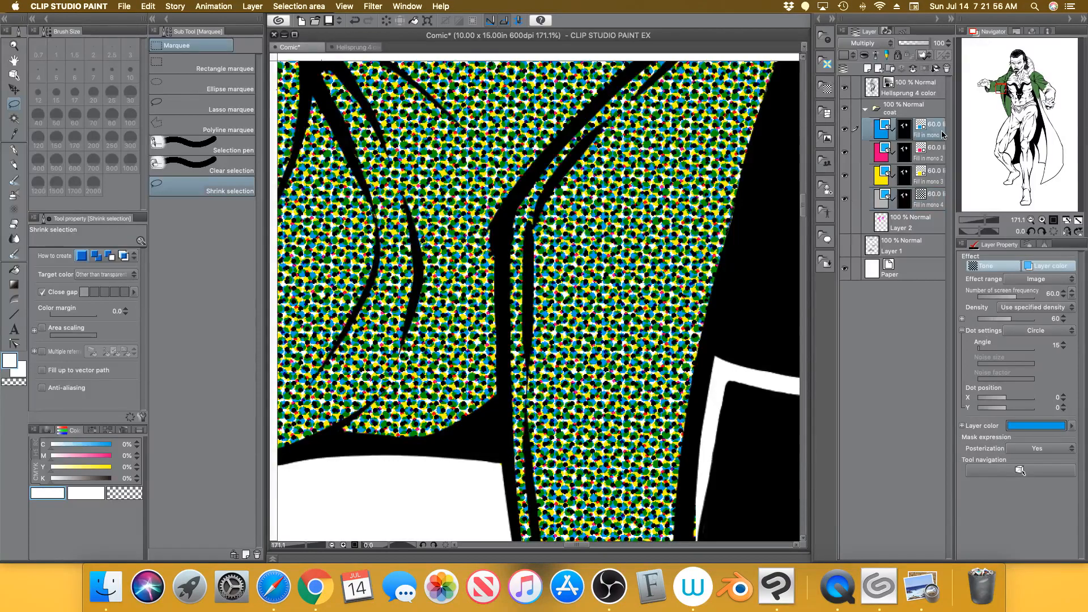
{"action": "left_click_drag", "start_coordinate": [986, 222], "coordinate": [973, 223]}
{"action": "left_click", "coordinate": [1078, 221]}
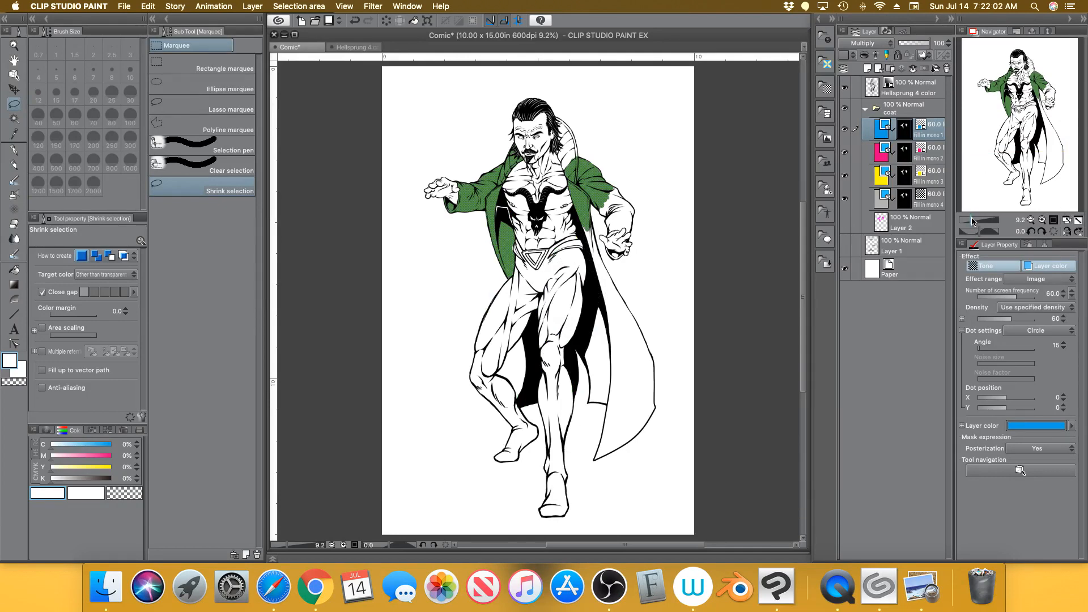
Collapse the coat folder, add Layer 3 above it, and pick green on the colour wheel
{"action": "left_click_drag", "start_coordinate": [971, 222], "coordinate": [974, 221]}
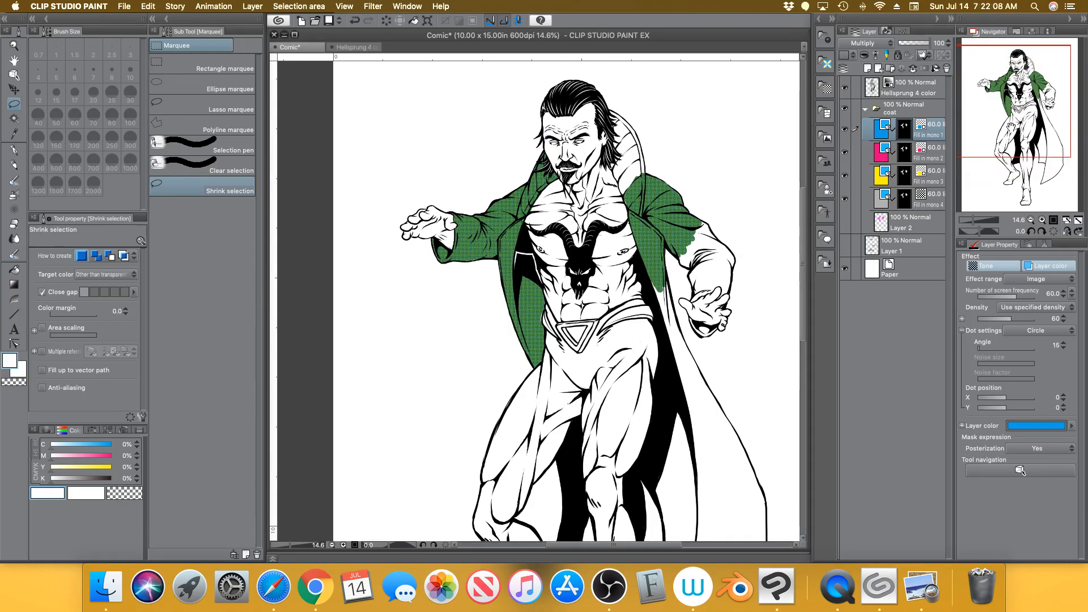
{"action": "mouse_move", "coordinate": [976, 223]}
{"action": "left_mouse_down"}
{"action": "mouse_move", "coordinate": [986, 218]}
{"action": "mouse_move", "coordinate": [972, 222]}
{"action": "left_mouse_up"}
{"action": "left_click", "coordinate": [1078, 222]}
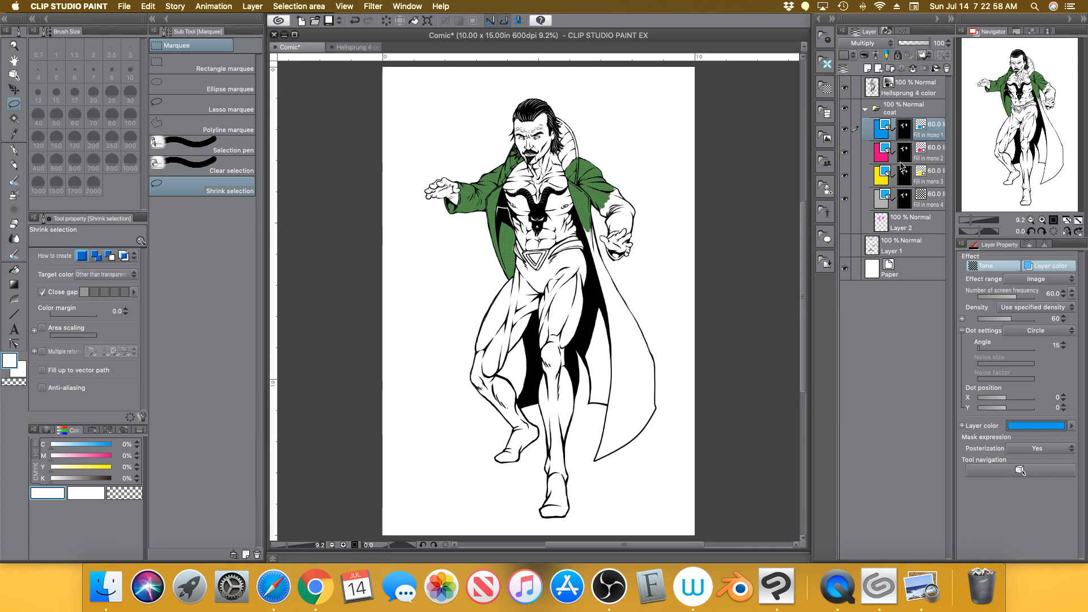
{"action": "left_click", "coordinate": [866, 109]}
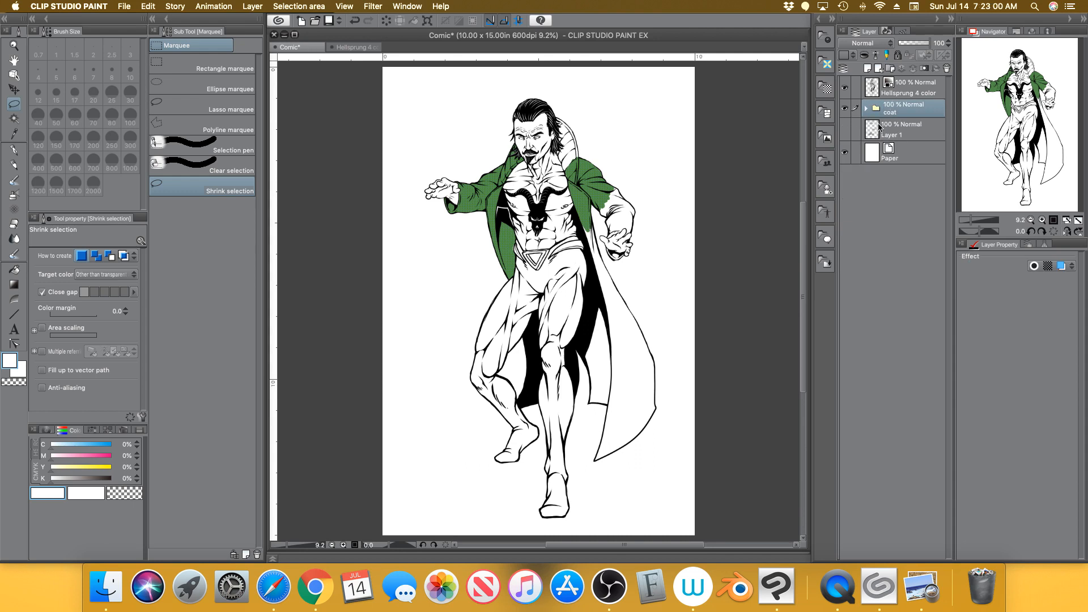
{"action": "left_click", "coordinate": [868, 69]}
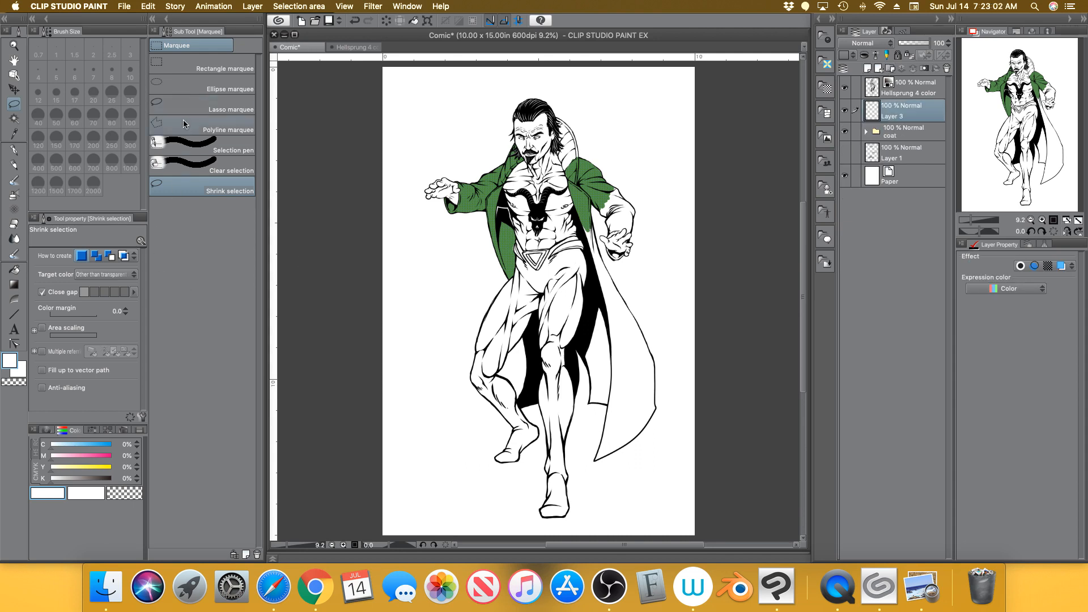
{"action": "left_click", "coordinate": [46, 430]}
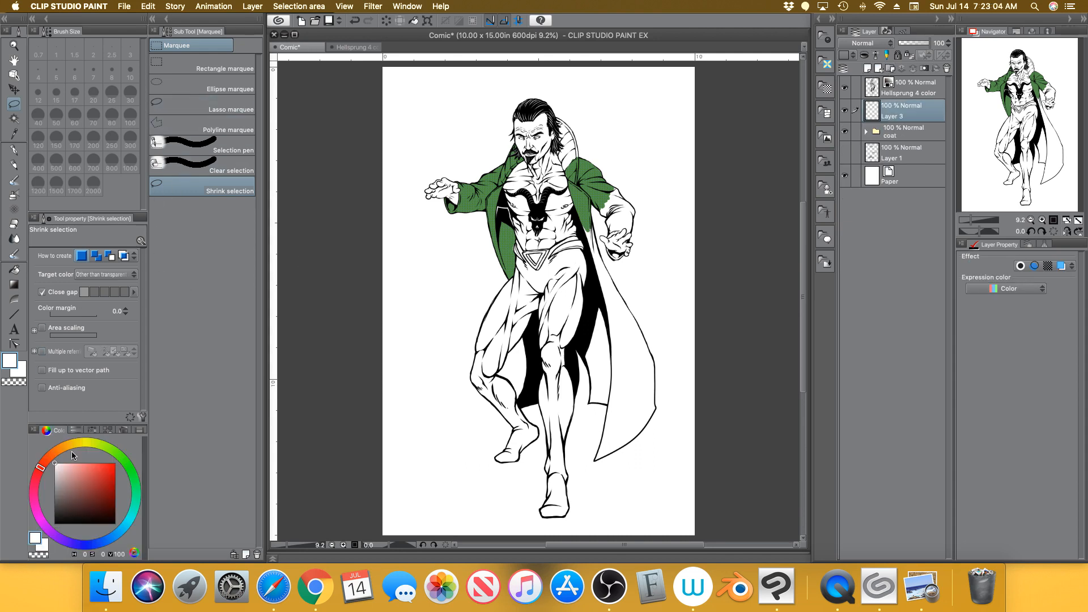
{"action": "left_click", "coordinate": [131, 470]}
Draw a filled saturated-green oval left of the figure with the lasso fill shape tool
{"action": "left_click", "coordinate": [115, 477]}
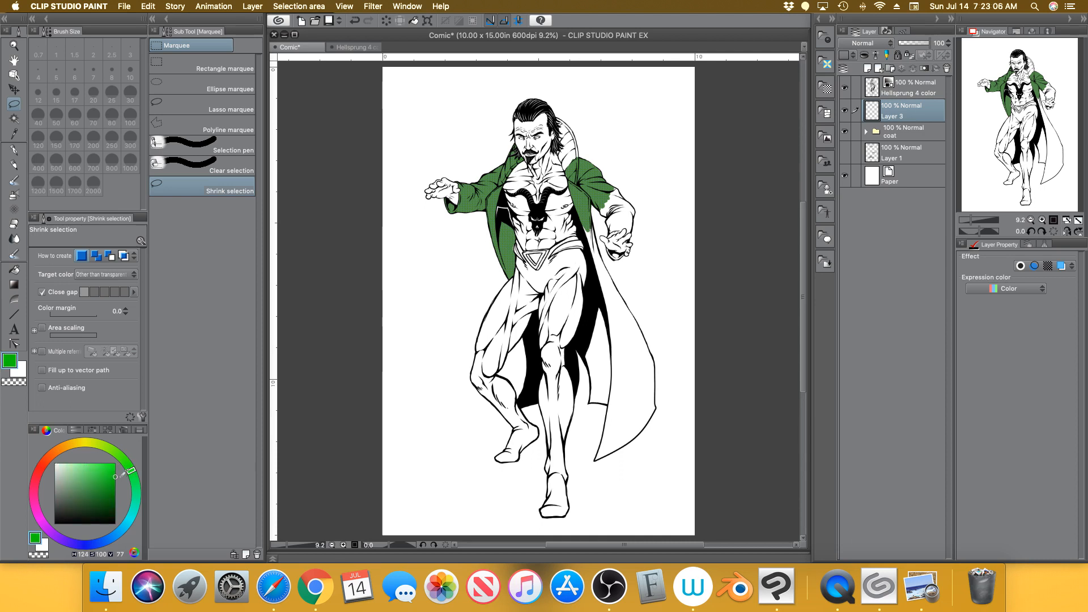
{"action": "left_click", "coordinate": [15, 312]}
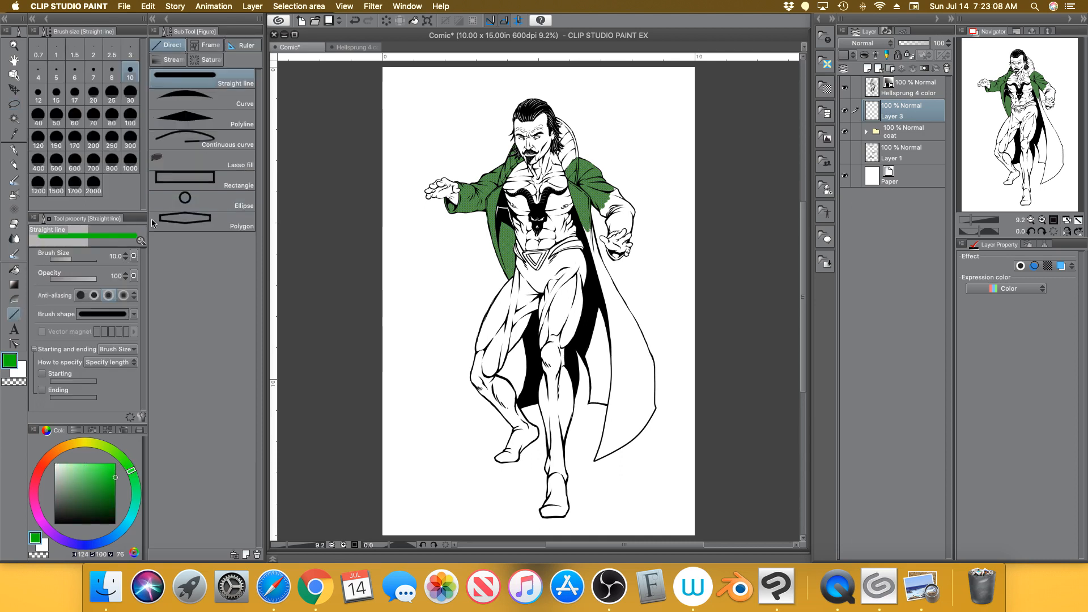
{"action": "left_click", "coordinate": [218, 160]}
{"action": "mouse_move", "coordinate": [448, 276]}
{"action": "left_mouse_down"}
{"action": "mouse_move", "coordinate": [409, 308]}
{"action": "mouse_move", "coordinate": [461, 277]}
{"action": "left_mouse_up"}
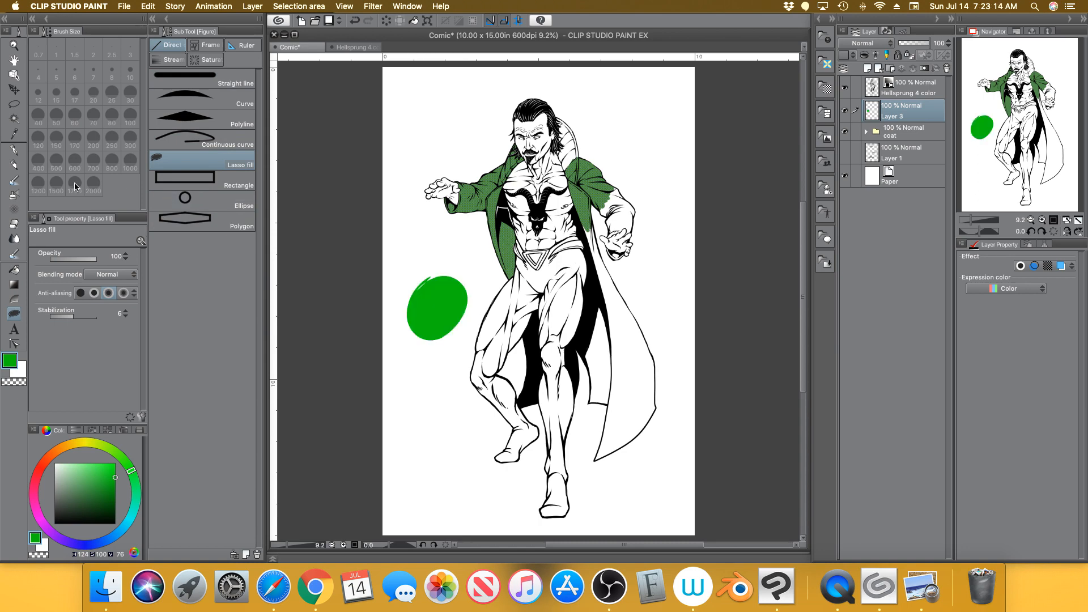
Cover the oval with a 30% density, 45° dot tone coloured dark green via Layer color
{"action": "left_click", "coordinate": [13, 104]}
{"action": "mouse_move", "coordinate": [394, 266]}
{"action": "left_mouse_down"}
{"action": "mouse_move", "coordinate": [452, 365]}
{"action": "mouse_move", "coordinate": [431, 247]}
{"action": "mouse_move", "coordinate": [397, 265]}
{"action": "left_mouse_up"}
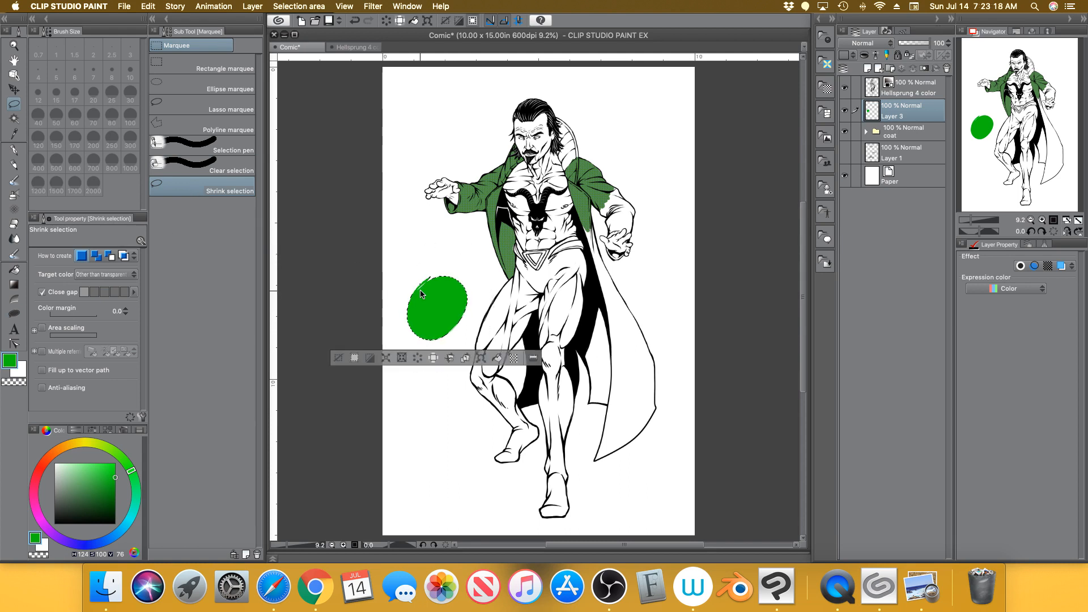
{"action": "left_click", "coordinate": [514, 358]}
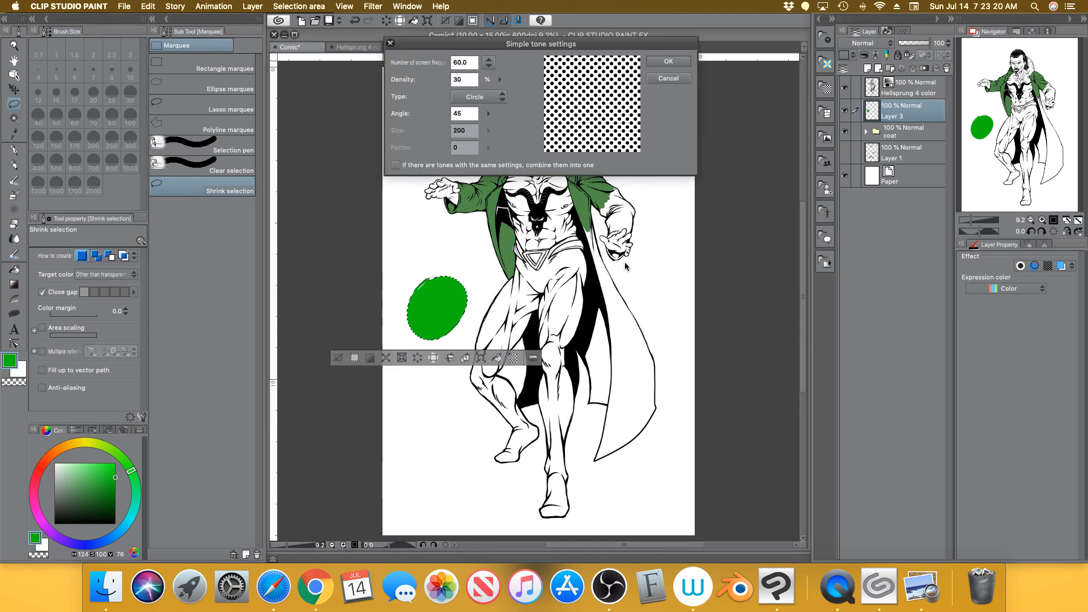
{"action": "left_click", "coordinate": [670, 62]}
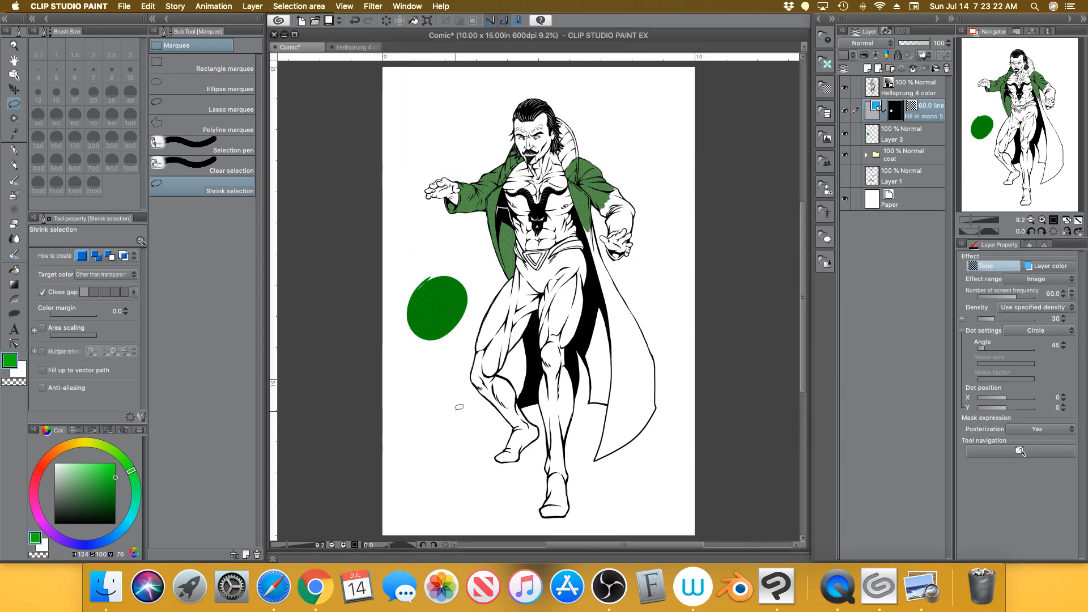
{"action": "left_click", "coordinate": [116, 497]}
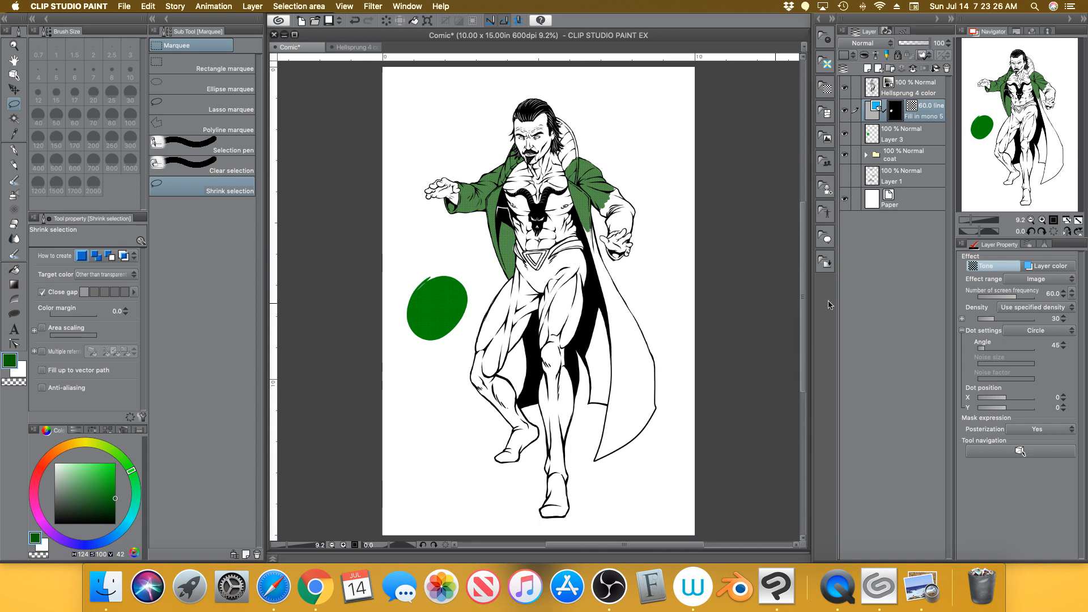
{"action": "left_click", "coordinate": [1051, 267]}
{"action": "left_click", "coordinate": [1043, 426]}
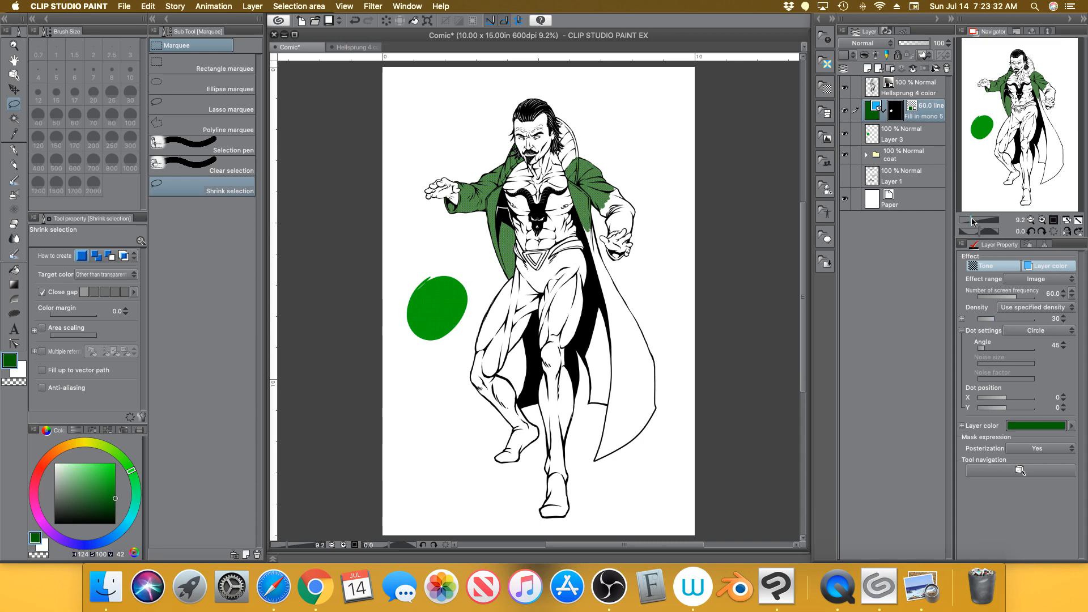
Inspect the test oval's dot tone up close and make its dots denser
{"action": "left_click_drag", "start_coordinate": [971, 220], "coordinate": [980, 220]}
{"action": "left_click_drag", "start_coordinate": [1020, 125], "coordinate": [988, 128]}
{"action": "left_click_drag", "start_coordinate": [1008, 322], "coordinate": [1004, 319]}
{"action": "left_click_drag", "start_coordinate": [979, 219], "coordinate": [982, 217]}
{"action": "left_click_drag", "start_coordinate": [987, 127], "coordinate": [981, 128]}
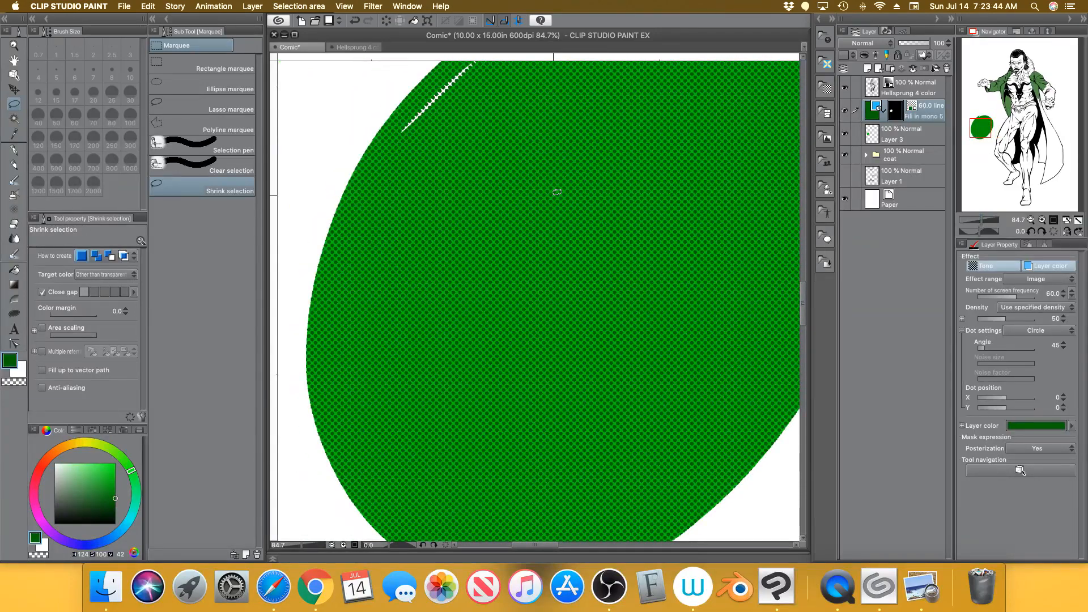
{"action": "left_click_drag", "start_coordinate": [980, 221], "coordinate": [974, 222]}
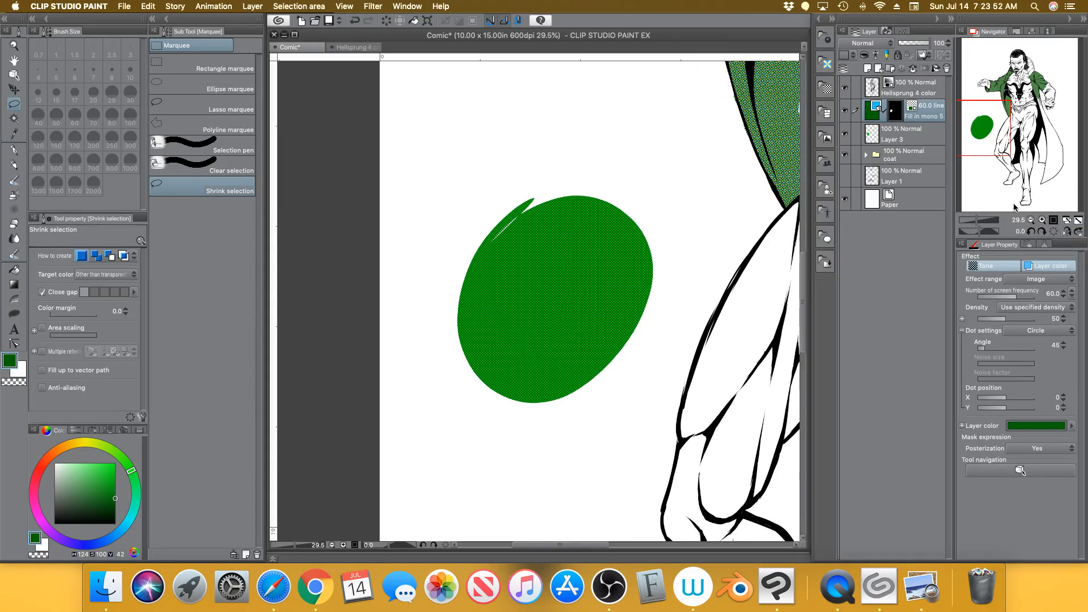
{"action": "left_click", "coordinate": [1078, 221]}
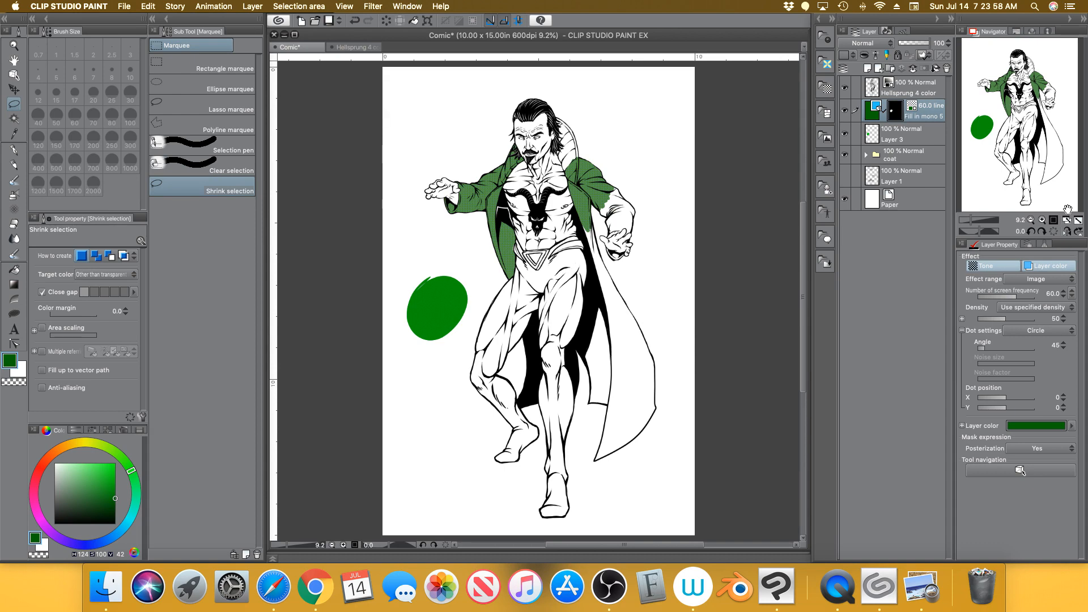
Delete the tone mask, the Fill in mono 5 tone layer and Layer 3, then expand the coat folder
{"action": "left_click", "coordinate": [947, 68]}
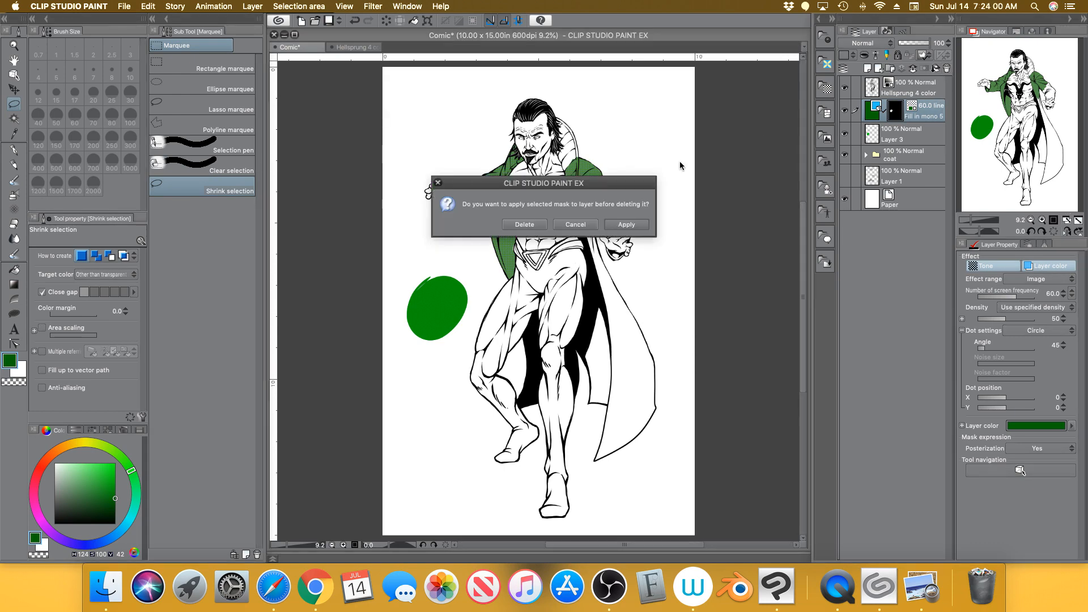
{"action": "left_click", "coordinate": [519, 224]}
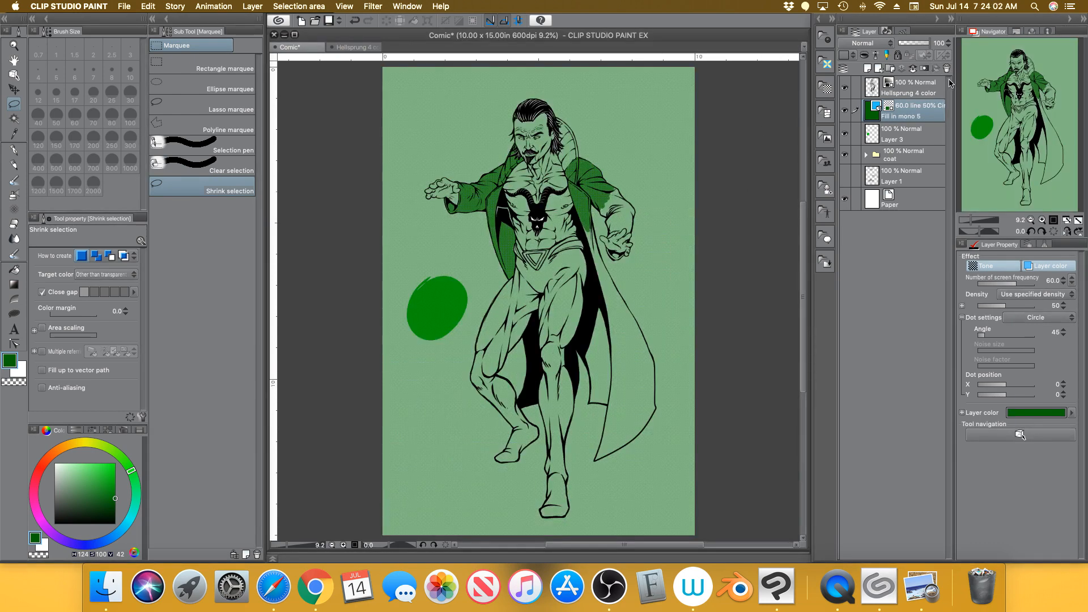
{"action": "left_click", "coordinate": [947, 68]}
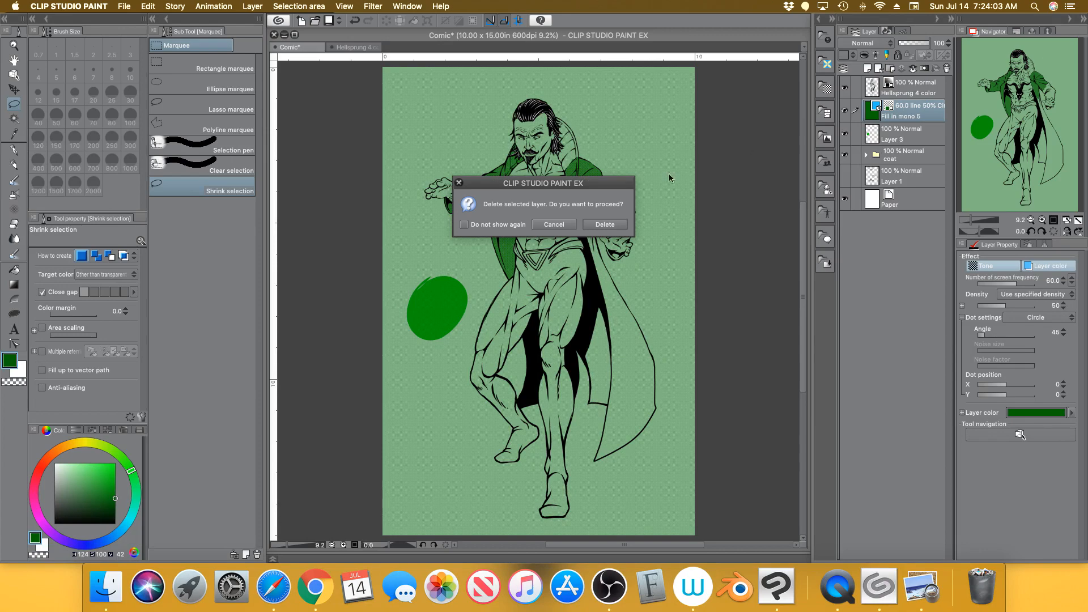
{"action": "left_click", "coordinate": [605, 225]}
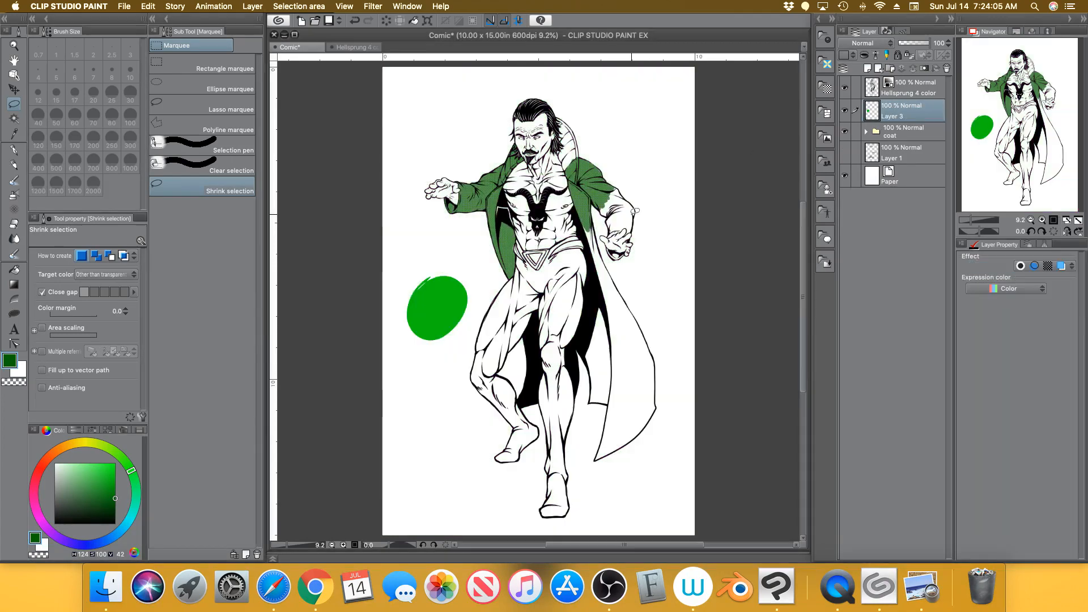
{"action": "left_click", "coordinate": [947, 67]}
{"action": "left_click", "coordinate": [605, 226]}
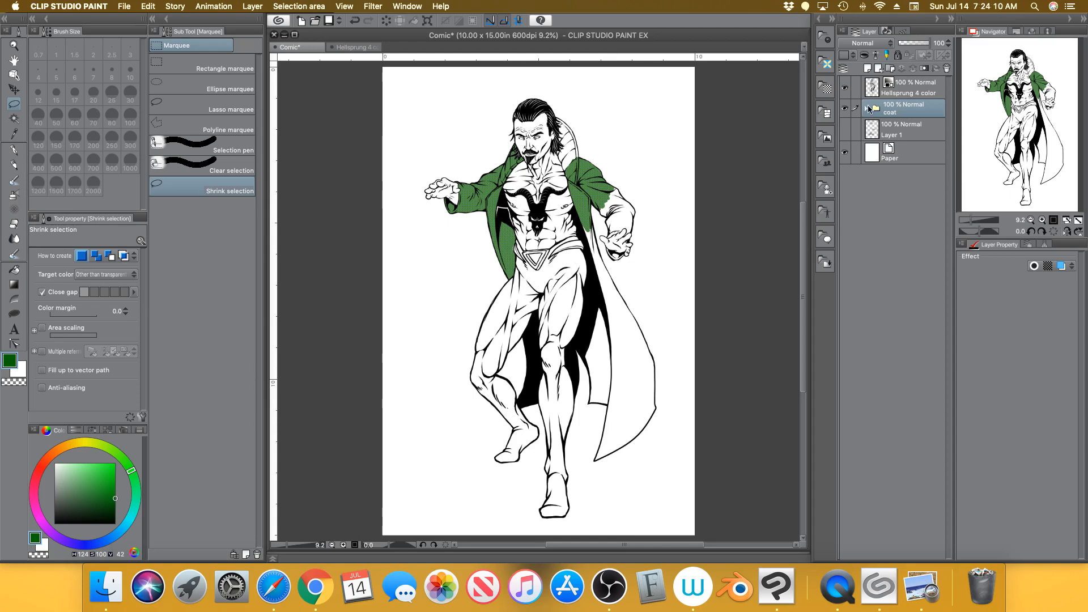
{"action": "left_click", "coordinate": [867, 109]}
Lower Fill in mono 1's density and raise Fill in mono 2 and 3 densities, turning the coat brown
{"action": "left_click", "coordinate": [974, 220]}
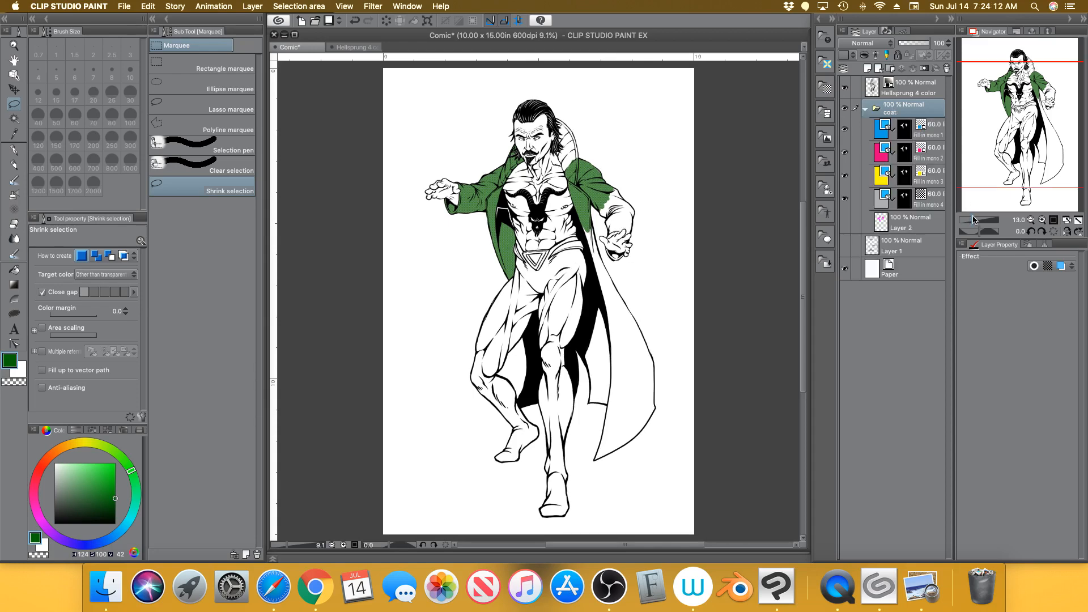
{"action": "left_click_drag", "start_coordinate": [973, 218], "coordinate": [975, 218]}
{"action": "left_click_drag", "start_coordinate": [1034, 130], "coordinate": [1023, 100]}
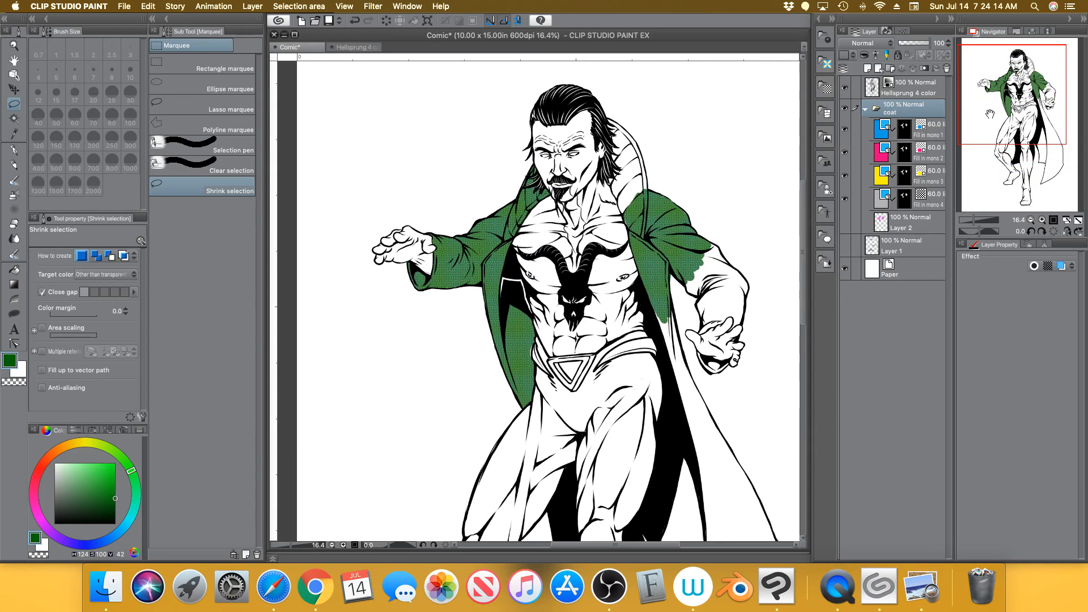
{"action": "left_click", "coordinate": [938, 135]}
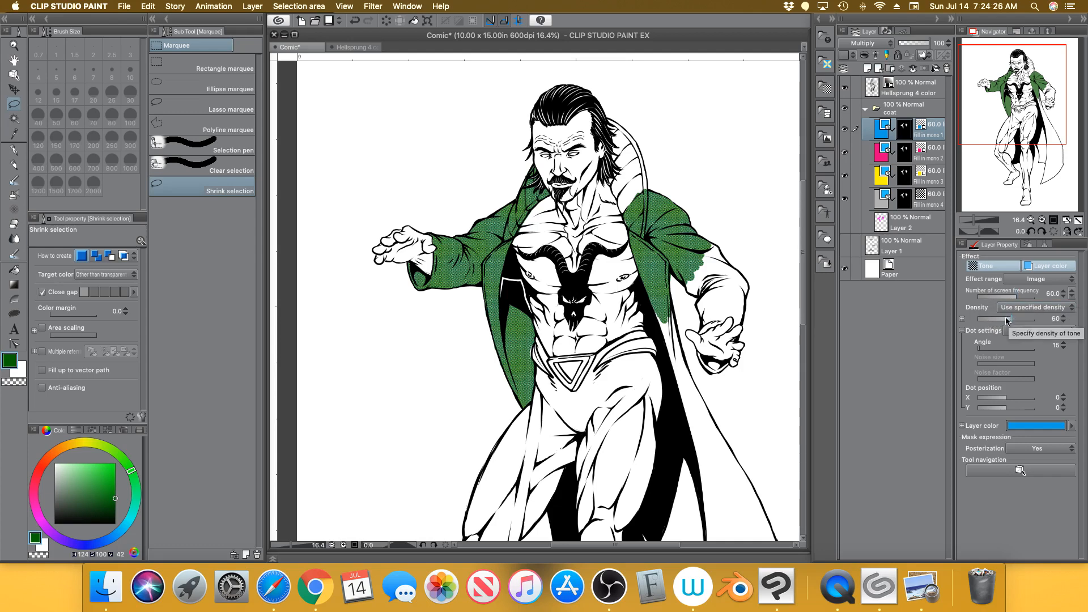
{"action": "left_click_drag", "start_coordinate": [1006, 321], "coordinate": [996, 323]}
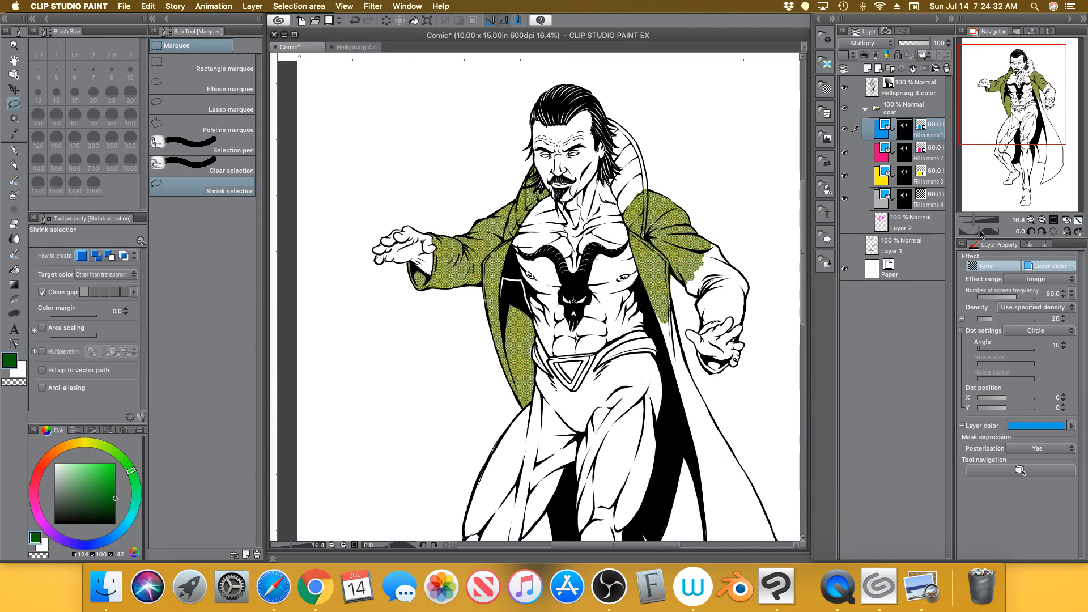
{"action": "left_click", "coordinate": [938, 157]}
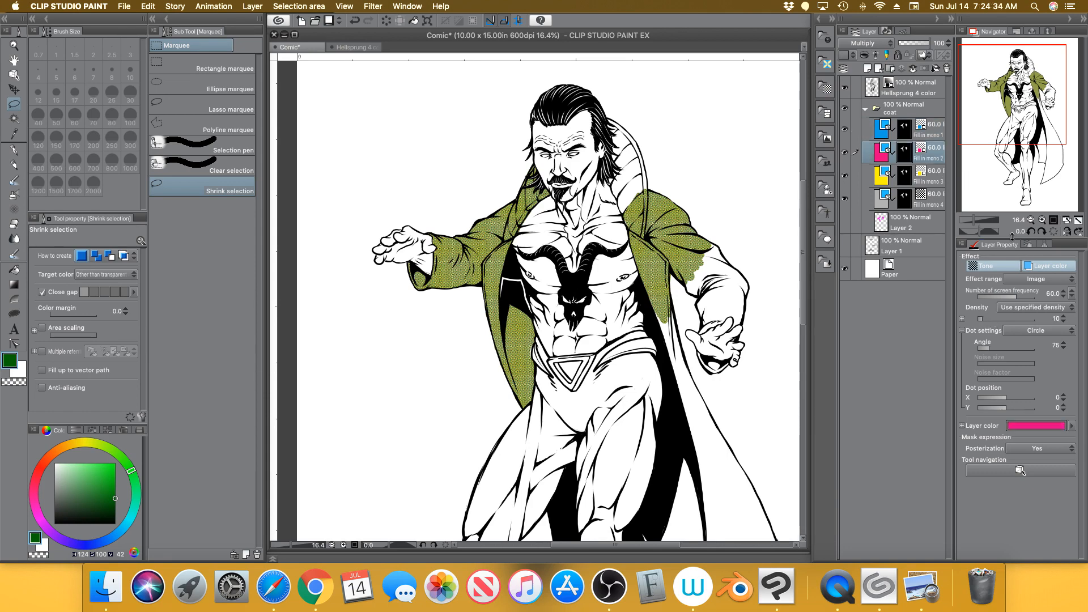
{"action": "left_click", "coordinate": [996, 322]}
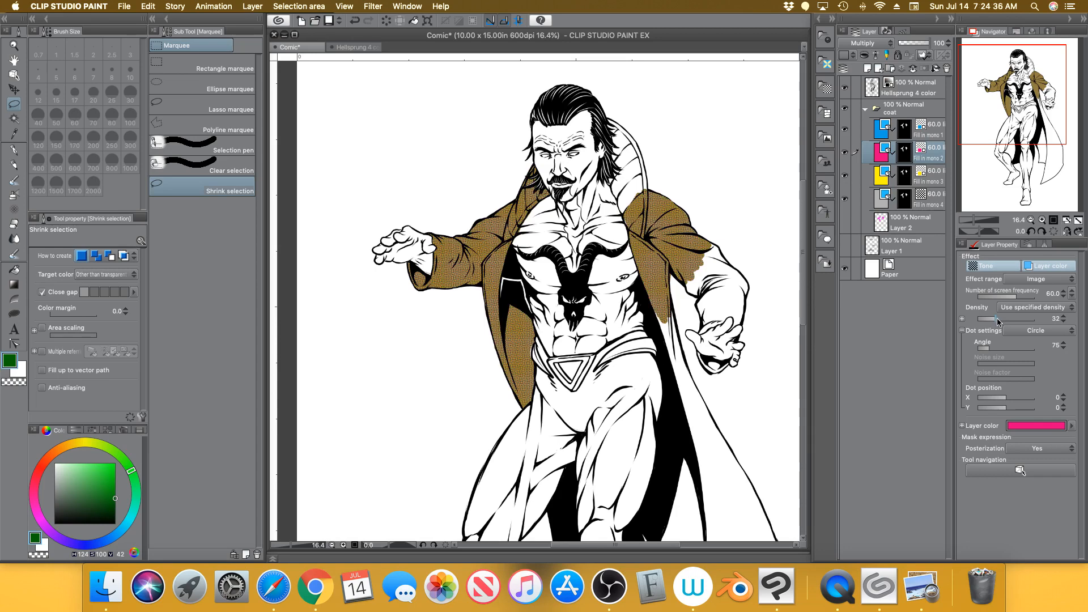
{"action": "left_click_drag", "start_coordinate": [998, 321], "coordinate": [1013, 321]}
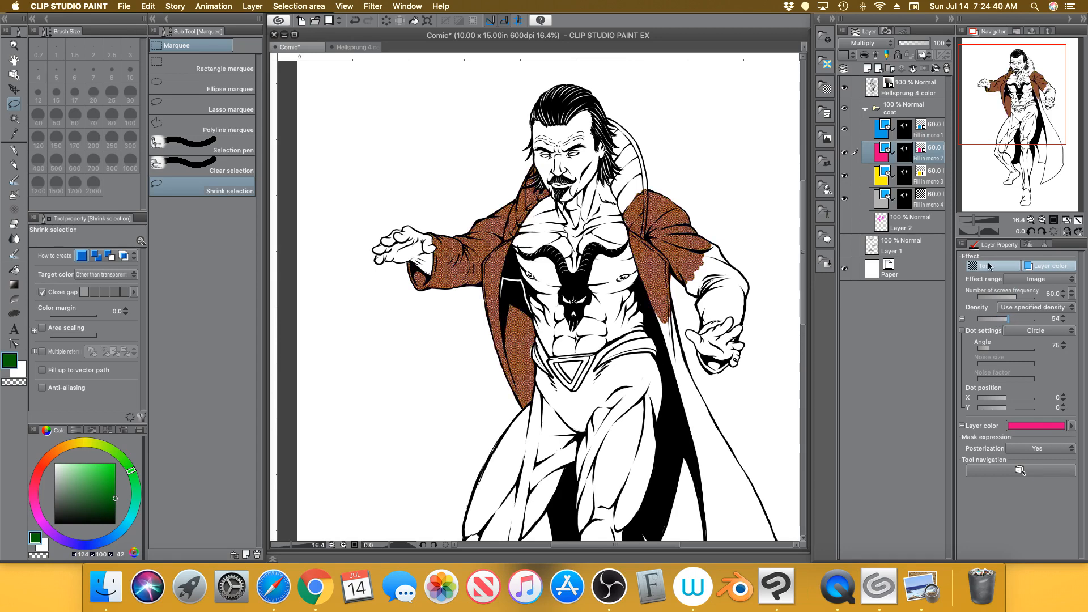
{"action": "left_click", "coordinate": [928, 176]}
{"action": "left_click", "coordinate": [990, 322]}
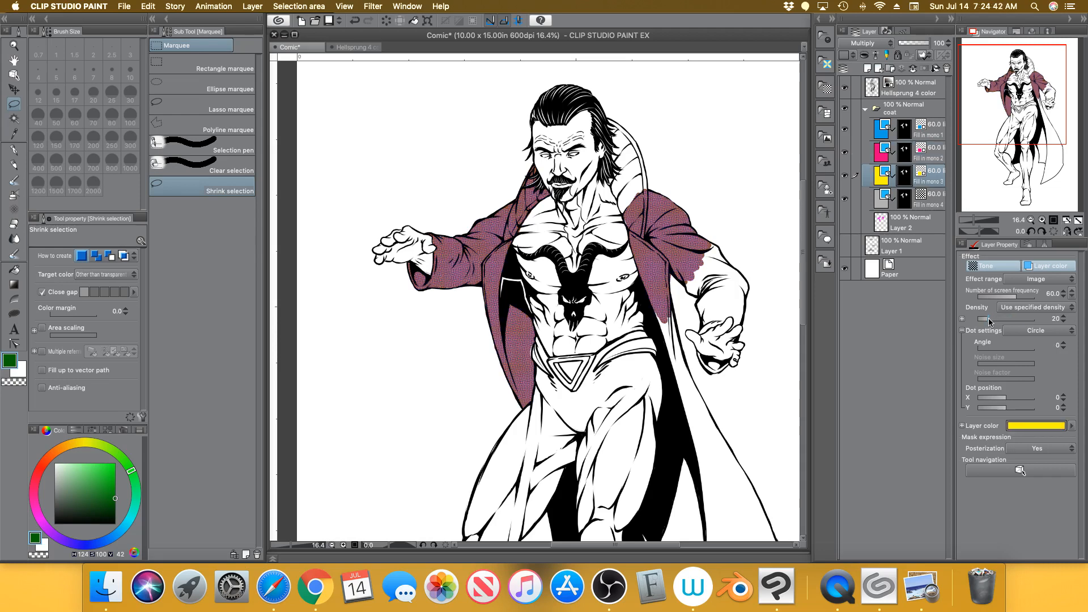
{"action": "left_click_drag", "start_coordinate": [989, 321], "coordinate": [1019, 321]}
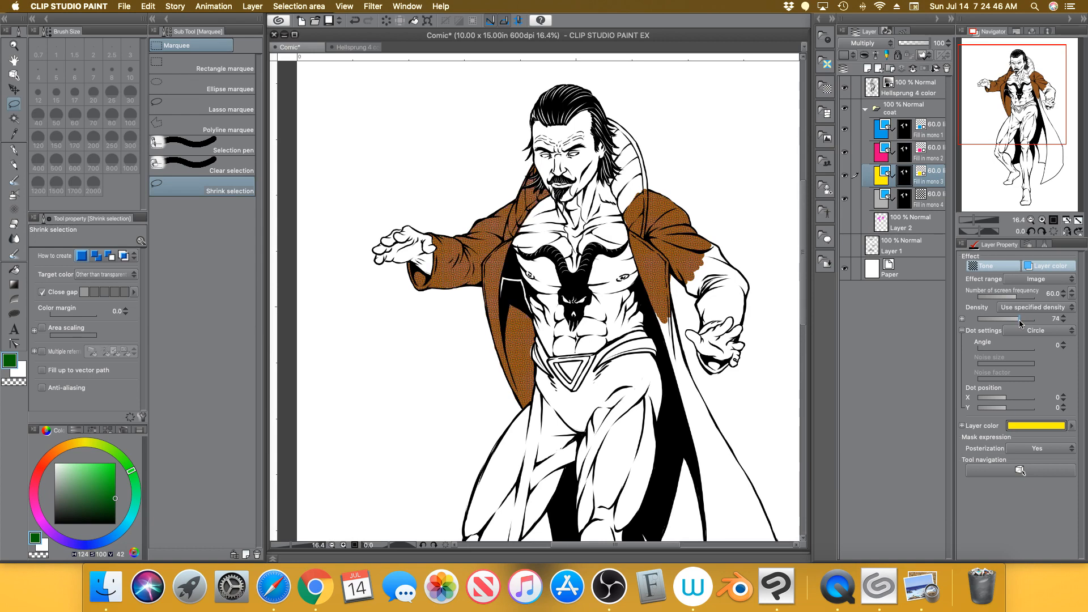
Retune densities to cyan 60, magenta 24 and yellow 60 so the coat turns green
{"action": "left_click", "coordinate": [934, 130]}
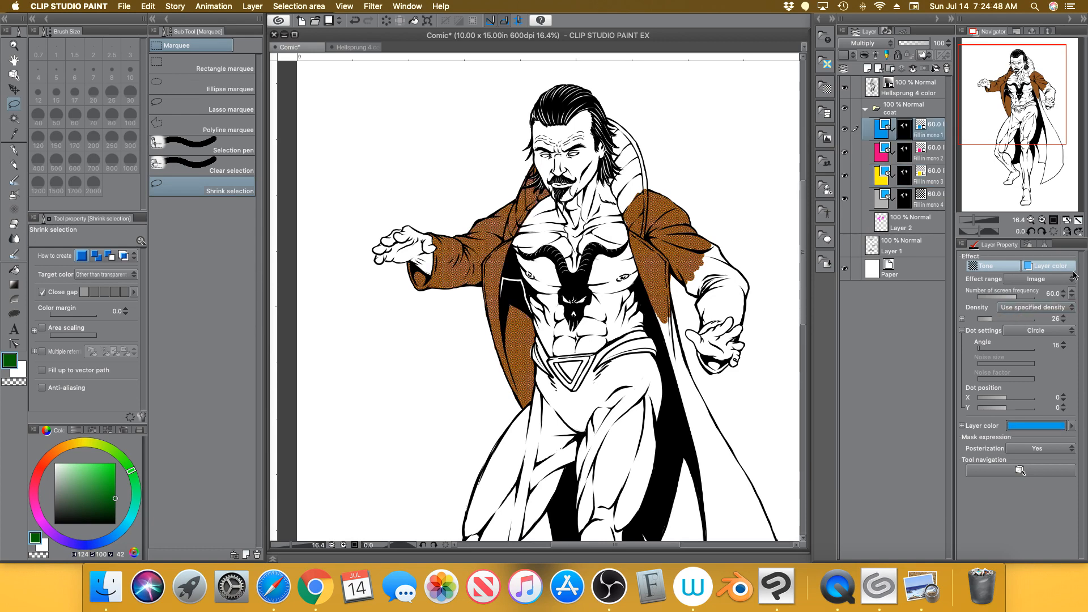
{"action": "left_click_drag", "start_coordinate": [1000, 320], "coordinate": [1012, 322]}
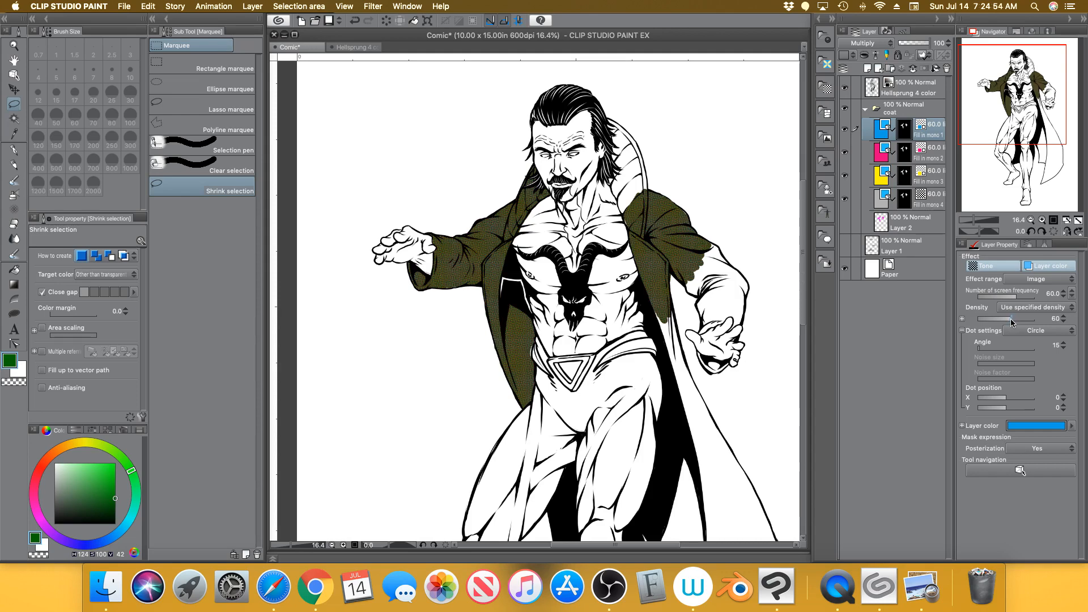
{"action": "left_click", "coordinate": [943, 156]}
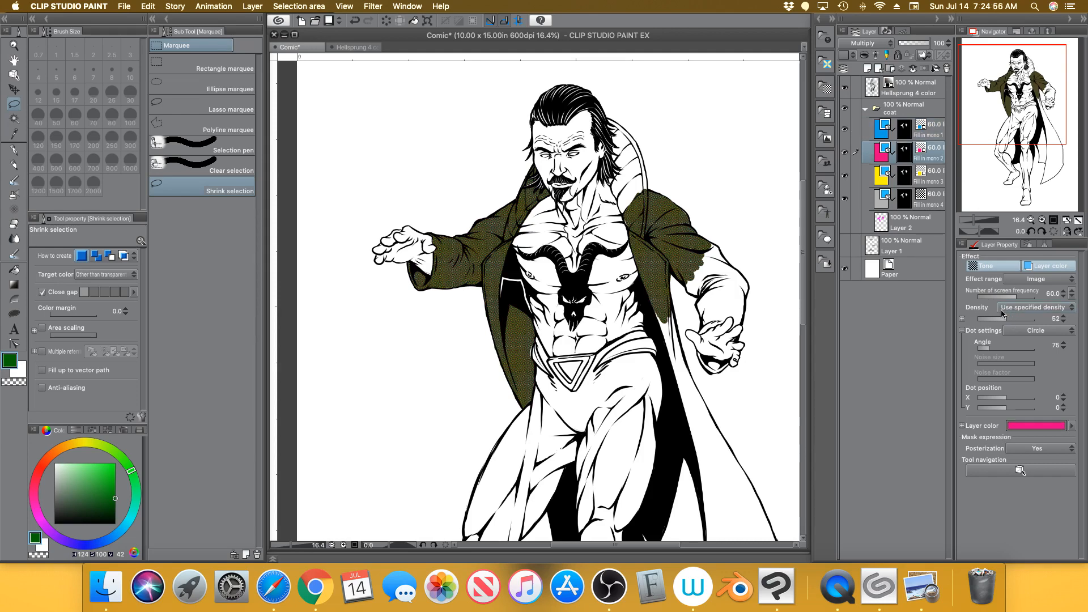
{"action": "left_click", "coordinate": [991, 322]}
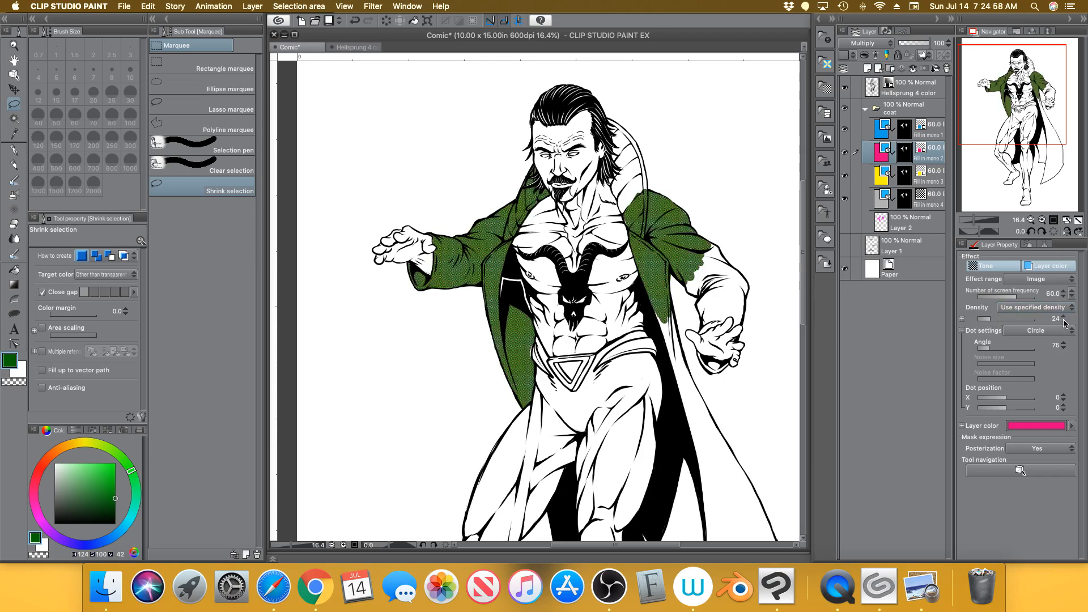
{"action": "left_click", "coordinate": [943, 177]}
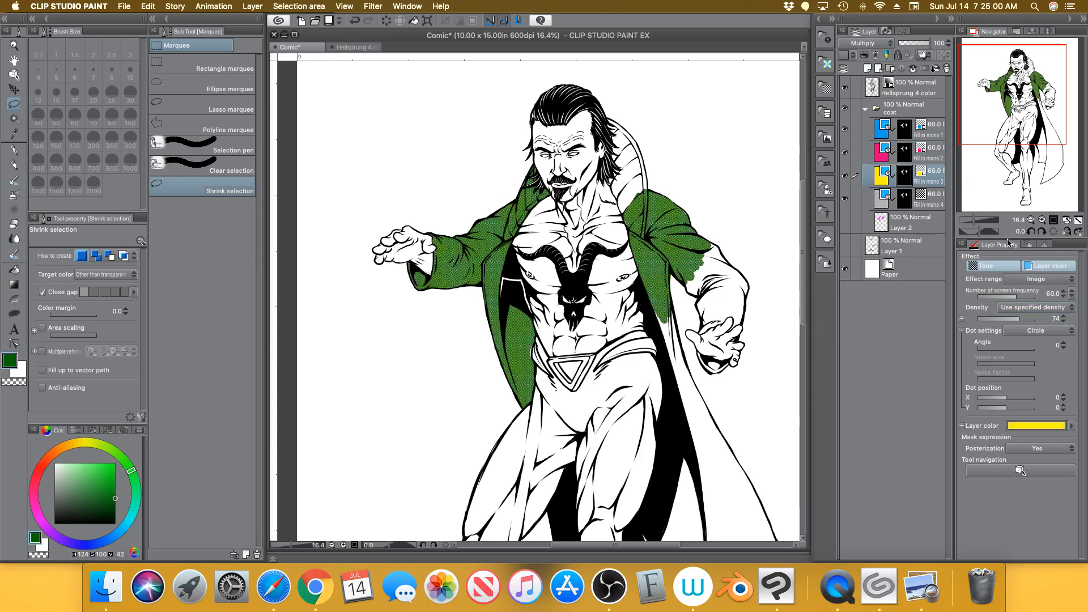
{"action": "left_click", "coordinate": [1064, 322]}
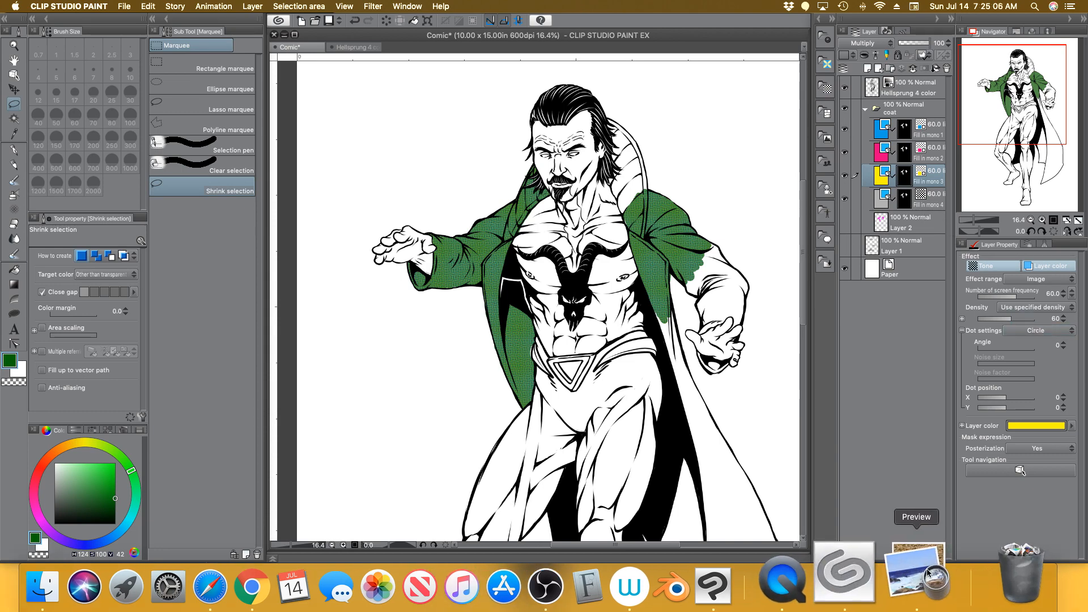
Open the Comico colour grid JPG from the Dropbox folder in Preview, then return to the drawing
{"action": "left_click", "coordinate": [925, 538]}
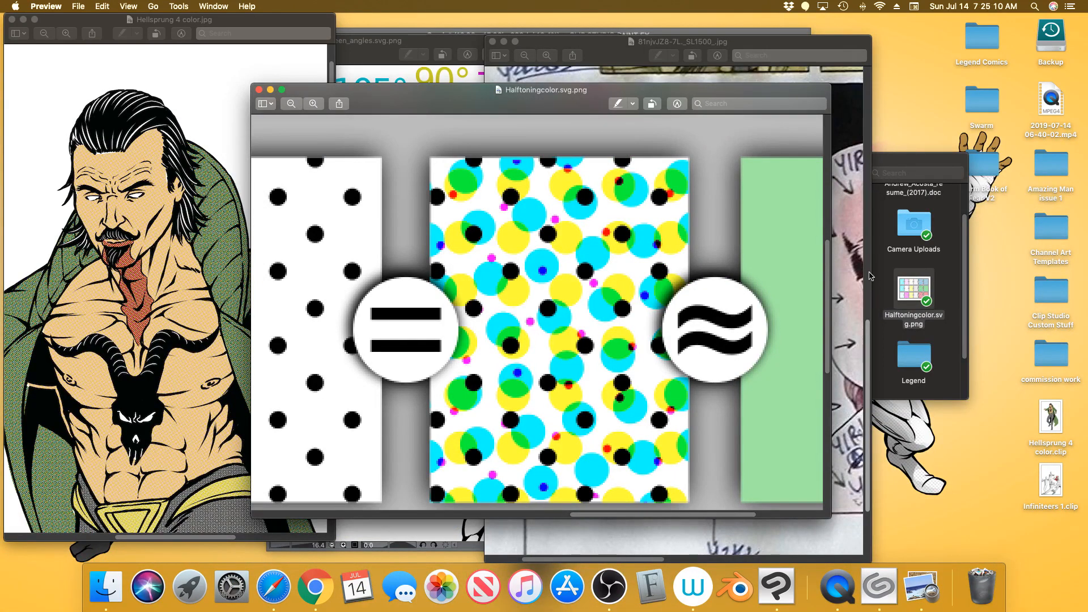
{"action": "left_click", "coordinate": [953, 267]}
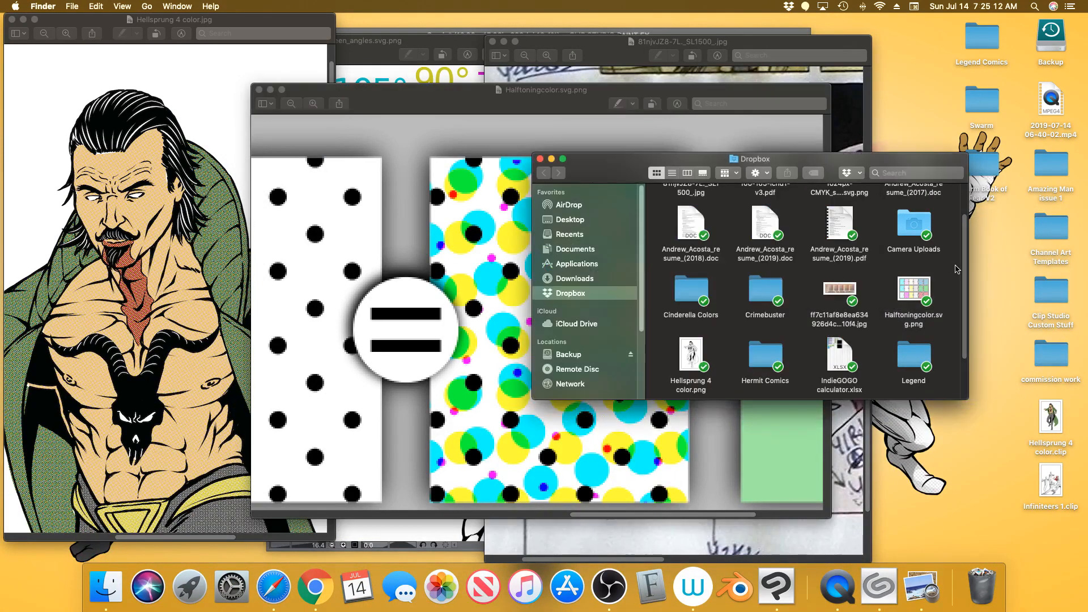
{"action": "left_click", "coordinate": [846, 291]}
{"action": "double_click", "coordinate": [850, 286]}
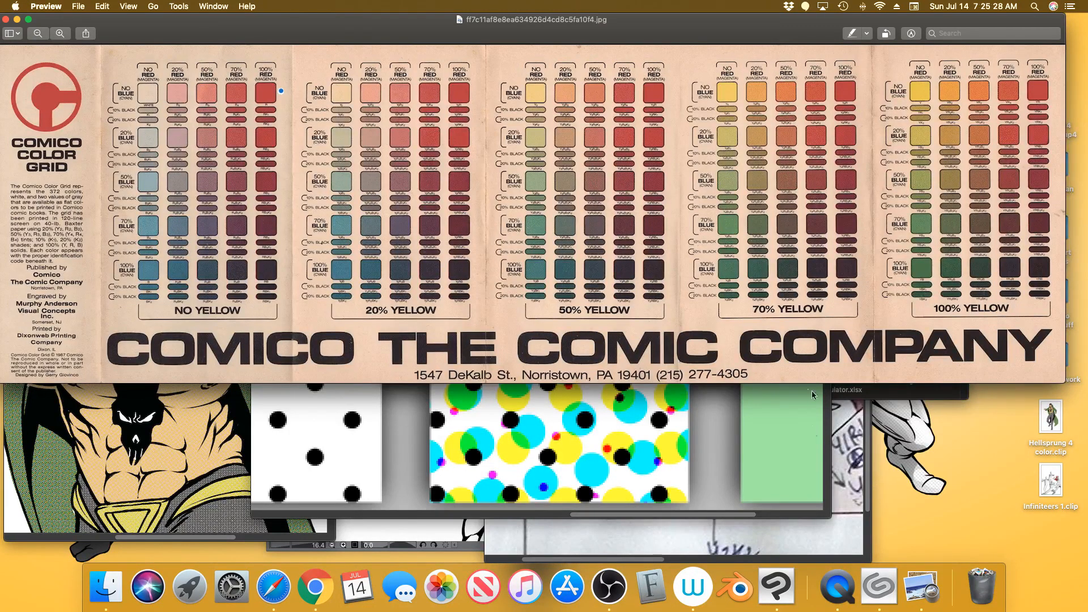
{"action": "left_click", "coordinate": [775, 567]}
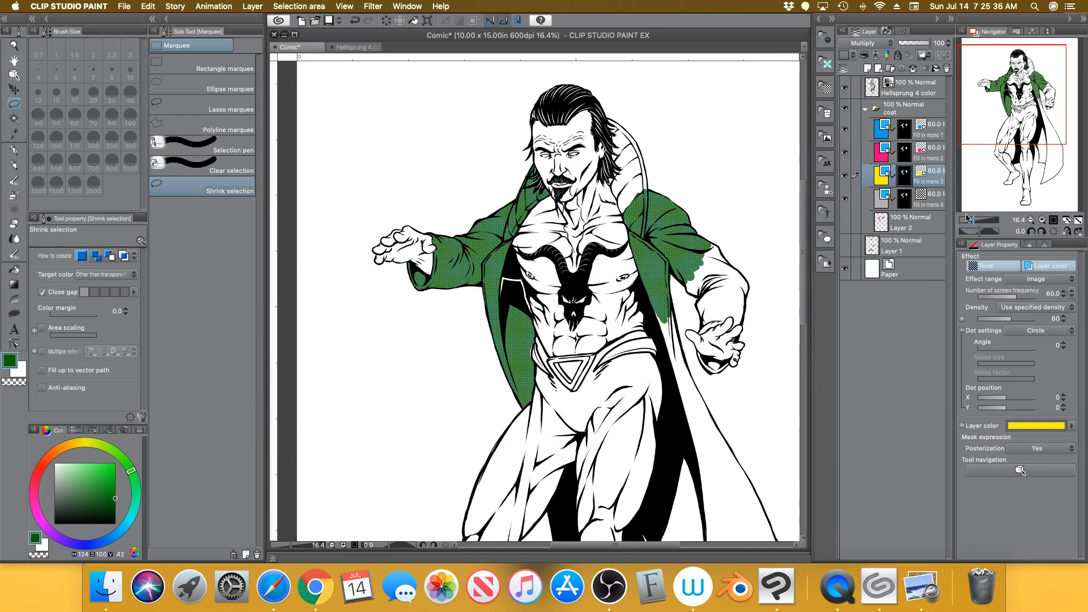
{"action": "left_click_drag", "start_coordinate": [971, 220], "coordinate": [979, 220]}
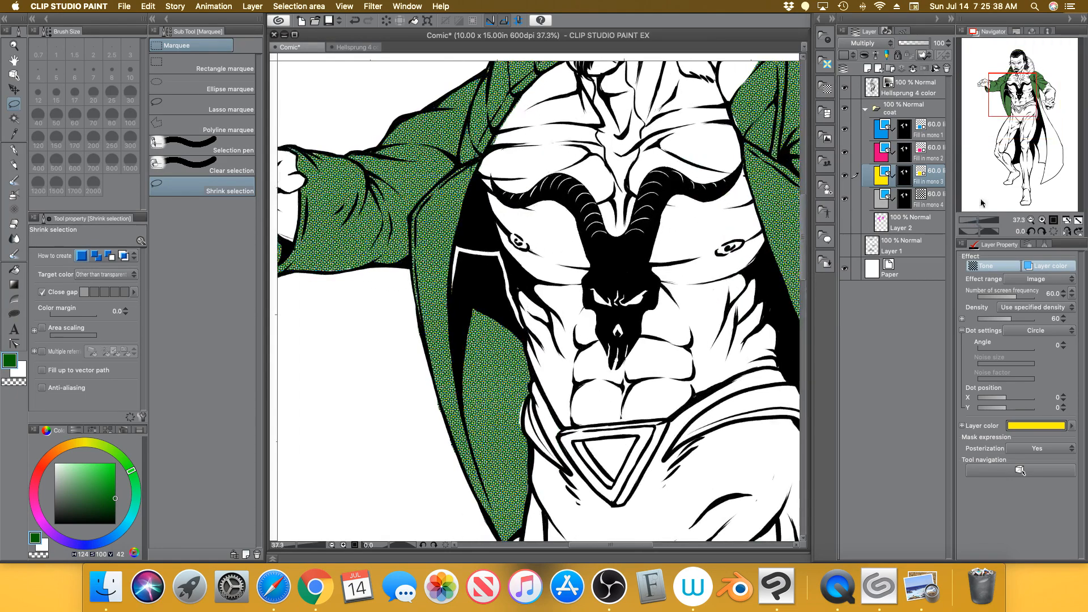
{"action": "left_click_drag", "start_coordinate": [1010, 101], "coordinate": [1004, 96]}
{"action": "left_click_drag", "start_coordinate": [979, 222], "coordinate": [984, 222]}
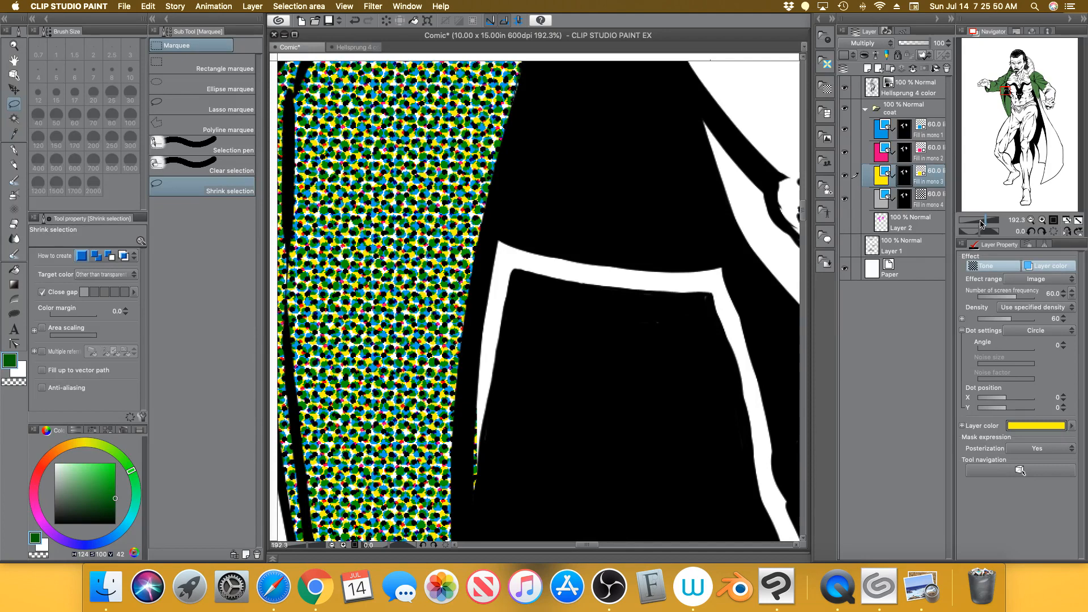
{"action": "left_click_drag", "start_coordinate": [981, 224], "coordinate": [972, 222]}
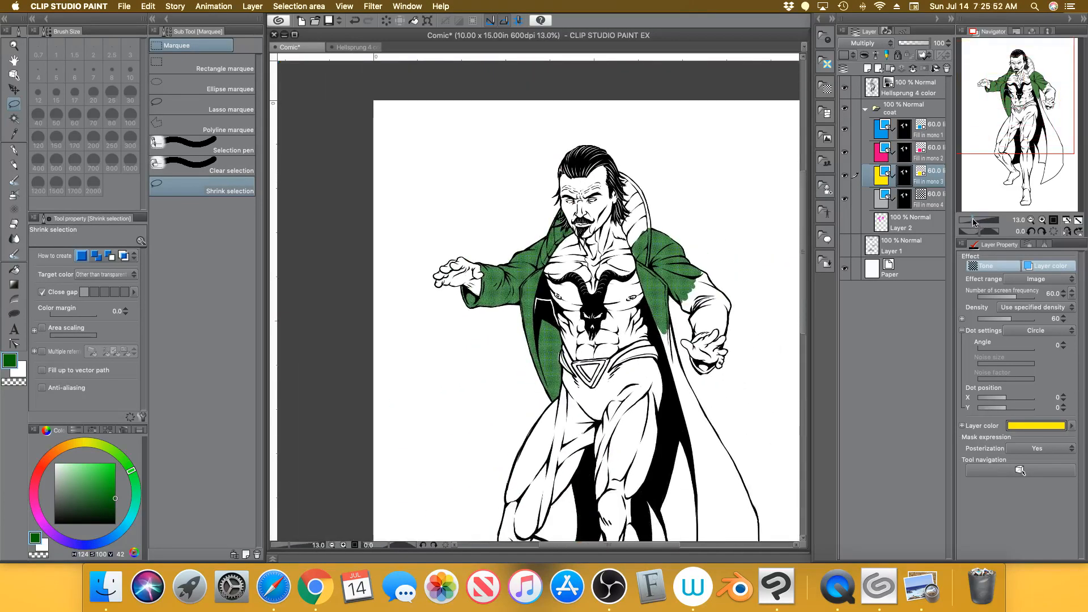
{"action": "left_click_drag", "start_coordinate": [1036, 129], "coordinate": [1047, 140]}
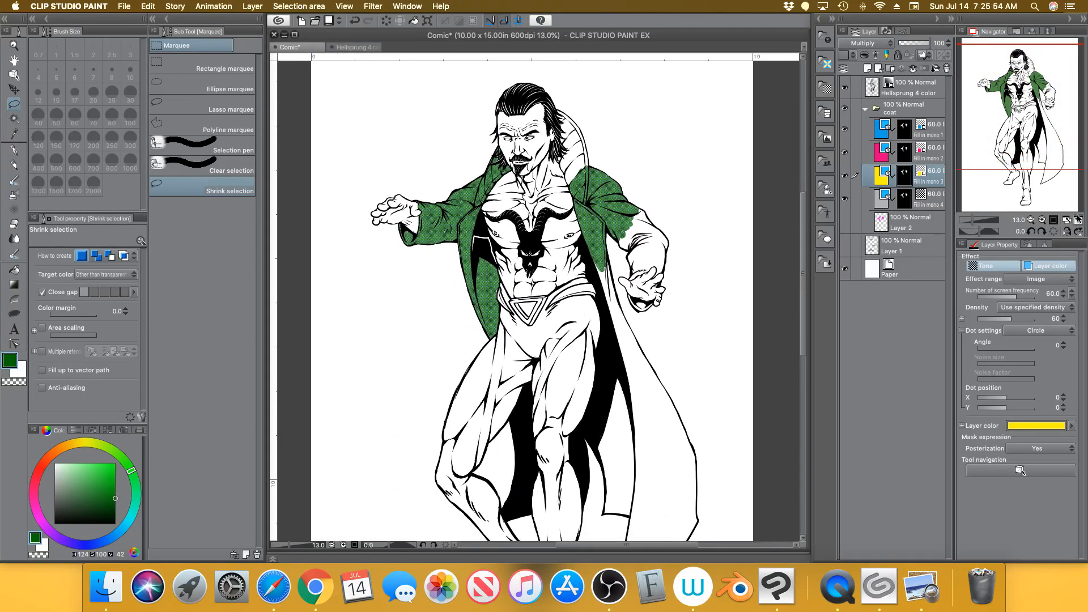
{"action": "left_click", "coordinate": [1066, 219]}
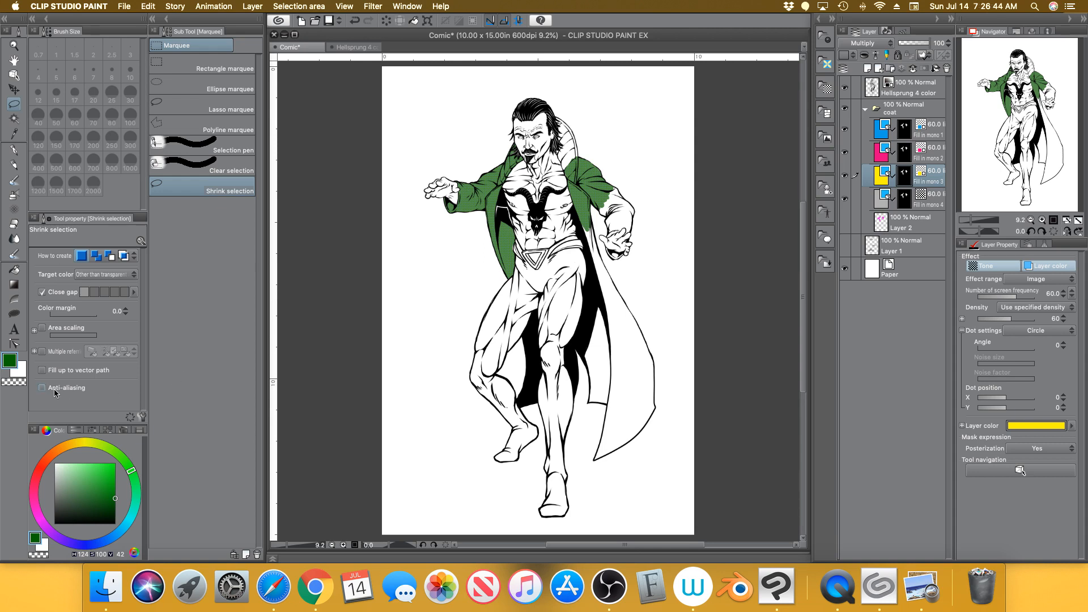
Draw a bright green test stroke left of the figure, then erase it with a size-300 eraser
{"action": "left_click", "coordinate": [14, 151]}
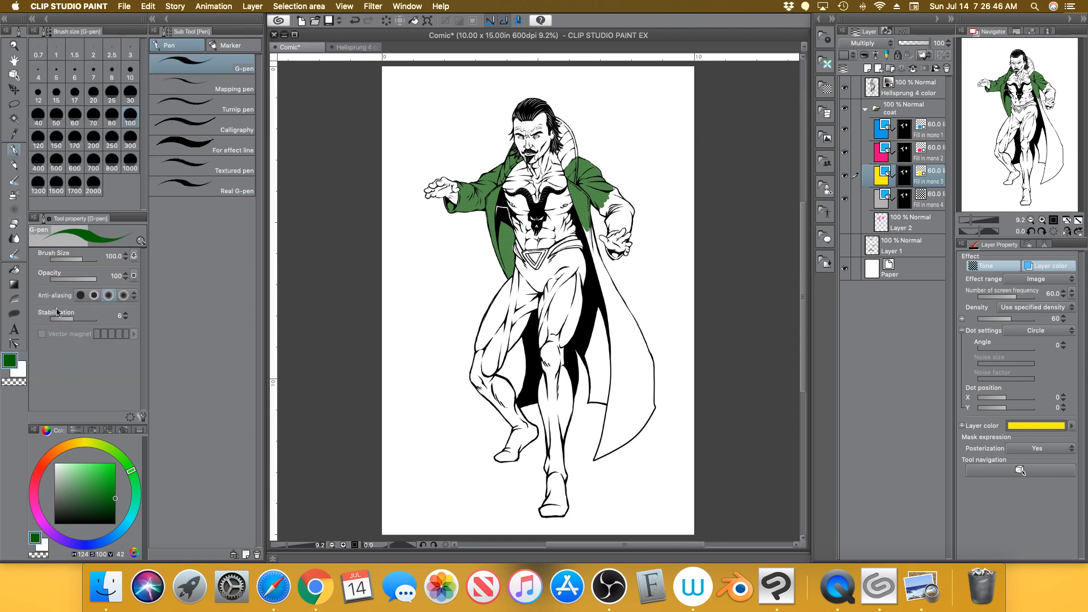
{"action": "left_click", "coordinate": [115, 464]}
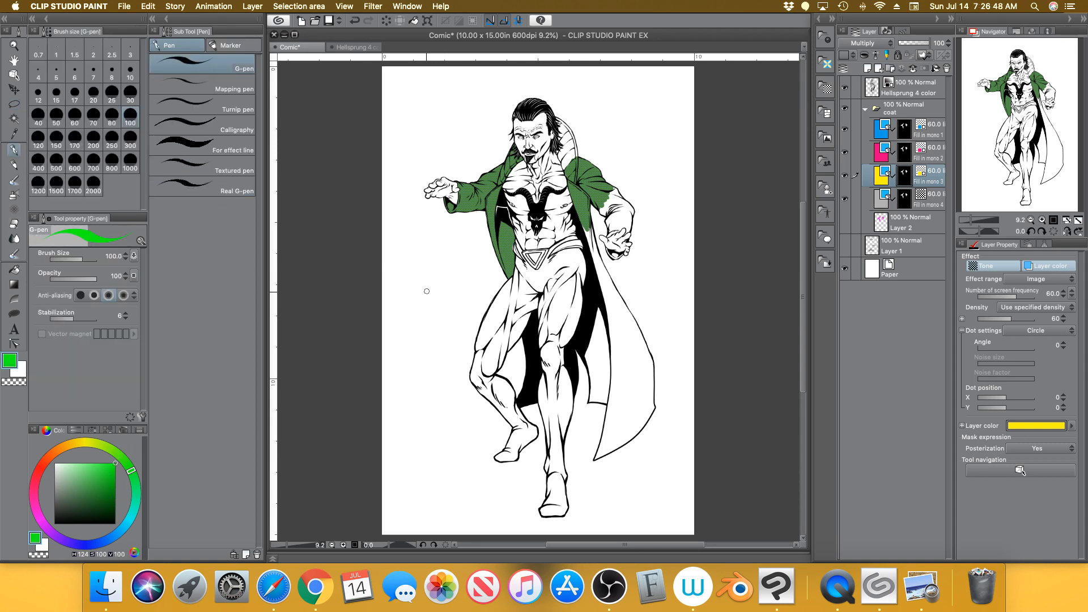
{"action": "left_click_drag", "start_coordinate": [426, 290], "coordinate": [423, 357]}
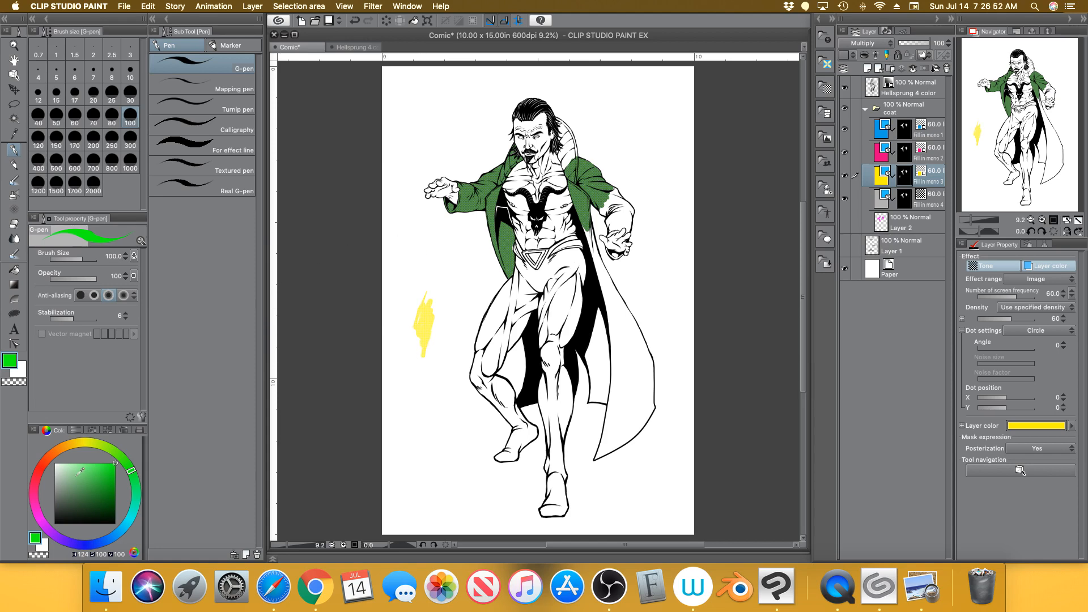
{"action": "left_click", "coordinate": [13, 223]}
{"action": "left_click", "coordinate": [130, 140]}
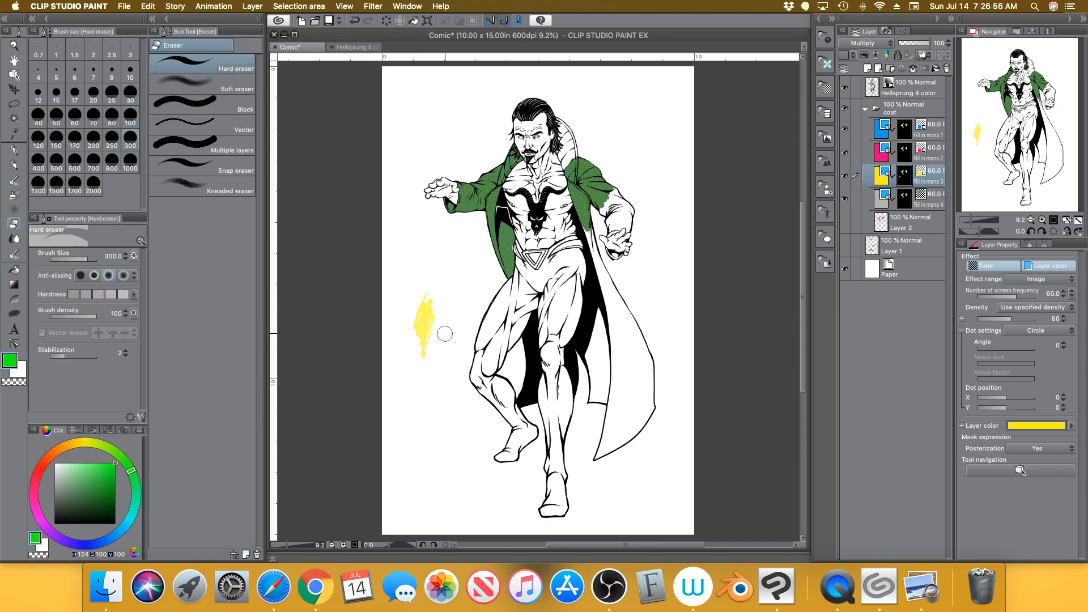
{"action": "left_click_drag", "start_coordinate": [427, 315], "coordinate": [420, 361]}
{"action": "left_click_drag", "start_coordinate": [430, 309], "coordinate": [408, 325]}
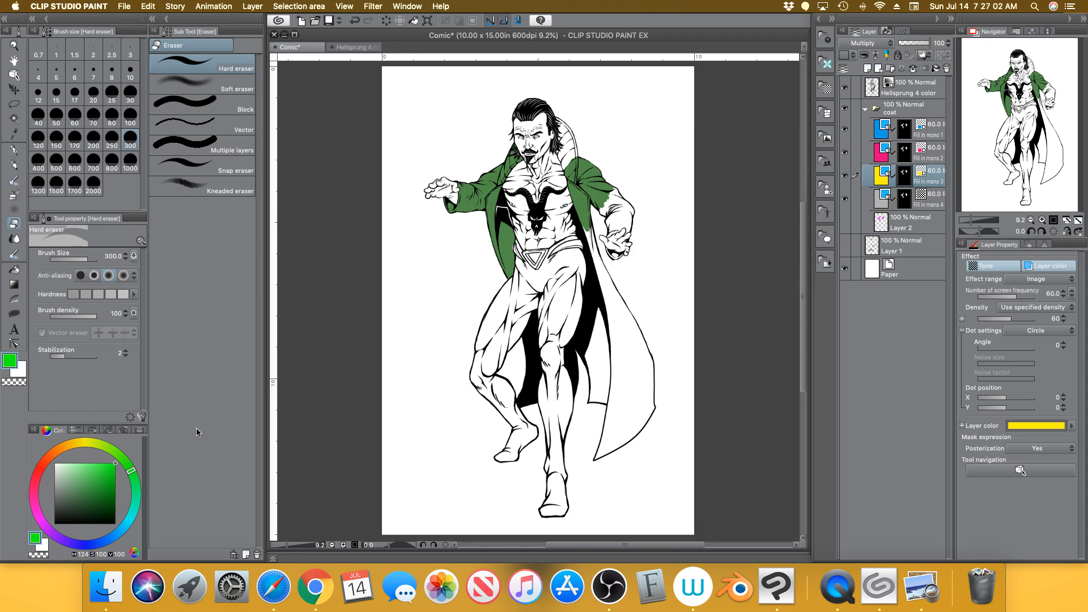
Collapse the coat folder, switch back to the G-pen, and expand the folder again
{"action": "left_click", "coordinate": [866, 108]}
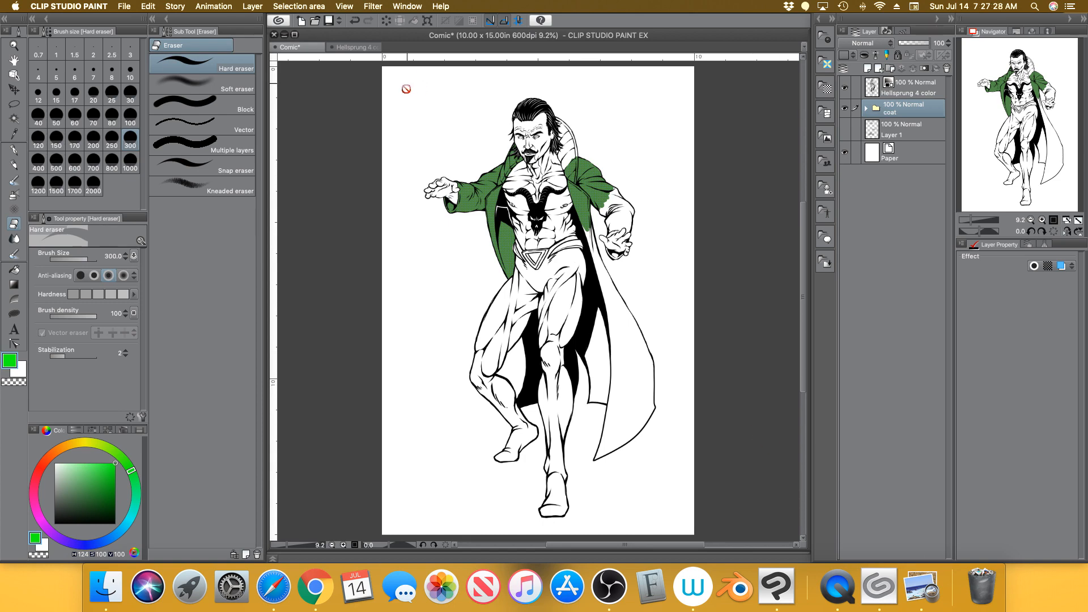
{"action": "left_click", "coordinate": [14, 150]}
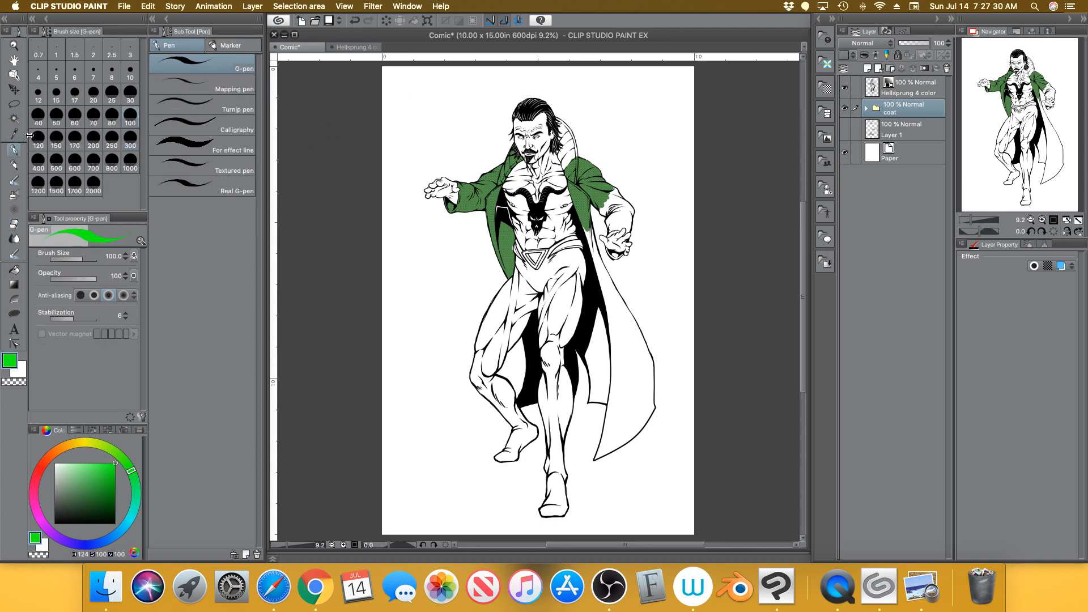
{"action": "left_click", "coordinate": [866, 110]}
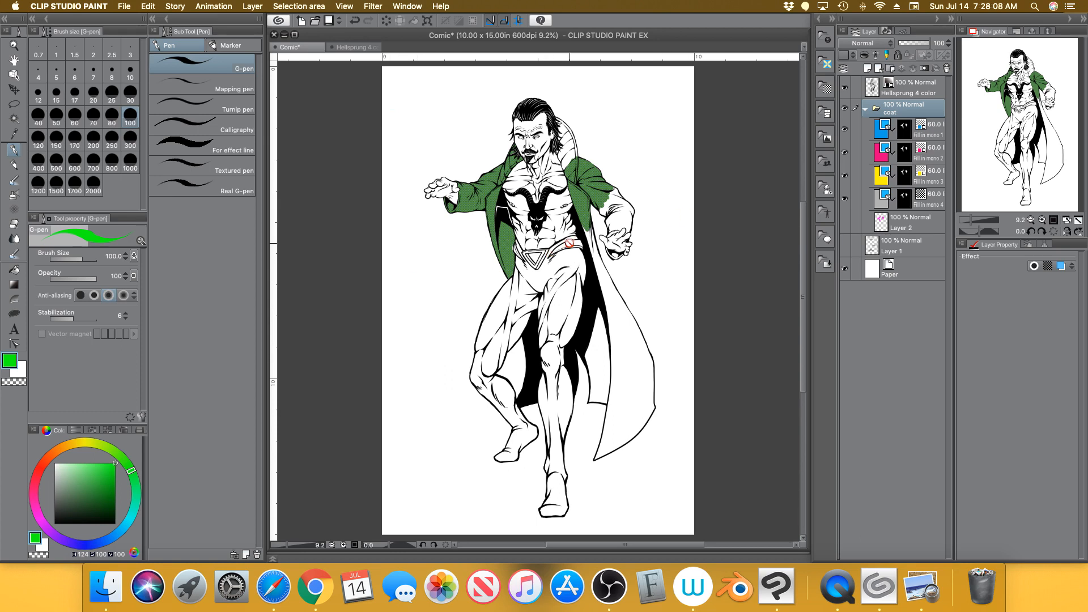
View the whole Hellsprung 4 color.jpg figure zoomed out in Preview, then return to the drawing
{"action": "left_click", "coordinate": [925, 577]}
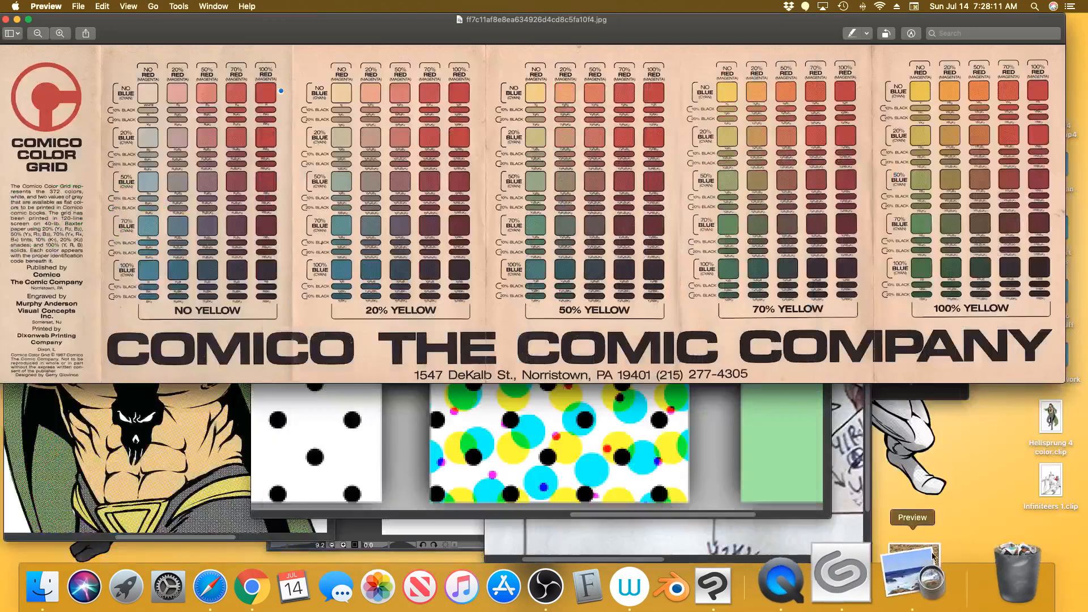
{"action": "left_click", "coordinate": [216, 469]}
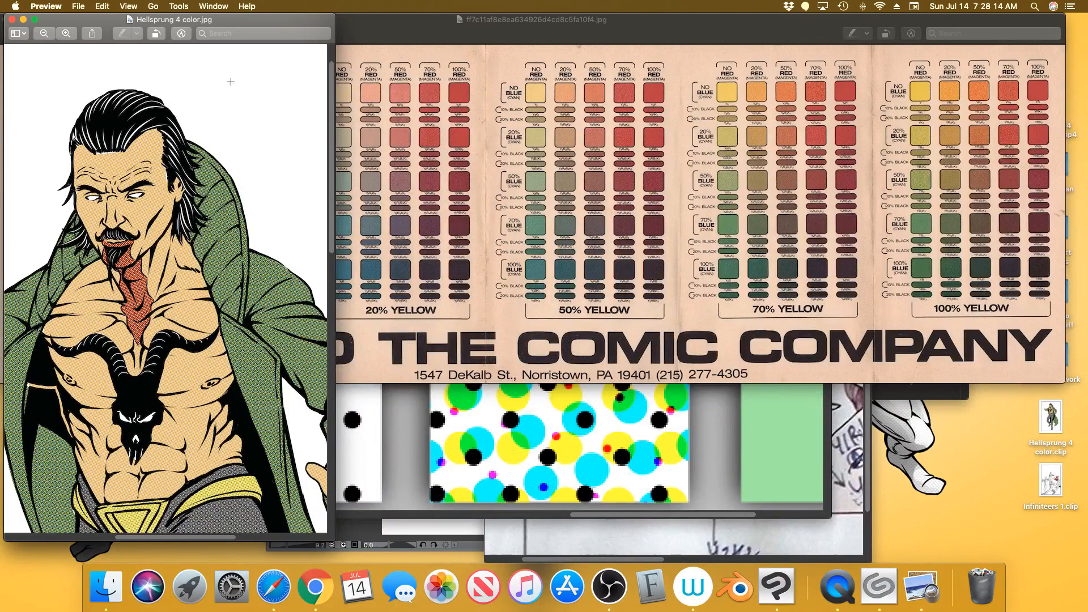
{"action": "left_click", "coordinate": [43, 33]}
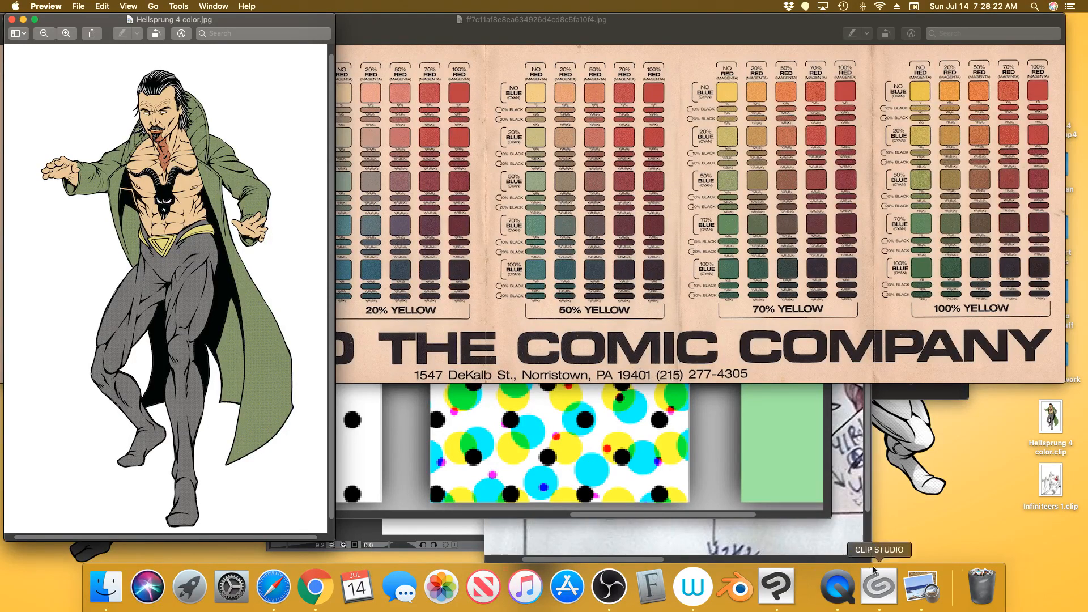
{"action": "left_click", "coordinate": [790, 542]}
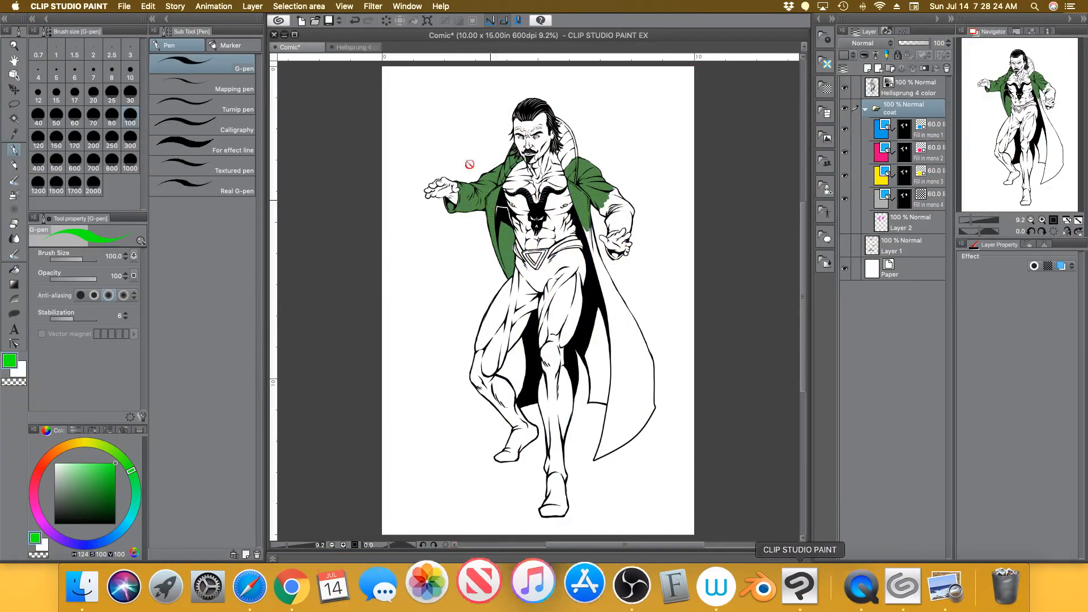
Export the page as a .jpg named Comic on the Desktop
{"action": "left_click", "coordinate": [128, 8]}
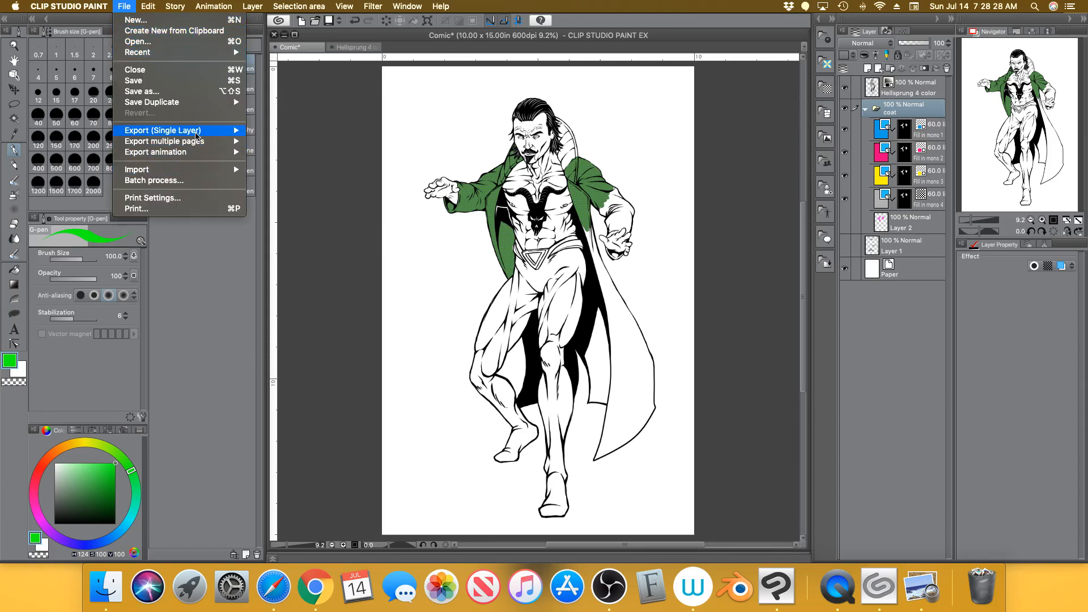
{"action": "mouse_move", "coordinate": [196, 132]}
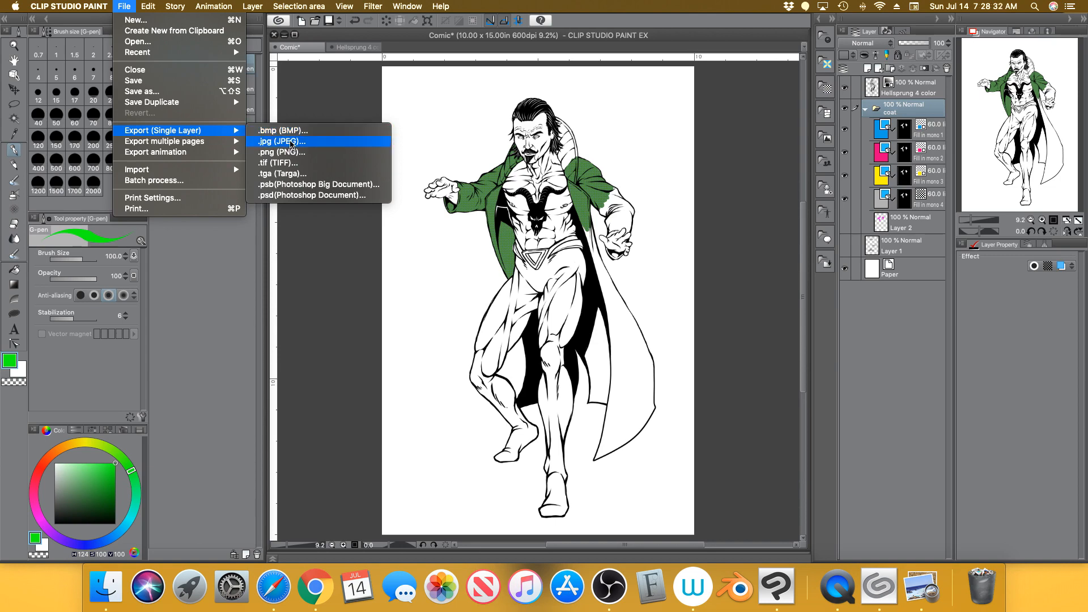
{"action": "left_click", "coordinate": [291, 142]}
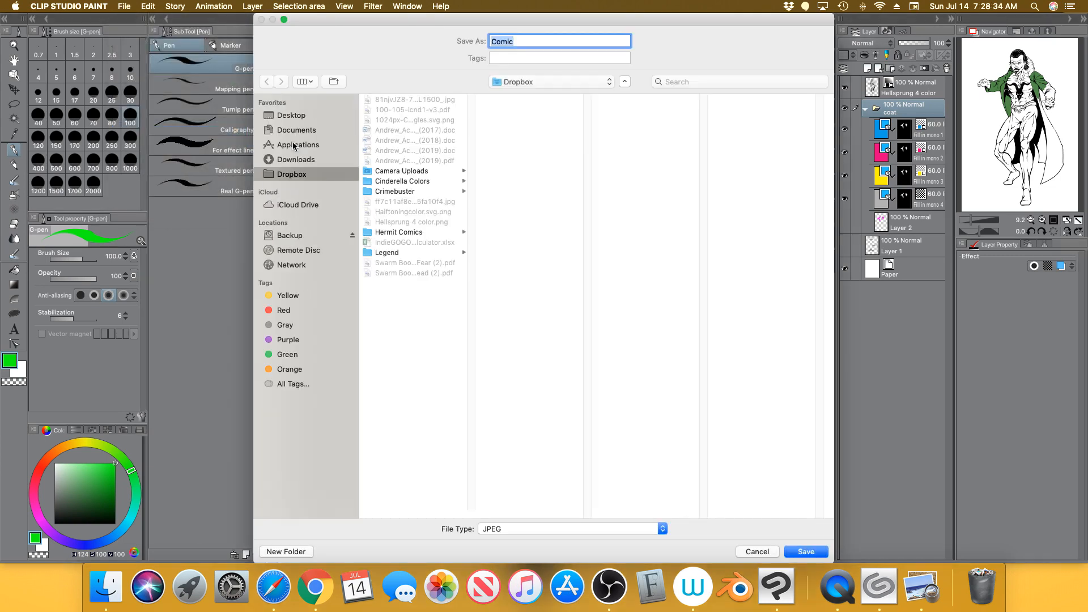
{"action": "left_click", "coordinate": [317, 115]}
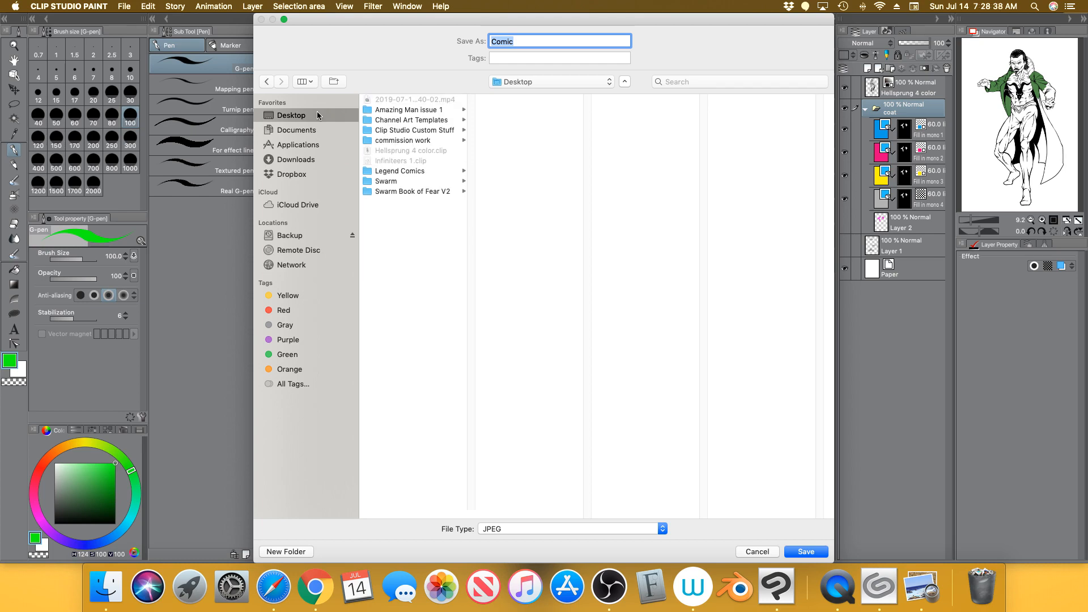
{"action": "left_click", "coordinate": [807, 553]}
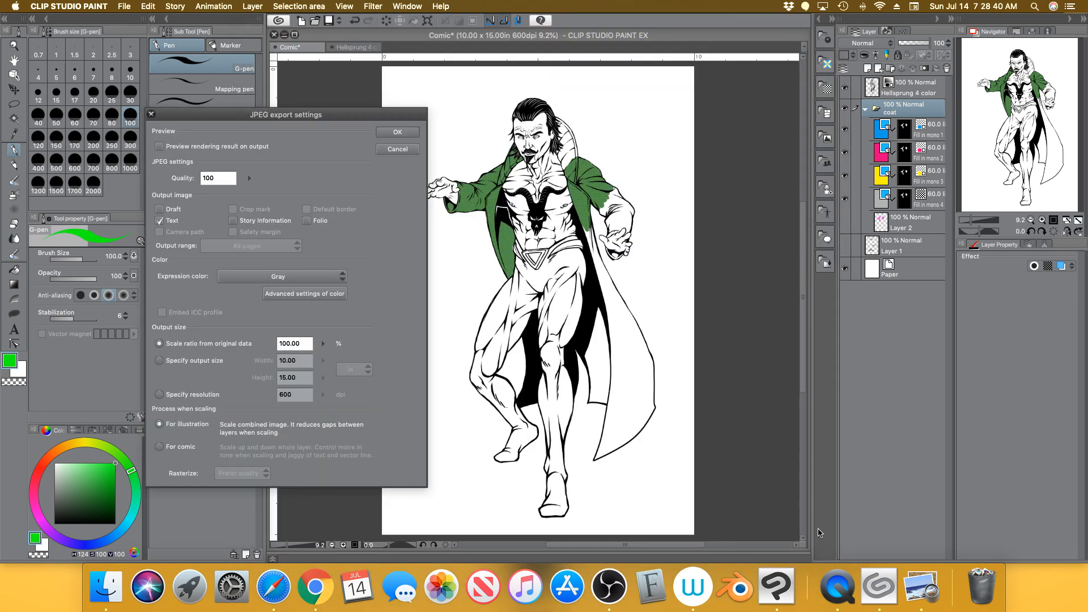
{"action": "left_click_drag", "start_coordinate": [342, 116], "coordinate": [592, 93]}
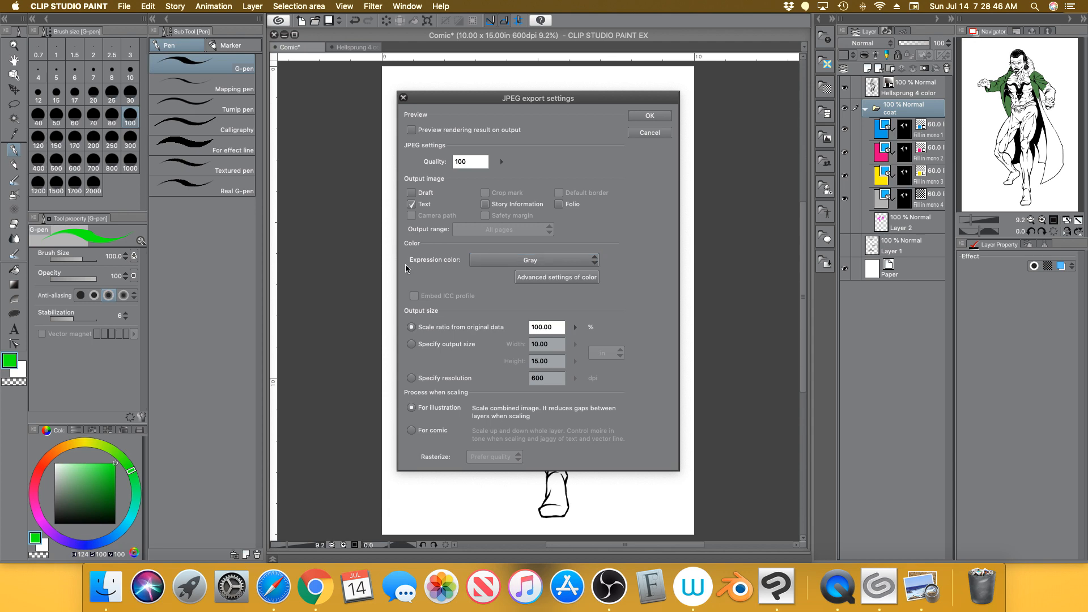
Set the JPEG export to CMYK colour at 50% scale and confirm
{"action": "left_click", "coordinate": [558, 260]}
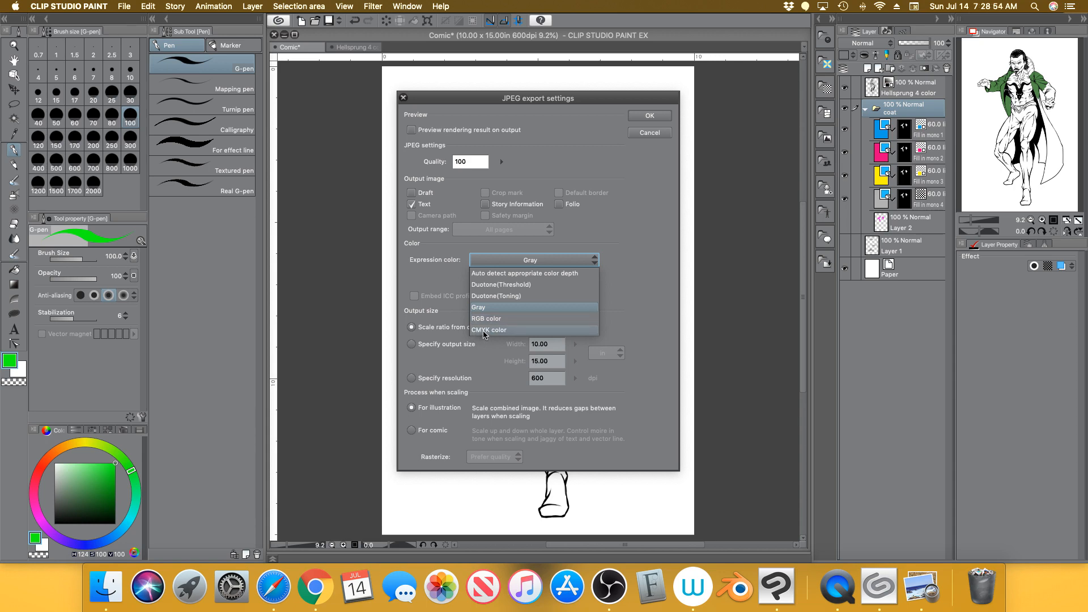
{"action": "left_click", "coordinate": [506, 331]}
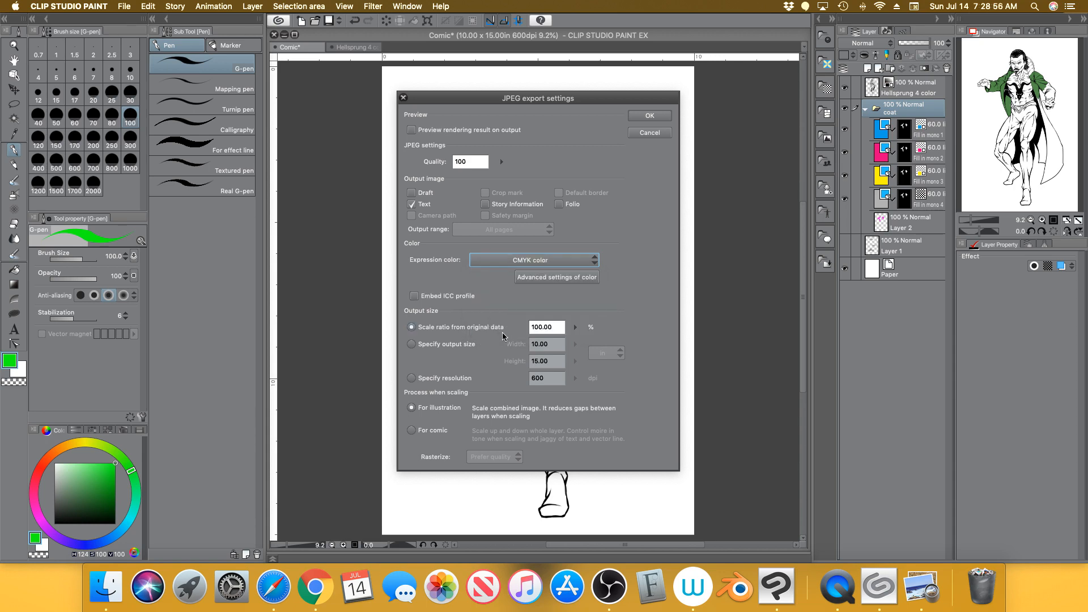
{"action": "left_click", "coordinate": [575, 327]}
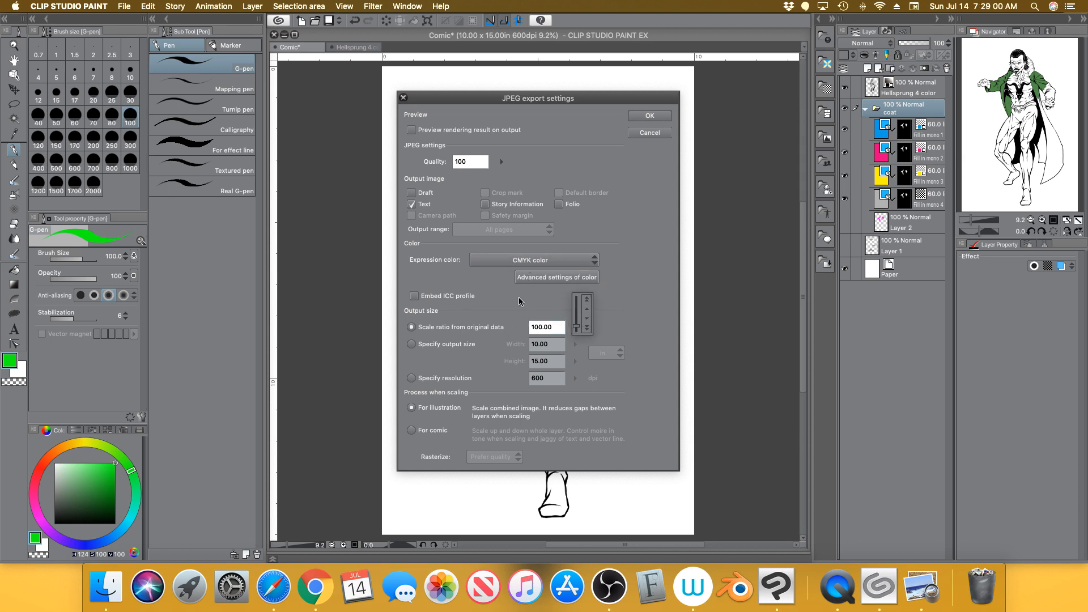
{"action": "left_click", "coordinate": [587, 328]}
{"action": "left_click", "coordinate": [587, 329]}
{"action": "left_click", "coordinate": [587, 330]}
{"action": "left_click", "coordinate": [587, 330]}
{"action": "left_click", "coordinate": [588, 301]}
{"action": "left_click", "coordinate": [587, 300]}
{"action": "left_click", "coordinate": [588, 329]}
{"action": "left_click", "coordinate": [588, 329]}
{"action": "left_click", "coordinate": [588, 329]}
{"action": "left_click", "coordinate": [588, 330]}
{"action": "left_click", "coordinate": [654, 118]}
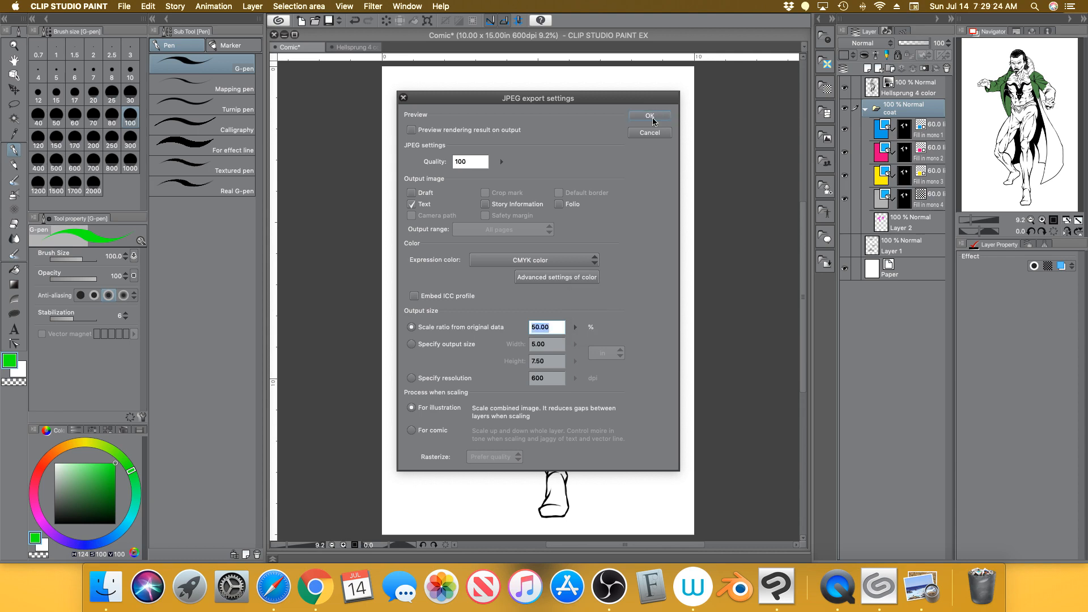
{"action": "left_click", "coordinate": [657, 119]}
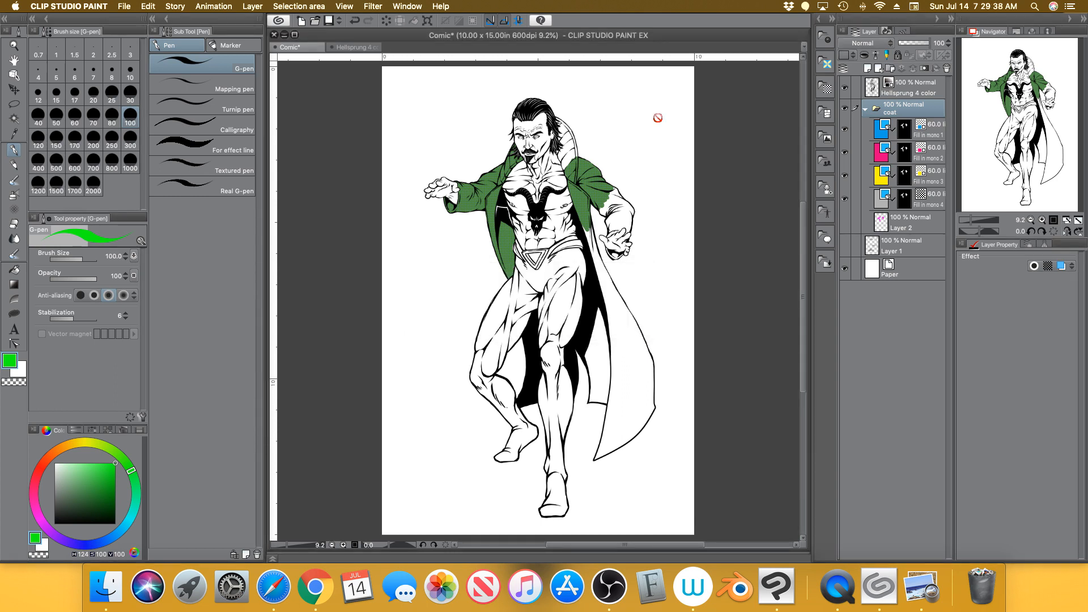
Export the page again as a .jpg named Comic2 on the Desktop
{"action": "left_click", "coordinate": [126, 8]}
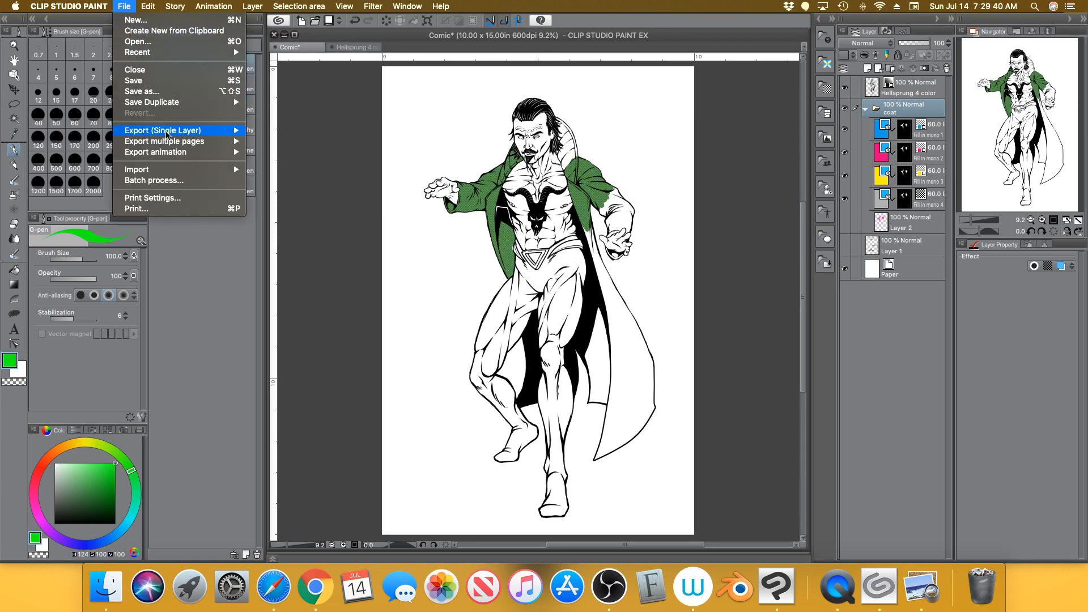
{"action": "mouse_move", "coordinate": [221, 134]}
{"action": "left_click", "coordinate": [267, 141]}
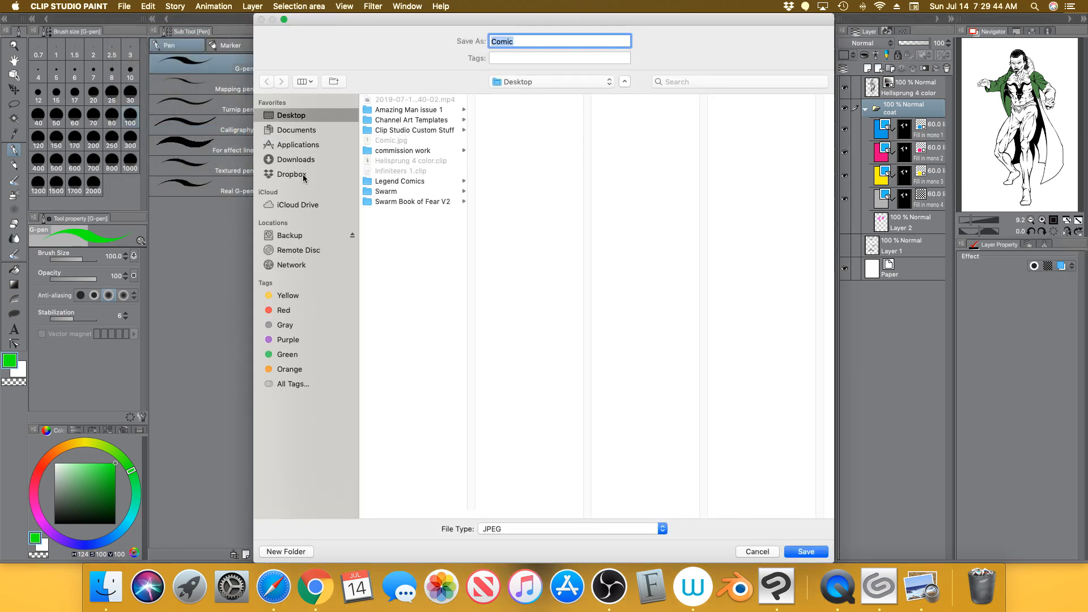
{"action": "left_click", "coordinate": [309, 179]}
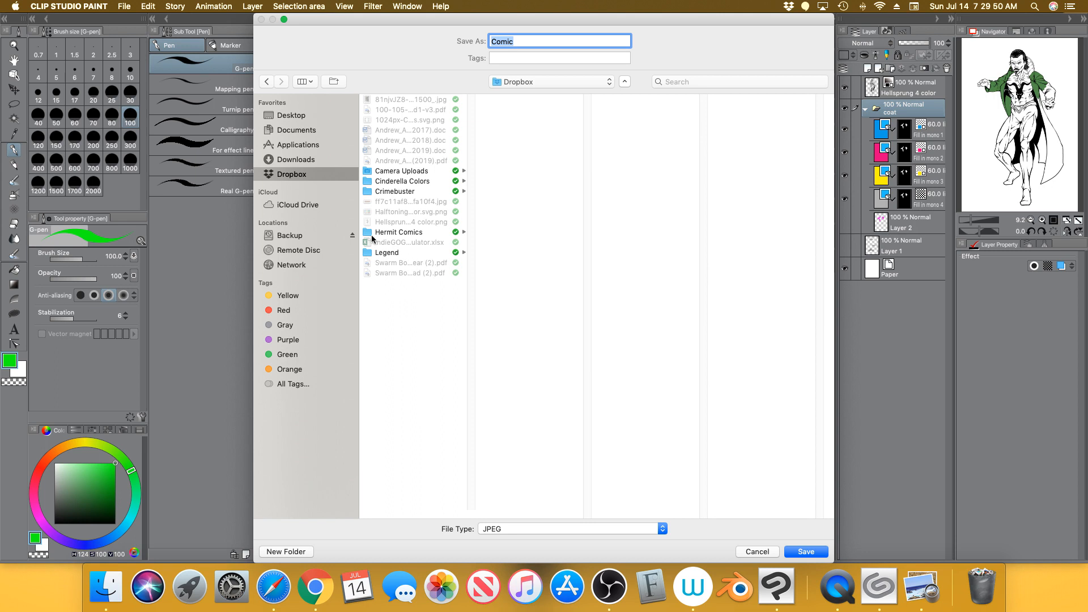
{"action": "left_click", "coordinate": [306, 115]}
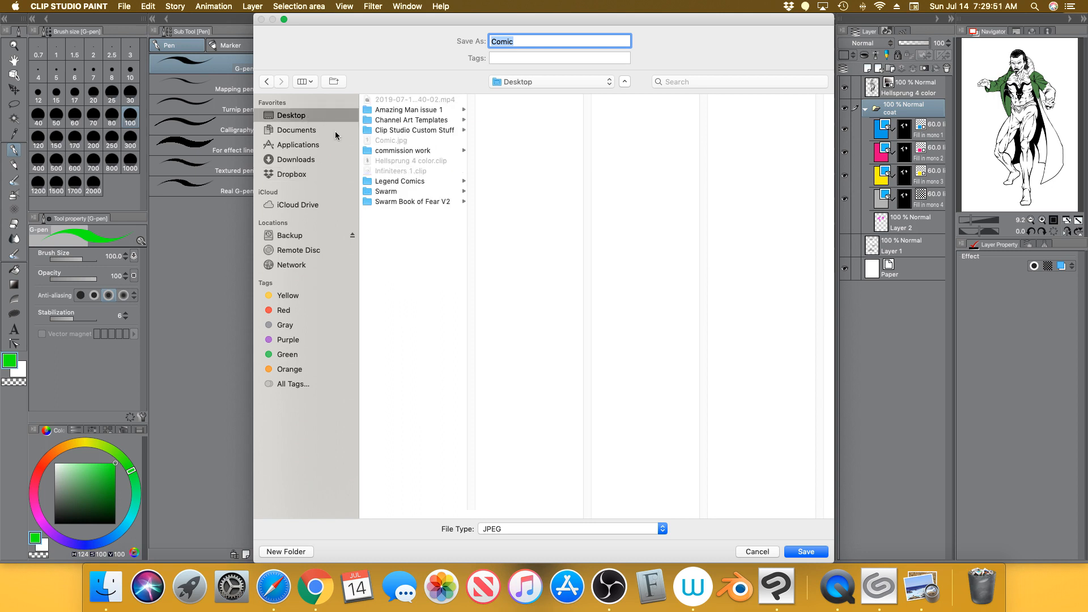
{"action": "left_click", "coordinate": [521, 41]}
{"action": "type", "text": "2"}
{"action": "left_click", "coordinate": [810, 550]}
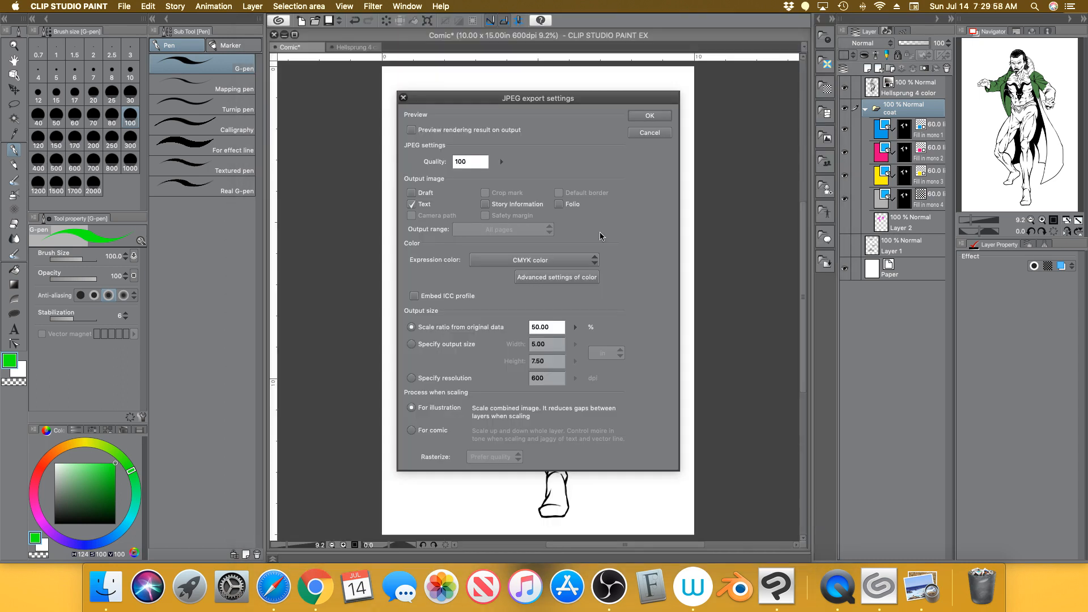
Set the export colour to RGB and confirm the JPEG settings
{"action": "left_click", "coordinate": [577, 263]}
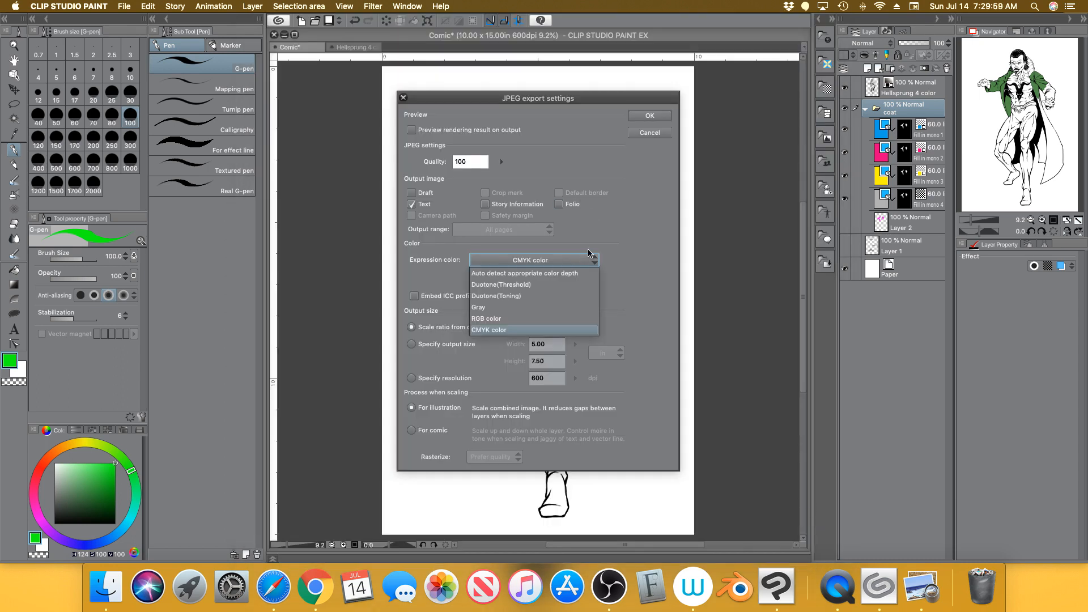
{"action": "left_click", "coordinate": [485, 318]}
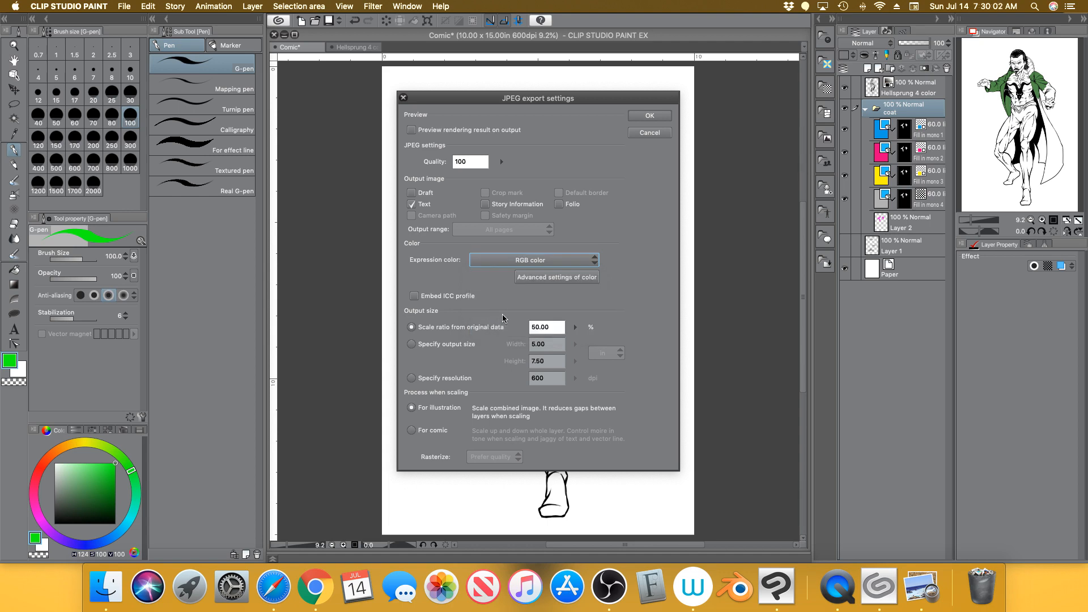
{"action": "left_click", "coordinate": [658, 116]}
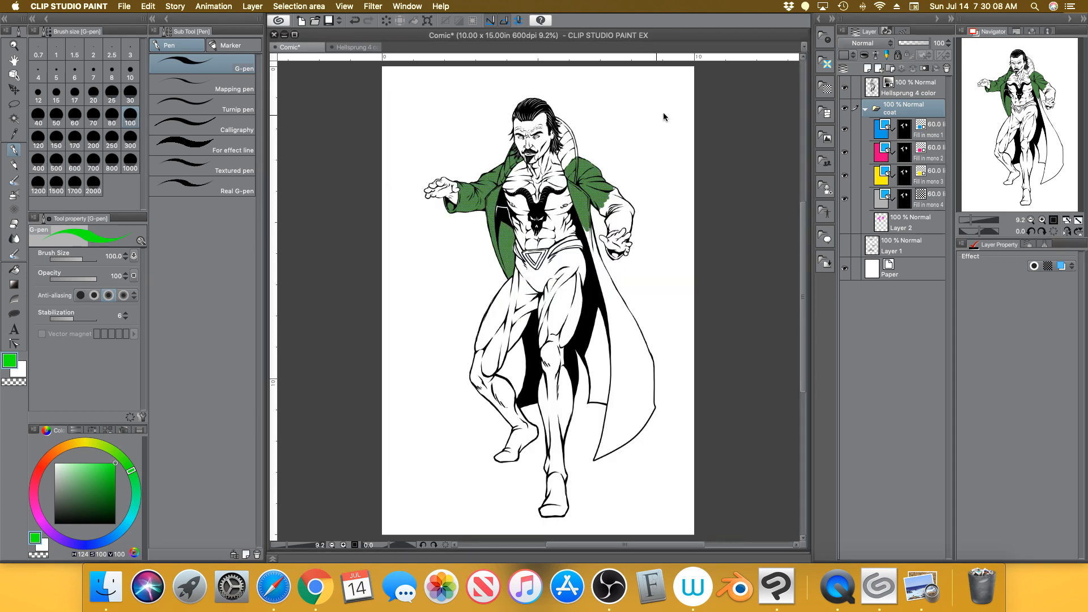
Minimize the comic canvas and the five Preview image windows, then close the Dropbox folder window
{"action": "left_click", "coordinate": [285, 35]}
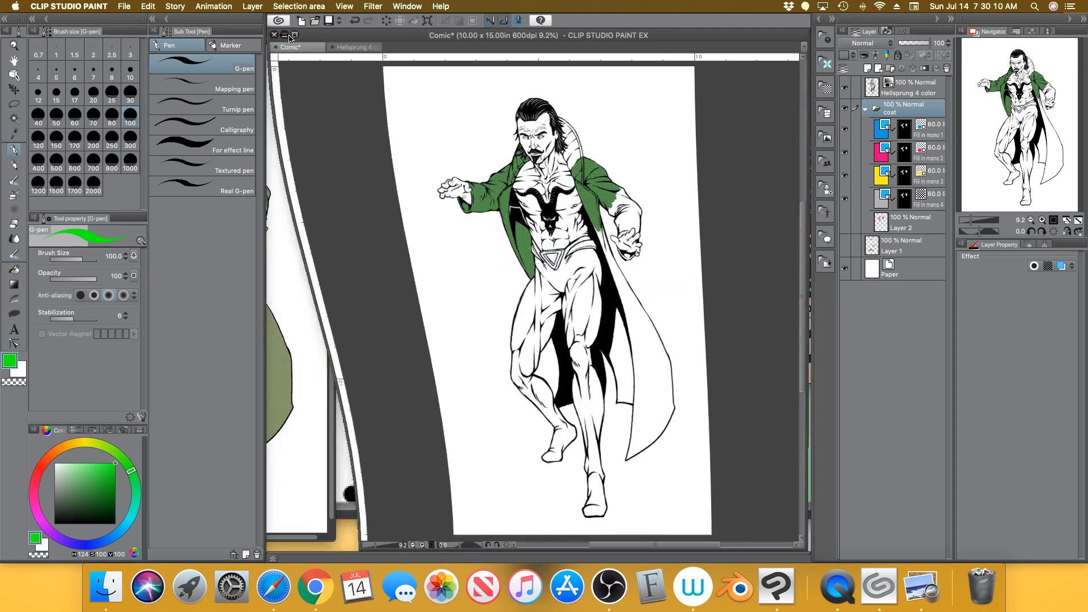
{"action": "left_click", "coordinate": [314, 92]}
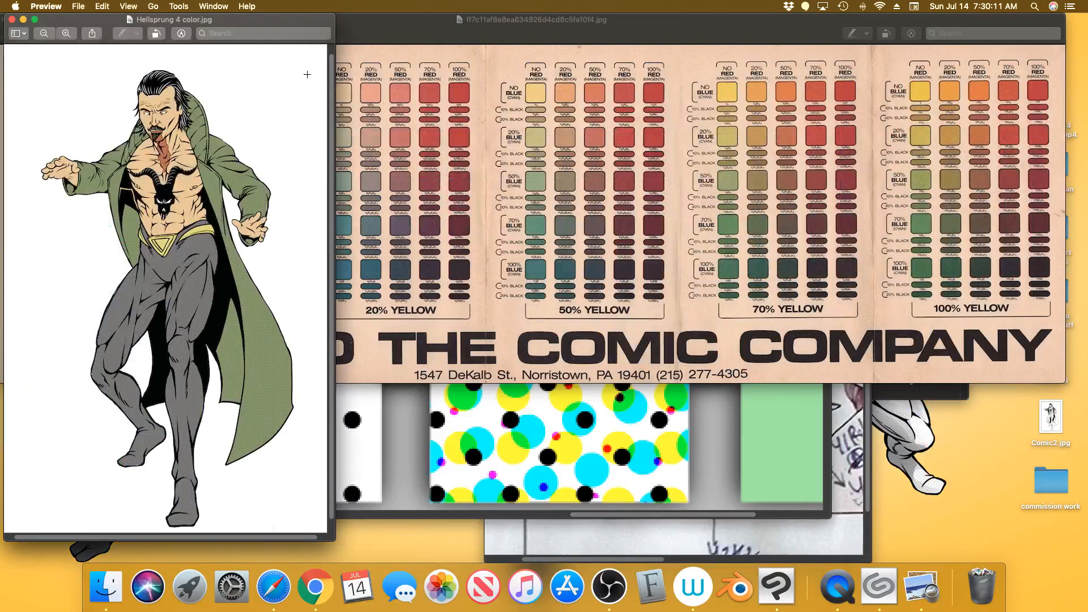
{"action": "left_click", "coordinate": [22, 19]}
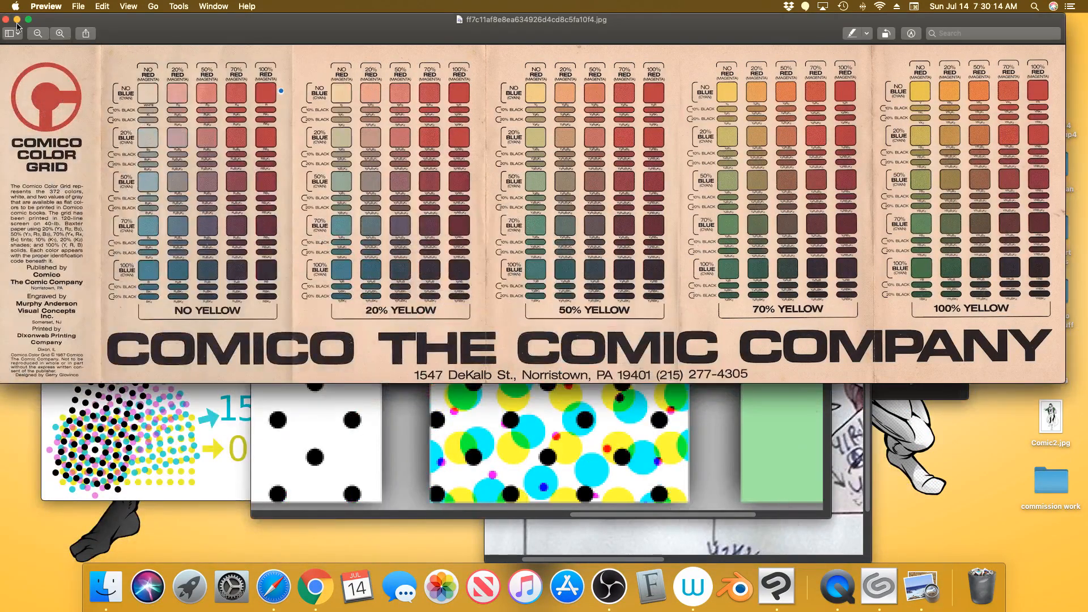
{"action": "left_click", "coordinate": [17, 19]}
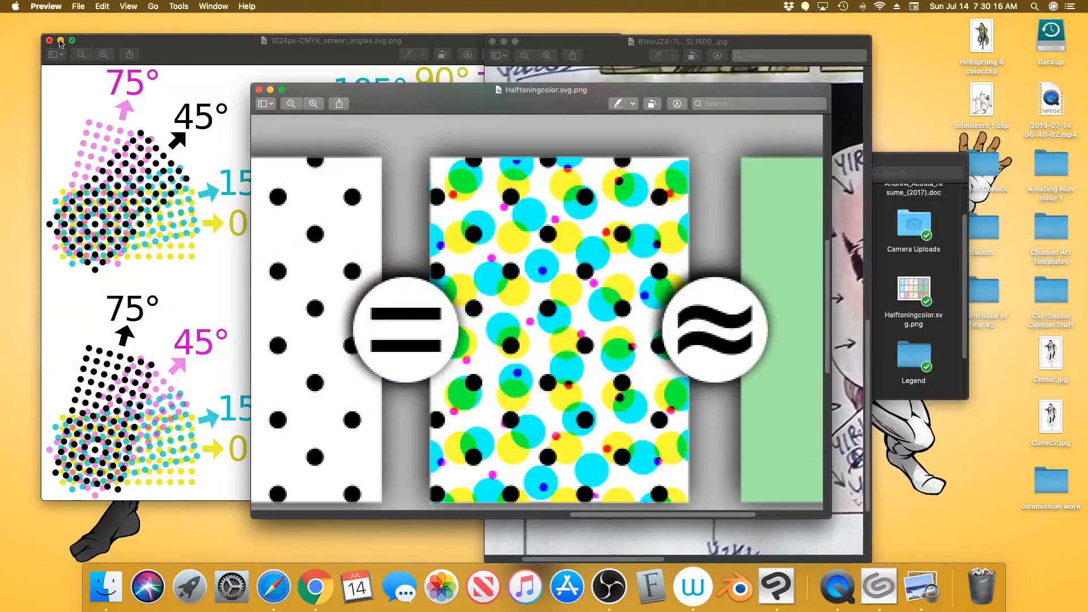
{"action": "left_click", "coordinate": [60, 41]}
{"action": "left_click", "coordinate": [270, 91]}
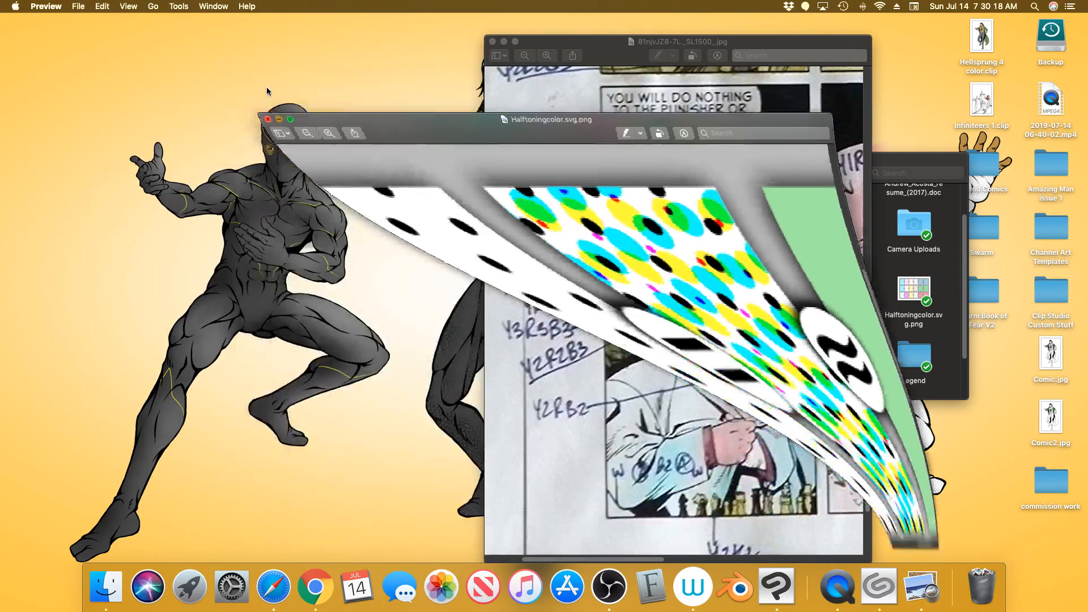
{"action": "left_click", "coordinate": [504, 42]}
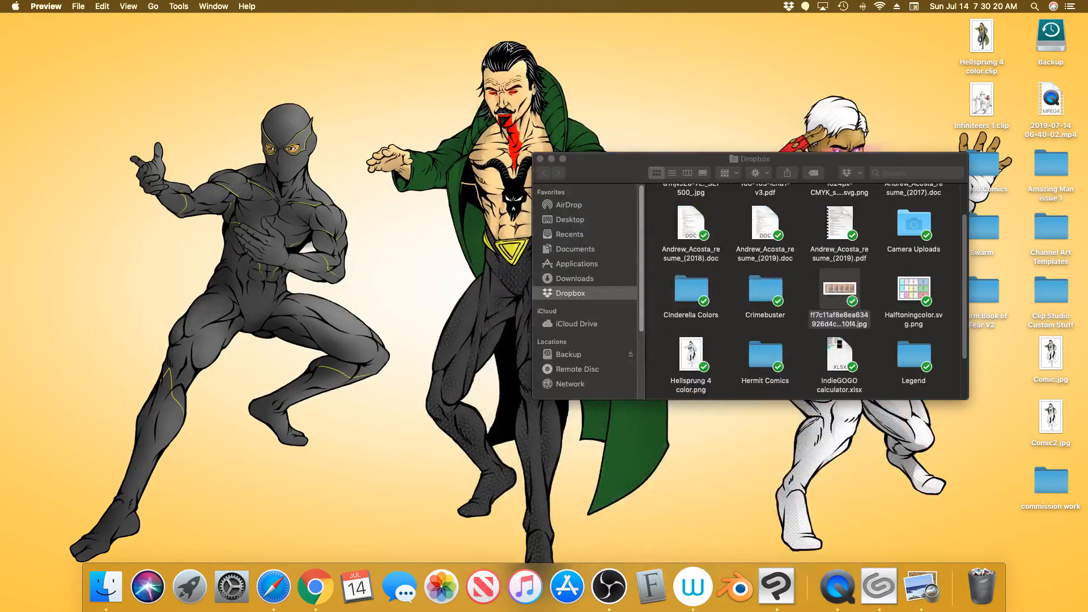
{"action": "left_click", "coordinate": [550, 157]}
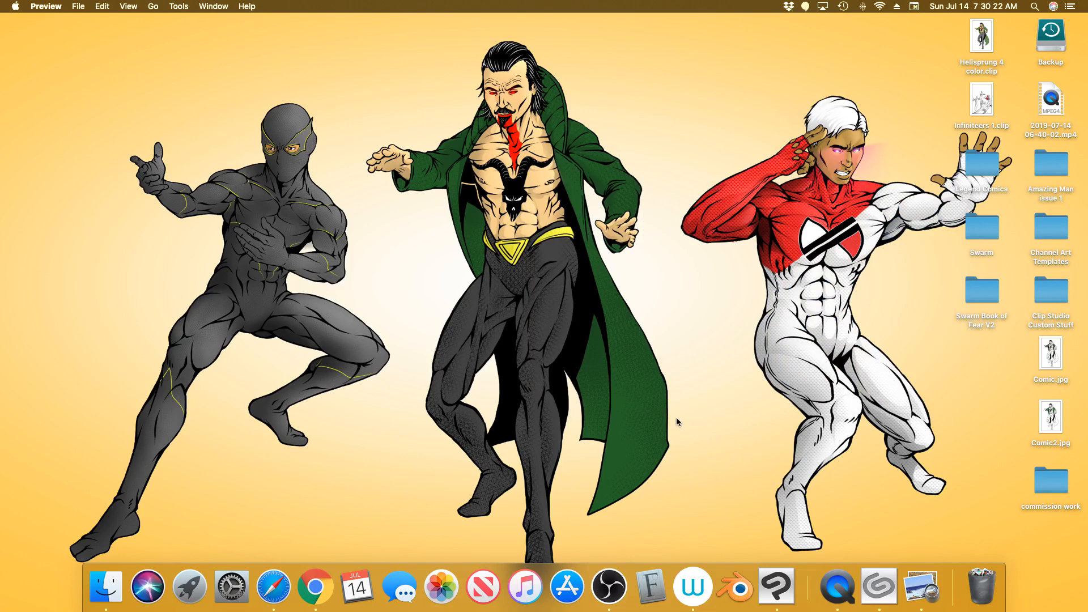
{"action": "left_click", "coordinate": [692, 402]}
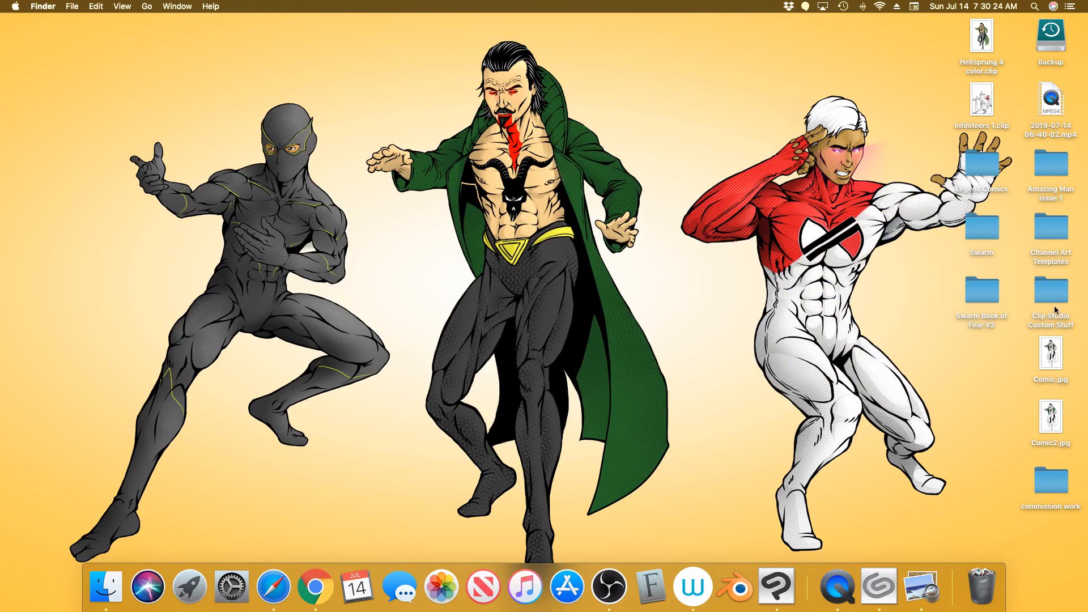
Open Comic.jpg and Comic2.jpg in Preview and place them side by side
{"action": "double_click", "coordinate": [1056, 357]}
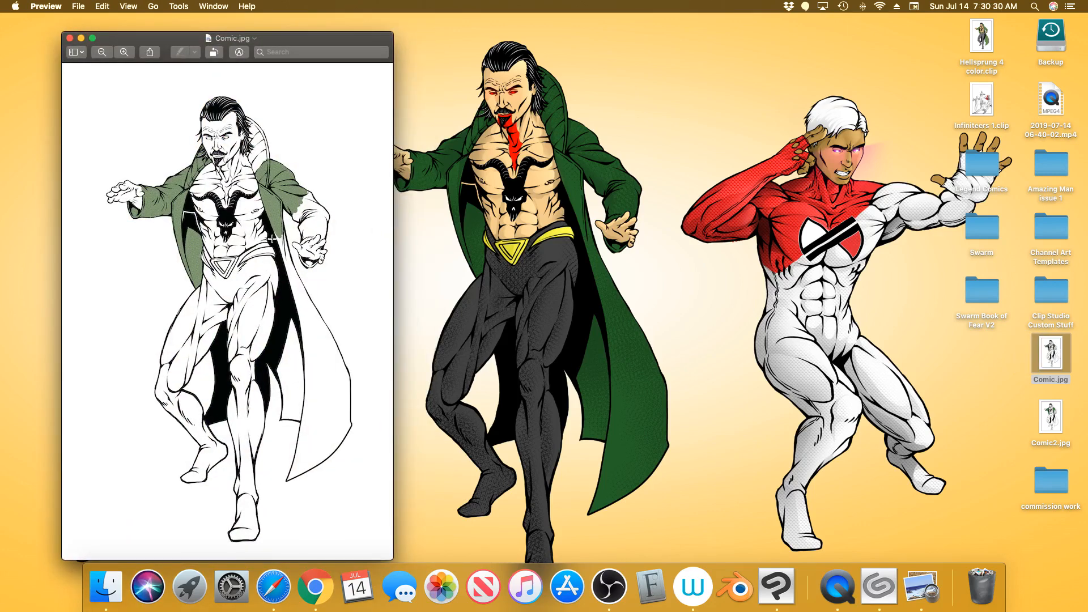
{"action": "double_click", "coordinate": [1053, 416]}
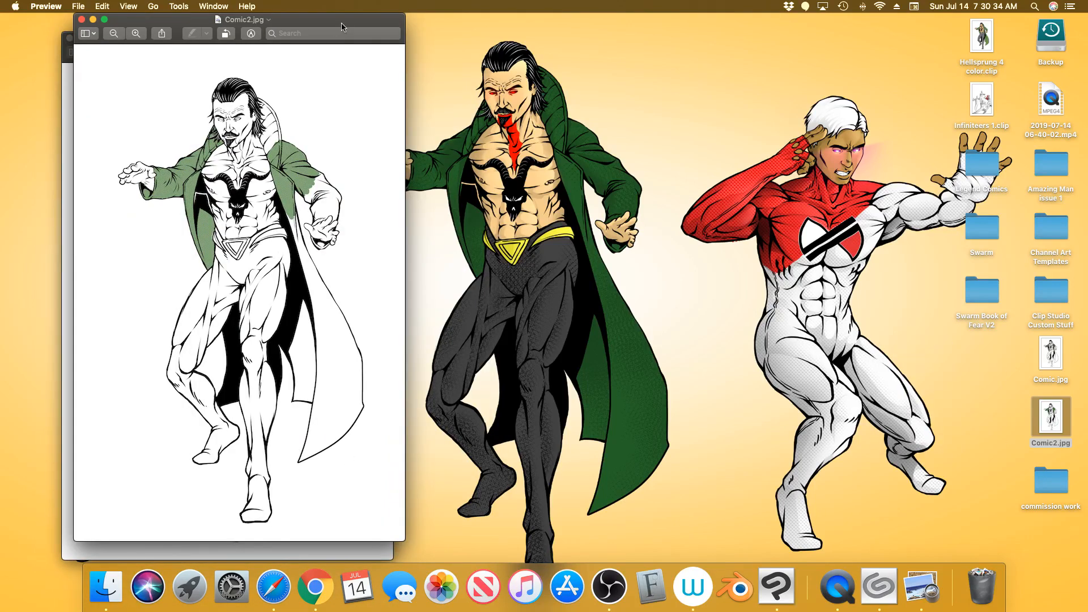
{"action": "left_click_drag", "start_coordinate": [345, 23], "coordinate": [623, 45]}
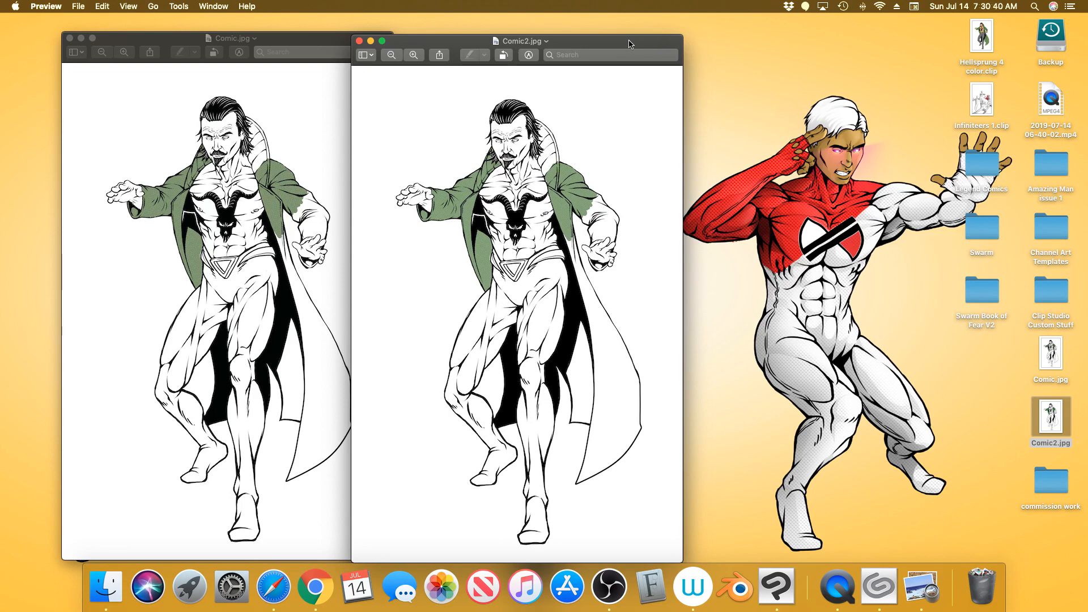
Zoom into Comic2.jpg and Comic.jpg to compare the hips and legs up close
{"action": "left_click", "coordinate": [414, 54]}
{"action": "left_click", "coordinate": [414, 54]}
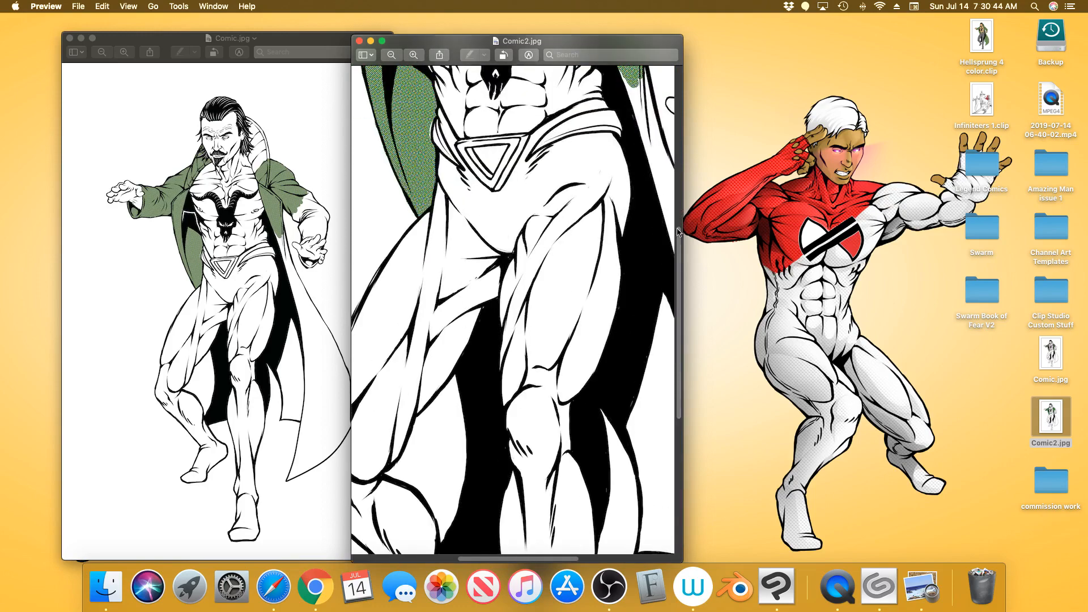
{"action": "left_click_drag", "start_coordinate": [678, 233], "coordinate": [672, 145]}
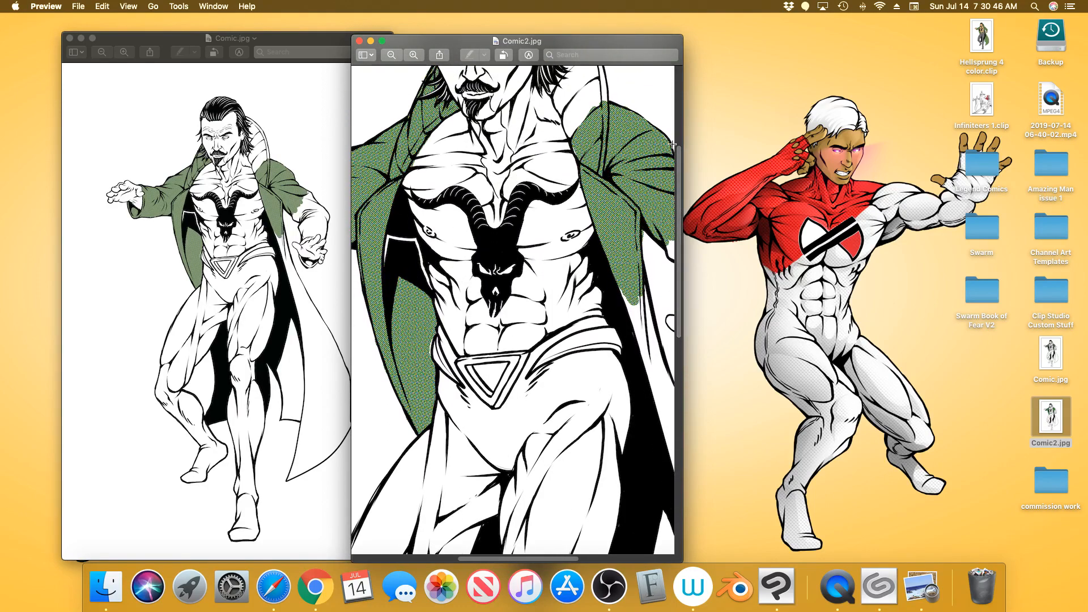
{"action": "left_click", "coordinate": [288, 132]}
{"action": "left_click", "coordinate": [127, 52]}
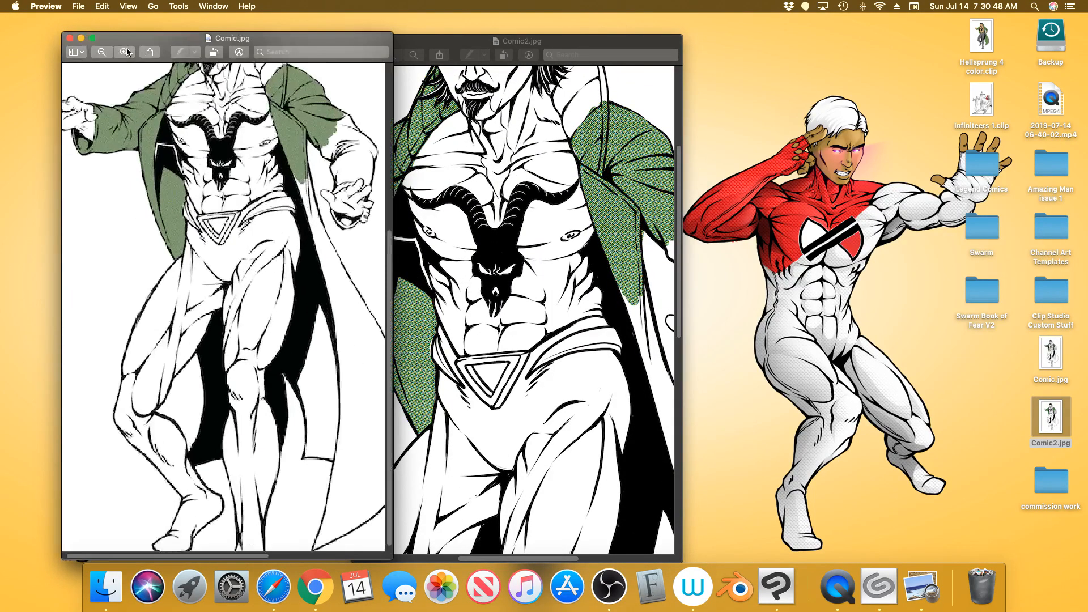
{"action": "left_click", "coordinate": [127, 52]}
{"action": "left_click", "coordinate": [127, 52]}
{"action": "left_click_drag", "start_coordinate": [390, 277], "coordinate": [389, 162]}
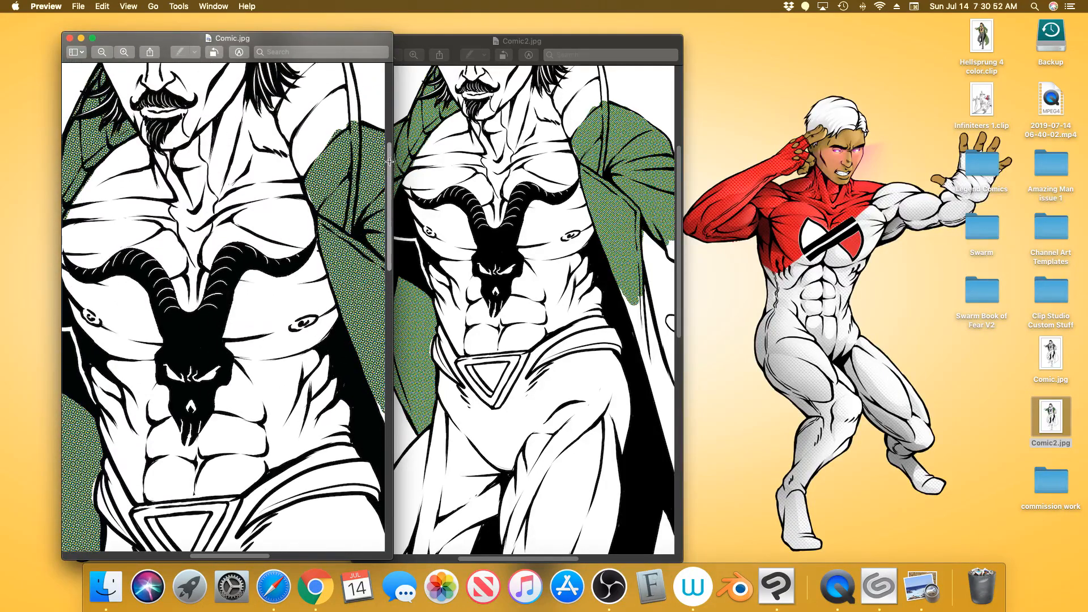
{"action": "left_click_drag", "start_coordinate": [679, 226], "coordinate": [679, 240]}
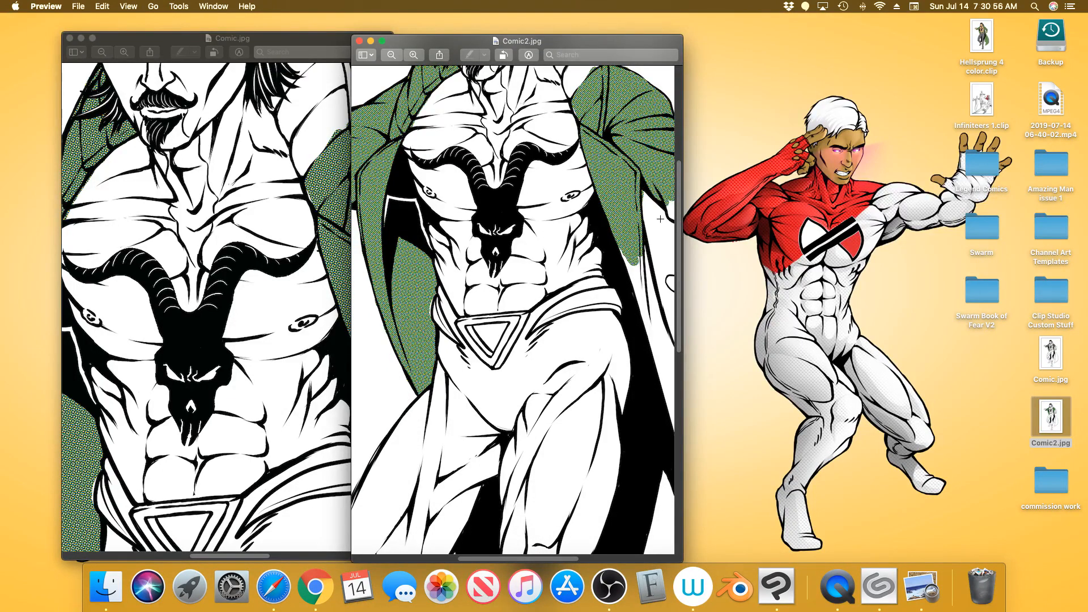
{"action": "left_click_drag", "start_coordinate": [403, 44], "coordinate": [465, 37]}
{"action": "left_click", "coordinate": [465, 53]}
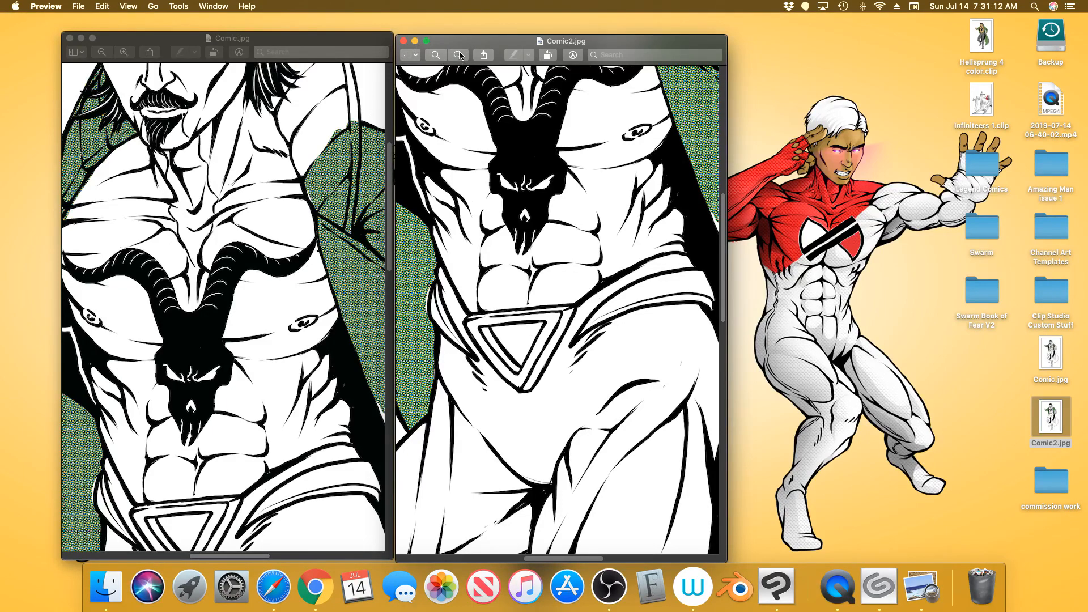
Zoom both images back out until the whole figure shows in each
{"action": "left_click", "coordinate": [440, 57]}
{"action": "left_click", "coordinate": [440, 57]}
{"action": "left_click", "coordinate": [444, 56]}
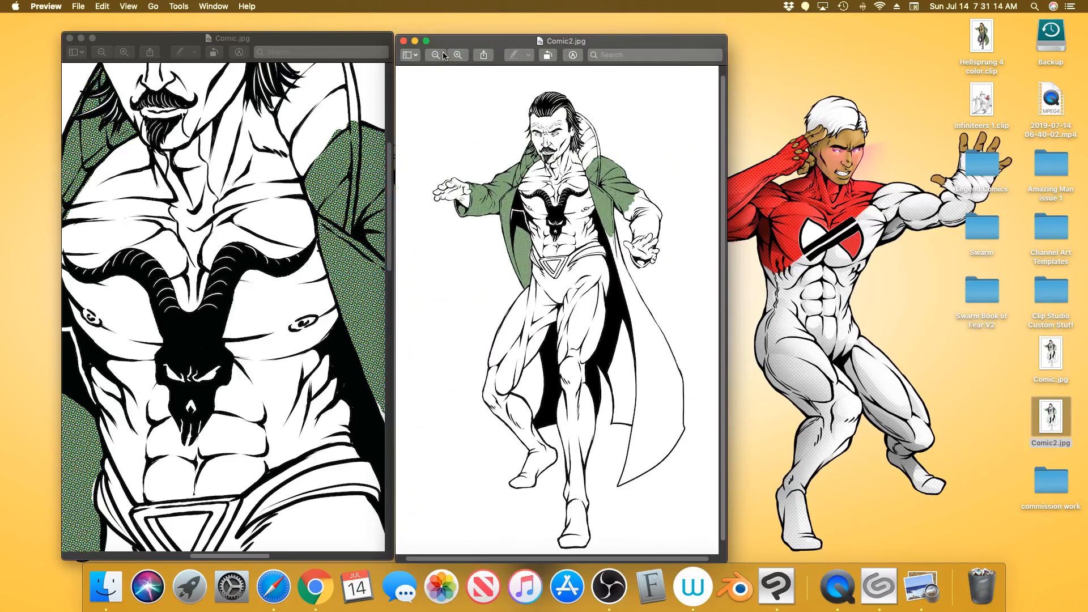
{"action": "left_click", "coordinate": [102, 52]}
{"action": "left_click", "coordinate": [102, 53]}
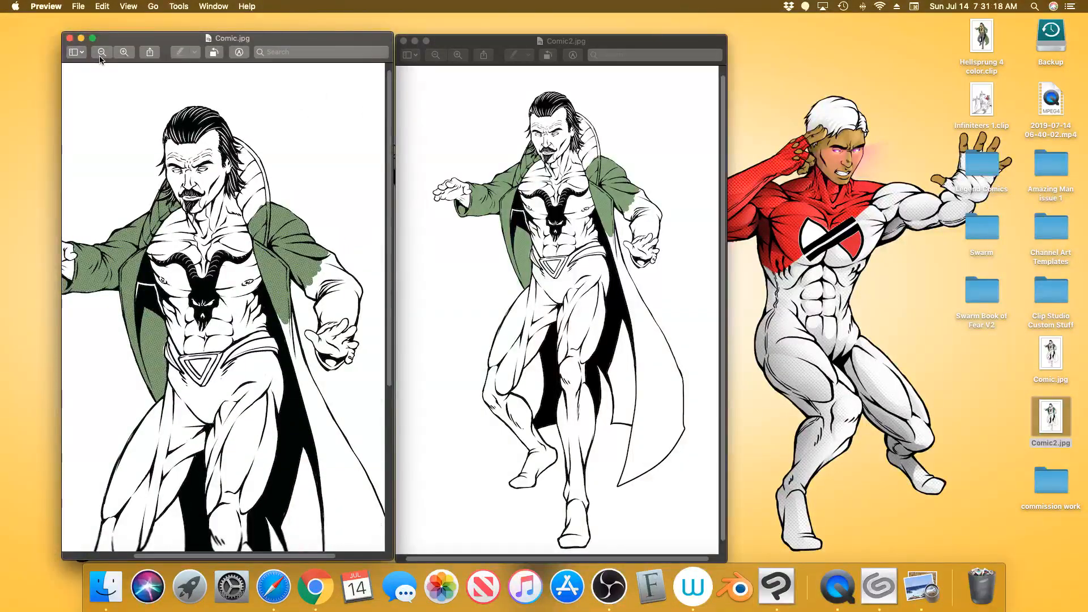
{"action": "left_click", "coordinate": [100, 56]}
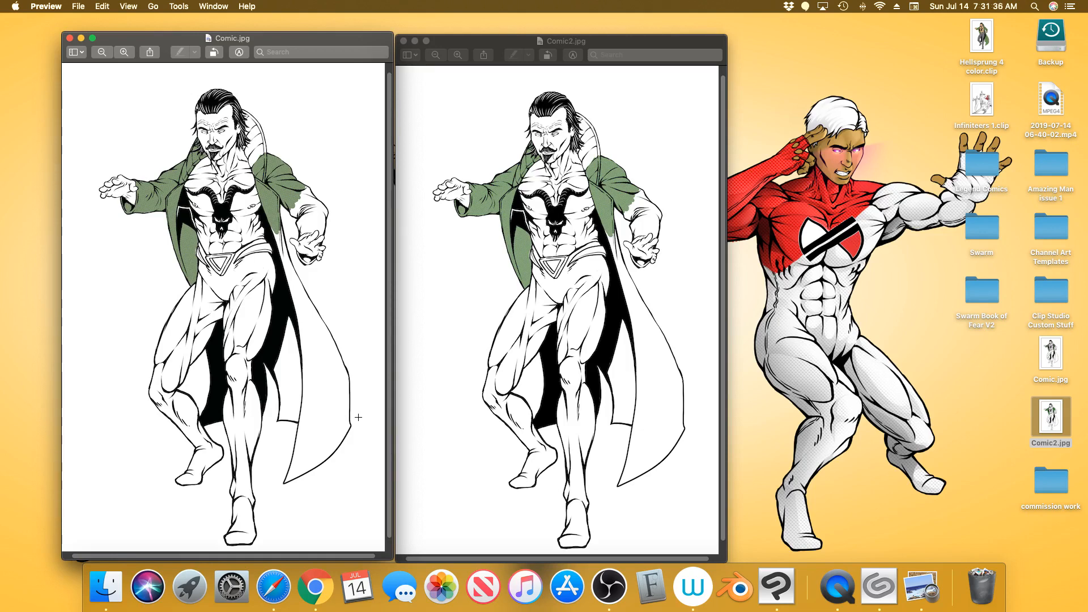
Close both images and return to the Comic canvas in Clip Studio Paint
{"action": "left_click", "coordinate": [403, 41]}
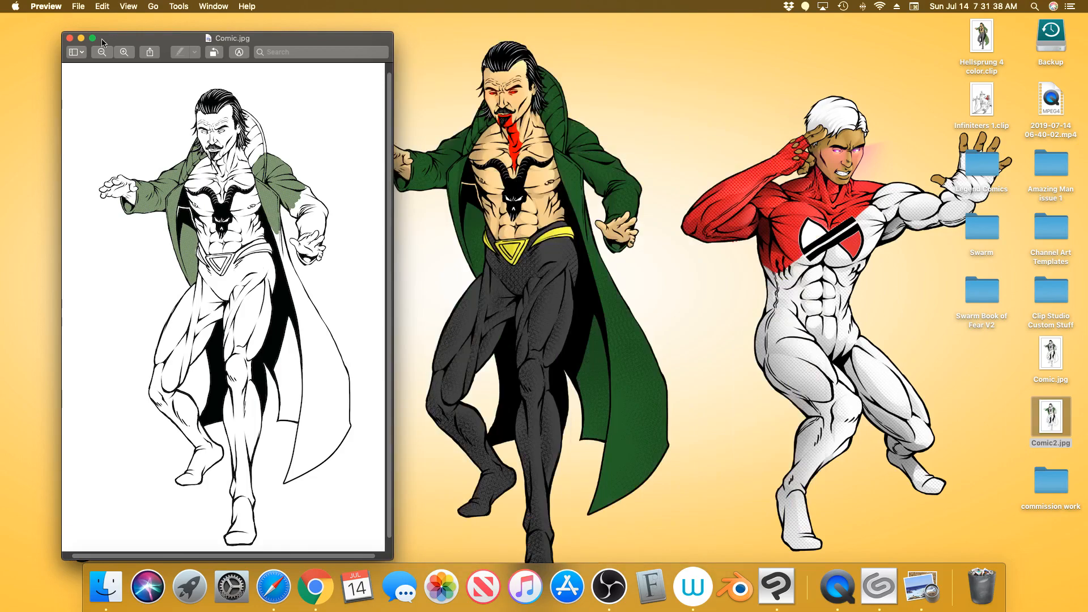
{"action": "left_click", "coordinate": [69, 38]}
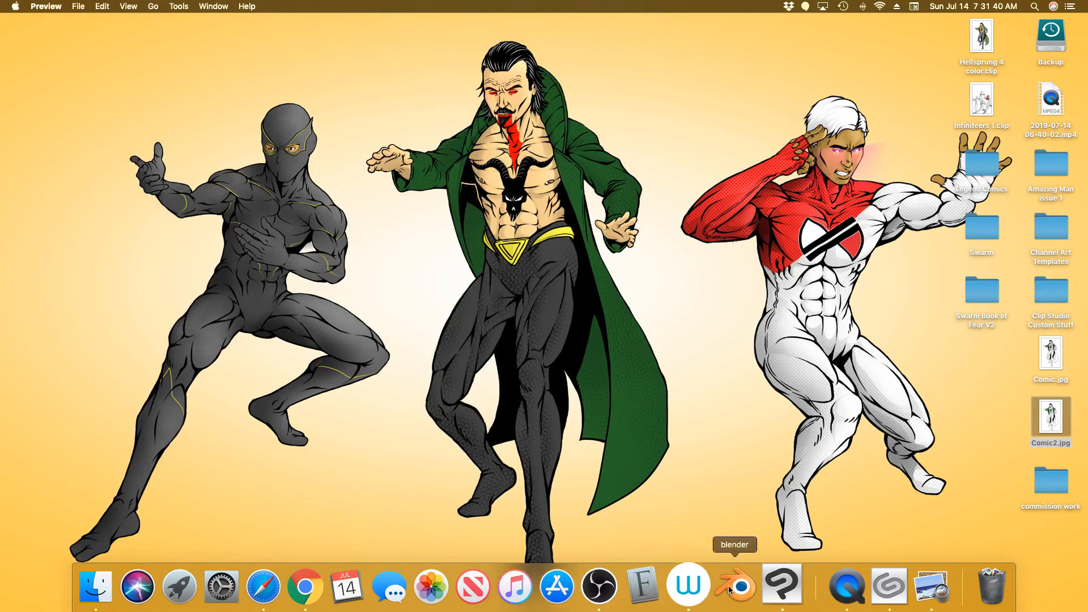
{"action": "left_click", "coordinate": [783, 586]}
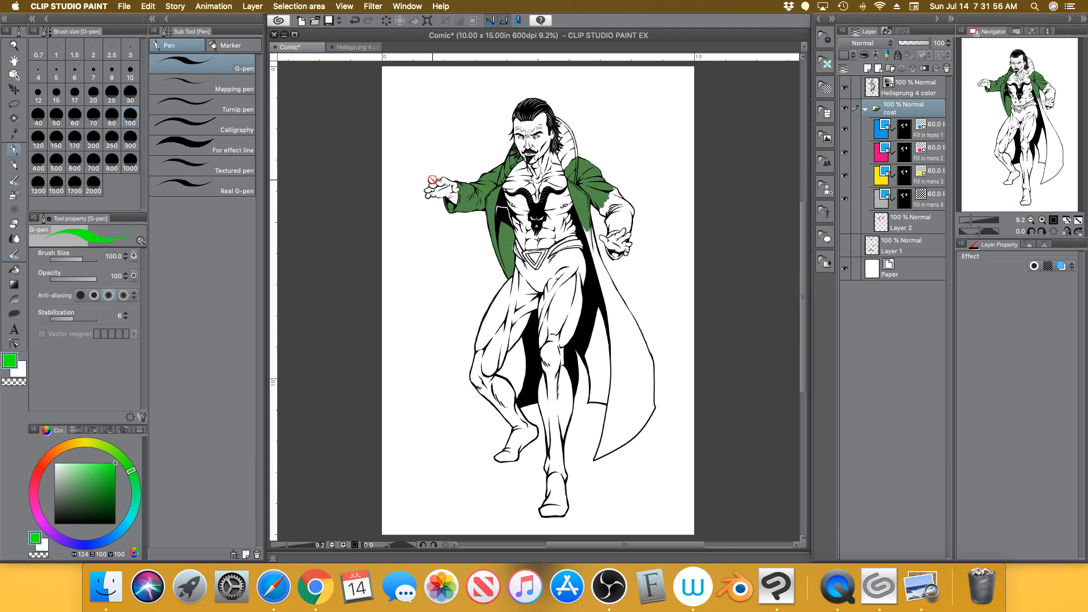
Collapse the coat folder, select Hellsprung 4 color, and open Layer > New Correction Layer
{"action": "left_click", "coordinate": [865, 109]}
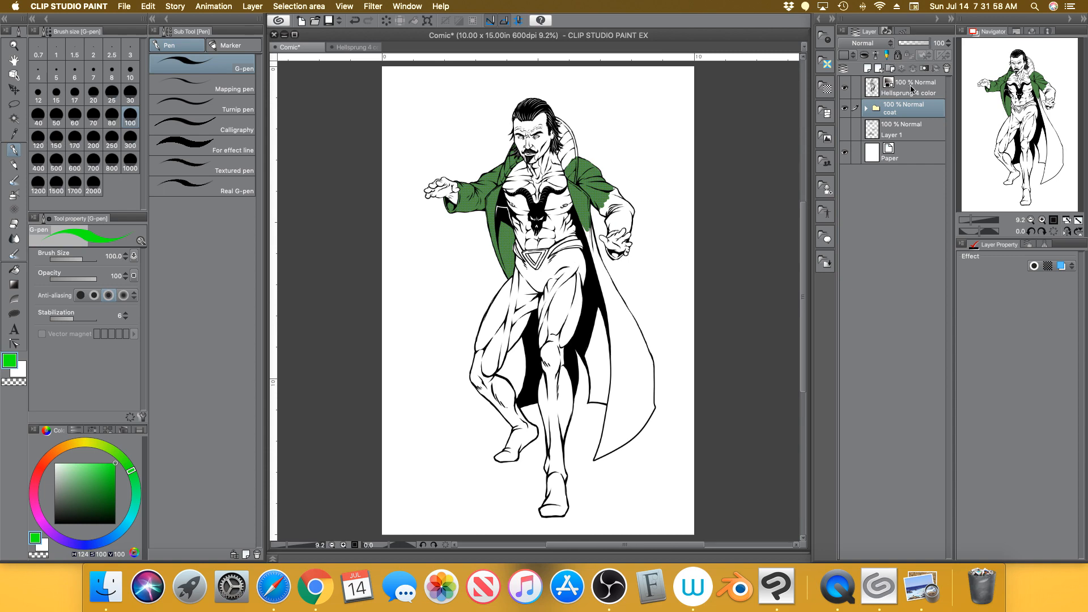
{"action": "left_click", "coordinate": [911, 88]}
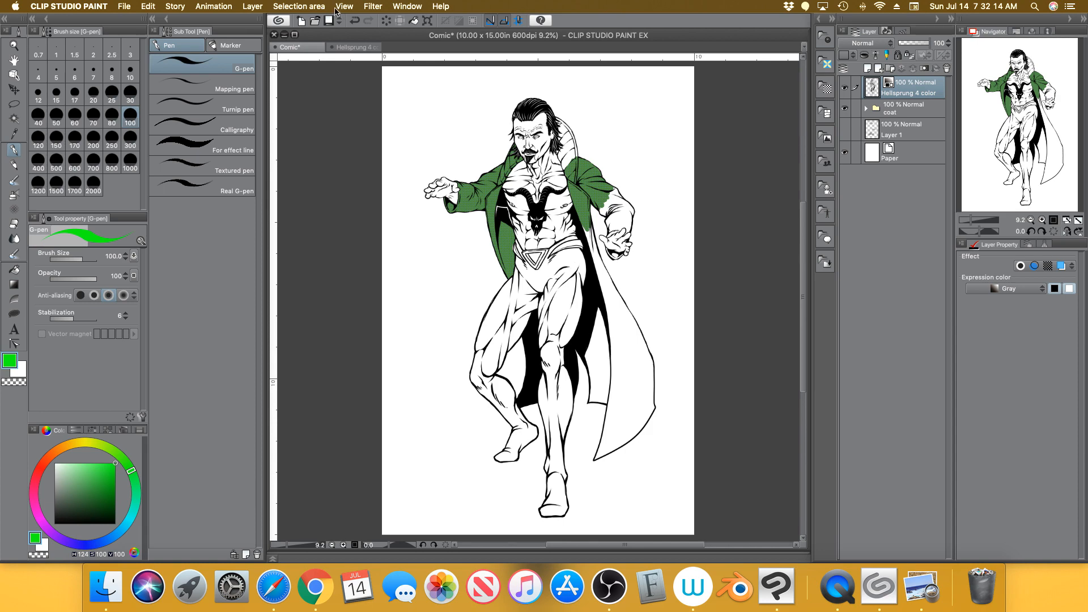
{"action": "left_click", "coordinate": [253, 7]}
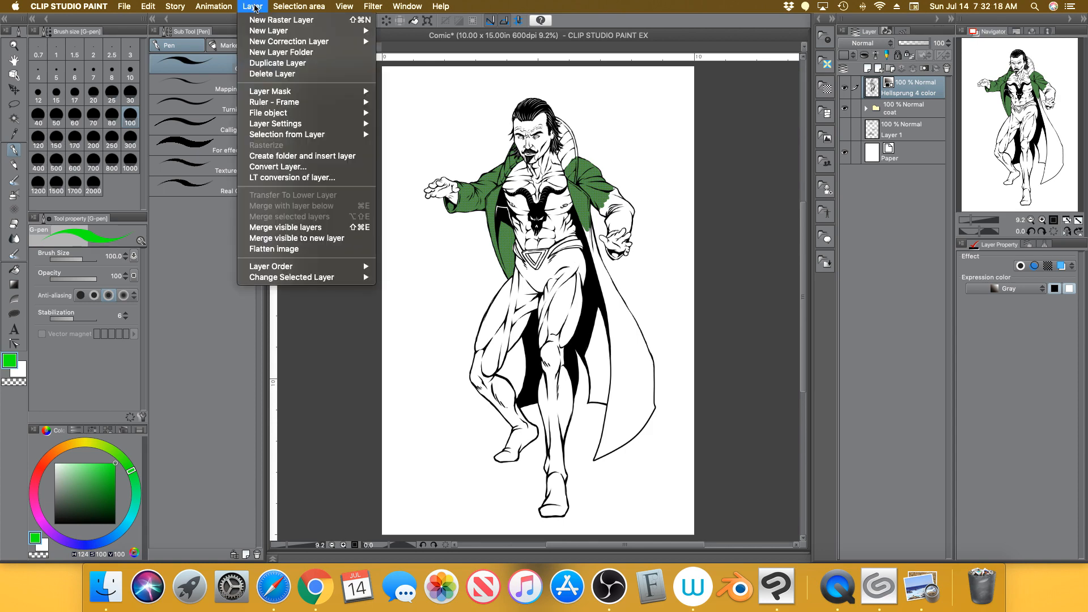
{"action": "mouse_move", "coordinate": [265, 42]}
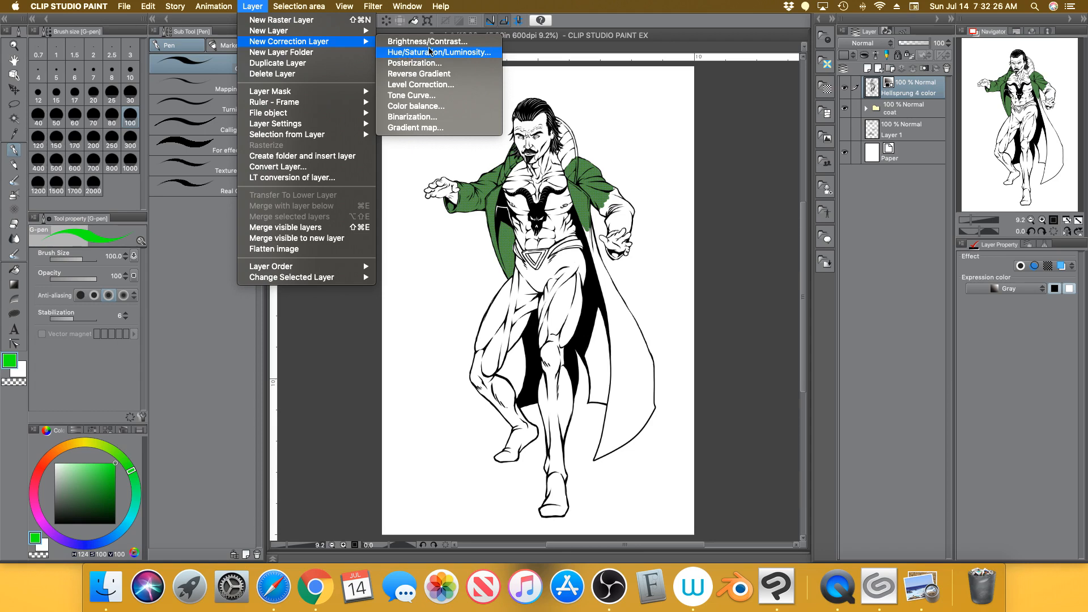
Add a Hue/Saturation/Luminosity correction layer, move its dialog aside, and set hue to -12
{"action": "left_click", "coordinate": [439, 52]}
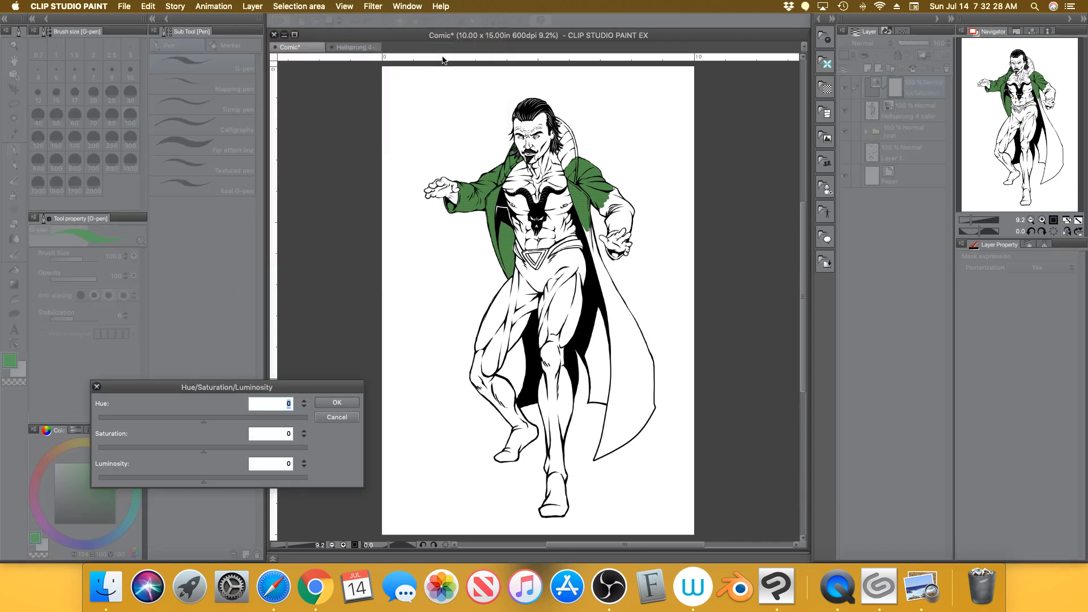
{"action": "left_click_drag", "start_coordinate": [347, 381], "coordinate": [676, 324]}
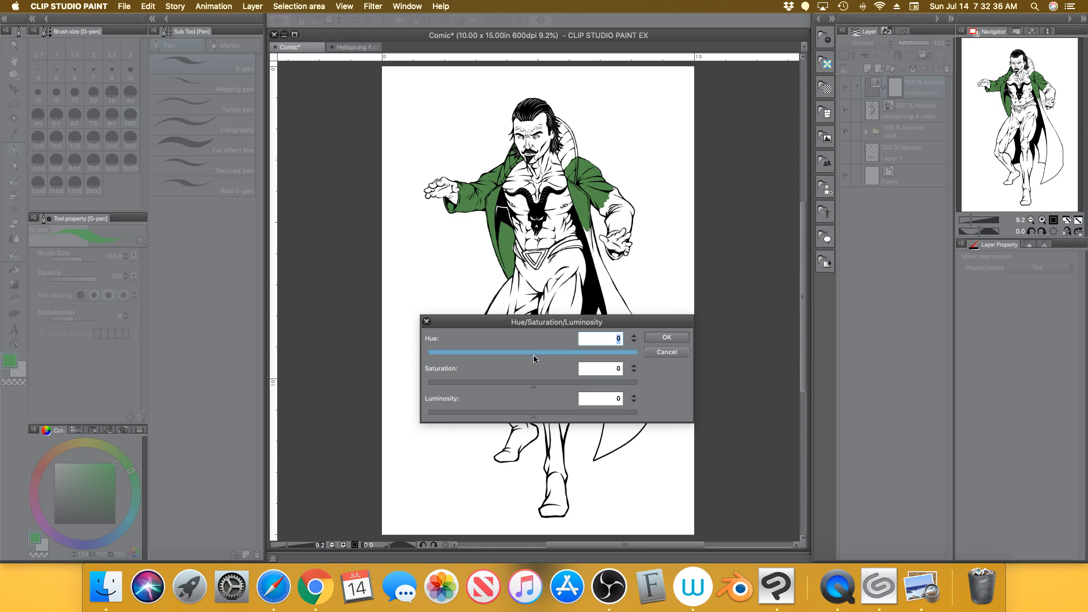
{"action": "mouse_move", "coordinate": [529, 352]}
{"action": "left_mouse_down"}
{"action": "mouse_move", "coordinate": [423, 355]}
{"action": "mouse_move", "coordinate": [648, 359]}
{"action": "mouse_move", "coordinate": [532, 357]}
{"action": "left_mouse_up"}
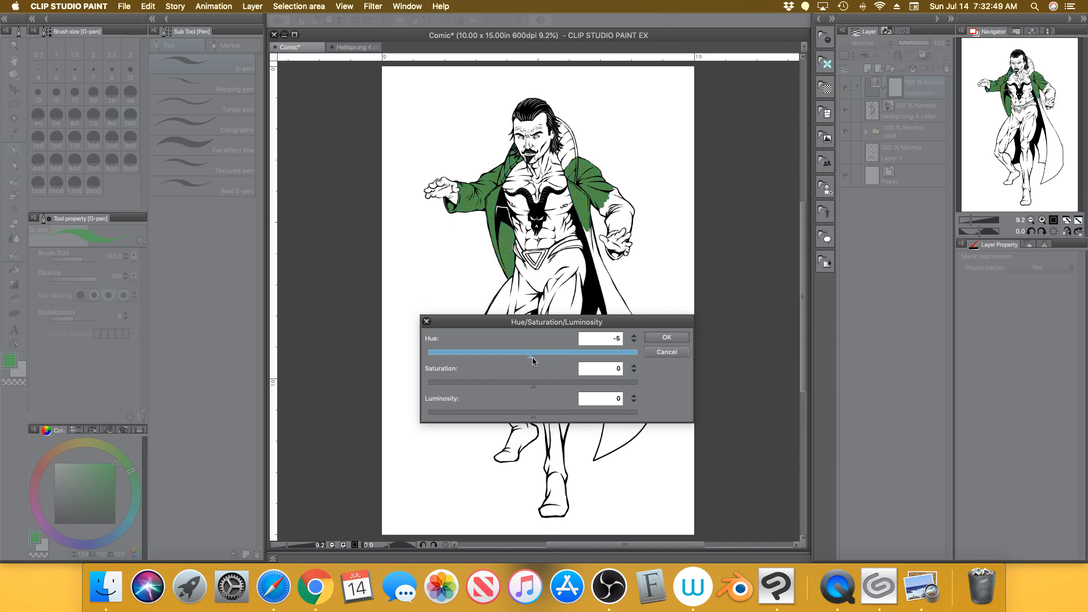
{"action": "left_click", "coordinate": [633, 342]}
{"action": "left_click", "coordinate": [633, 335]}
{"action": "left_click", "coordinate": [634, 335]}
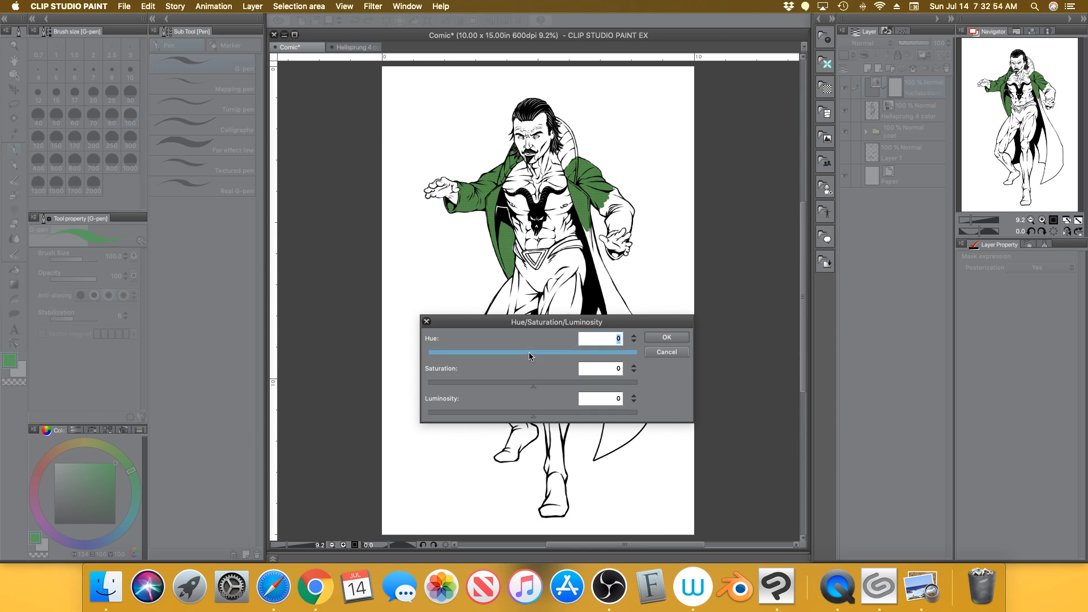
{"action": "left_click_drag", "start_coordinate": [528, 352], "coordinate": [526, 351]}
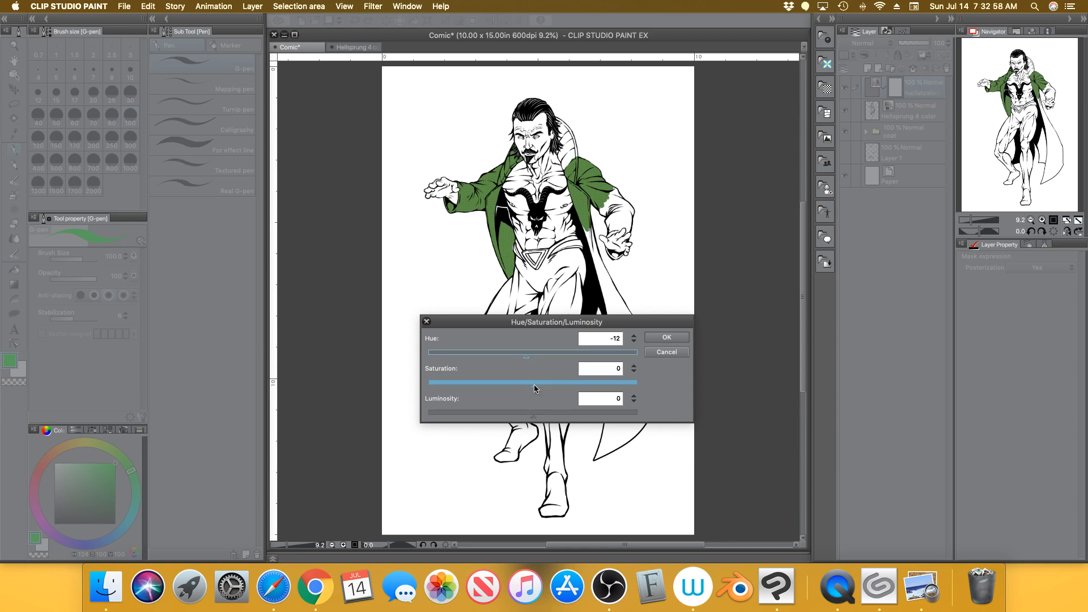
Try the saturation extremes, then settle saturation at about -11 for an olive green
{"action": "left_click_drag", "start_coordinate": [532, 386], "coordinate": [465, 388]}
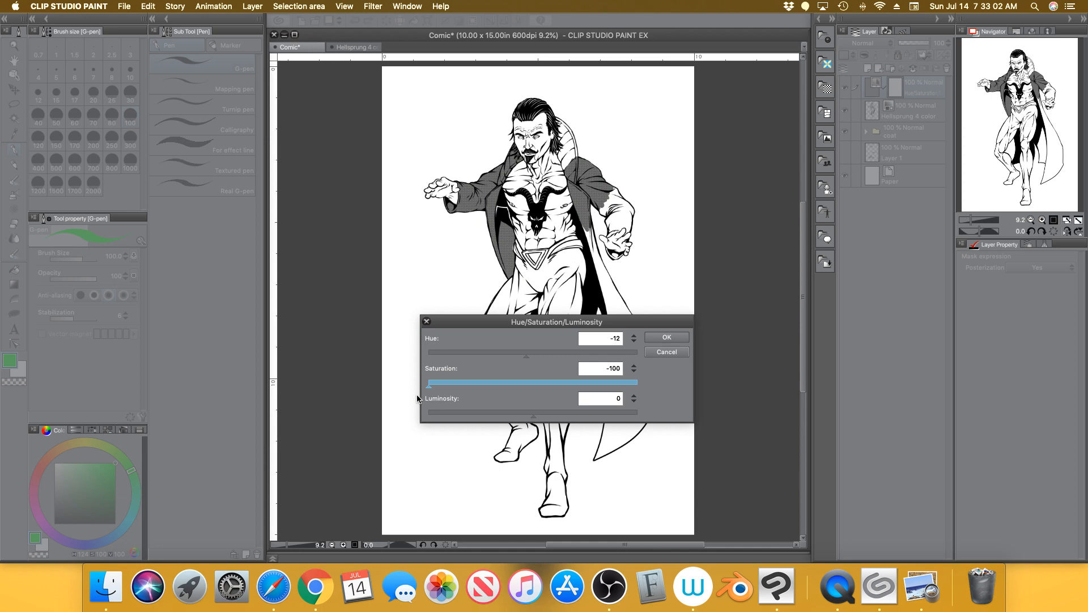
{"action": "left_click_drag", "start_coordinate": [487, 383], "coordinate": [650, 389]}
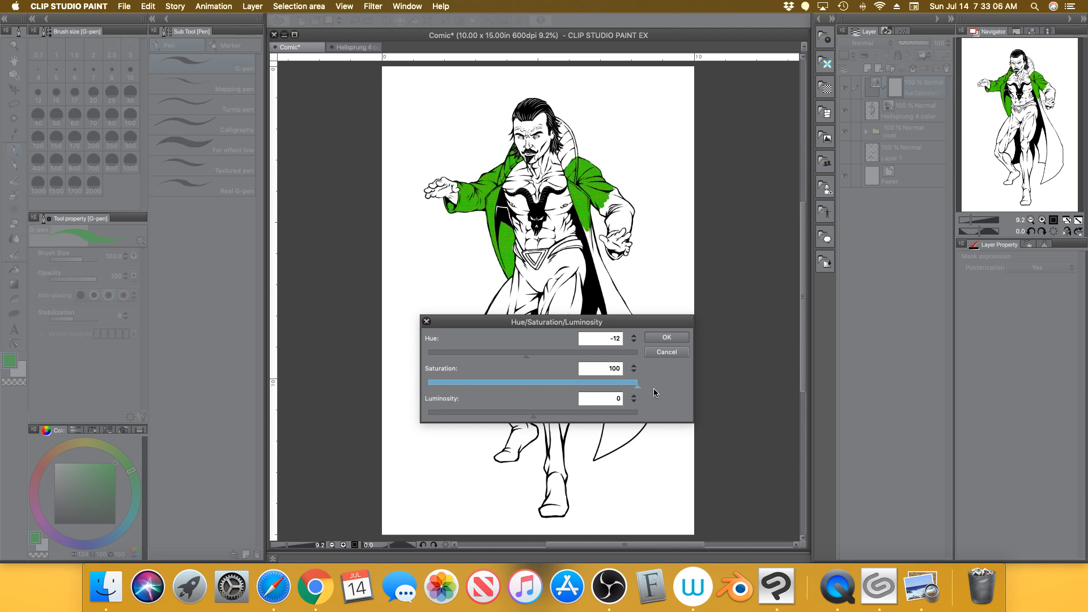
{"action": "left_click_drag", "start_coordinate": [651, 389], "coordinate": [536, 389]}
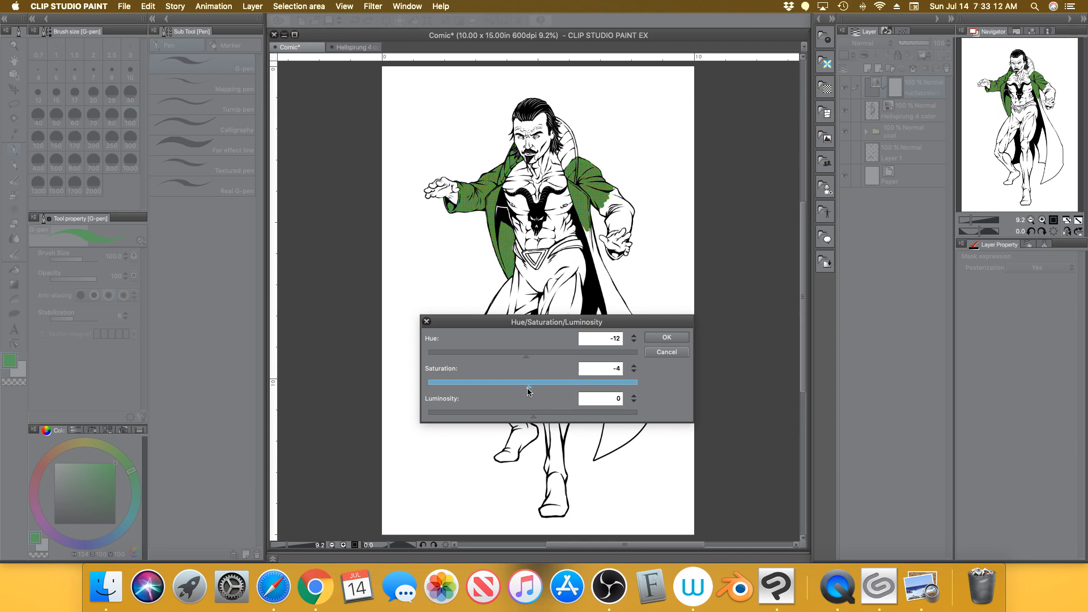
{"action": "left_click_drag", "start_coordinate": [522, 389], "coordinate": [518, 390]}
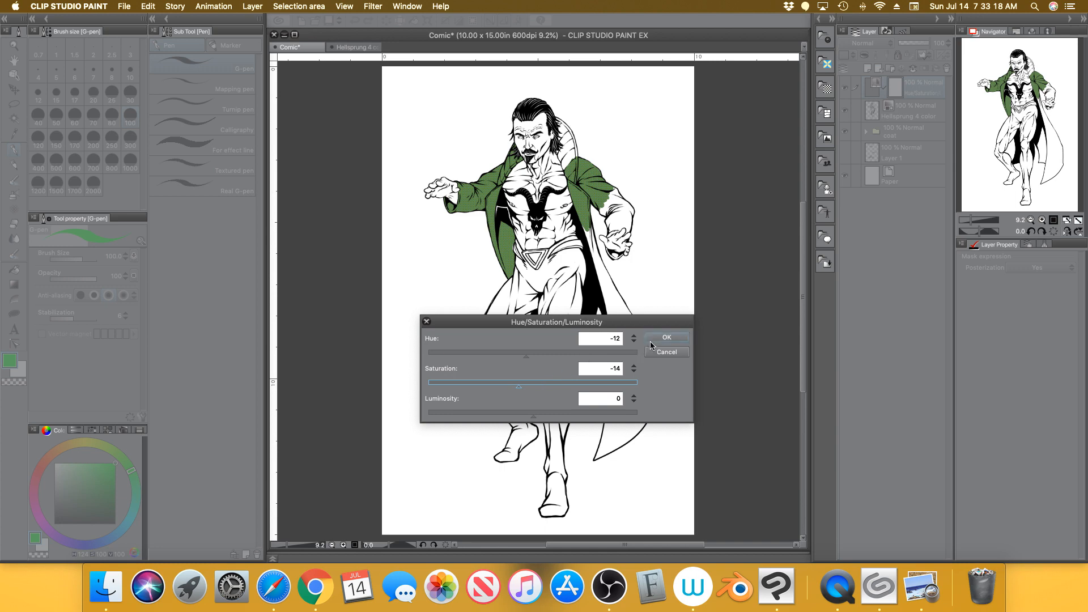
{"action": "left_click", "coordinate": [634, 367]}
{"action": "left_click", "coordinate": [635, 366]}
{"action": "left_click", "coordinate": [635, 367]}
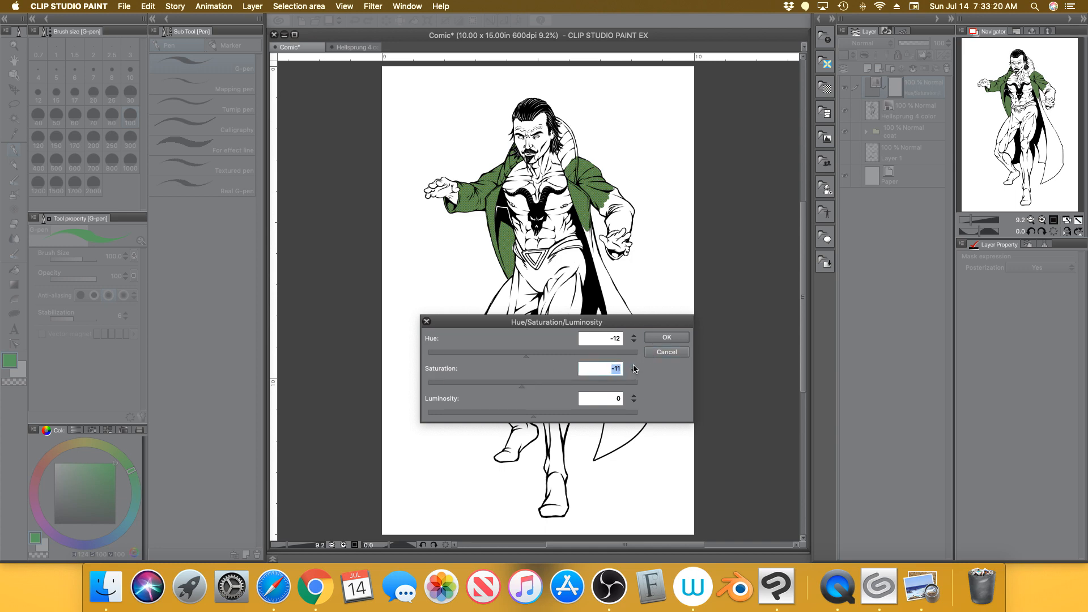
Set saturation to -10 and step the hue up to -5
{"action": "left_click", "coordinate": [634, 366]}
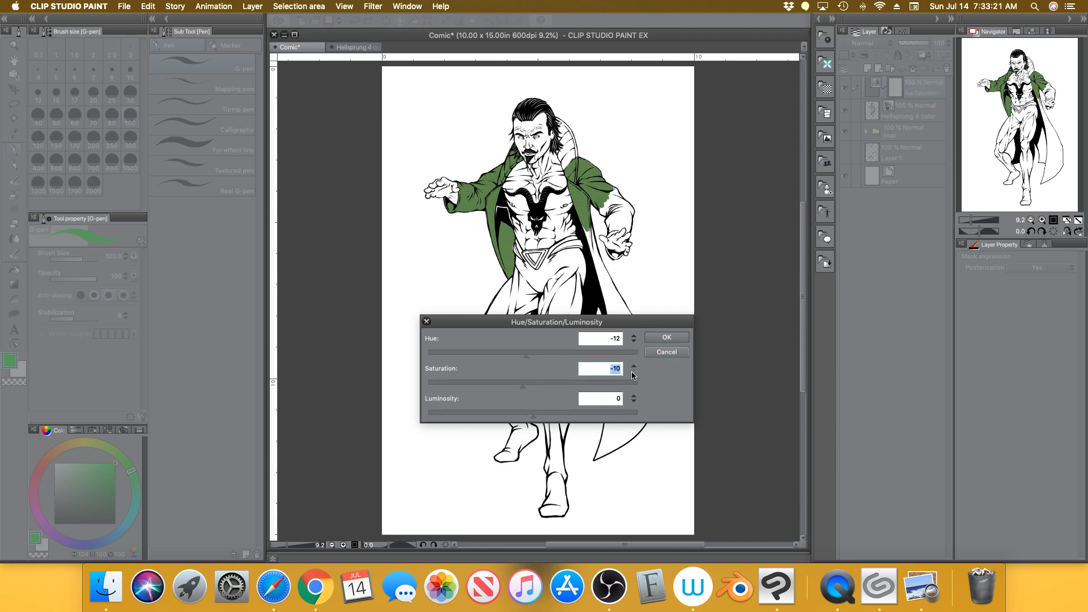
{"action": "left_click", "coordinate": [634, 340]}
{"action": "left_click", "coordinate": [635, 336]}
{"action": "left_click", "coordinate": [634, 336]}
{"action": "left_click", "coordinate": [635, 336]}
{"action": "left_click", "coordinate": [635, 336]}
{"action": "left_click", "coordinate": [635, 337]}
{"action": "left_click", "coordinate": [635, 336]}
{"action": "left_click", "coordinate": [635, 337]}
{"action": "left_click", "coordinate": [635, 337]}
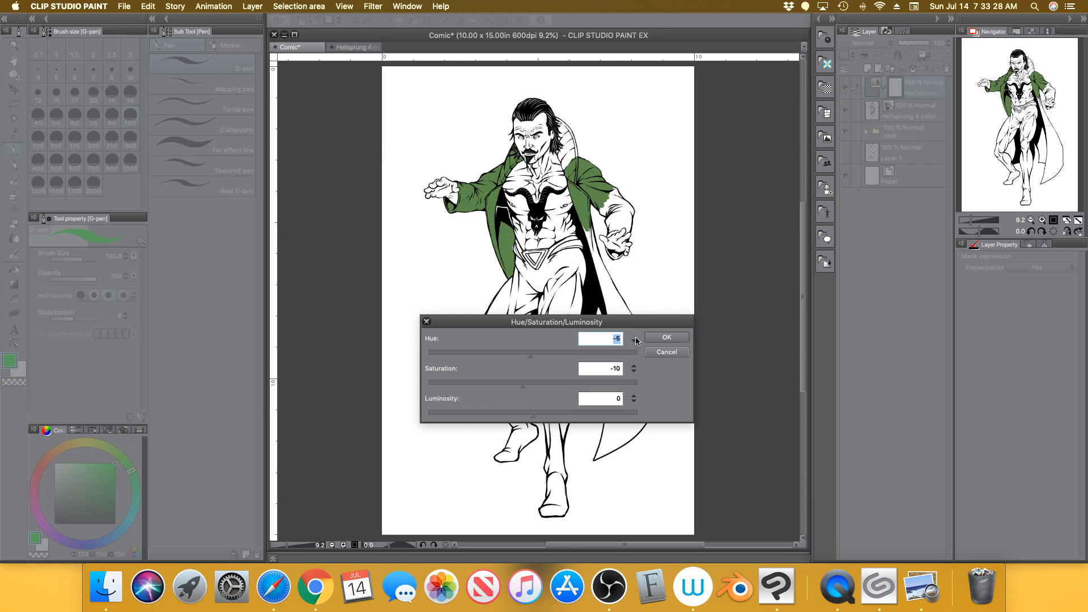
{"action": "left_click", "coordinate": [634, 337]}
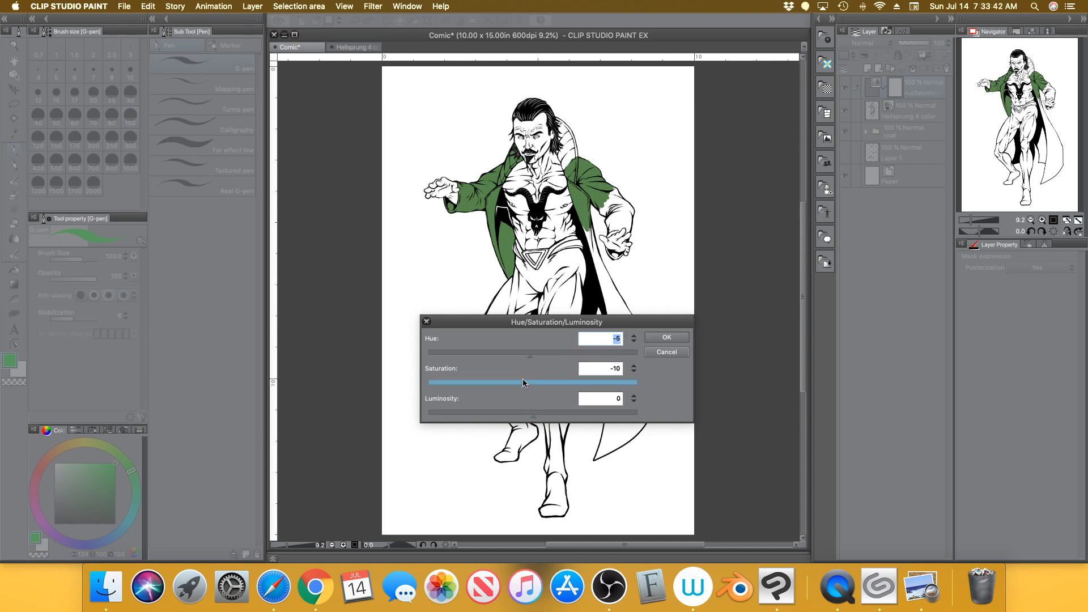
Zoom in to check the coat halftone, zoom back out, and apply the correction
{"action": "left_click_drag", "start_coordinate": [971, 221], "coordinate": [978, 221]}
{"action": "left_click_drag", "start_coordinate": [1029, 117], "coordinate": [1018, 81]}
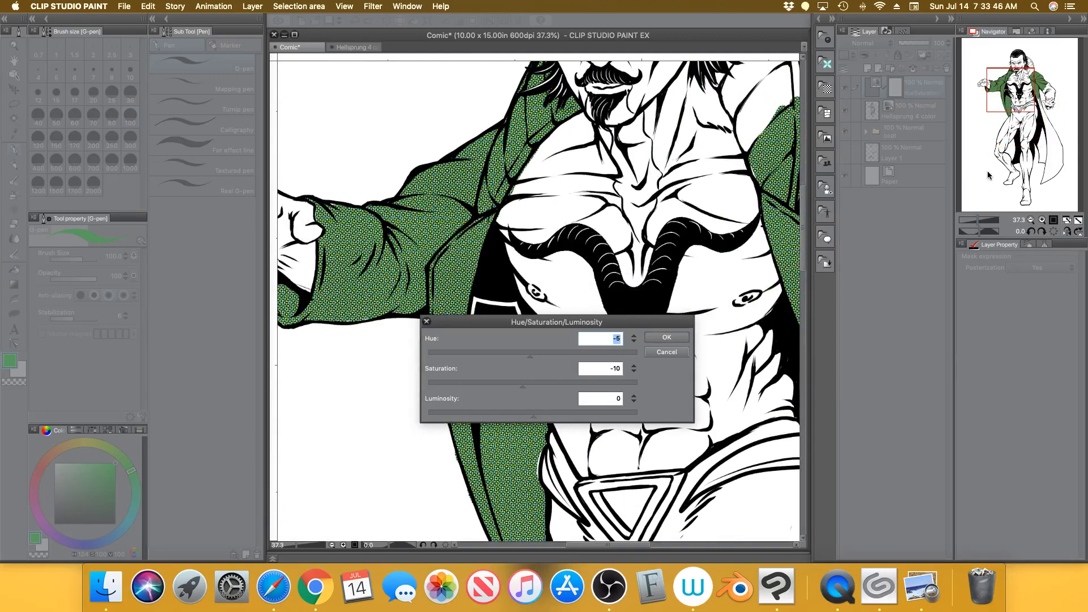
{"action": "left_click_drag", "start_coordinate": [976, 219], "coordinate": [972, 221]}
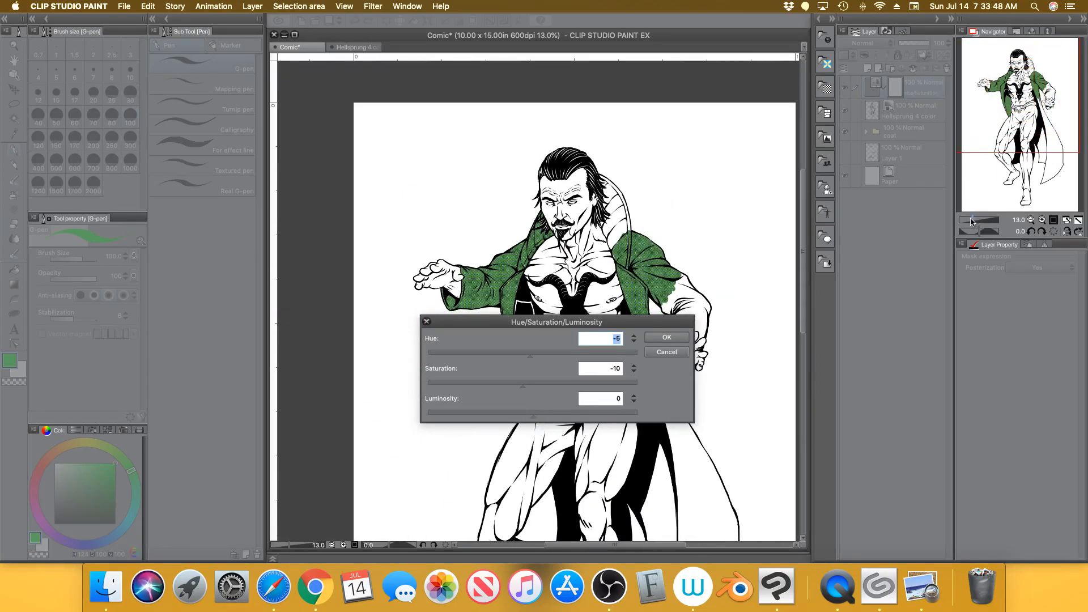
{"action": "left_click_drag", "start_coordinate": [622, 323], "coordinate": [630, 411]}
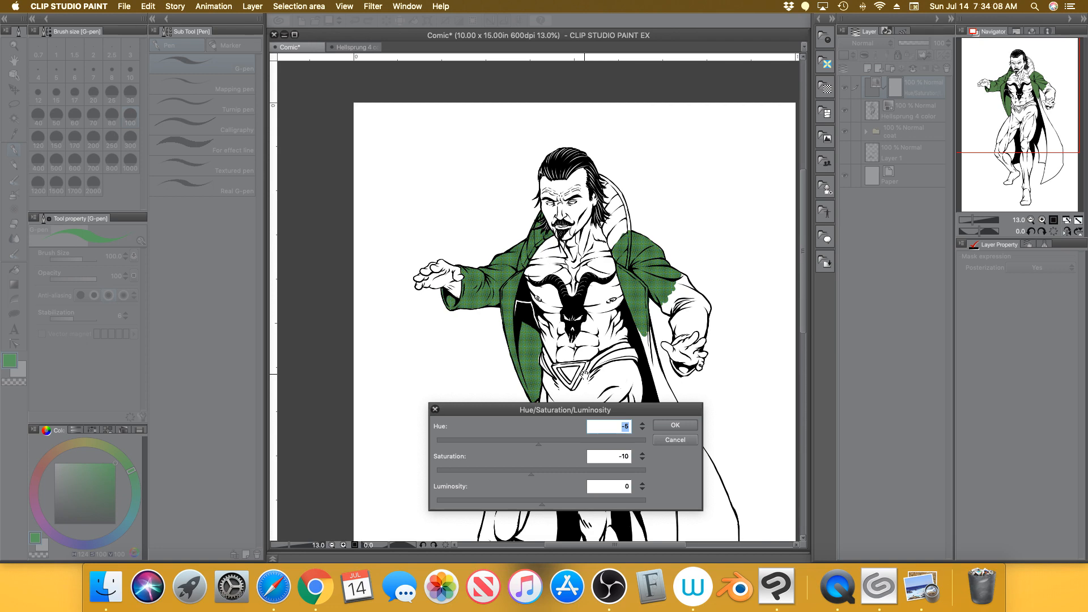
{"action": "left_click", "coordinate": [683, 424]}
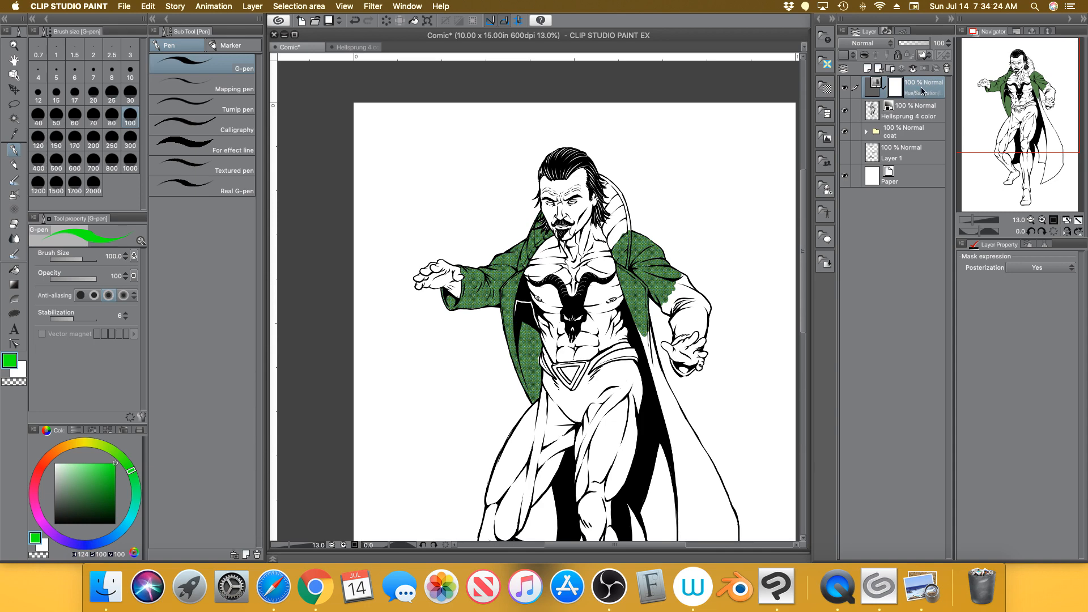
{"action": "left_click", "coordinate": [844, 90]}
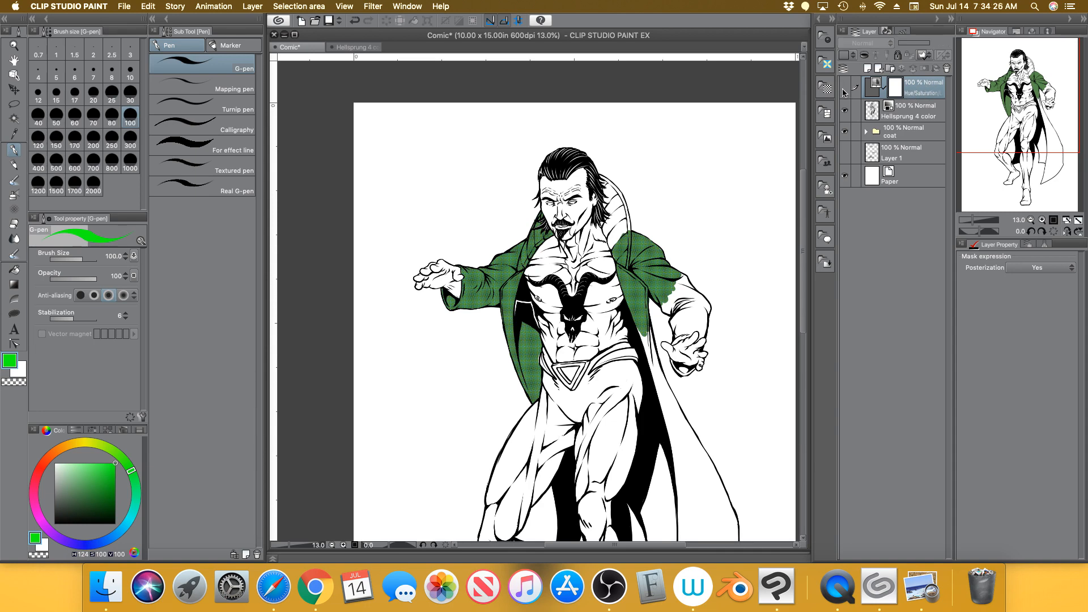
{"action": "left_click", "coordinate": [843, 90]}
{"action": "left_click", "coordinate": [845, 88]}
{"action": "left_click", "coordinate": [845, 90]}
{"action": "left_click", "coordinate": [846, 90]}
{"action": "left_click", "coordinate": [845, 91]}
{"action": "left_click", "coordinate": [845, 91]}
{"action": "left_click", "coordinate": [845, 89]}
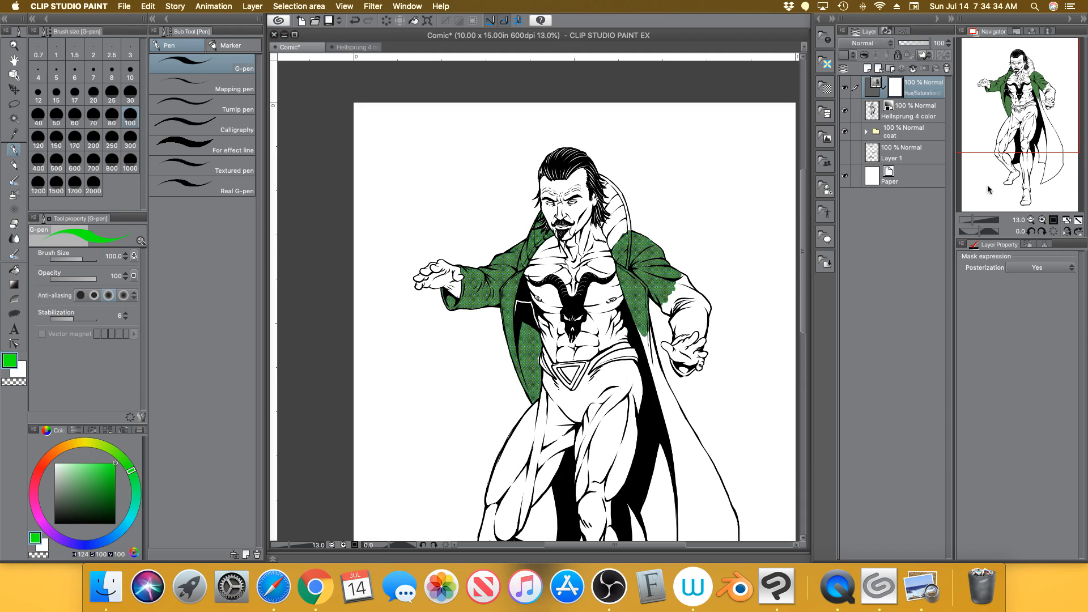
{"action": "left_click", "coordinate": [873, 89]}
{"action": "double_click", "coordinate": [875, 89]}
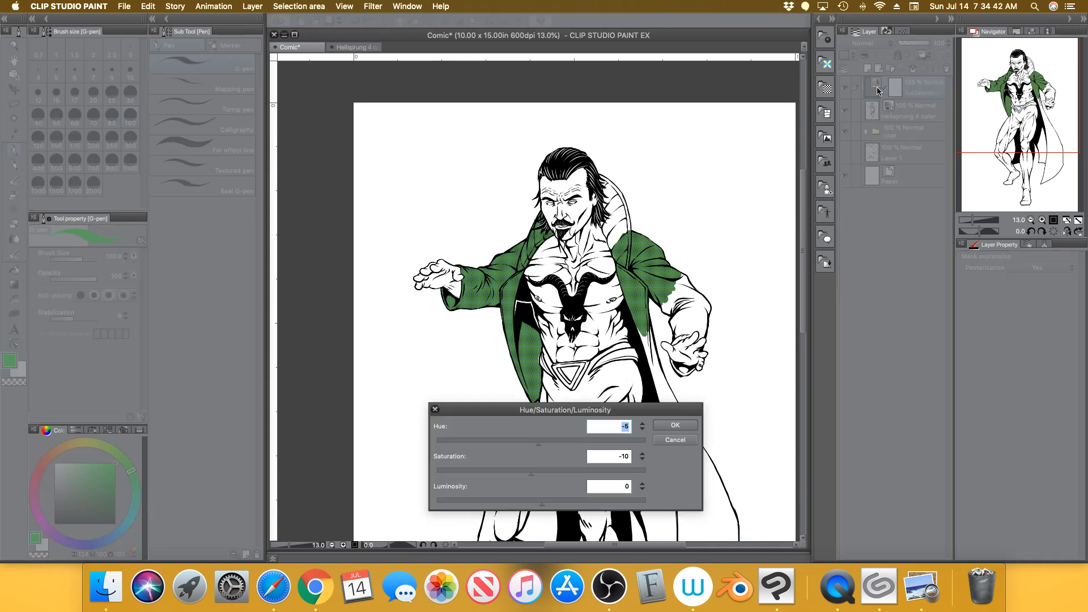
{"action": "left_click_drag", "start_coordinate": [525, 441], "coordinate": [488, 445]}
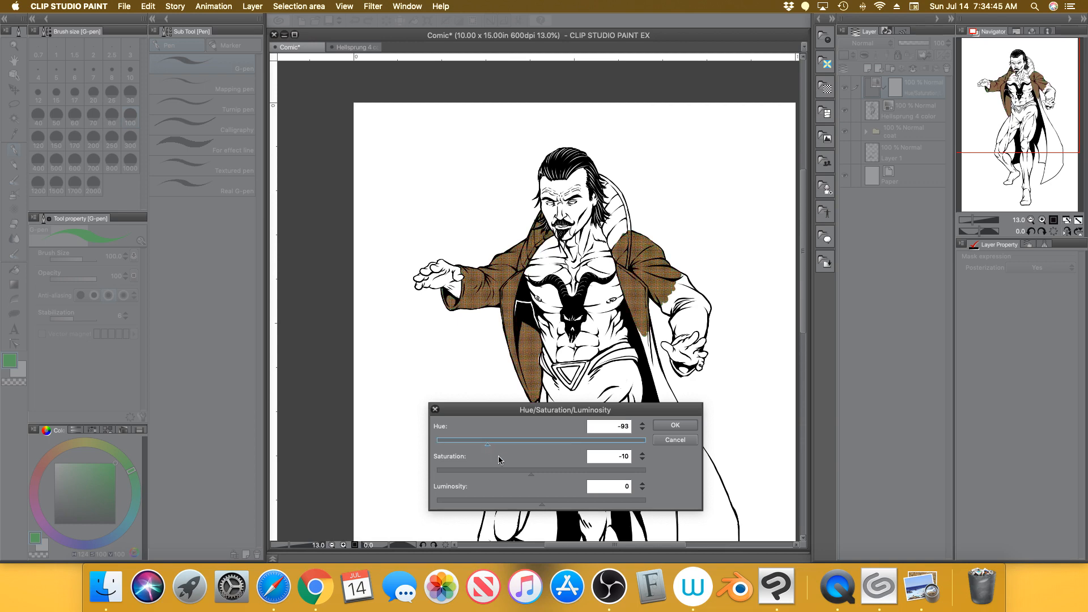
{"action": "left_click", "coordinate": [675, 426]}
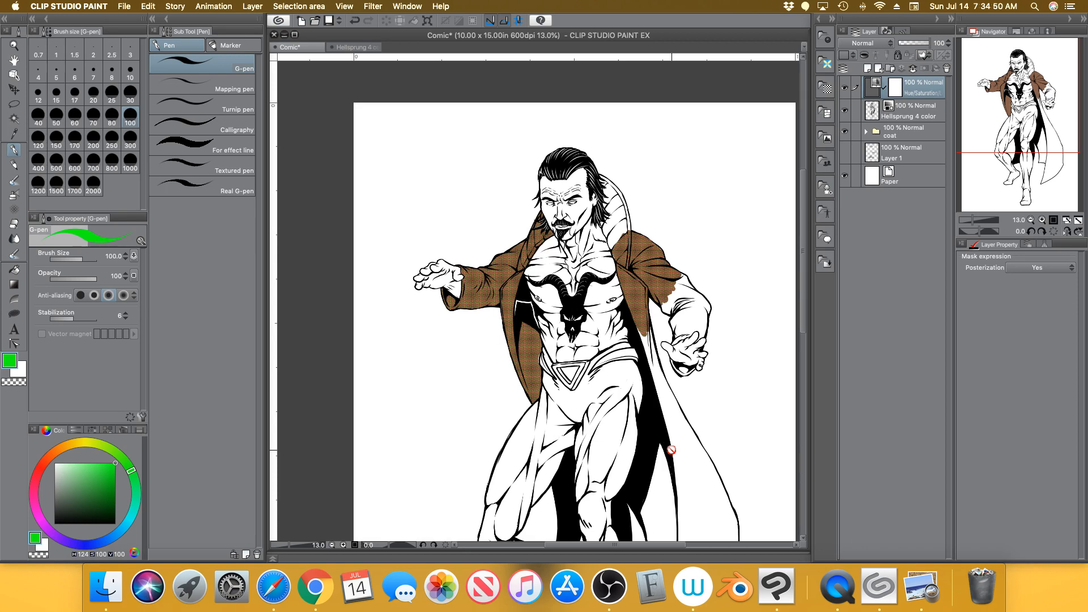
{"action": "left_click", "coordinate": [845, 89]}
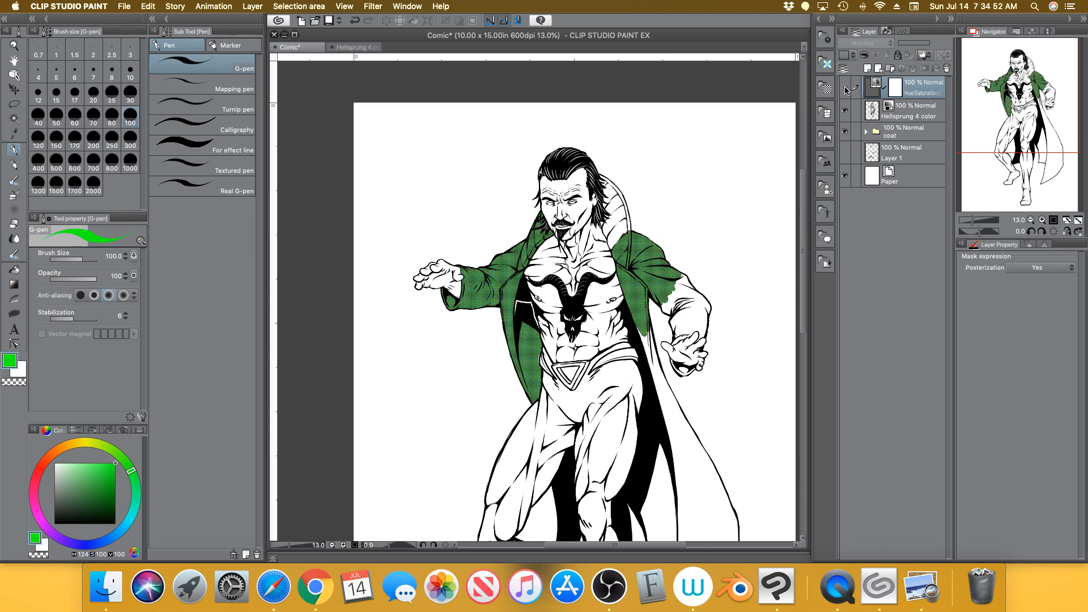
{"action": "left_click", "coordinate": [845, 90]}
{"action": "left_click", "coordinate": [846, 90]}
{"action": "left_click", "coordinate": [845, 89]}
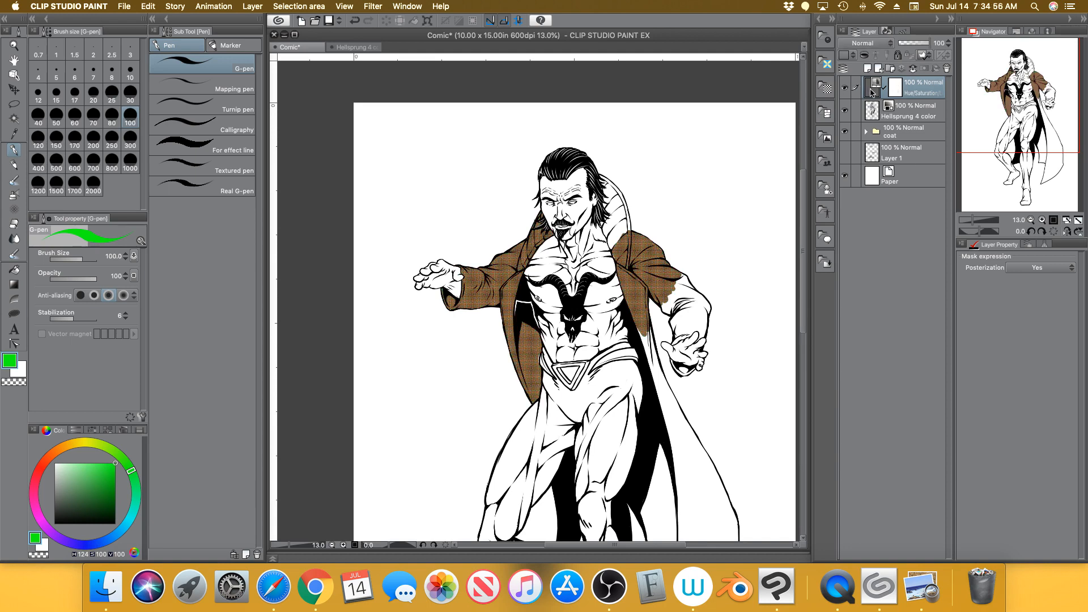
{"action": "double_click", "coordinate": [873, 92]}
{"action": "left_click_drag", "start_coordinate": [558, 441], "coordinate": [545, 446]}
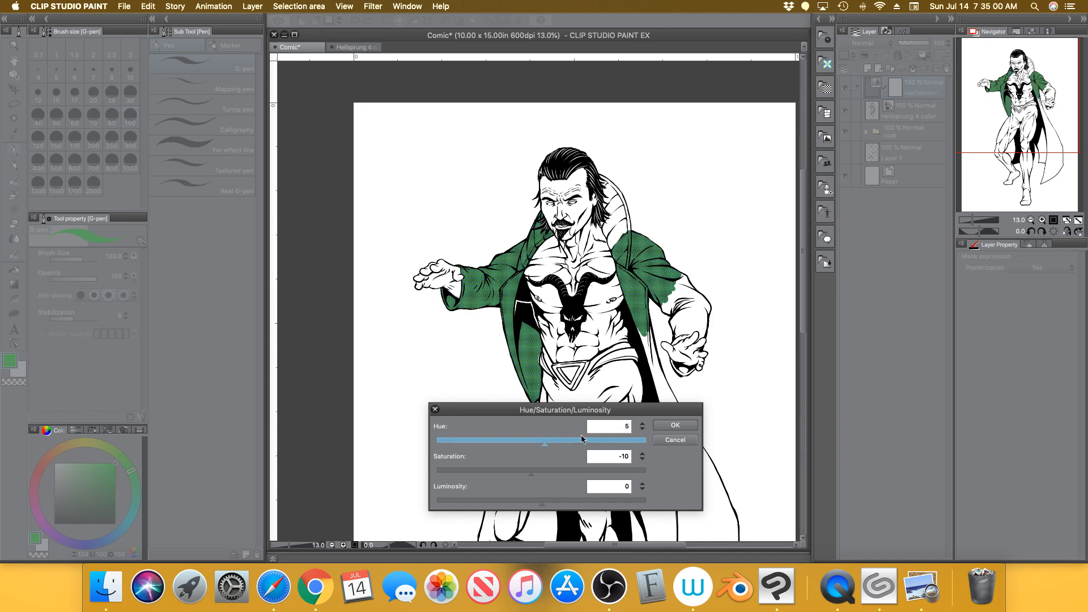
{"action": "left_click", "coordinate": [642, 430]}
{"action": "left_click", "coordinate": [642, 430]}
{"action": "left_click", "coordinate": [642, 429]}
{"action": "left_click", "coordinate": [642, 430]}
{"action": "left_click", "coordinate": [642, 429]}
{"action": "left_click", "coordinate": [642, 430]}
{"action": "left_click", "coordinate": [642, 429]}
{"action": "left_click", "coordinate": [643, 430]}
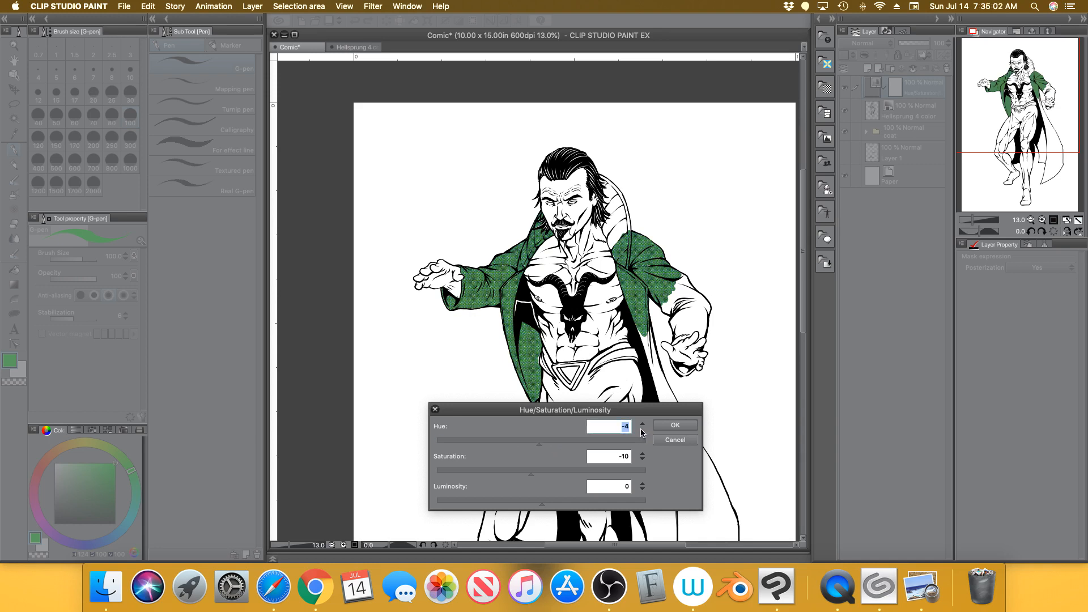
{"action": "left_click", "coordinate": [641, 429]}
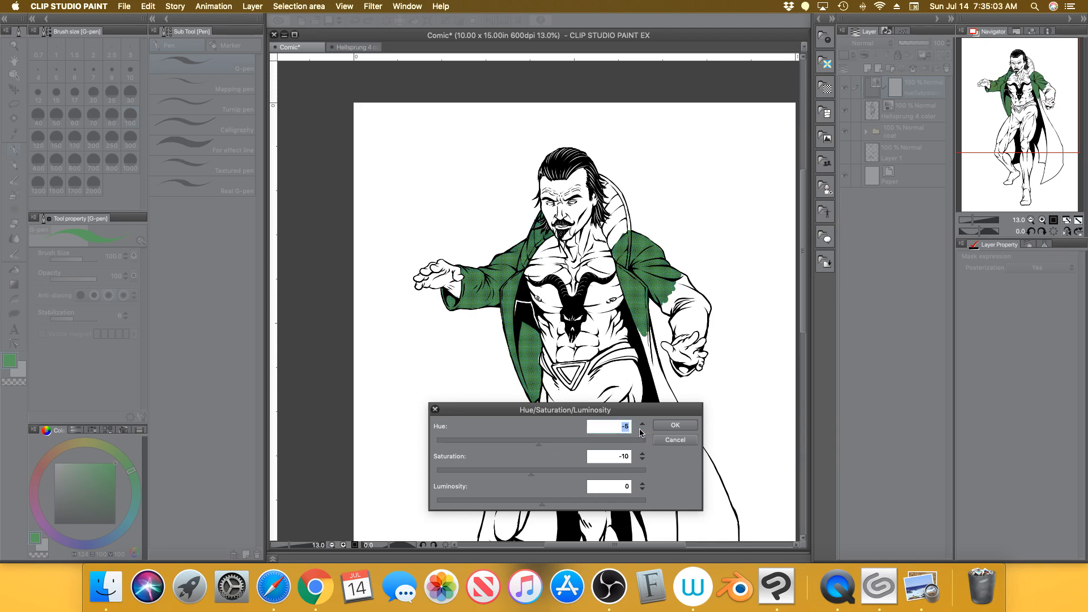
{"action": "left_click", "coordinate": [678, 426]}
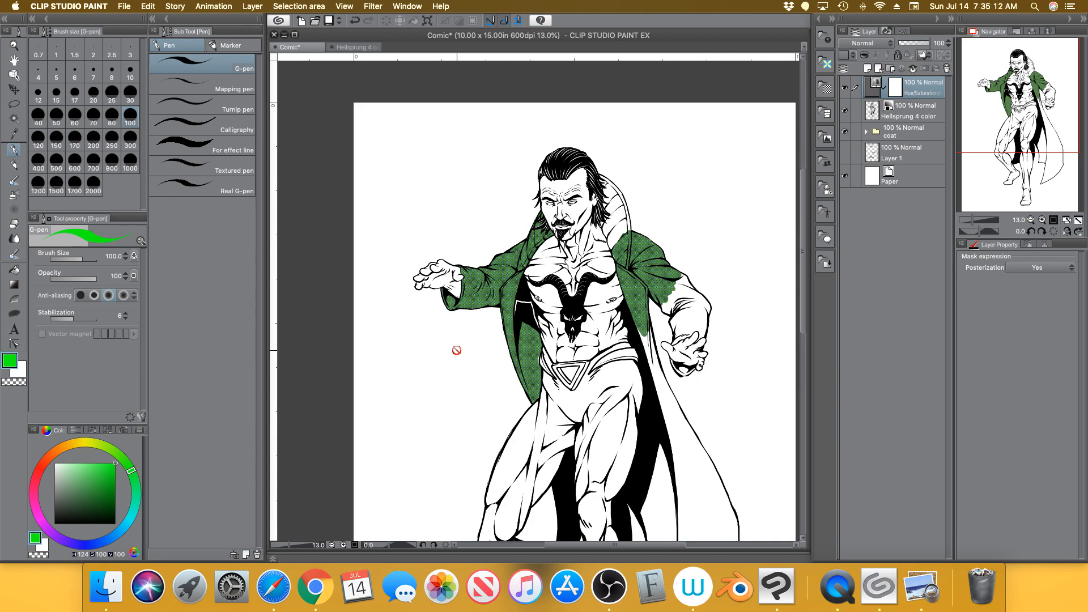
Zoom in on the left sleeve's halftone dots, then bring up the Comico color grid in Preview
{"action": "left_click_drag", "start_coordinate": [972, 220], "coordinate": [978, 219]}
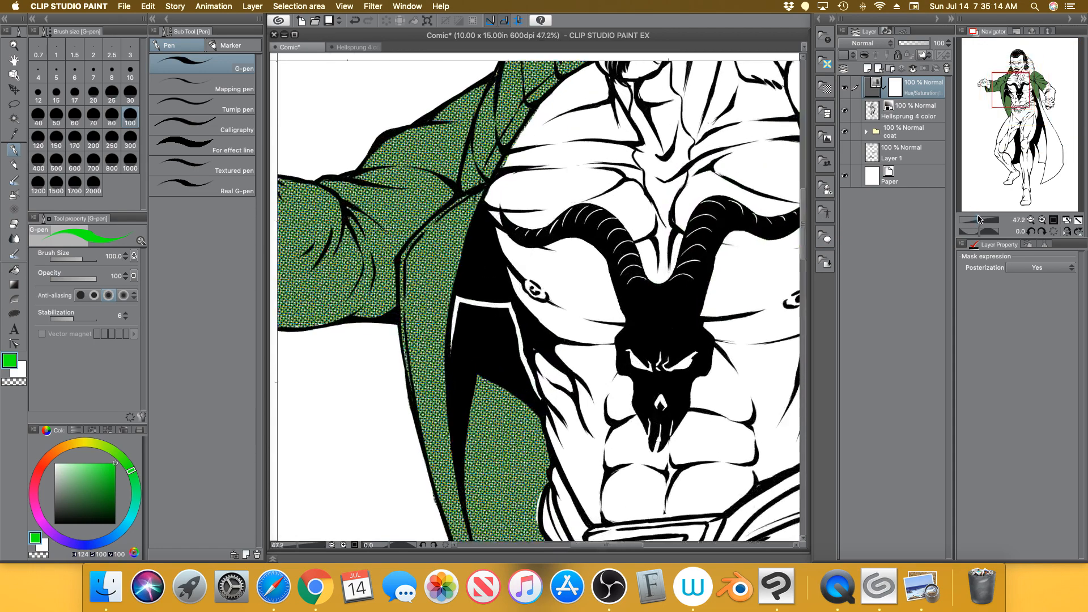
{"action": "left_click_drag", "start_coordinate": [1014, 93], "coordinate": [1004, 92]}
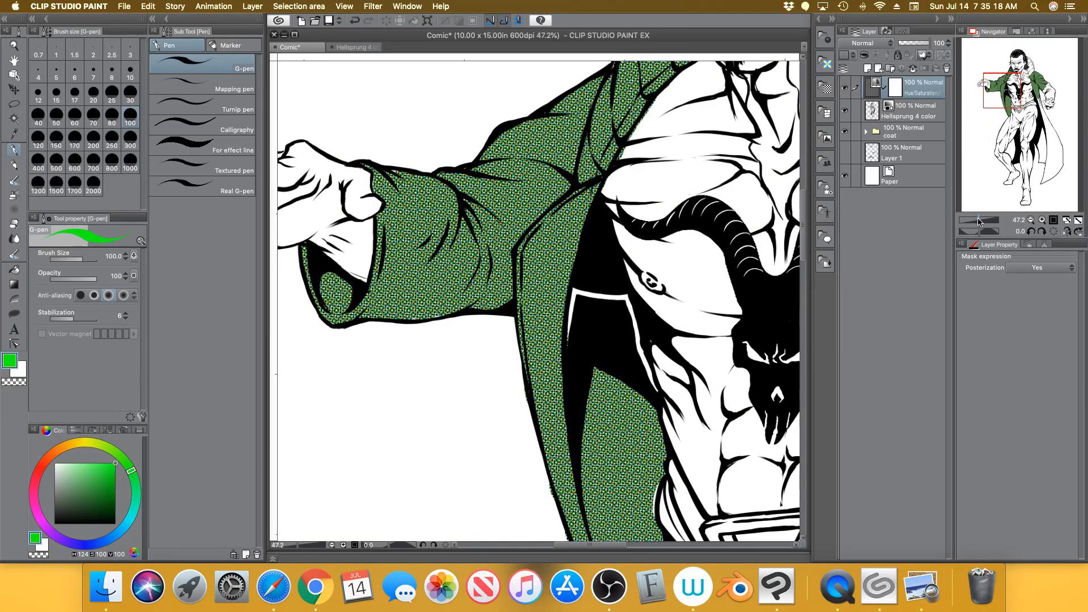
{"action": "left_click_drag", "start_coordinate": [978, 221], "coordinate": [976, 223]}
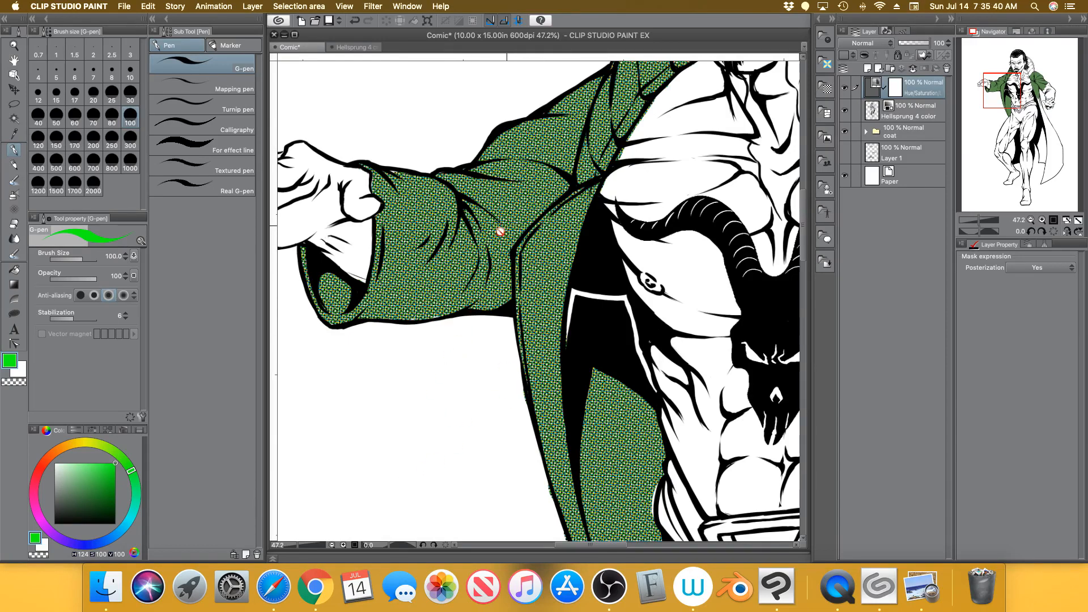
{"action": "left_click", "coordinate": [922, 587]}
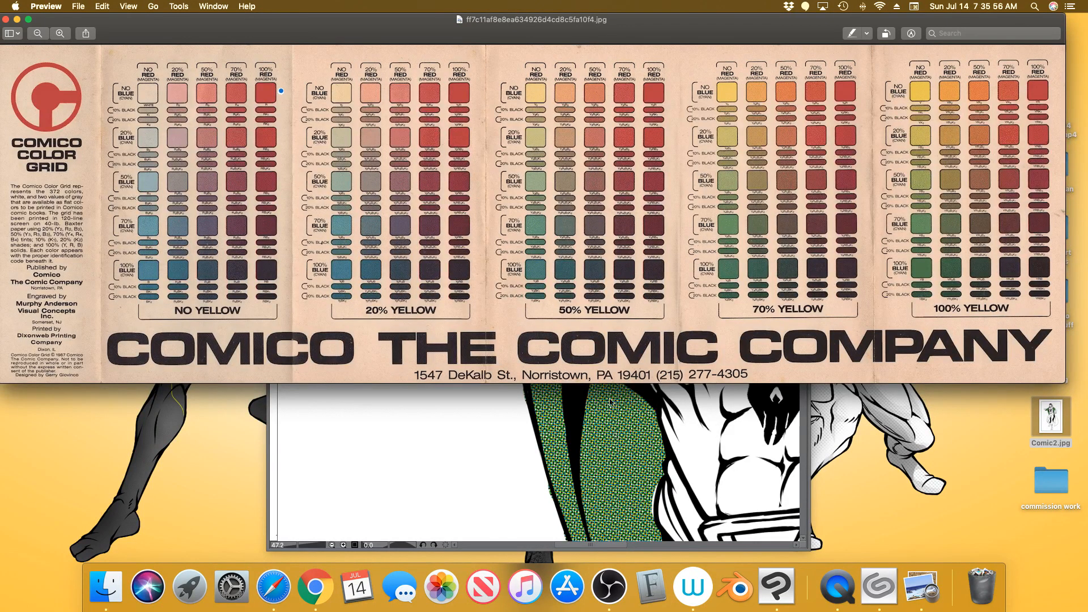
Bring the Clip Studio Paint artwork back in front of the Comico color grid
{"action": "left_click", "coordinate": [509, 467]}
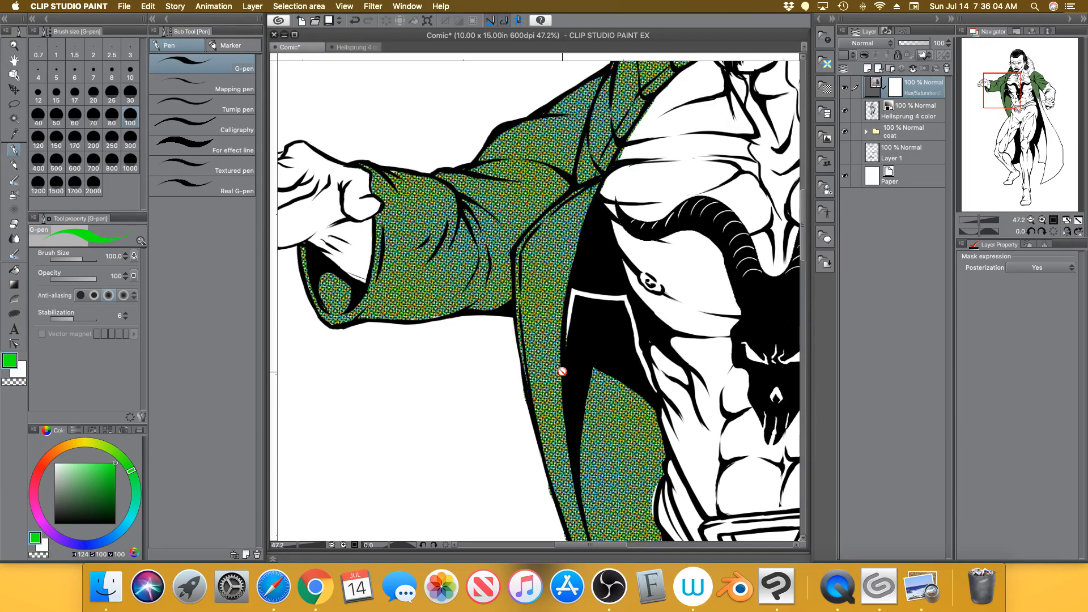
Fit the whole page, then zoom to 20.8% framing the upper body and coat
{"action": "left_click", "coordinate": [1078, 223]}
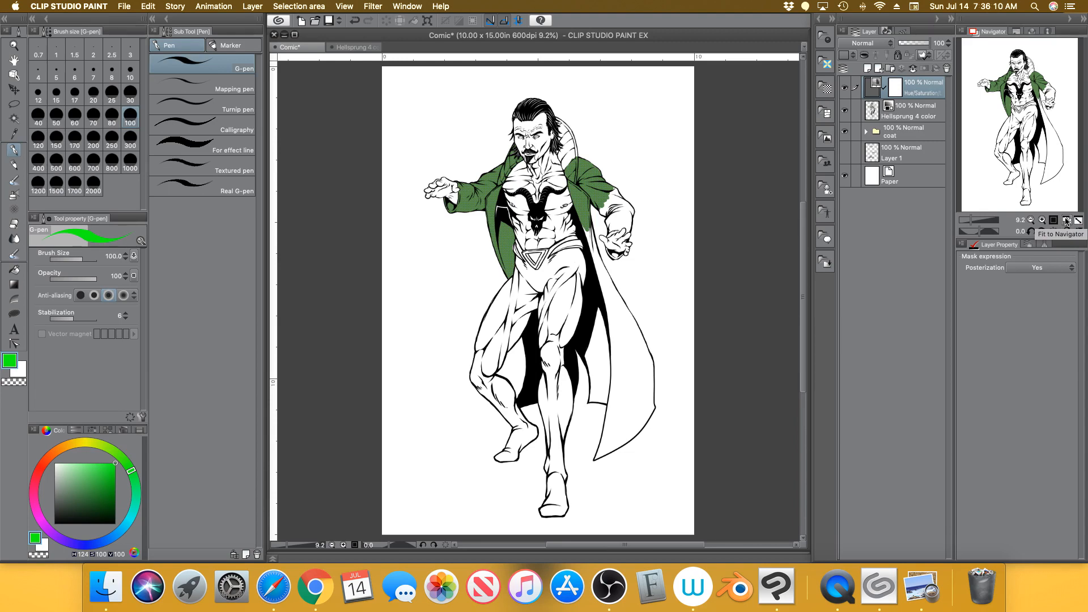
{"action": "left_click_drag", "start_coordinate": [971, 220], "coordinate": [976, 220]}
{"action": "mouse_move", "coordinate": [1012, 125]}
{"action": "left_mouse_down"}
{"action": "mouse_move", "coordinate": [1009, 111]}
{"action": "mouse_move", "coordinate": [997, 128]}
{"action": "mouse_move", "coordinate": [995, 116]}
{"action": "left_mouse_up"}
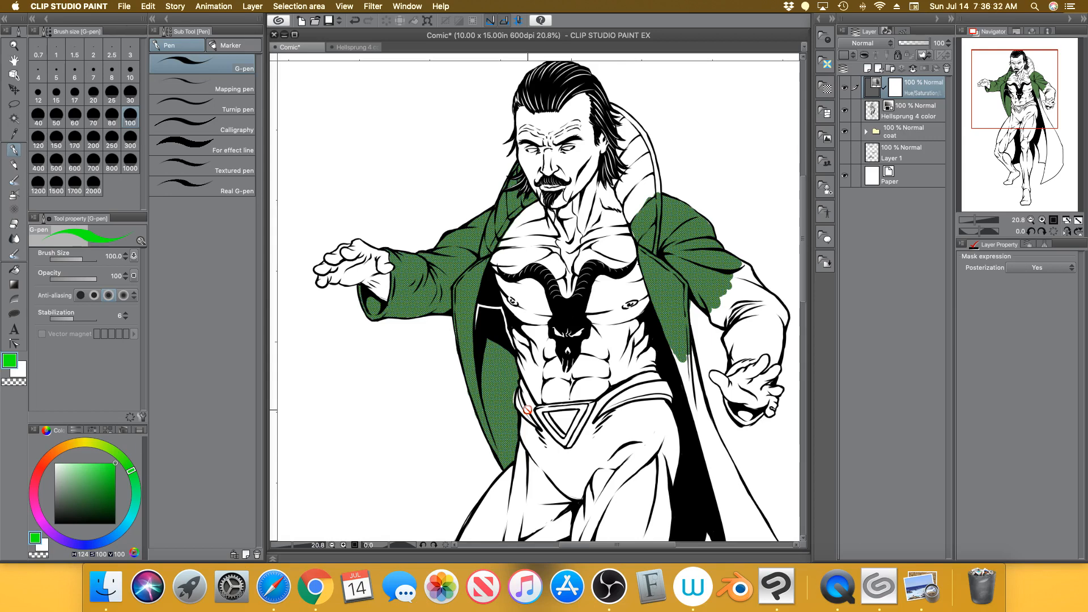
Switch from the Comic tab to the Hellsprung 4 color document
{"action": "left_click", "coordinate": [364, 50]}
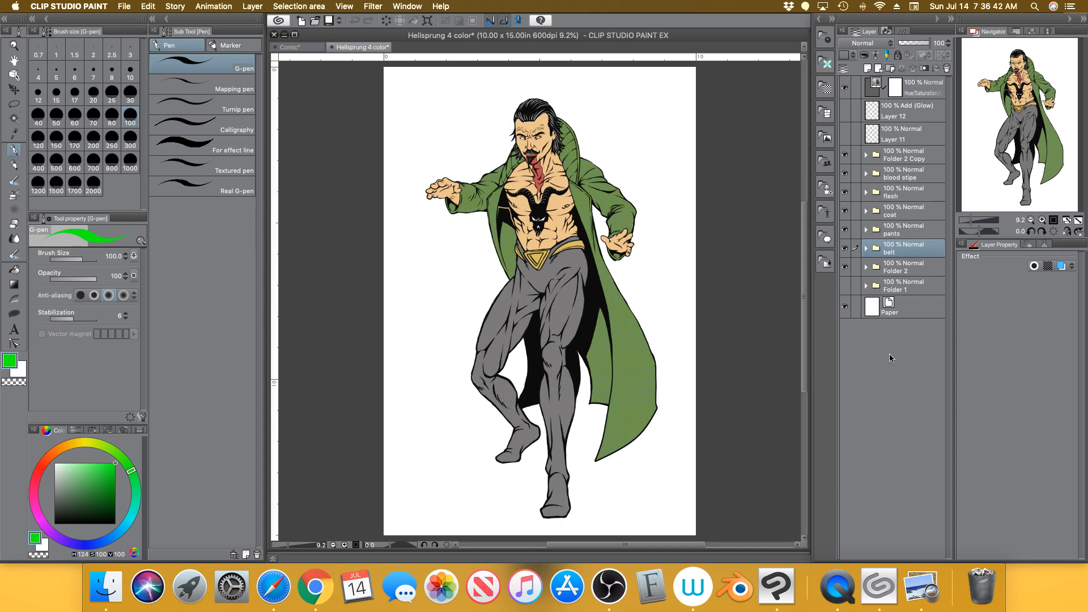
{"action": "left_click", "coordinate": [914, 159]}
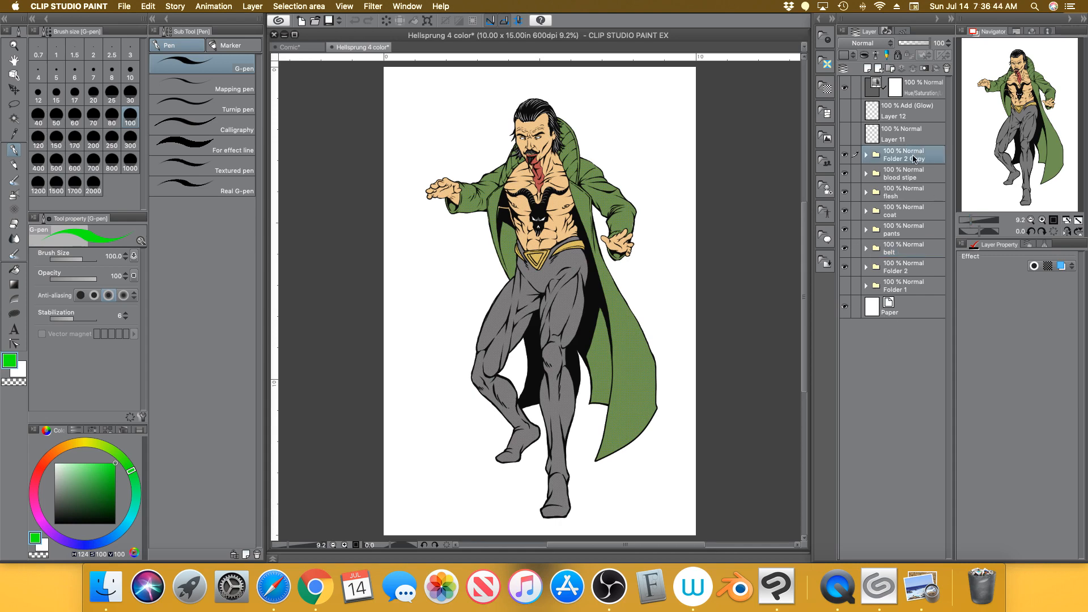
{"action": "left_click", "coordinate": [924, 85]}
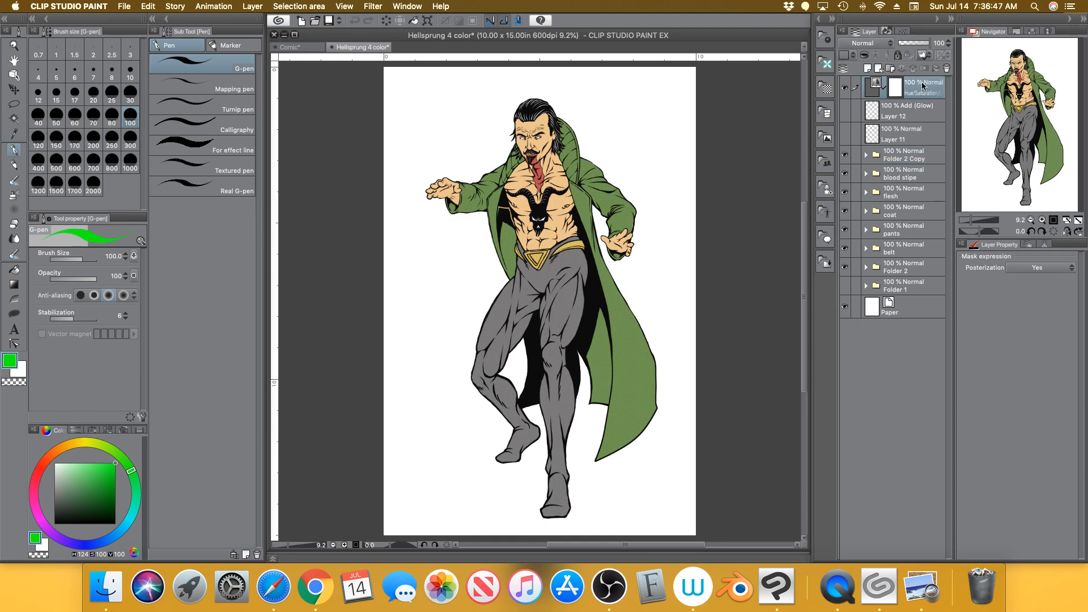
{"action": "left_click", "coordinate": [845, 88]}
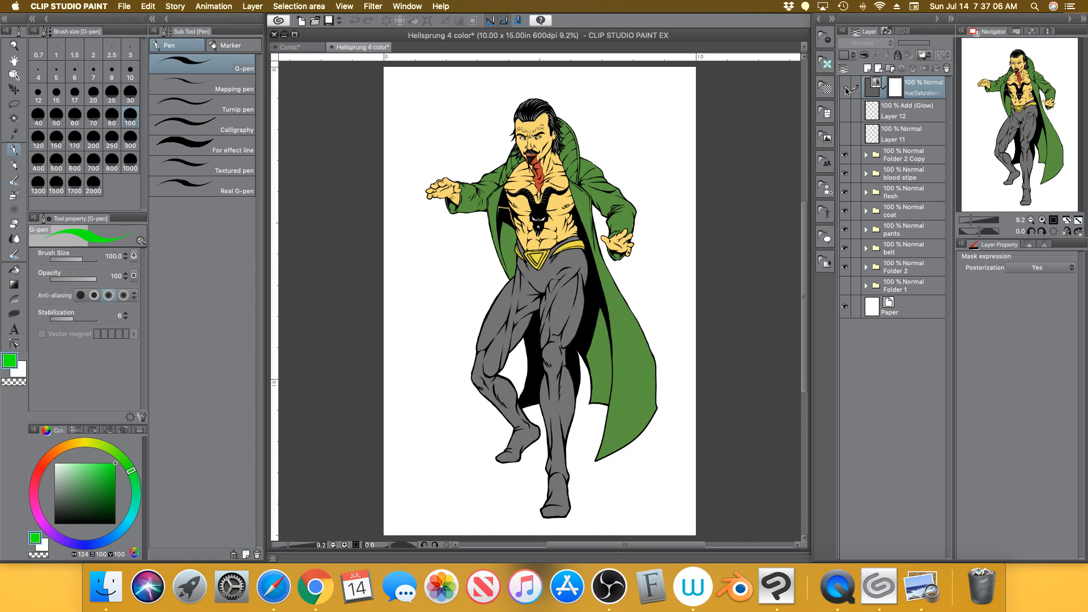
{"action": "left_click", "coordinate": [845, 89]}
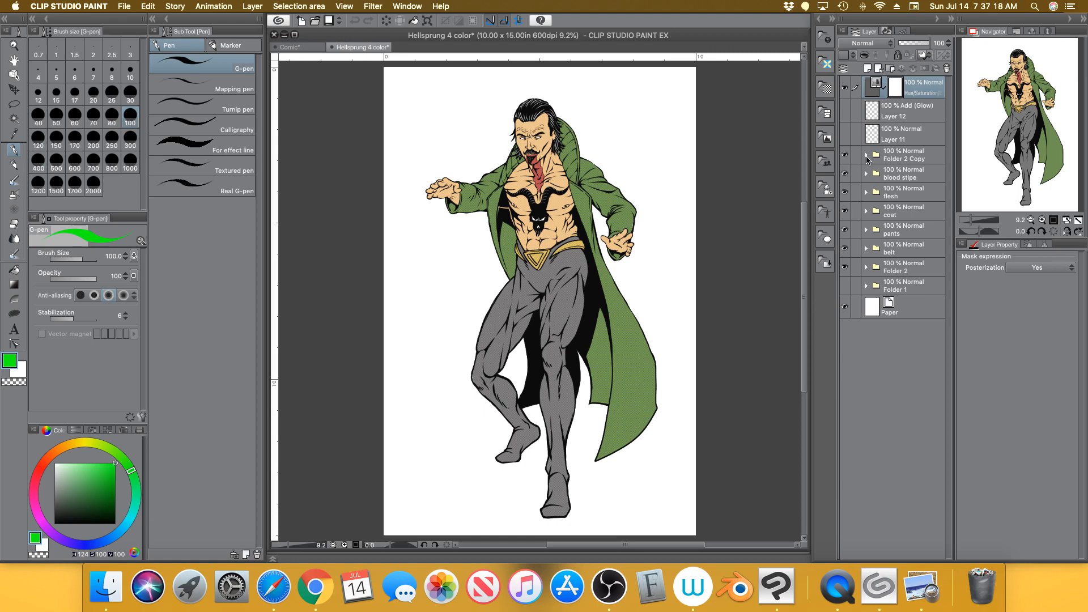
Expand Folder 2 Copy and briefly hide then reshow its line art to check the colours
{"action": "left_click", "coordinate": [923, 158]}
{"action": "left_click", "coordinate": [867, 159]}
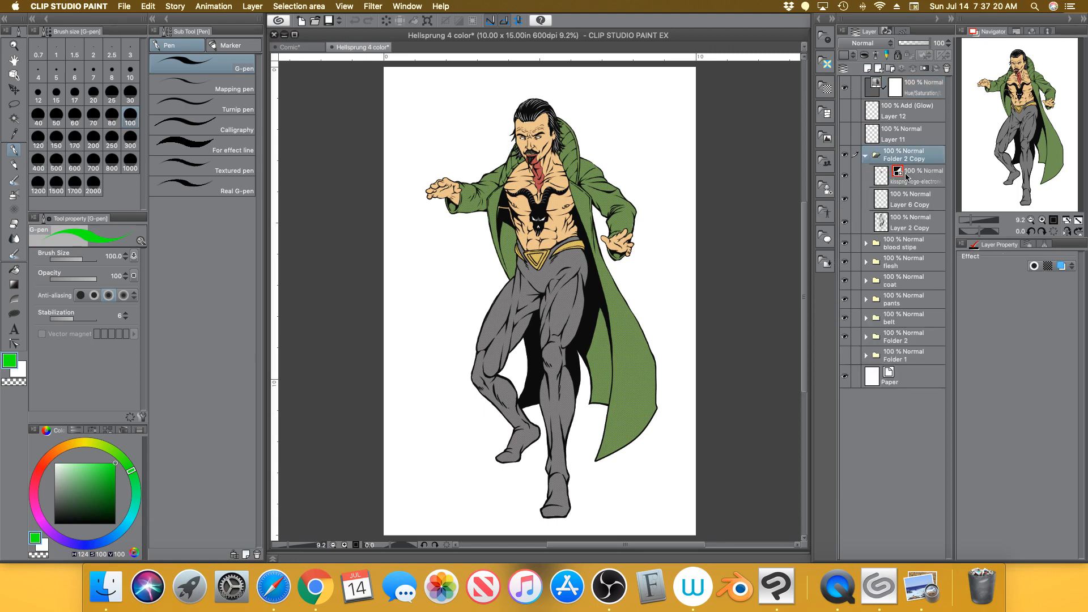
{"action": "left_click", "coordinate": [845, 158]}
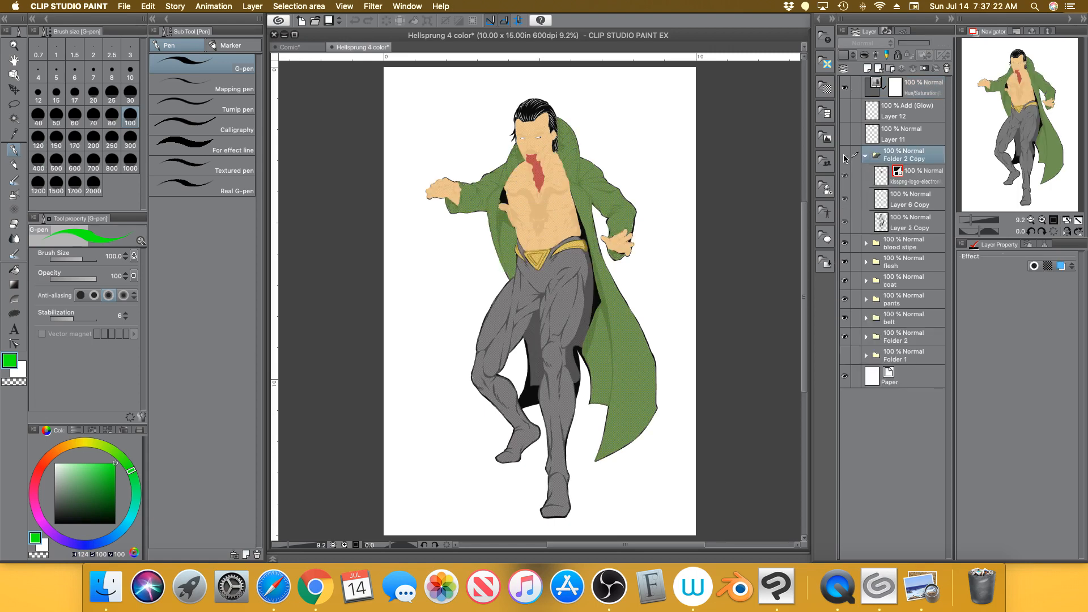
{"action": "left_click", "coordinate": [845, 157]}
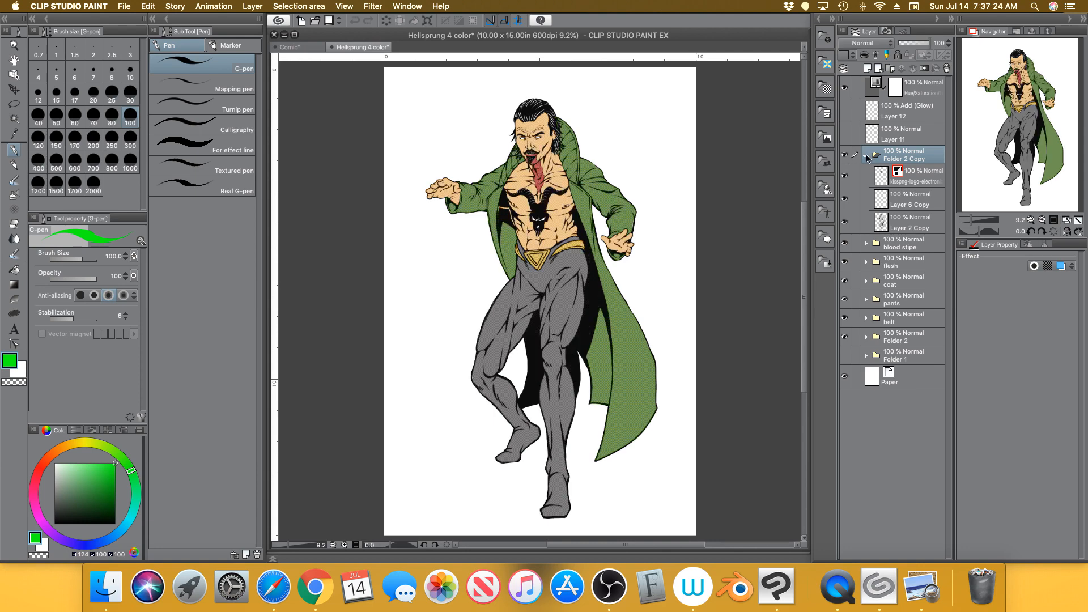
{"action": "left_click", "coordinate": [865, 155]}
Zoom in on the face and chest and hide the blood stipe folder's dark Fill in mono tone layer
{"action": "left_click", "coordinate": [911, 177]}
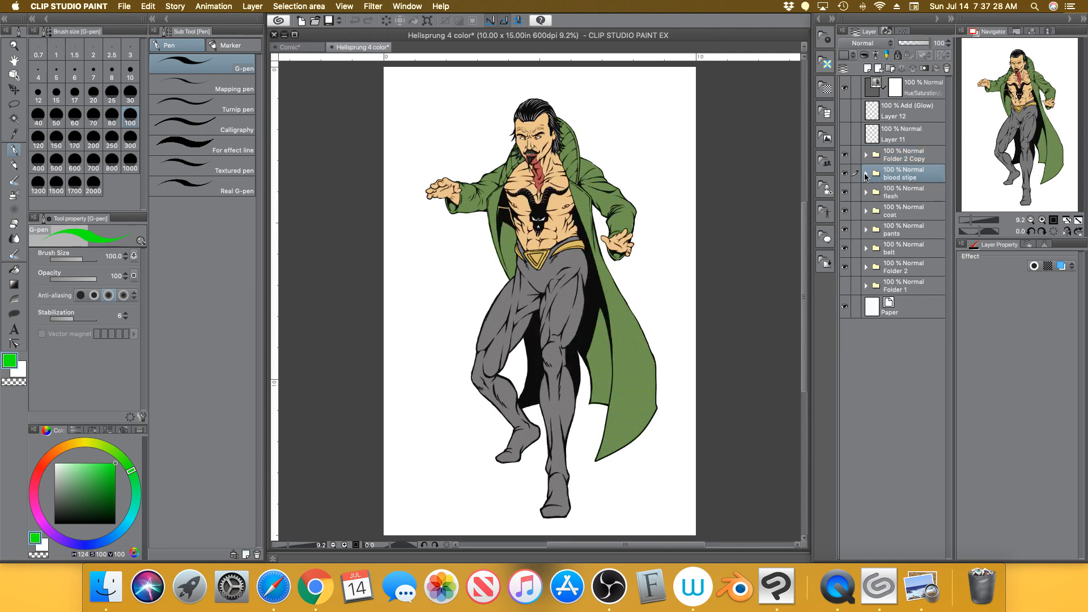
{"action": "left_click", "coordinate": [865, 174]}
{"action": "left_click", "coordinate": [973, 221]}
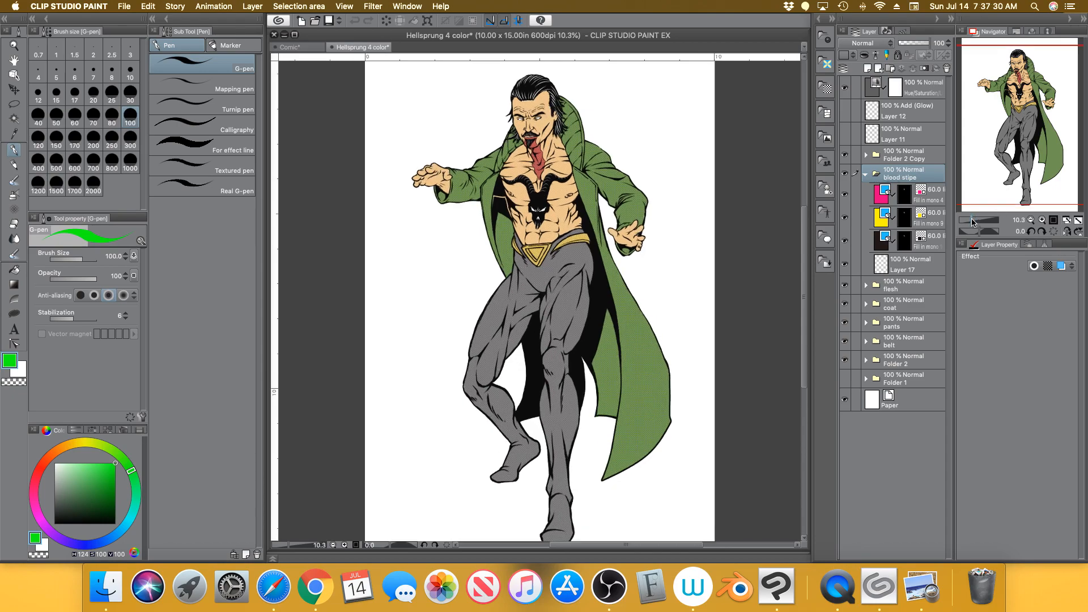
{"action": "left_click_drag", "start_coordinate": [973, 222], "coordinate": [979, 221]}
{"action": "left_click_drag", "start_coordinate": [1027, 116], "coordinate": [1021, 66]}
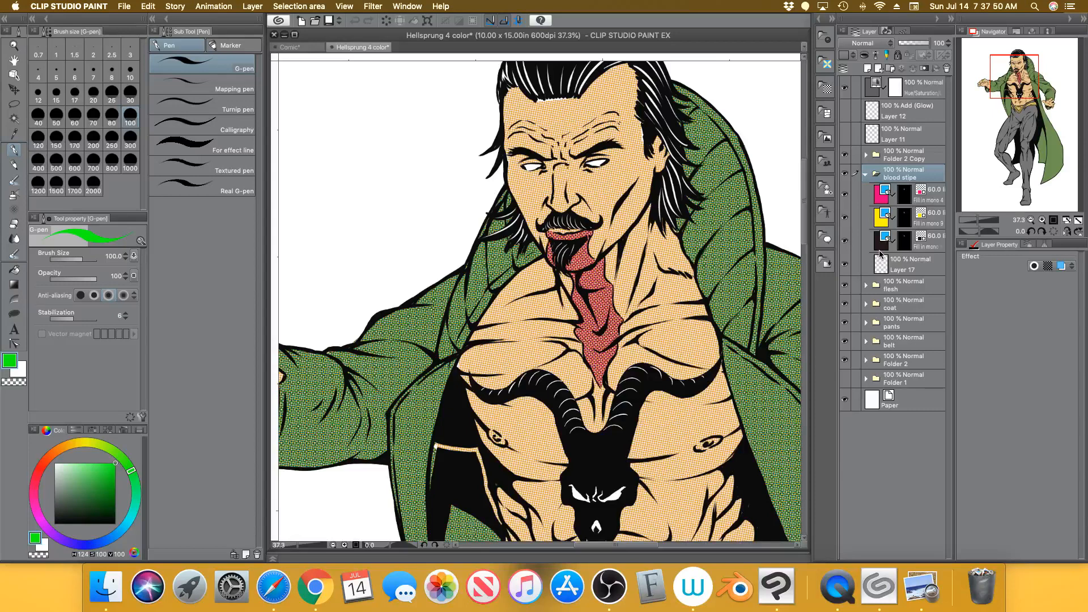
{"action": "left_click", "coordinate": [845, 241]}
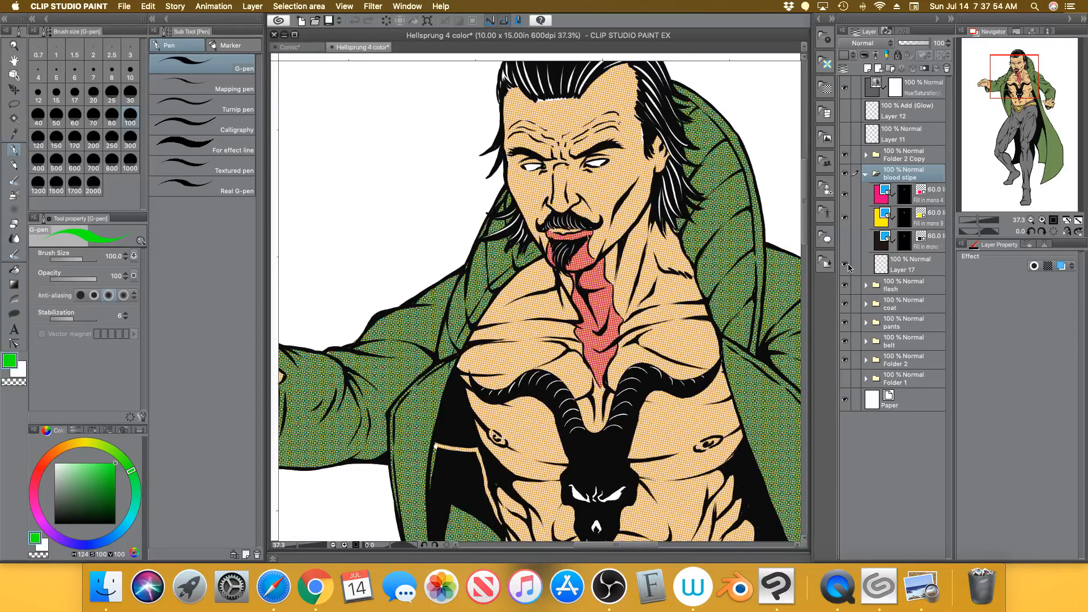
{"action": "left_click_drag", "start_coordinate": [979, 221], "coordinate": [978, 221]}
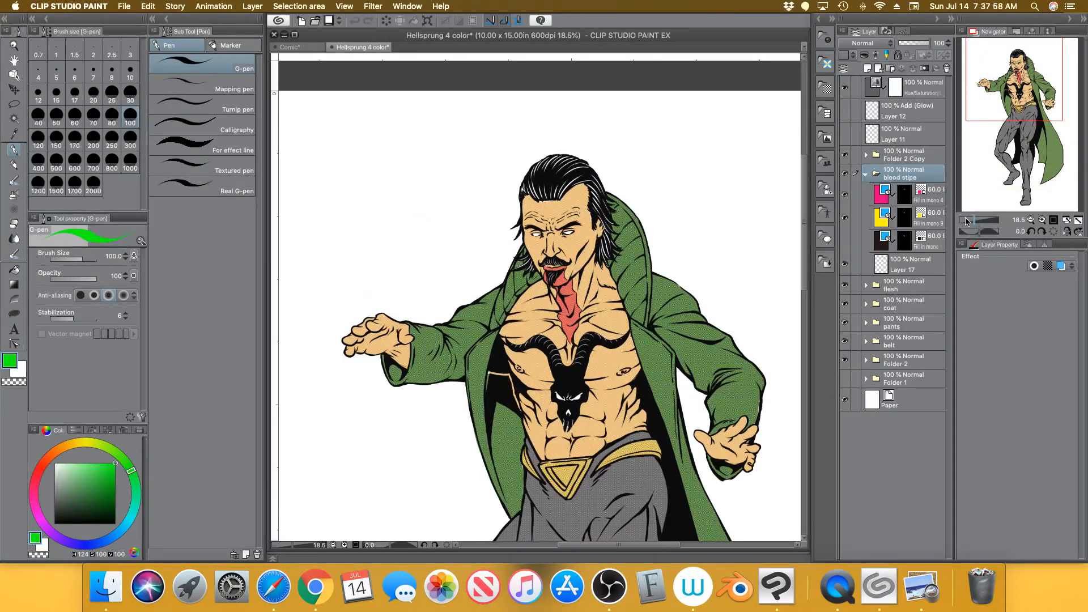
{"action": "left_click", "coordinate": [845, 241]}
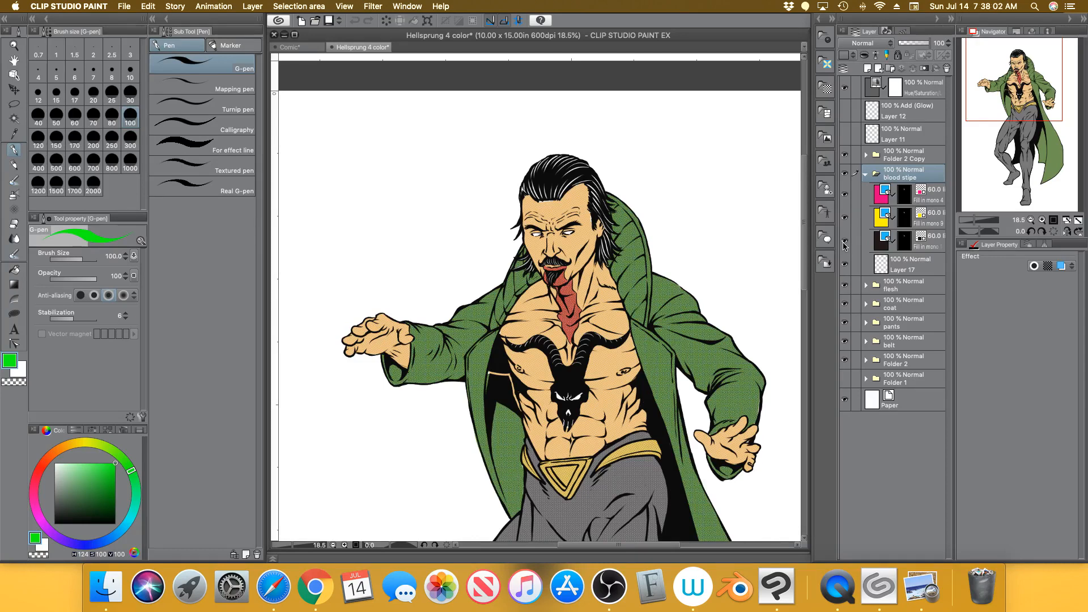
{"action": "left_click", "coordinate": [844, 240]}
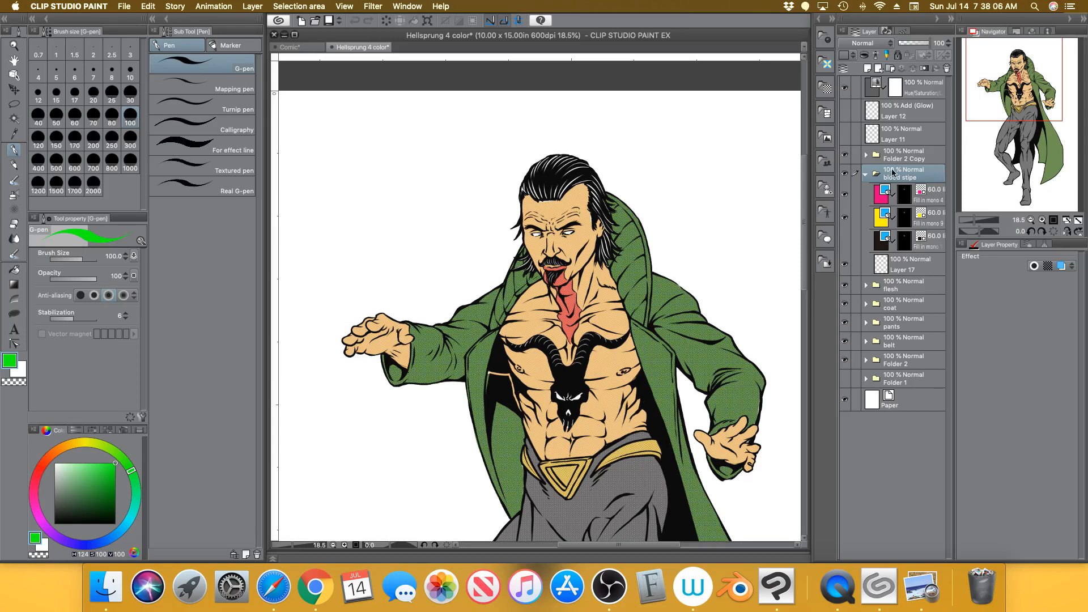
{"action": "left_click", "coordinate": [867, 175]}
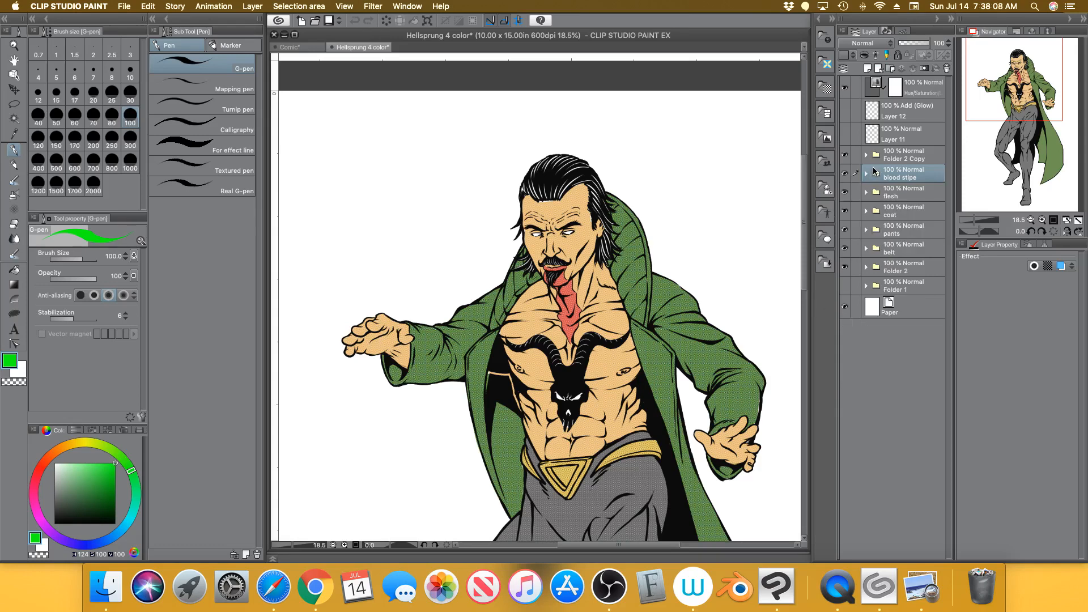
Expand the flesh folder and compare the figure with the pink tone and all flesh colouring hidden
{"action": "left_click", "coordinate": [897, 196]}
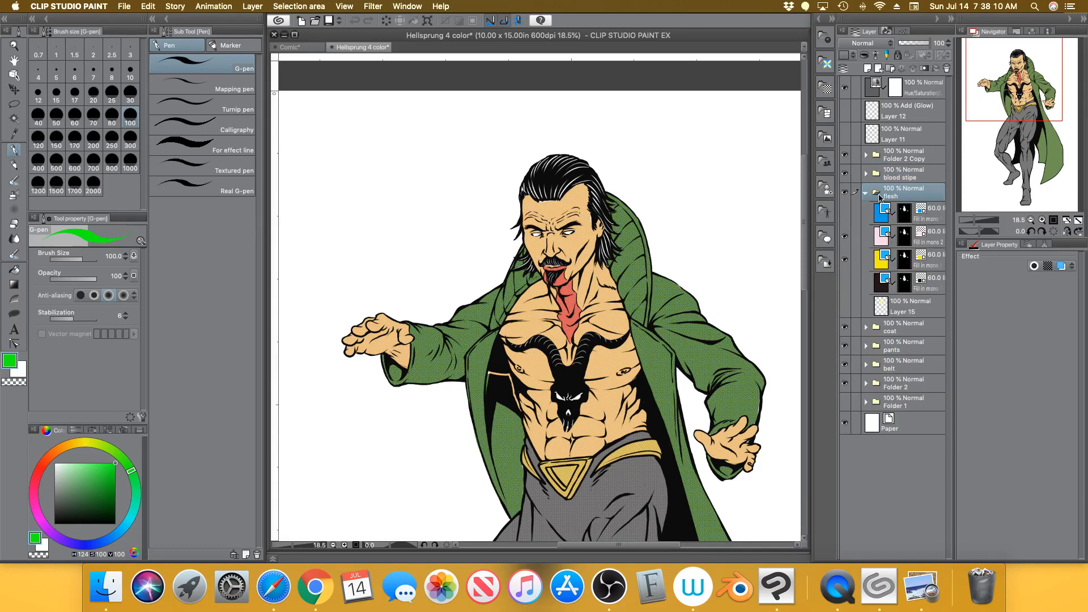
{"action": "left_click", "coordinate": [867, 193]}
{"action": "left_click", "coordinate": [844, 237]}
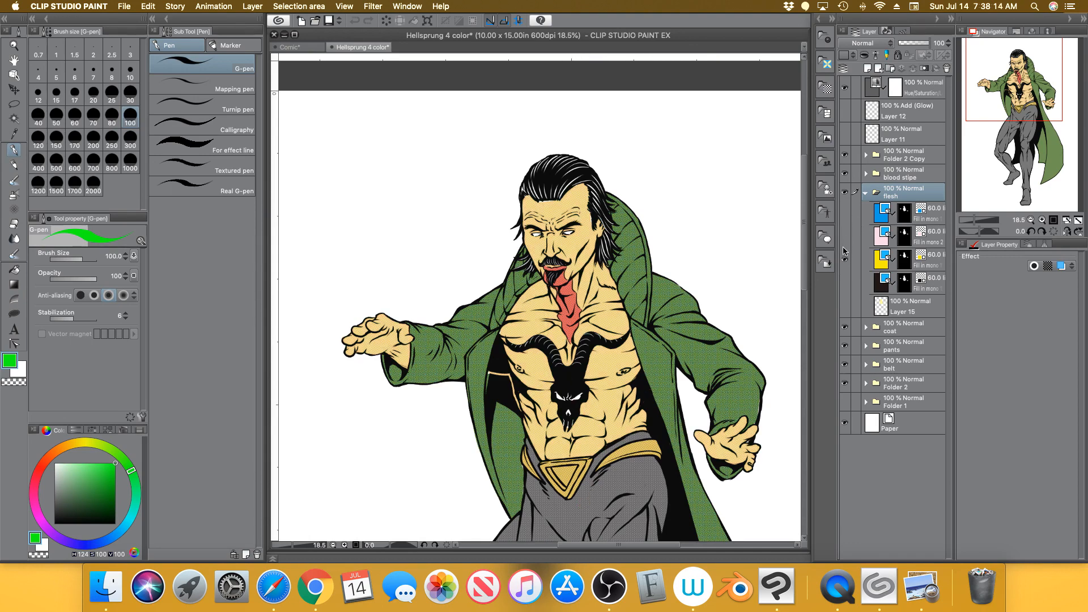
{"action": "left_click", "coordinate": [845, 237]}
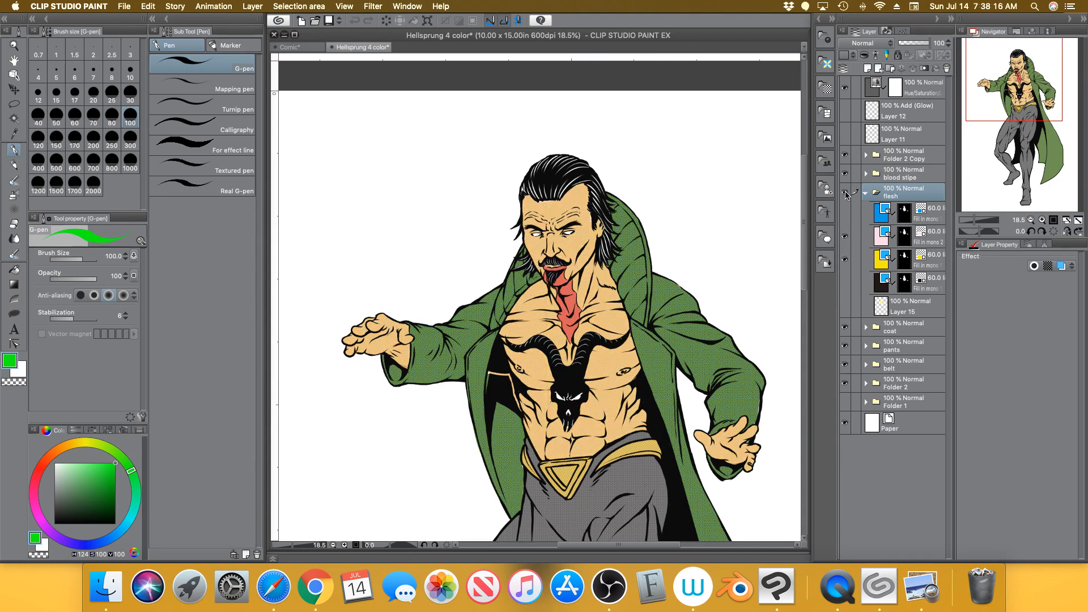
{"action": "left_click", "coordinate": [845, 194]}
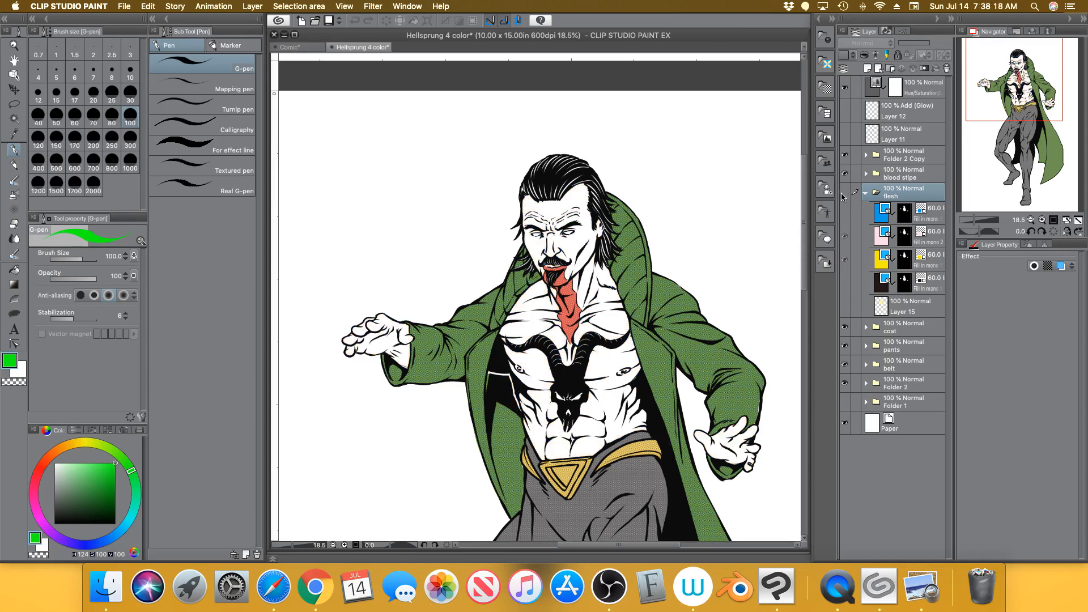
Turn the flesh folder and its first fill layer back on, then select the yellow tone layer
{"action": "left_click", "coordinate": [971, 220]}
{"action": "left_click_drag", "start_coordinate": [971, 220], "coordinate": [974, 220]}
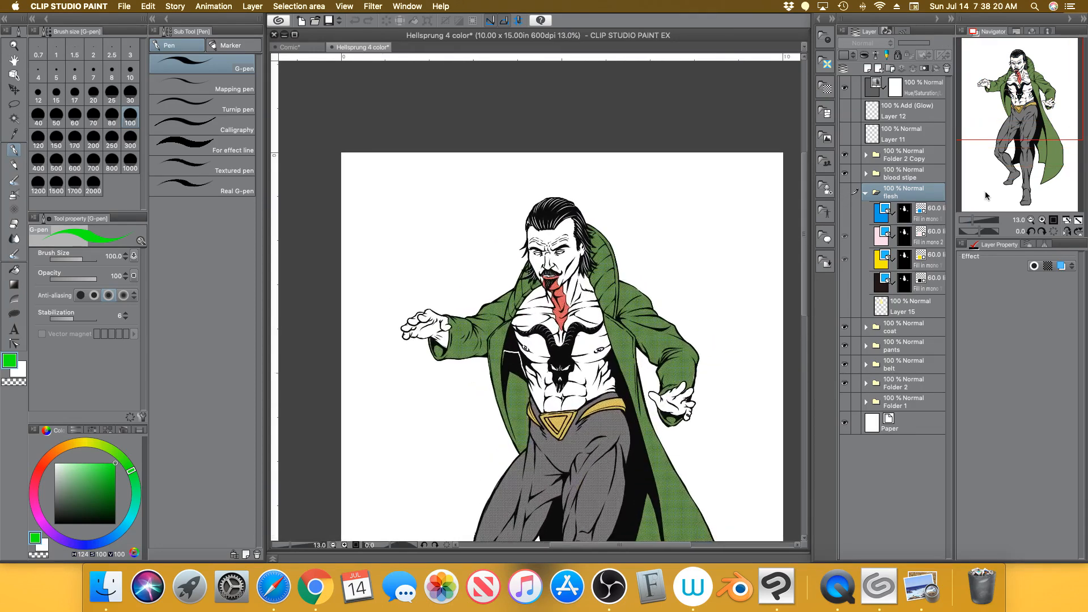
{"action": "left_click_drag", "start_coordinate": [1015, 116], "coordinate": [1018, 146]}
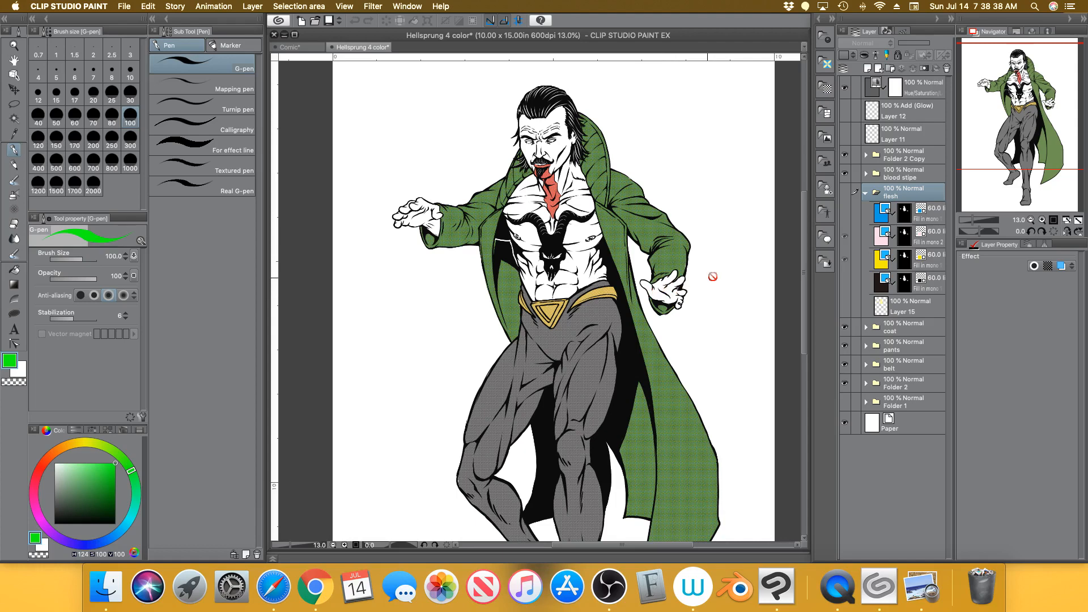
{"action": "left_click", "coordinate": [845, 193]}
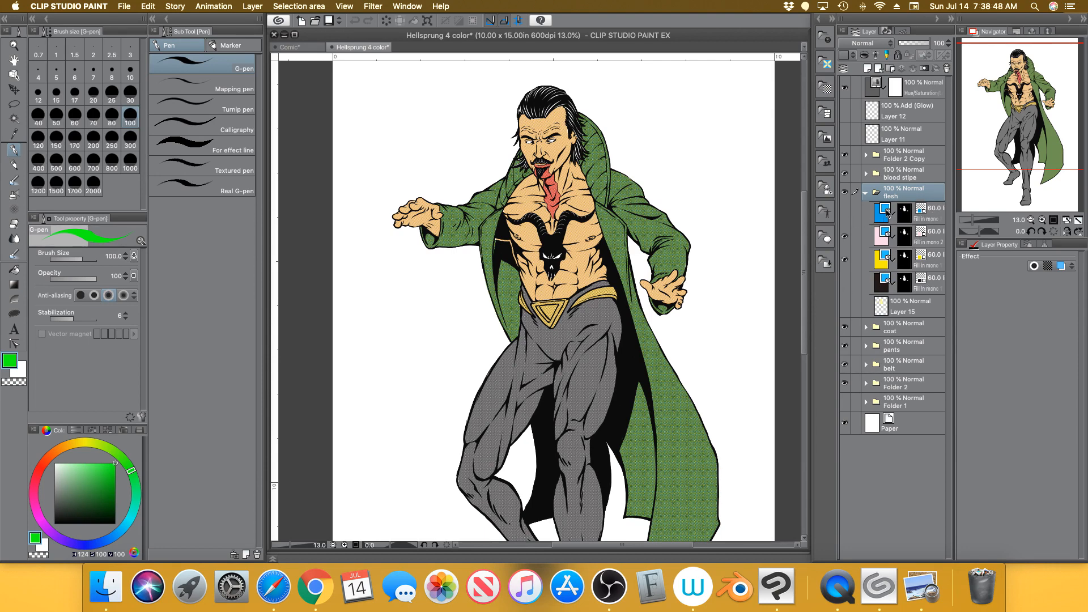
{"action": "left_click", "coordinate": [844, 213]}
{"action": "left_click", "coordinate": [935, 260]}
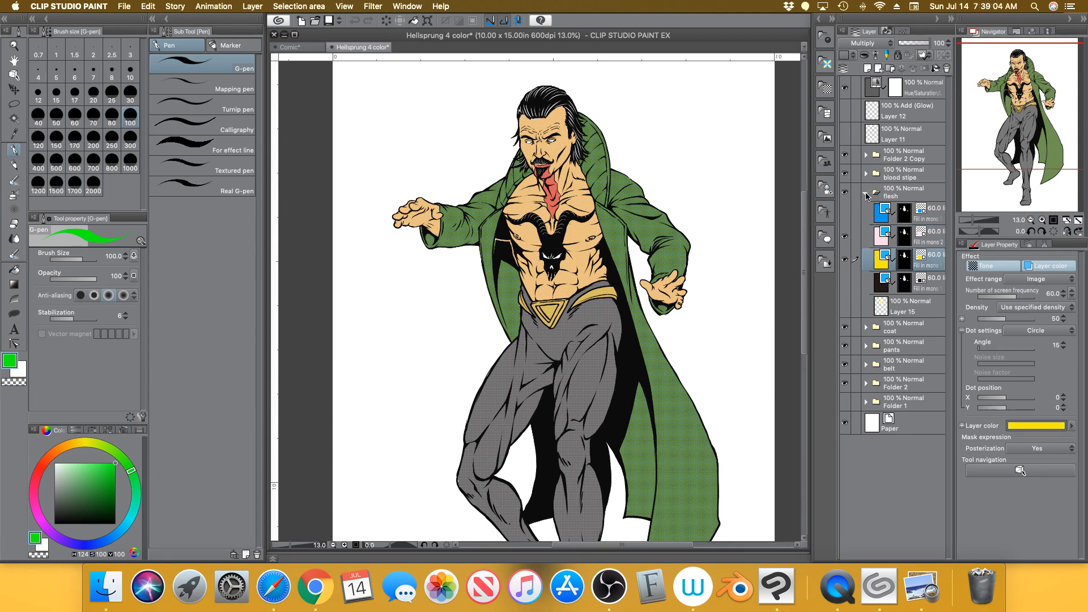
Collapse the flesh folder, inspect the coat folder's four tones, and expand the pants folder's two tone layers
{"action": "left_click", "coordinate": [866, 193]}
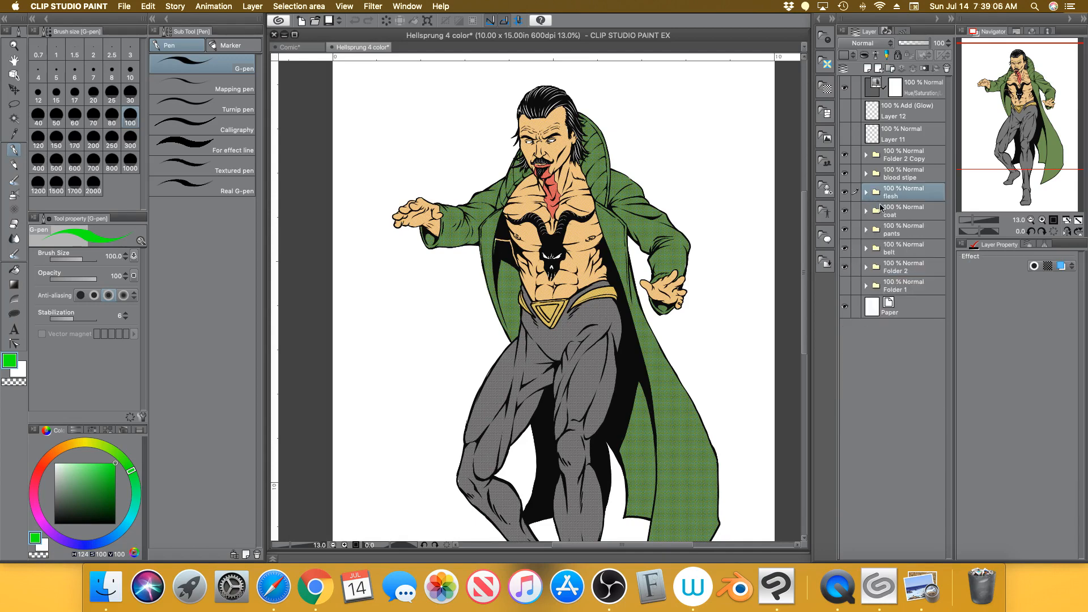
{"action": "left_click", "coordinate": [885, 216]}
{"action": "left_click", "coordinate": [866, 211]}
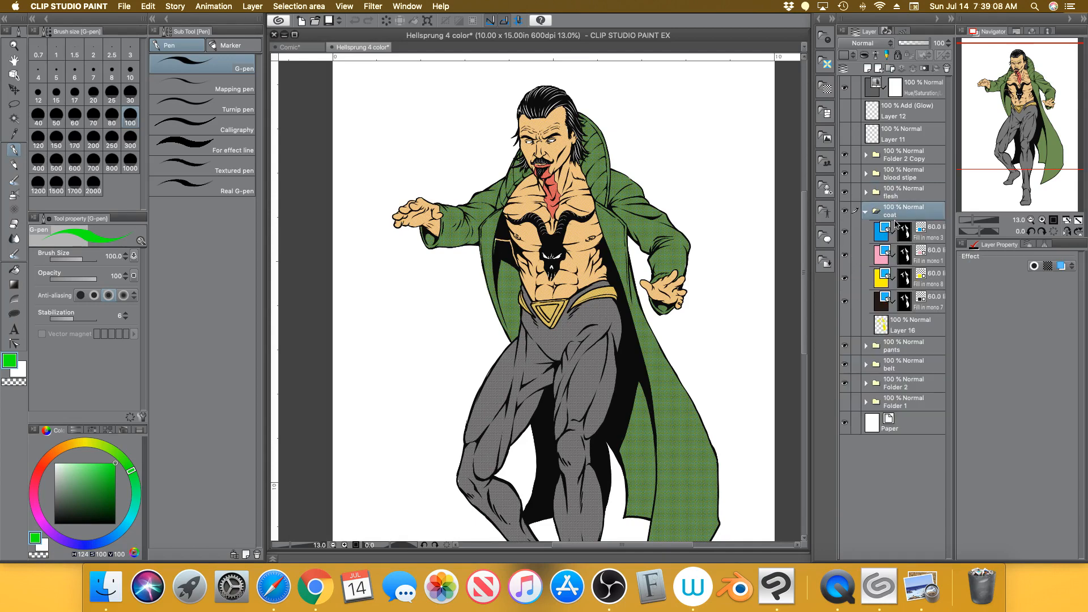
{"action": "left_click_drag", "start_coordinate": [1027, 147], "coordinate": [1031, 160]}
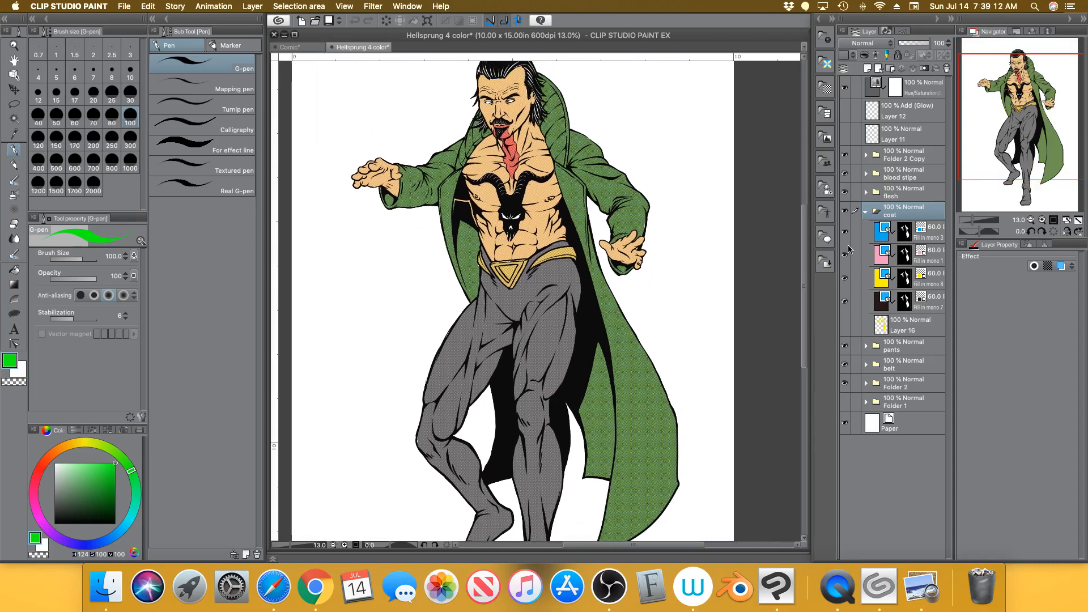
{"action": "left_click", "coordinate": [866, 211]}
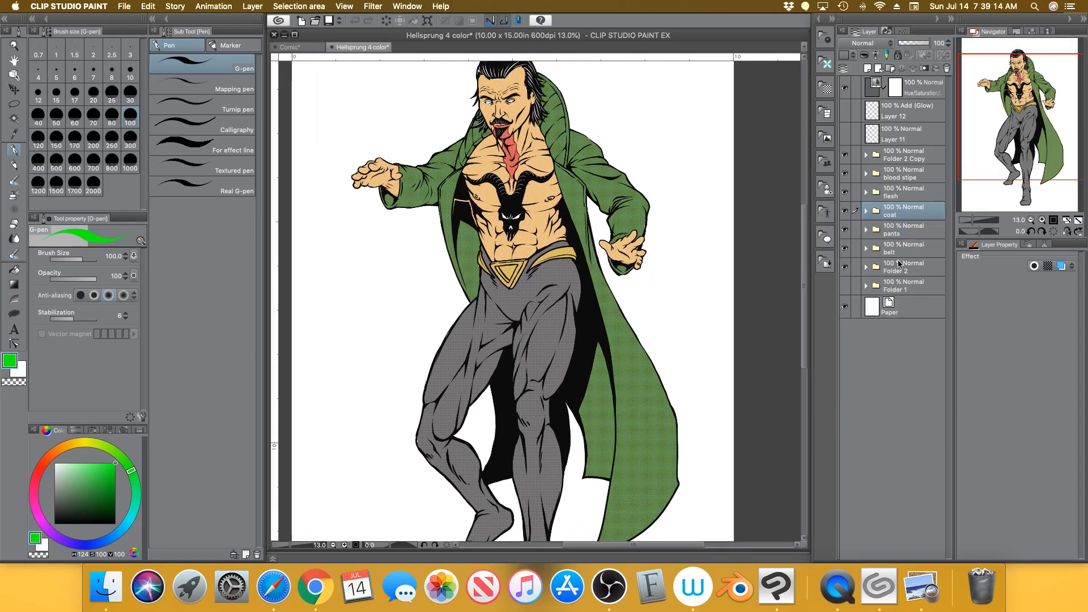
{"action": "left_click", "coordinate": [866, 230]}
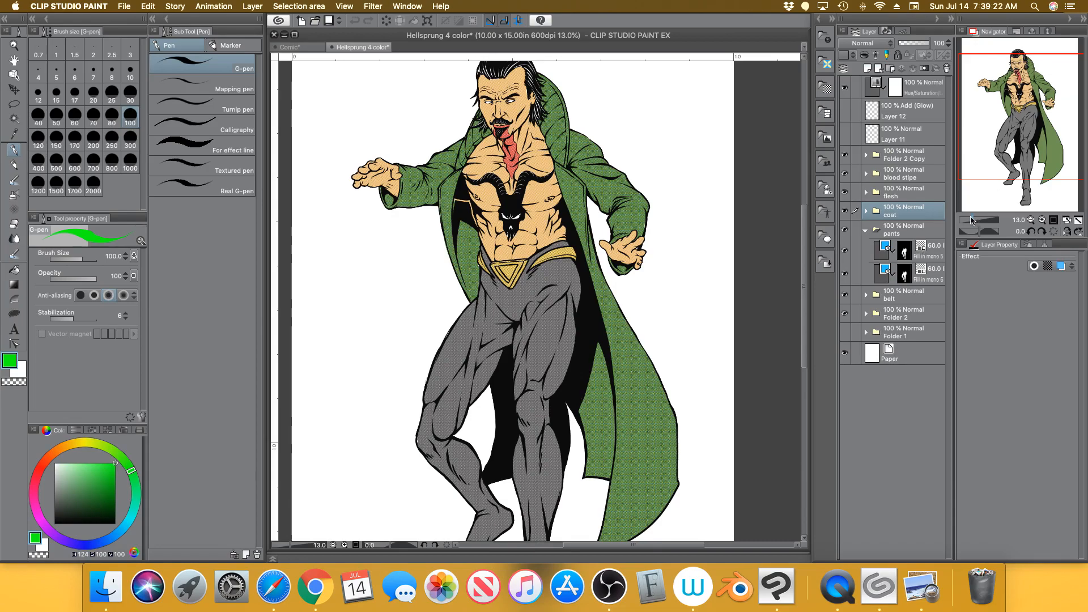
Select pants tone Fill in mono 5 and hide the second tone layer, Fill in mono 6
{"action": "left_click_drag", "start_coordinate": [973, 221], "coordinate": [985, 217]}
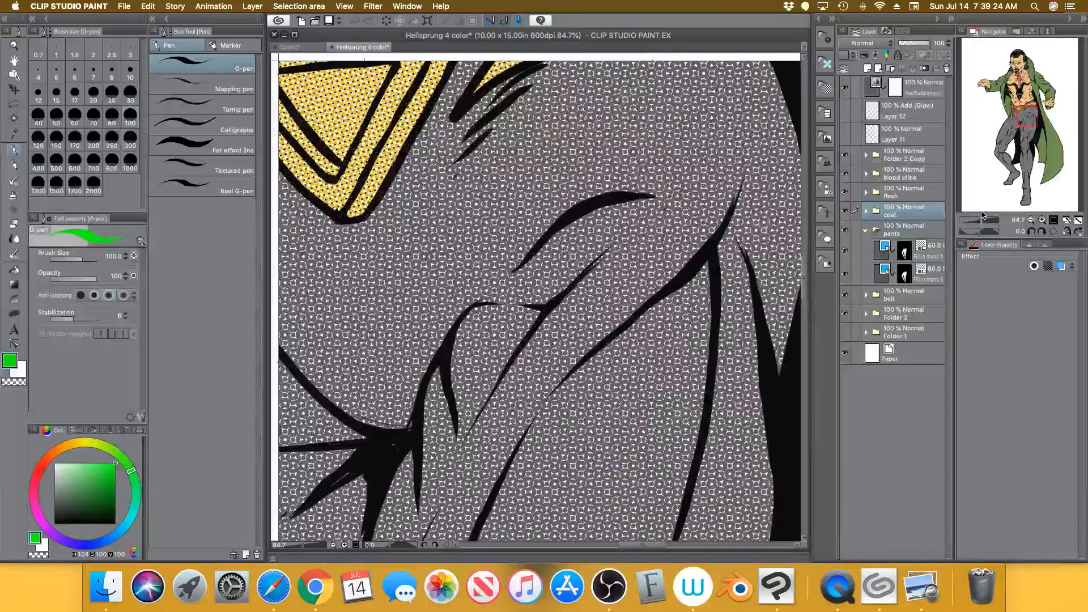
{"action": "left_click", "coordinate": [929, 256]}
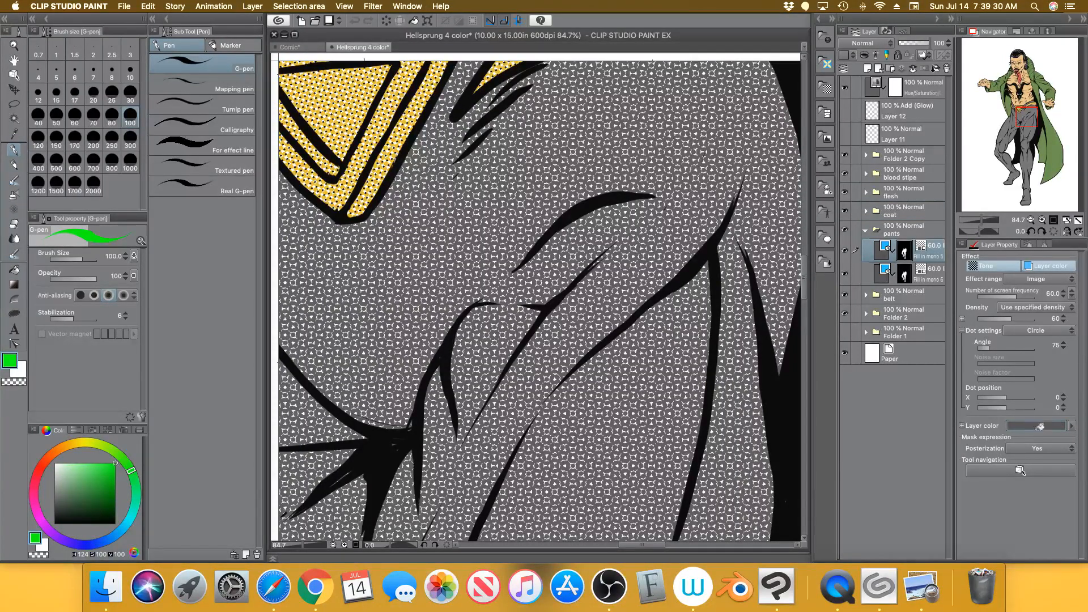
{"action": "left_click", "coordinate": [845, 276]}
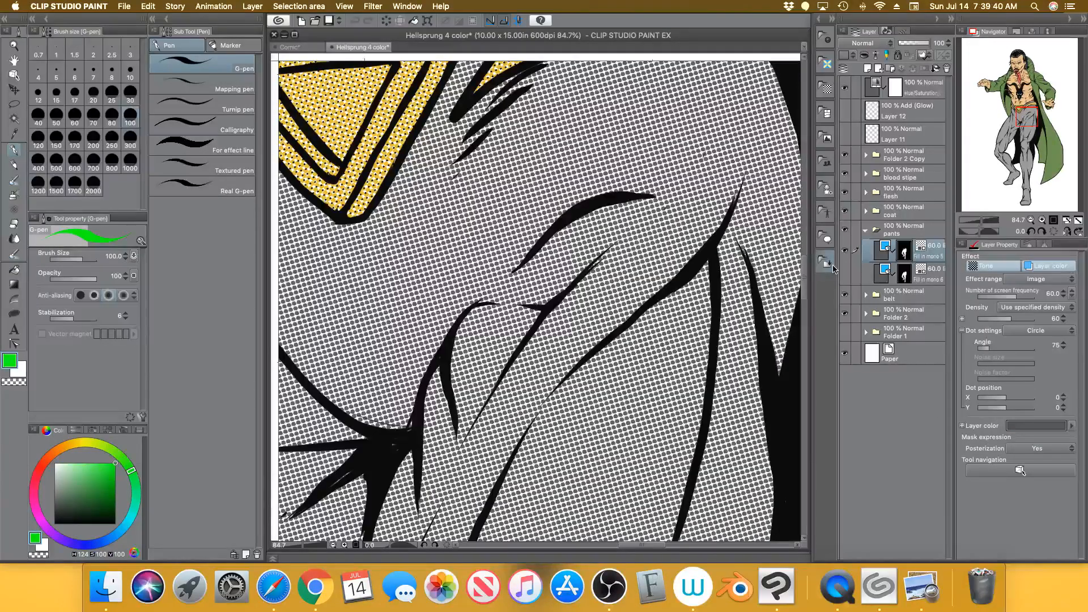
{"action": "left_click_drag", "start_coordinate": [981, 220], "coordinate": [972, 221]}
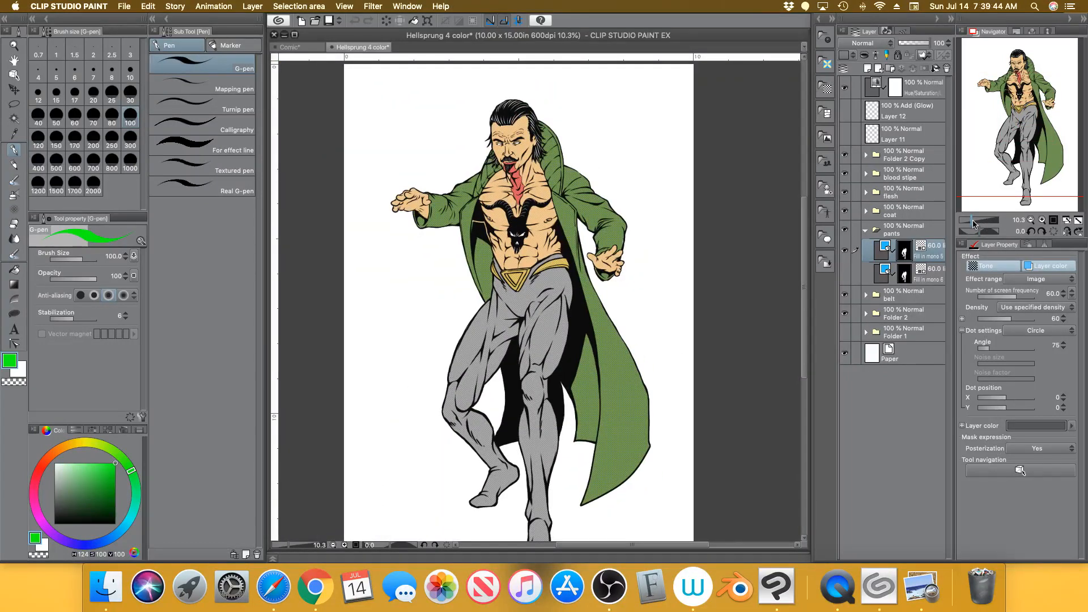
{"action": "left_click_drag", "start_coordinate": [973, 221], "coordinate": [975, 220]}
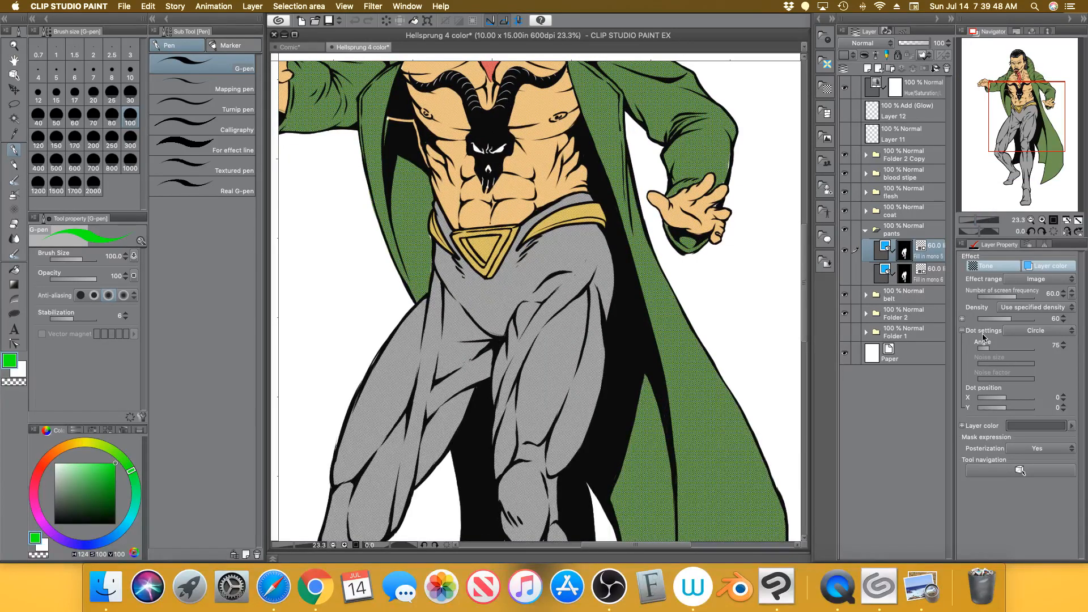
Set Fill in mono 5's layer colour to an 80% K grey using the CMYK sliders
{"action": "left_click_drag", "start_coordinate": [89, 507], "coordinate": [54, 523]}
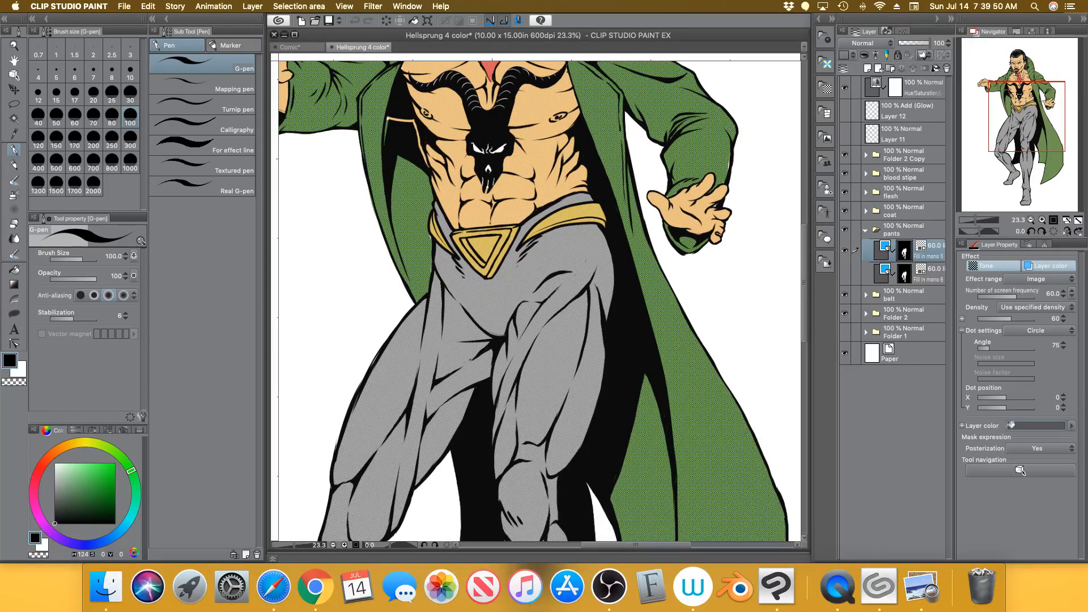
{"action": "left_click", "coordinate": [1034, 423]}
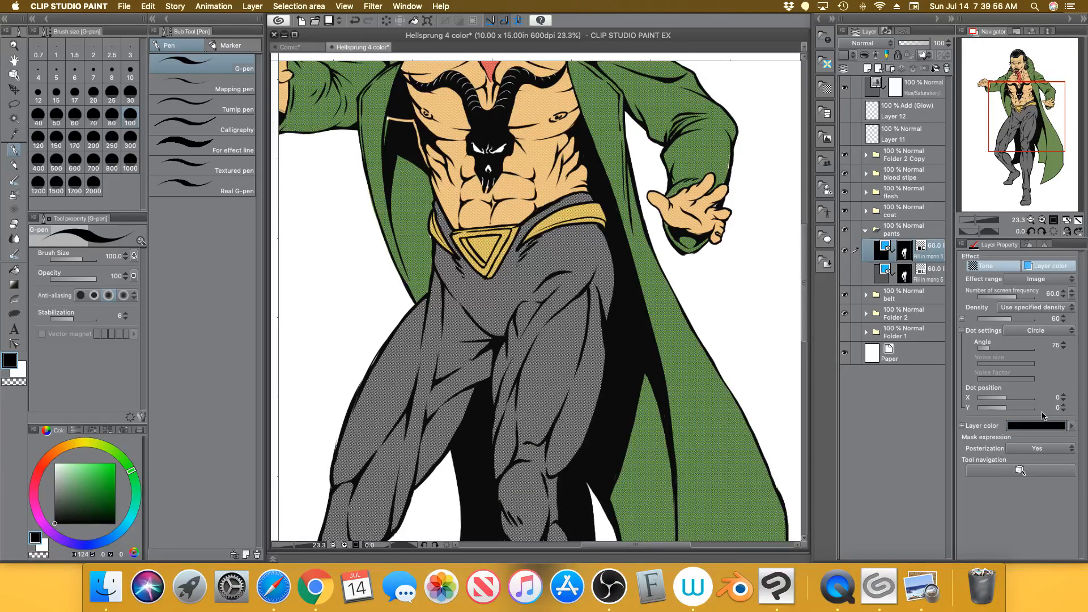
{"action": "left_click", "coordinate": [75, 430]}
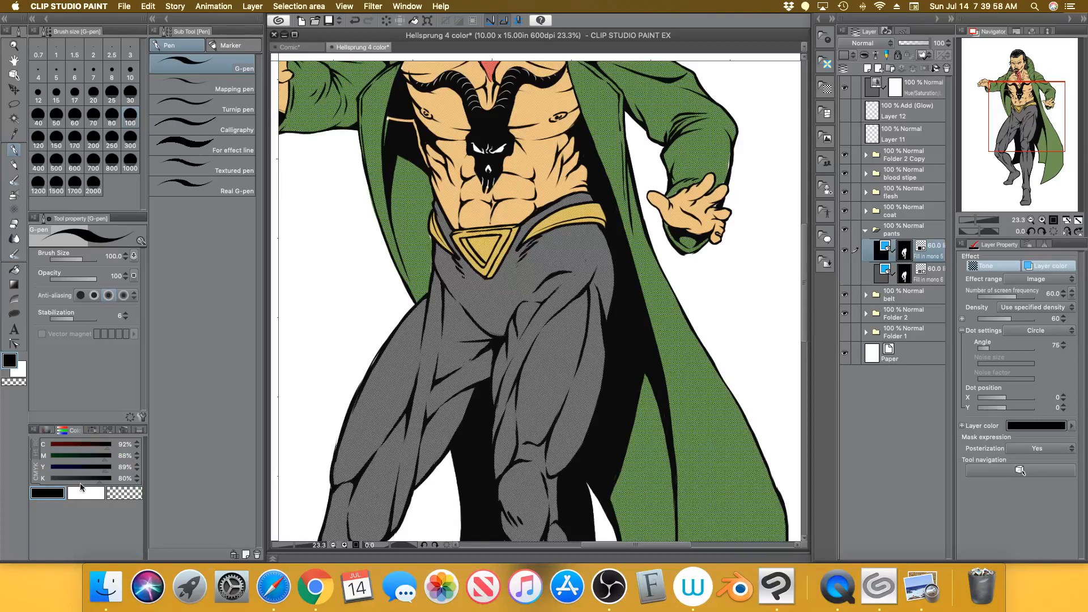
{"action": "mouse_move", "coordinate": [106, 448]}
{"action": "left_mouse_down"}
{"action": "mouse_move", "coordinate": [47, 449]}
{"action": "mouse_move", "coordinate": [43, 471]}
{"action": "left_mouse_up"}
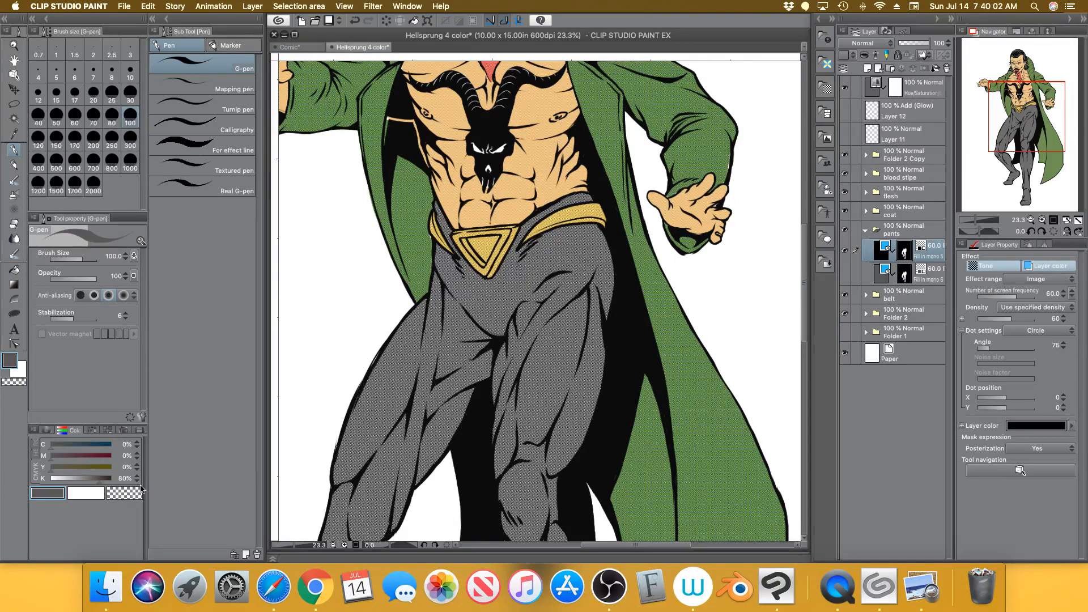
{"action": "left_click", "coordinate": [1048, 424]}
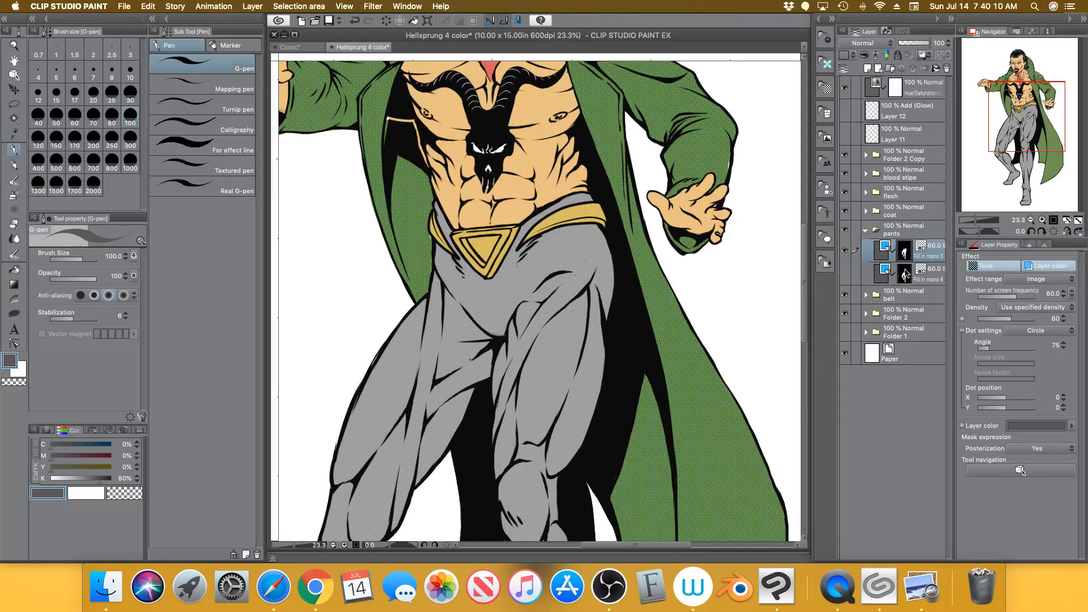
Show Fill in mono 6 again and check the grey pants dots up close
{"action": "left_click", "coordinate": [845, 273]}
{"action": "left_click", "coordinate": [936, 276]}
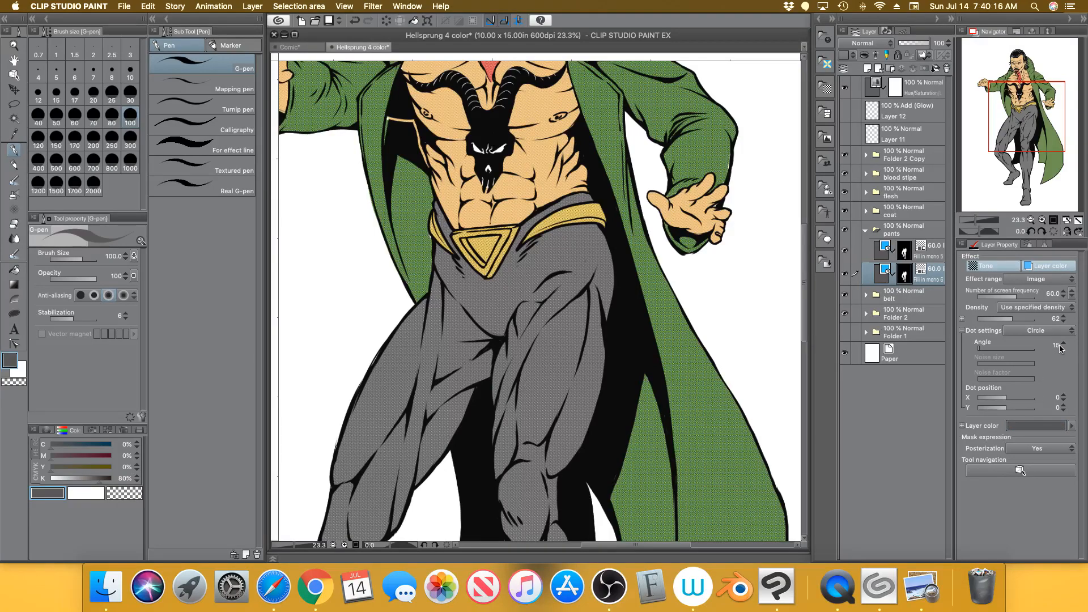
{"action": "left_click_drag", "start_coordinate": [976, 220], "coordinate": [984, 216]}
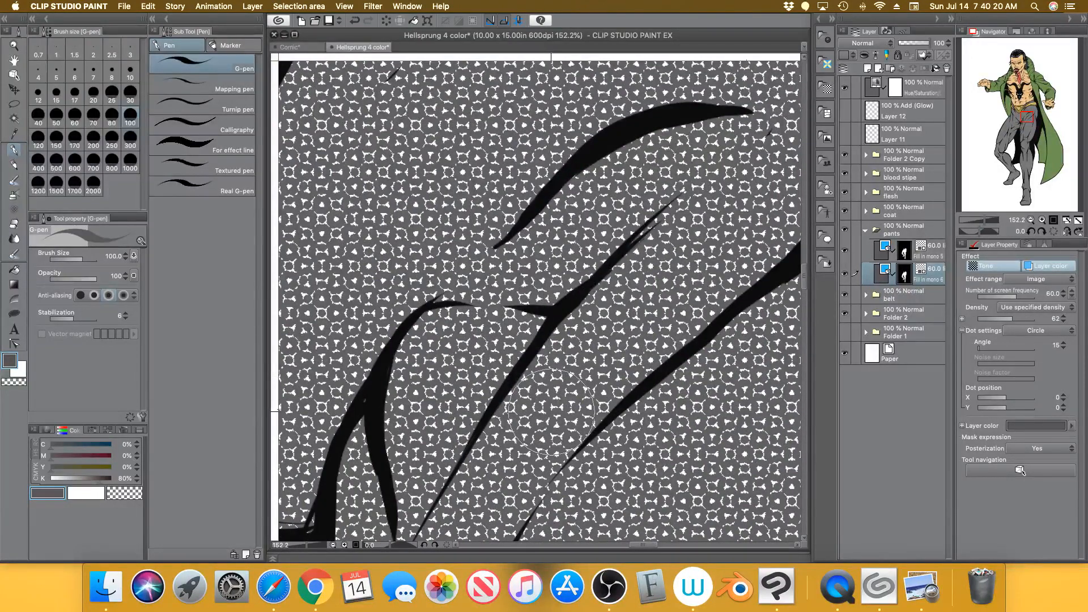
{"action": "left_click_drag", "start_coordinate": [986, 221], "coordinate": [972, 221]}
Collapse the pants folder, expand the belt folder, and zoom in on the belt buckle
{"action": "left_click", "coordinate": [866, 231]}
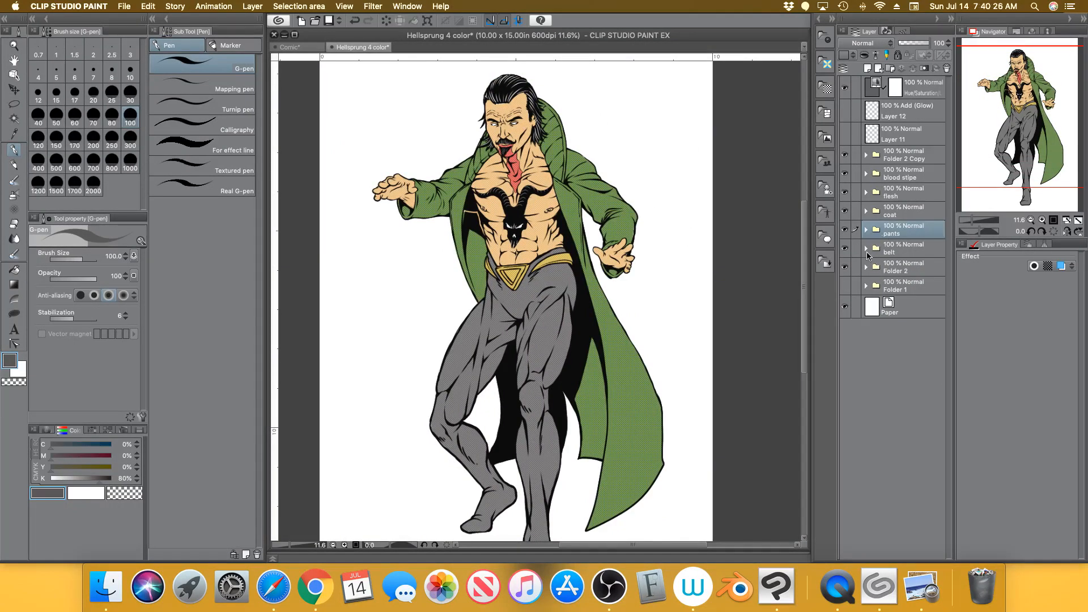
{"action": "left_click", "coordinate": [866, 249]}
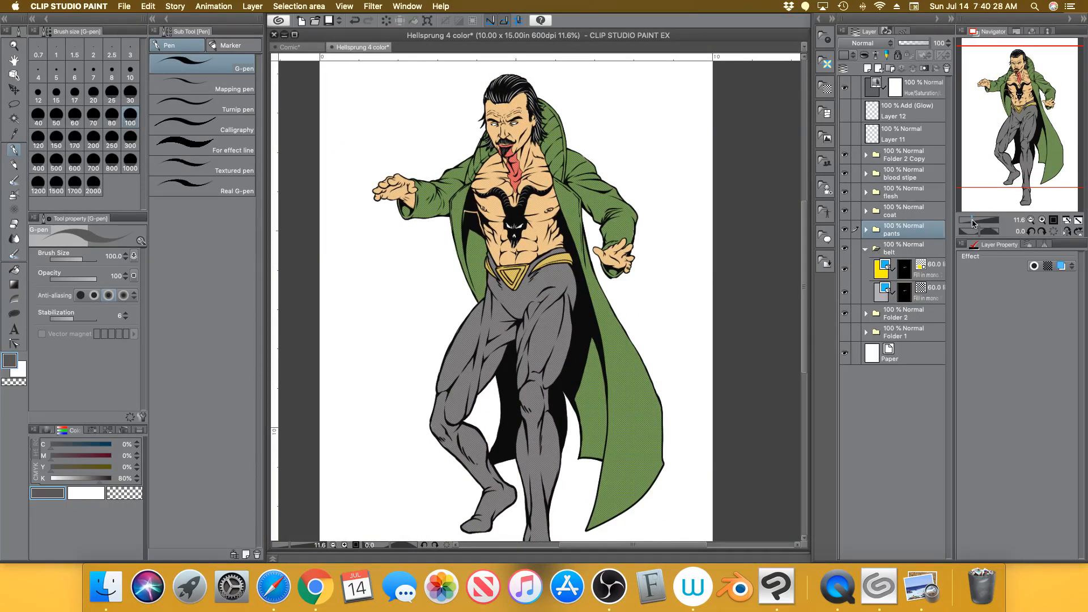
{"action": "left_click_drag", "start_coordinate": [975, 222], "coordinate": [984, 221]}
{"action": "left_click_drag", "start_coordinate": [1021, 119], "coordinate": [1021, 108]}
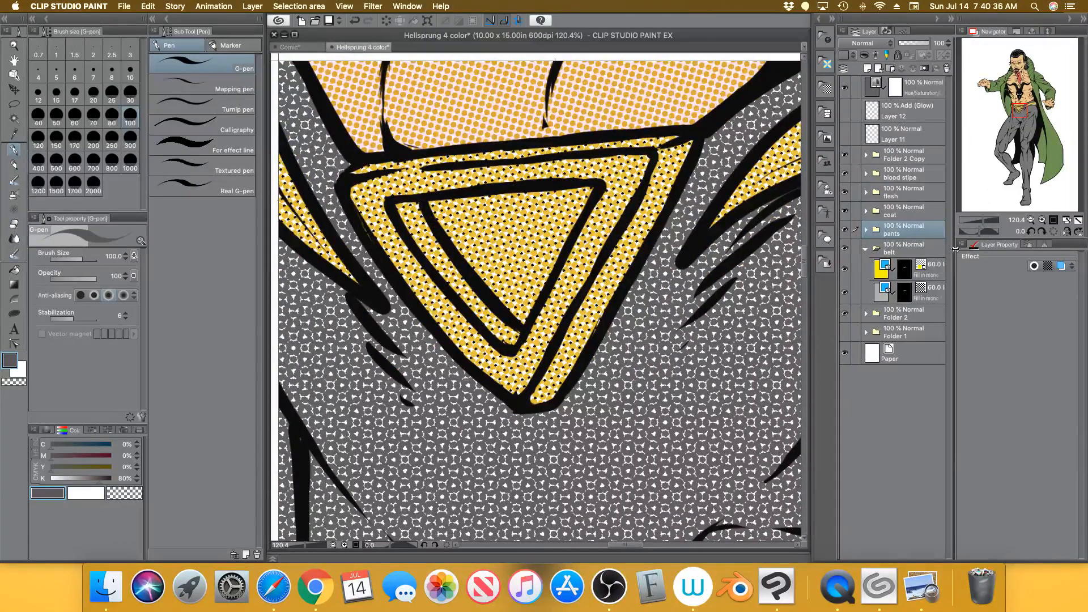
{"action": "left_click_drag", "start_coordinate": [982, 221], "coordinate": [984, 221]}
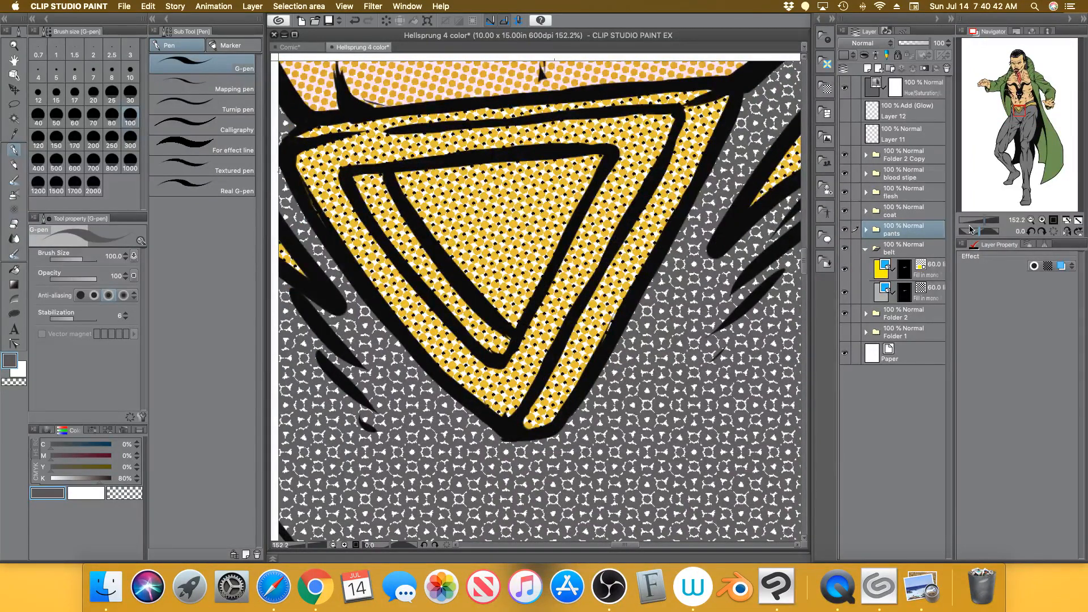
Raise the yellow belt tone's density, step it back down through 80 to 70, then zoom out
{"action": "left_click", "coordinate": [941, 271]}
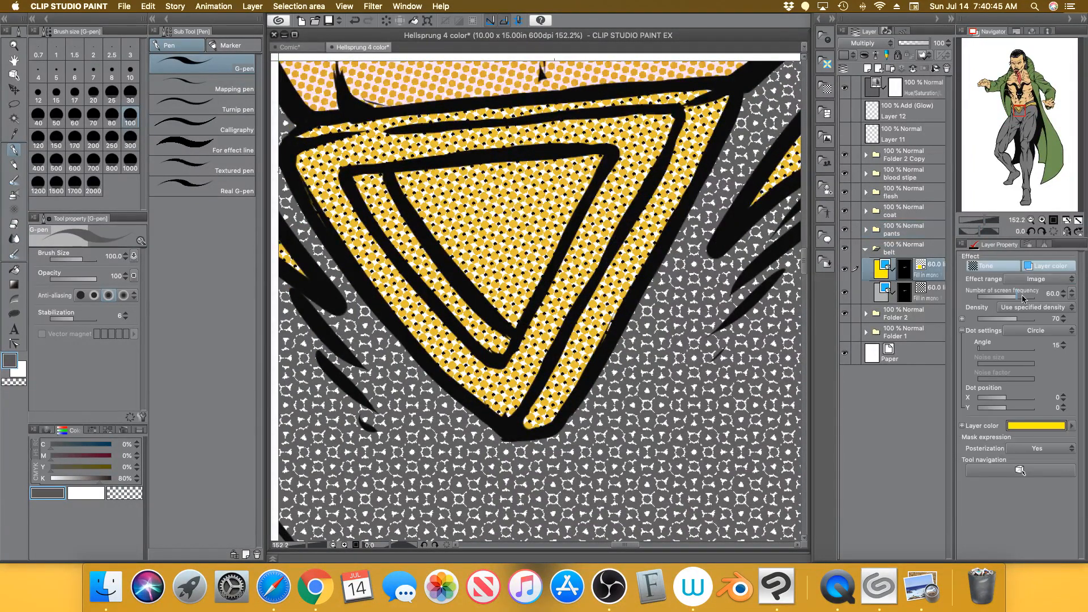
{"action": "left_click", "coordinate": [1065, 319]}
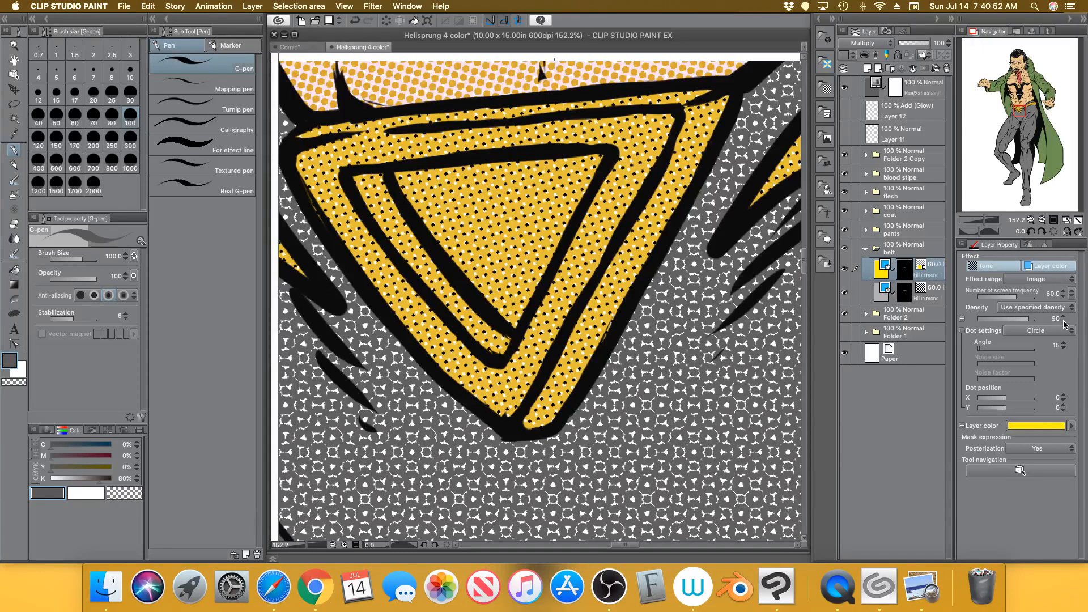
{"action": "left_click", "coordinate": [1064, 321]}
{"action": "left_click", "coordinate": [1064, 321]}
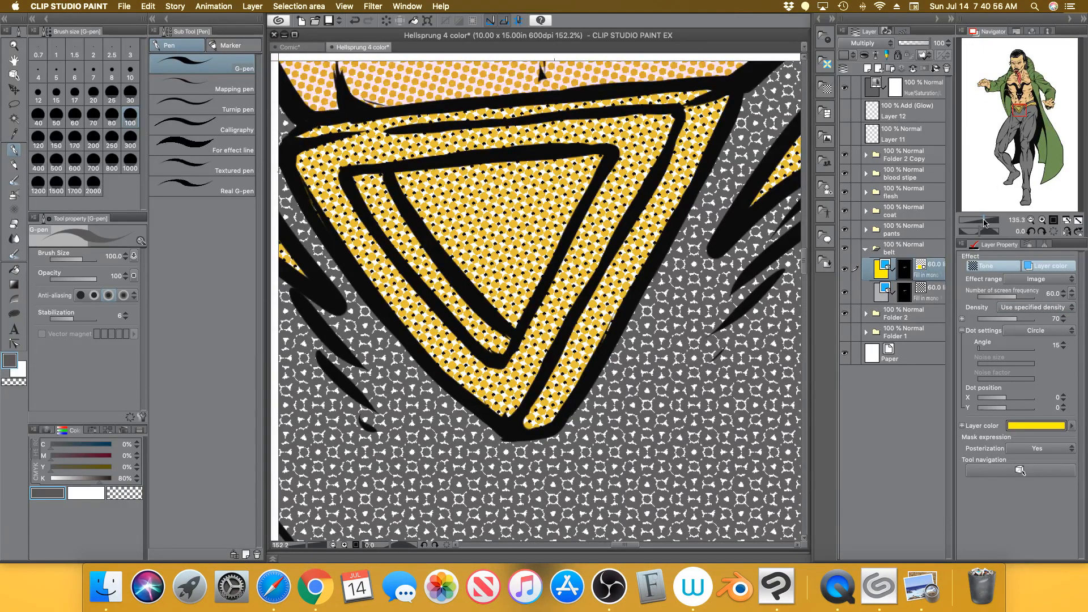
{"action": "left_click_drag", "start_coordinate": [985, 222], "coordinate": [974, 223]}
{"action": "mouse_move", "coordinate": [1025, 134]}
{"action": "left_mouse_down"}
{"action": "mouse_move", "coordinate": [1025, 148]}
{"action": "mouse_move", "coordinate": [1019, 130]}
{"action": "left_mouse_up"}
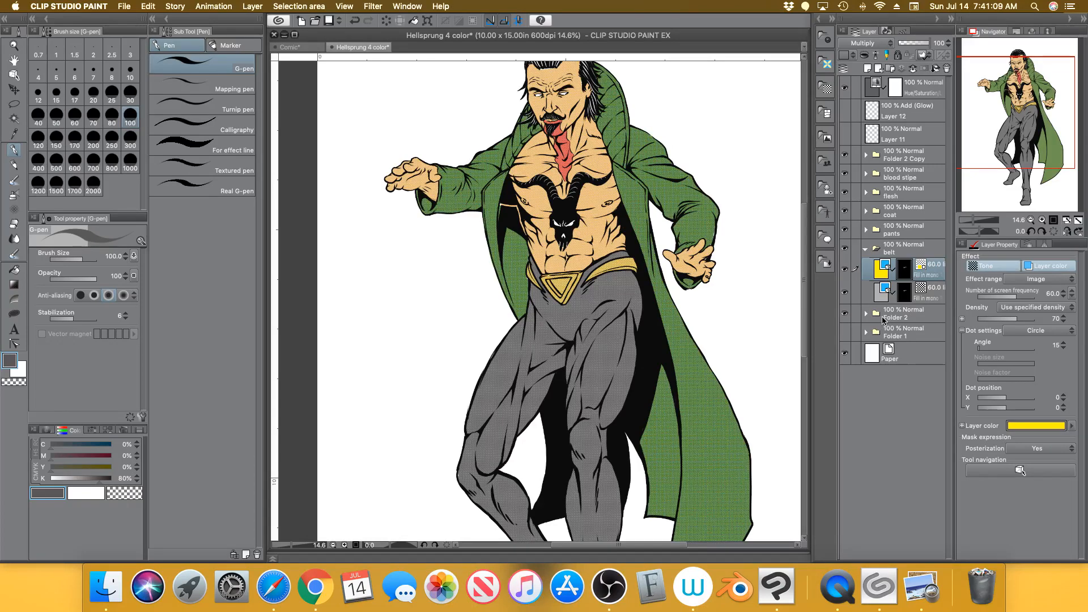
{"action": "left_click", "coordinate": [866, 249]}
{"action": "left_click", "coordinate": [867, 267]}
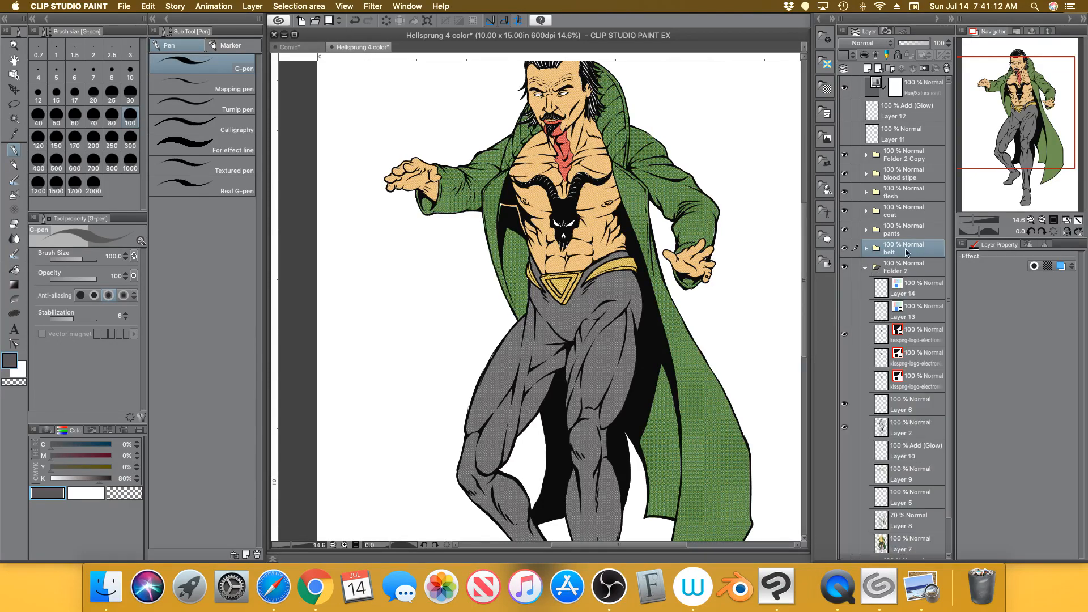
{"action": "left_click", "coordinate": [845, 267]}
{"action": "left_click", "coordinate": [866, 267]}
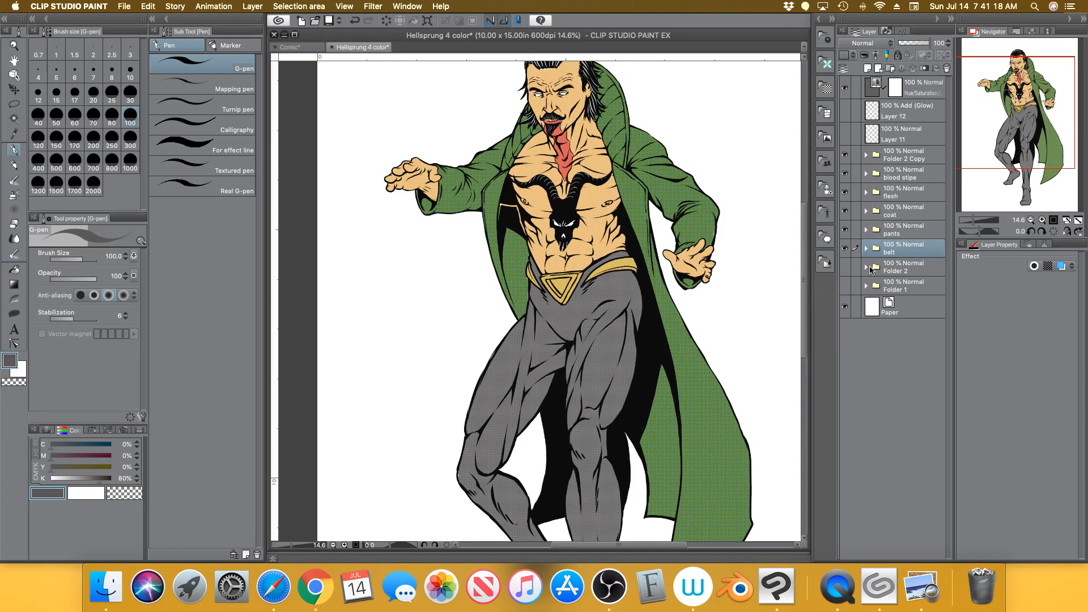
{"action": "left_click", "coordinate": [845, 287]}
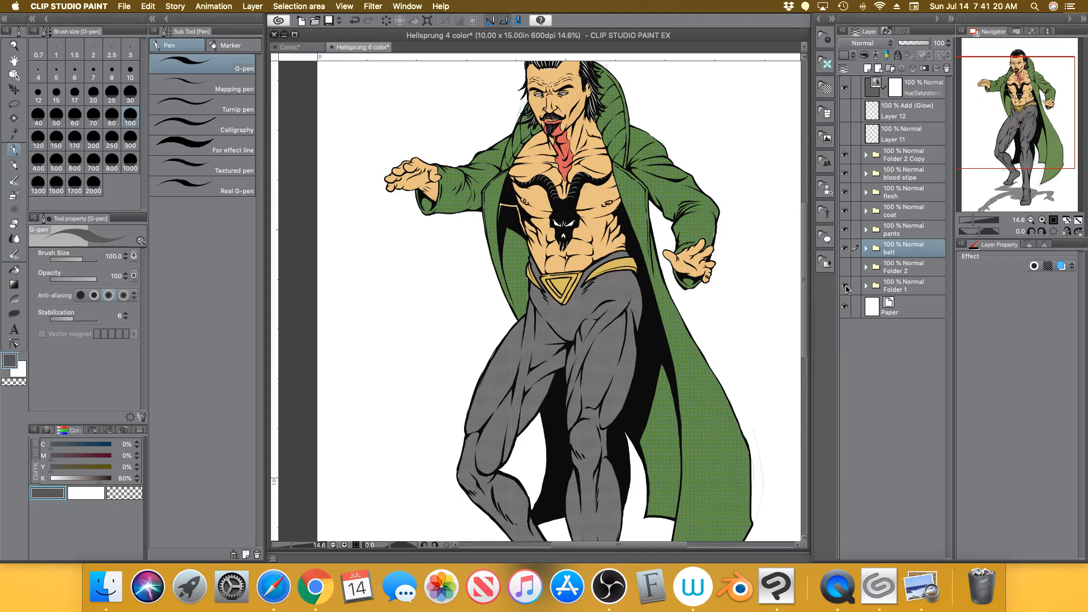
{"action": "left_click", "coordinate": [845, 287]}
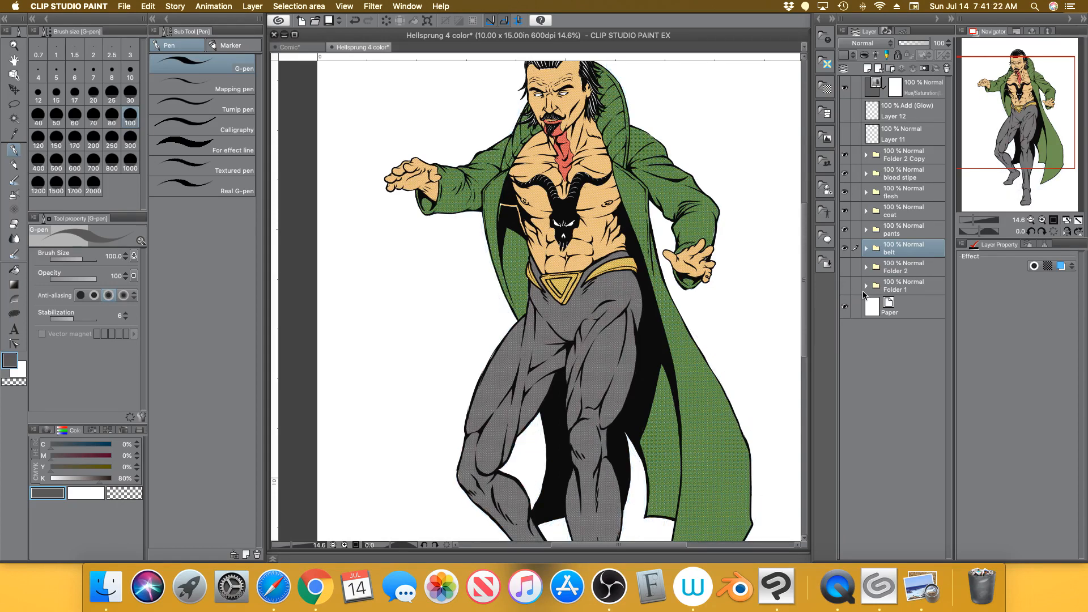
{"action": "left_click_drag", "start_coordinate": [1021, 134], "coordinate": [1025, 118]}
{"action": "left_click", "coordinate": [1078, 221]}
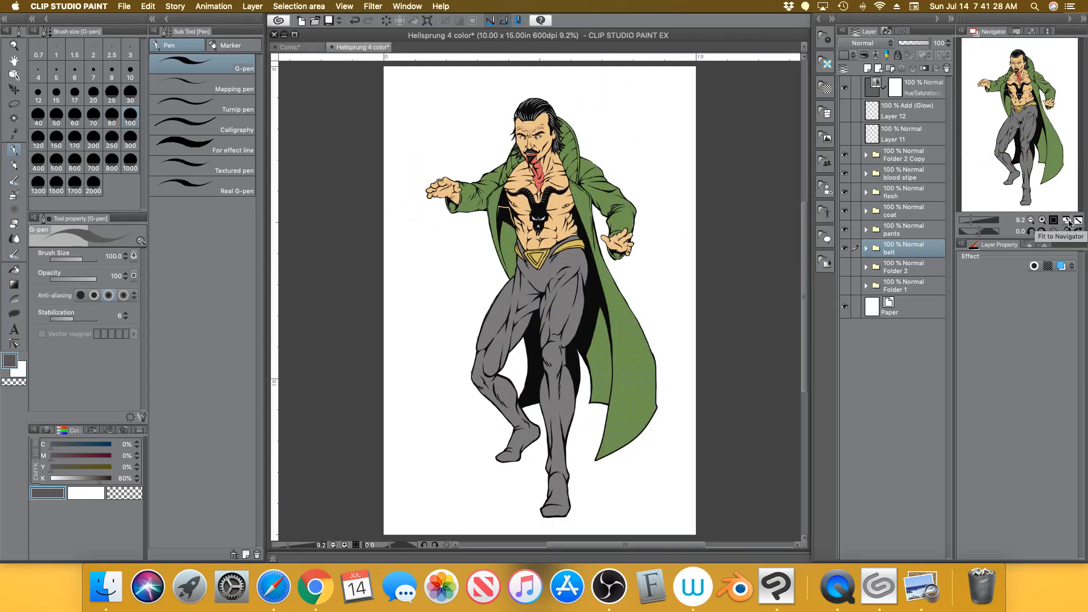
{"action": "left_click", "coordinate": [906, 176]}
{"action": "left_click", "coordinate": [903, 195]}
{"action": "left_click", "coordinate": [905, 214]}
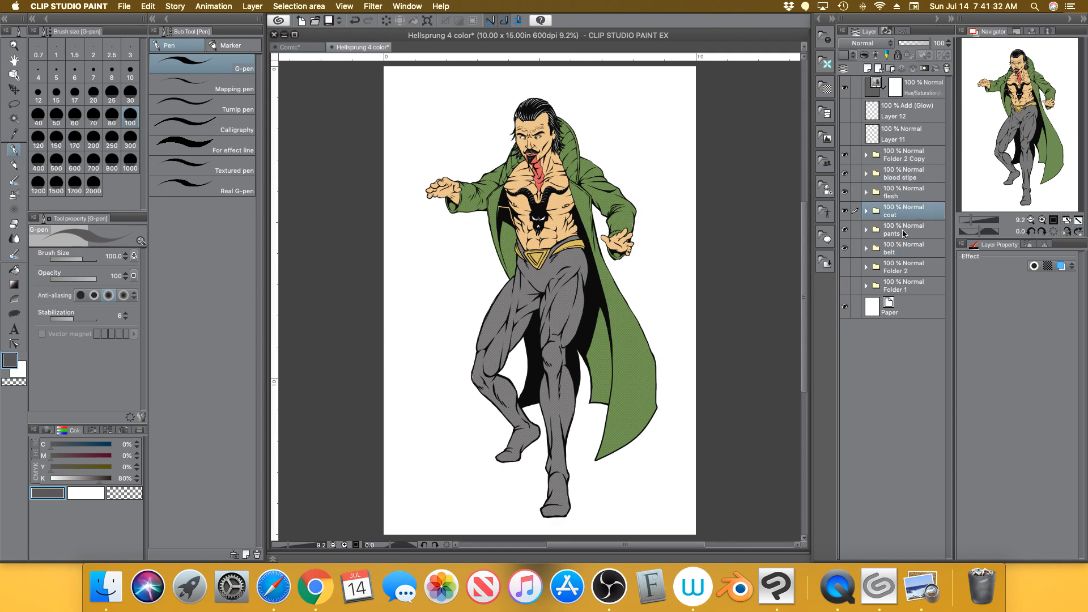
{"action": "left_click", "coordinate": [907, 232]}
{"action": "left_click", "coordinate": [910, 250]}
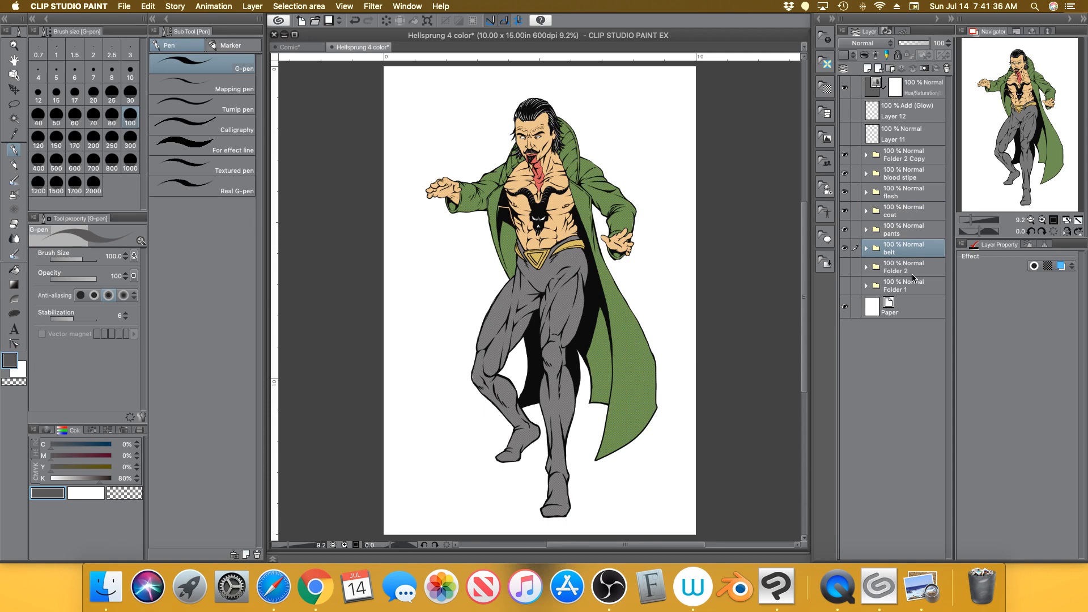
{"action": "left_click", "coordinate": [865, 211]}
{"action": "left_click", "coordinate": [866, 193]}
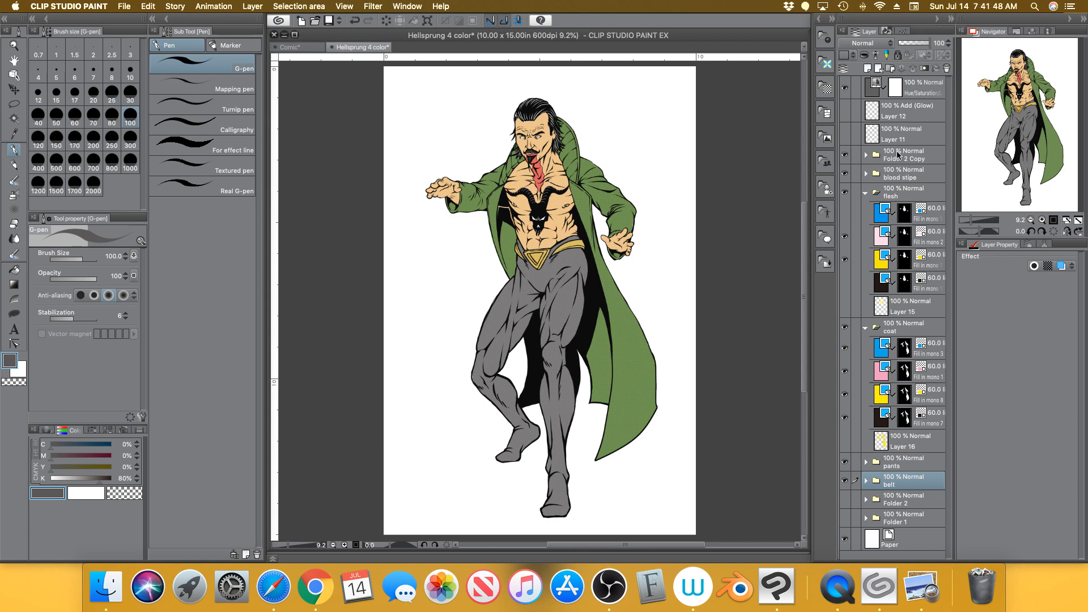
{"action": "left_click", "coordinate": [866, 192]}
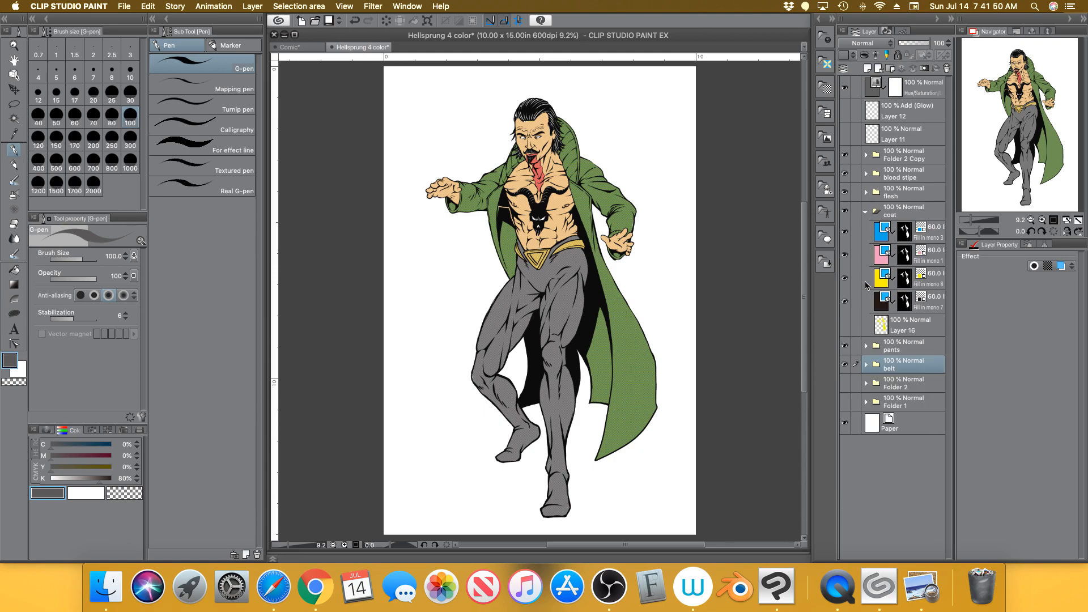
{"action": "left_click", "coordinate": [865, 211]}
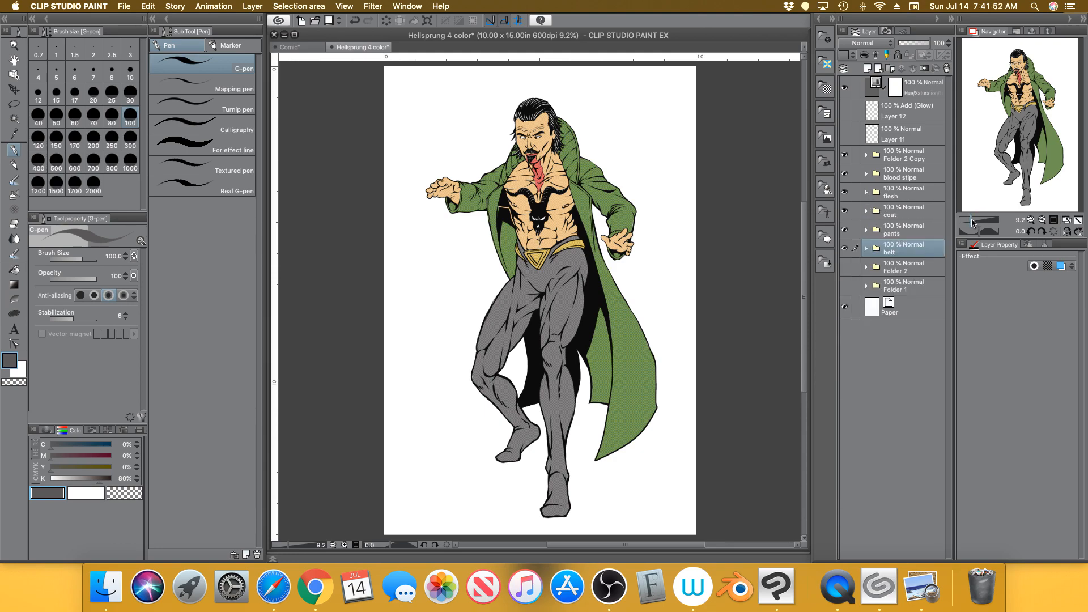
{"action": "left_click_drag", "start_coordinate": [972, 221], "coordinate": [976, 221]}
{"action": "left_click_drag", "start_coordinate": [1027, 126], "coordinate": [1022, 91]}
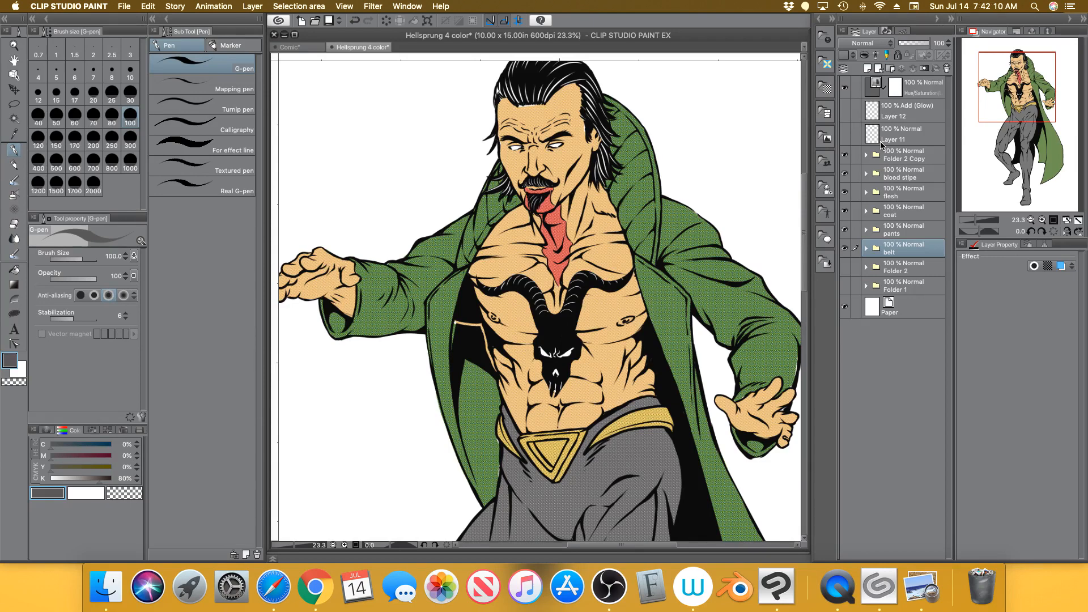
{"action": "left_click", "coordinate": [1076, 220]}
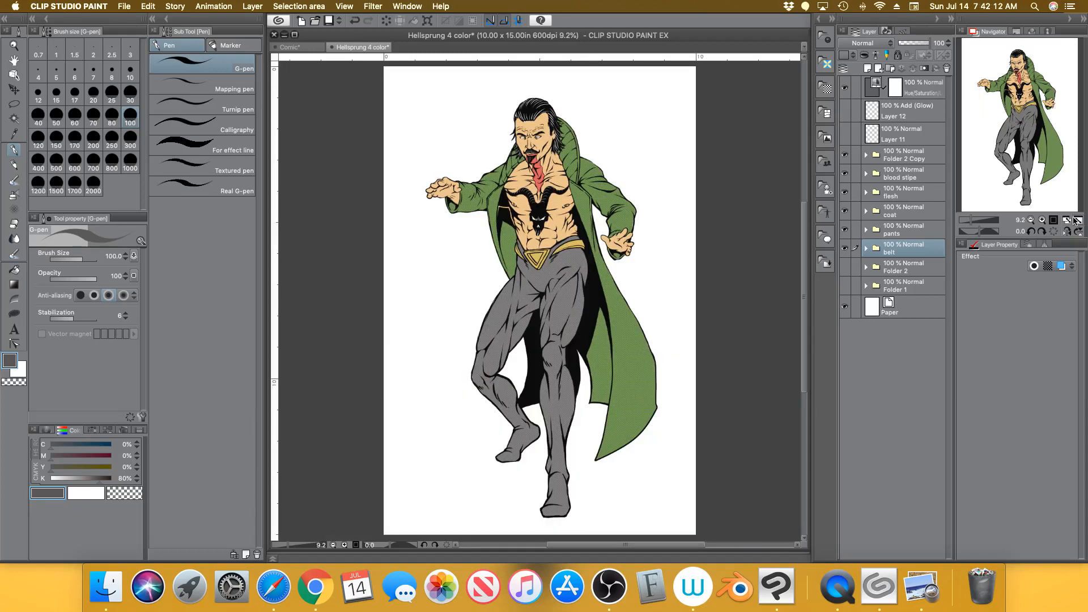
{"action": "left_click", "coordinate": [315, 590]}
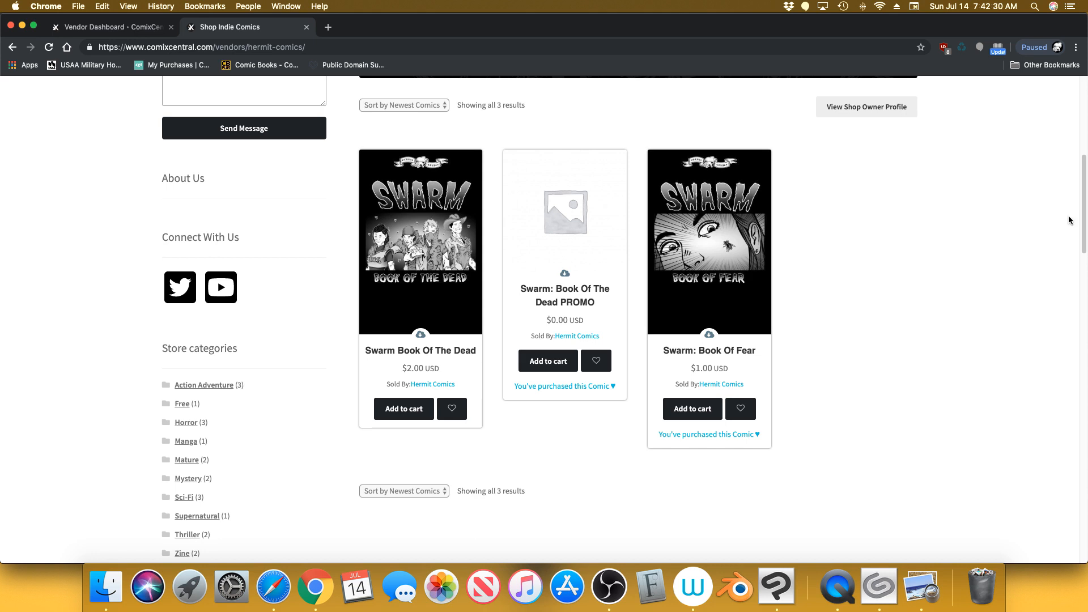
{"action": "left_click_drag", "start_coordinate": [1083, 215], "coordinate": [1069, 113]}
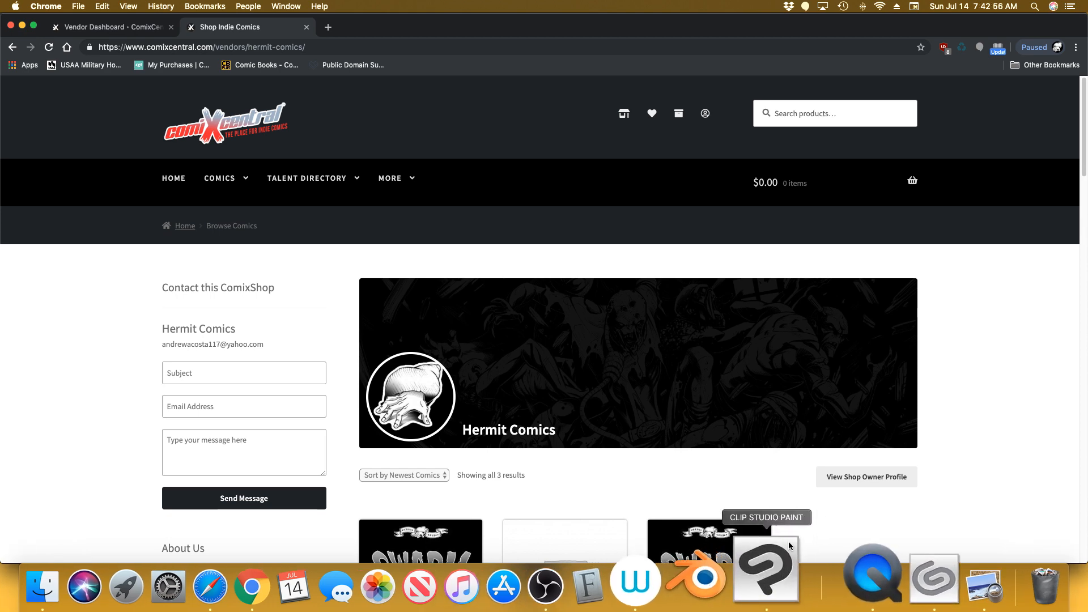
{"action": "left_click", "coordinate": [789, 544]}
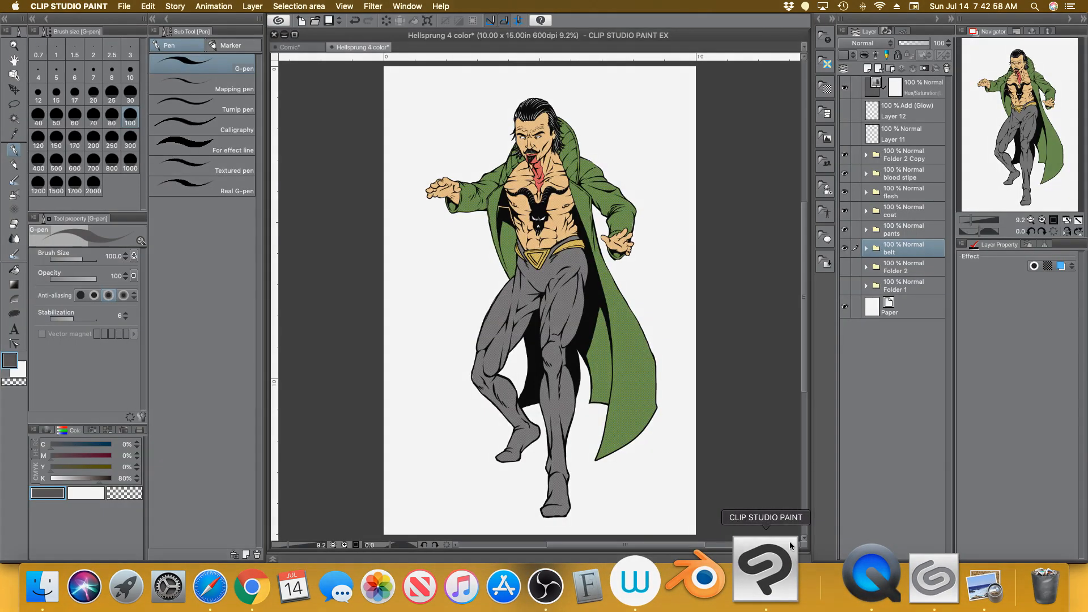